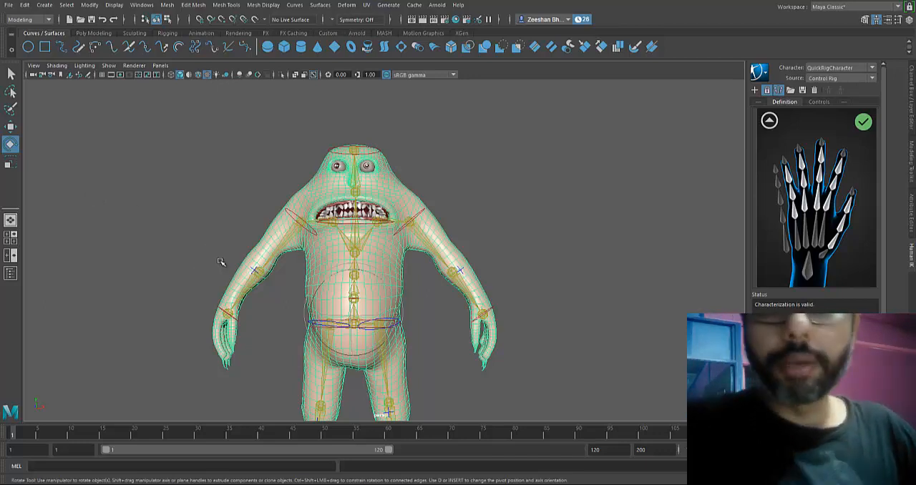
alt+drag(245, 297, 291, 306)
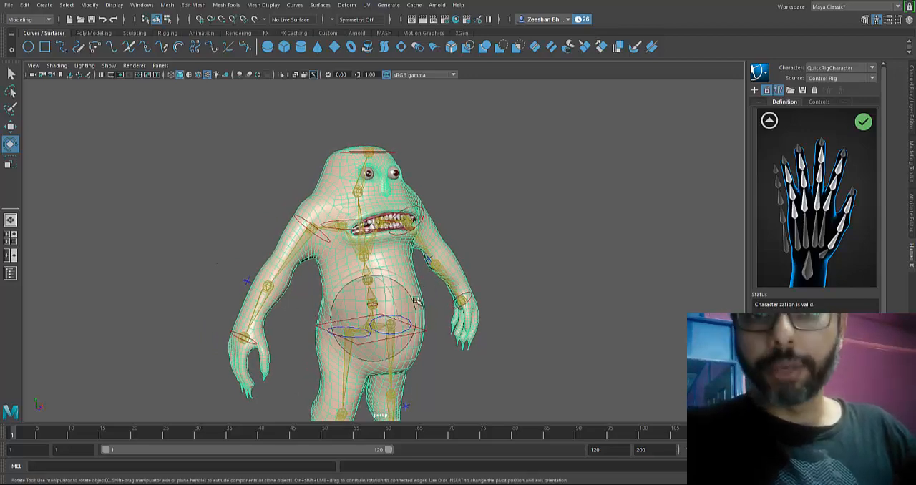
alt+drag(401, 283, 439, 242)
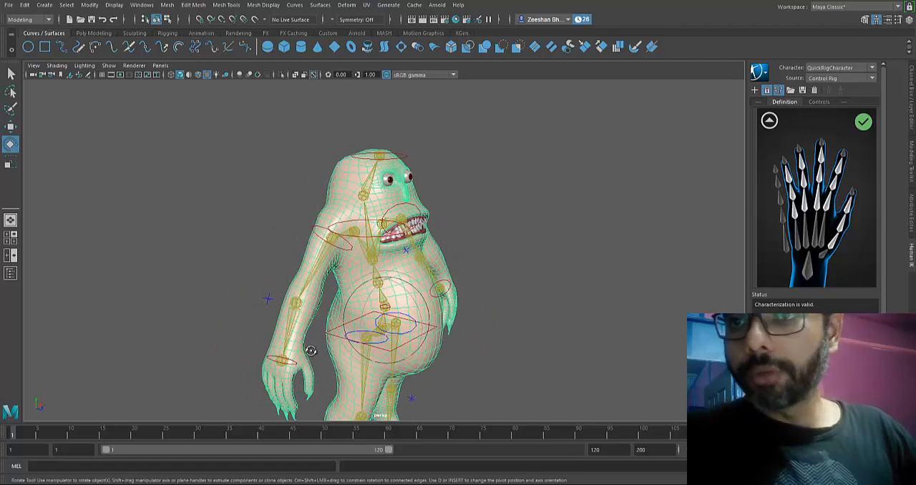
alt+drag(311, 350, 299, 287)
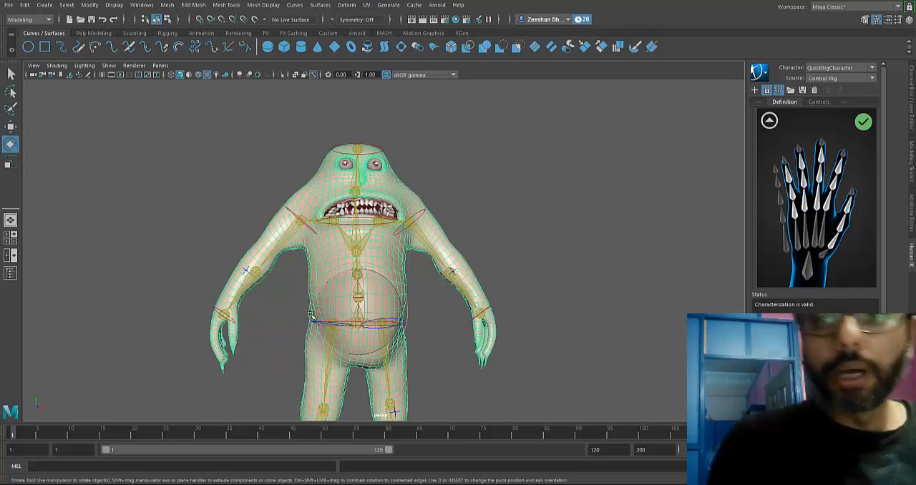
mouse_move(617, 214)
alt+mouse_down()
mouse_move(533, 223)
mouse_move(625, 220)
alt+mouse_up()
click(625, 220)
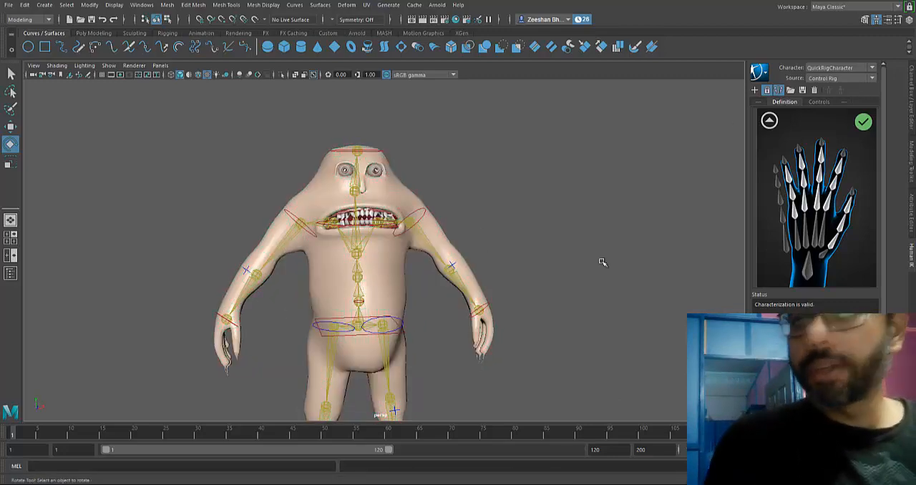
- Select the monster's body mesh, MonsterHighPoly, and duplicate it in place
click(450, 245)
click(912, 102)
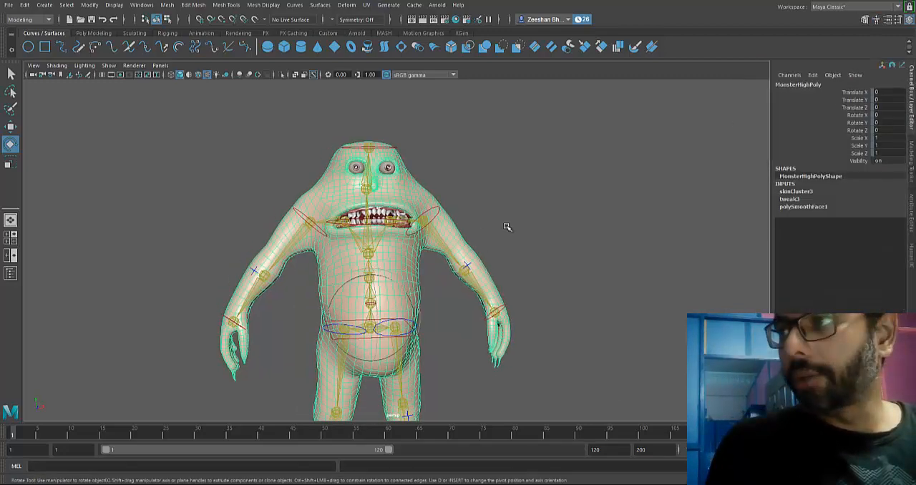
alt+drag(507, 225, 407, 235)
key(ctrl+d)
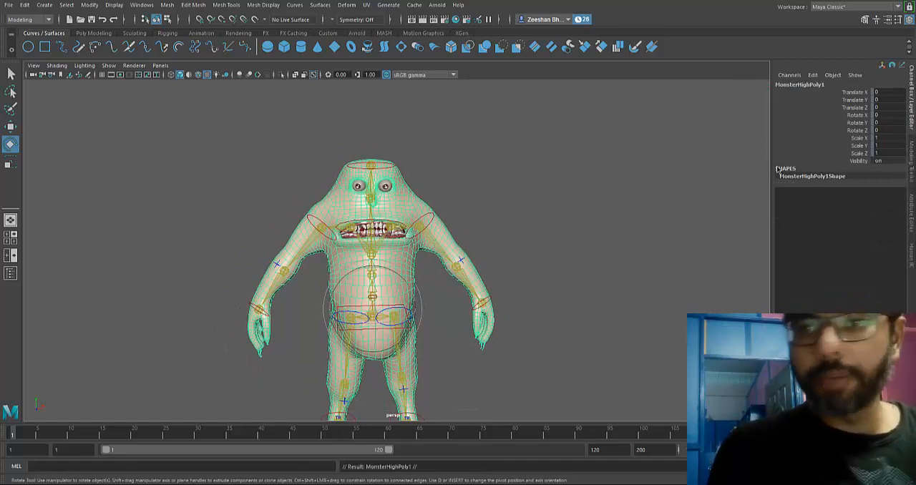
- Unlock the translate, rotate and scale channels of the duplicated body mesh
drag(864, 95, 859, 160)
right_click(813, 155)
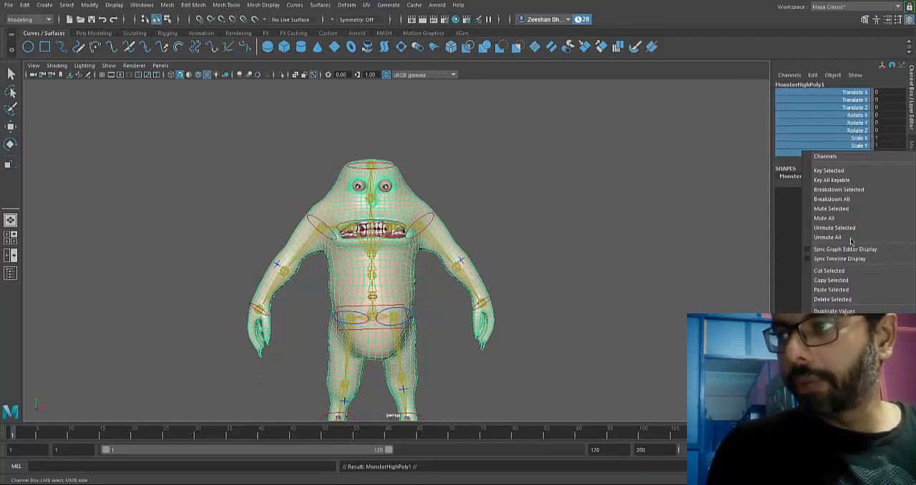
click(835, 353)
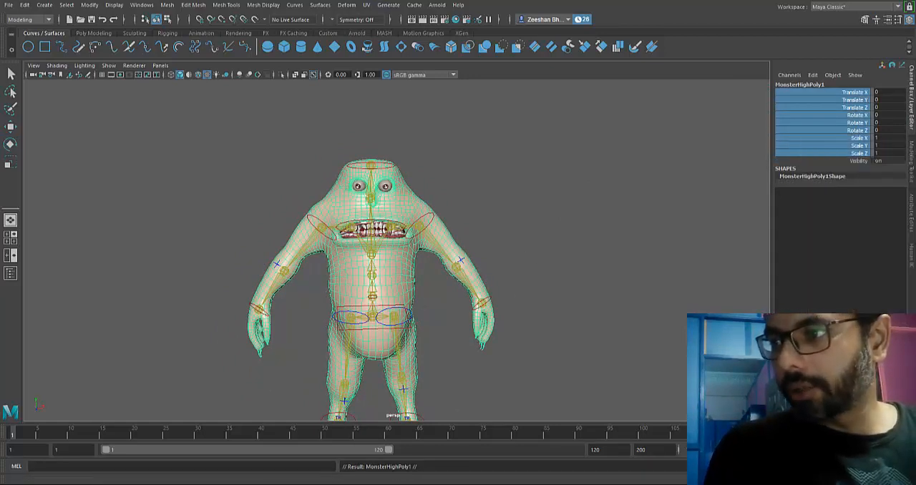
- Move the duplicated mesh up and behind the rigged character, to about X -187, Y 271, Z -264
scroll(375, 242, down, 3)
alt+drag(375, 242, 433, 248)
key(w)
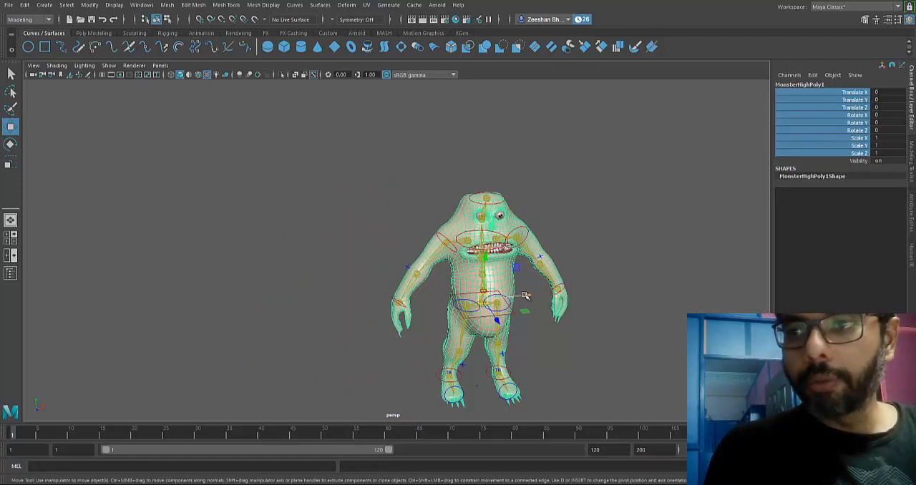
drag(523, 295, 322, 133)
scroll(307, 334, down, 5)
key(f)
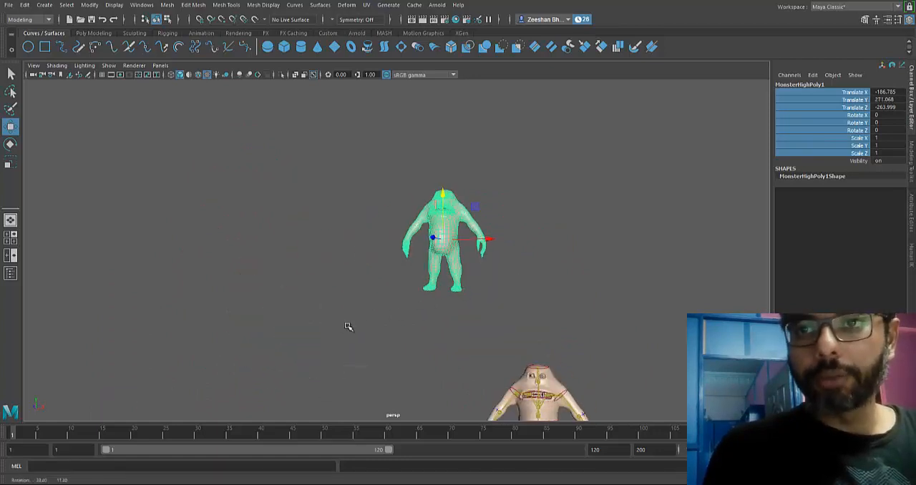
- Make three more duplicates of the moved copy and space them in a row along X, the last at about X 333
alt+drag(416, 303, 463, 302)
alt+right_drag(462, 302, 166, 276)
alt+drag(422, 247, 392, 281)
alt+middle_drag(392, 280, 349, 294)
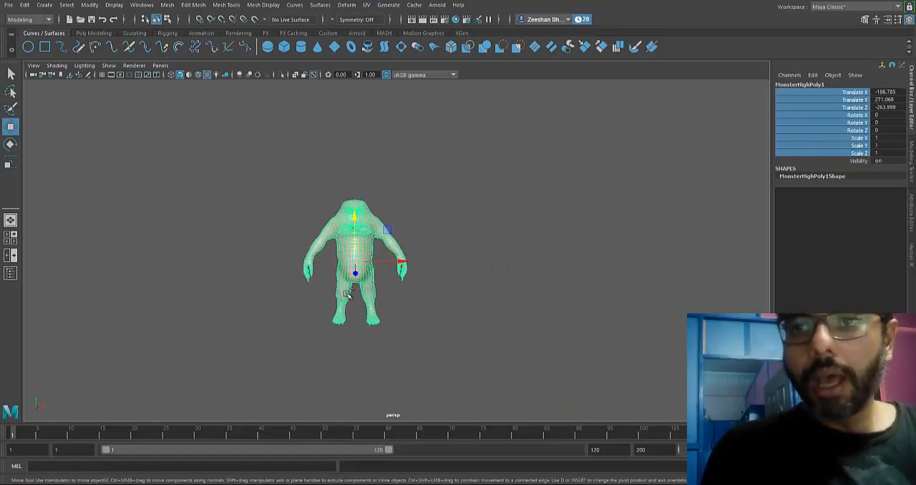
key(ctrl+d)
drag(405, 266, 744, 256)
key(ctrl+d)
key(ctrl+d)
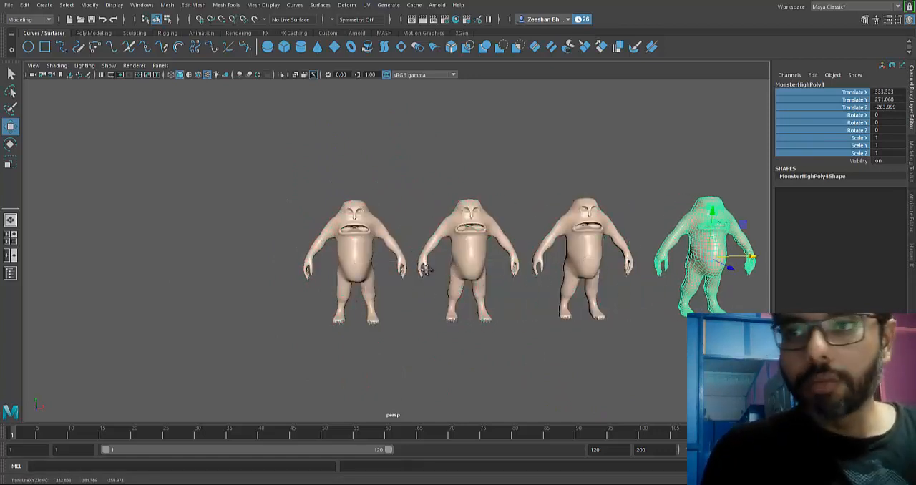
- Rename the fourth copy, at the positive X end of the row, as EyesClose
key(f)
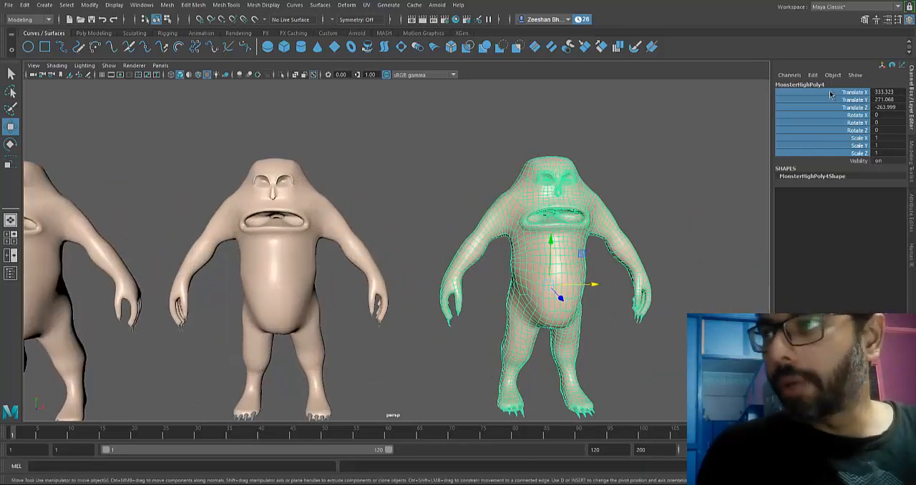
double_click(829, 84)
text(Eye)
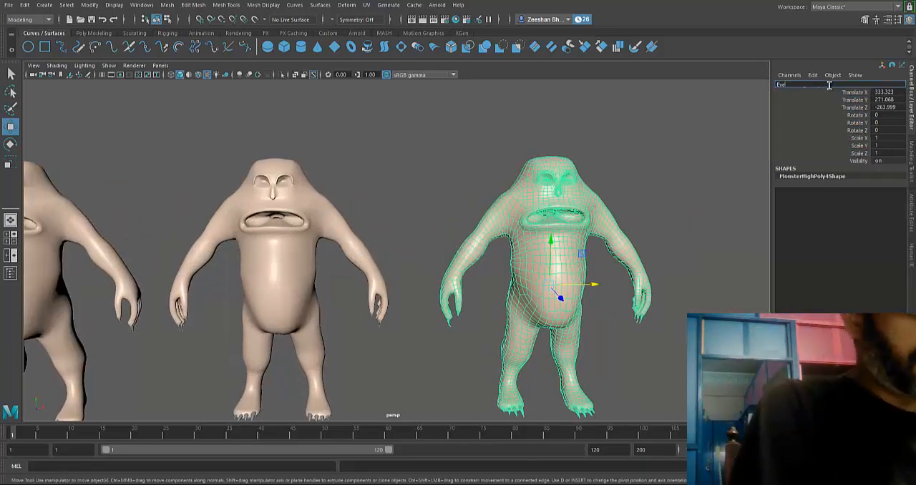
text(sClose)
key(Return)
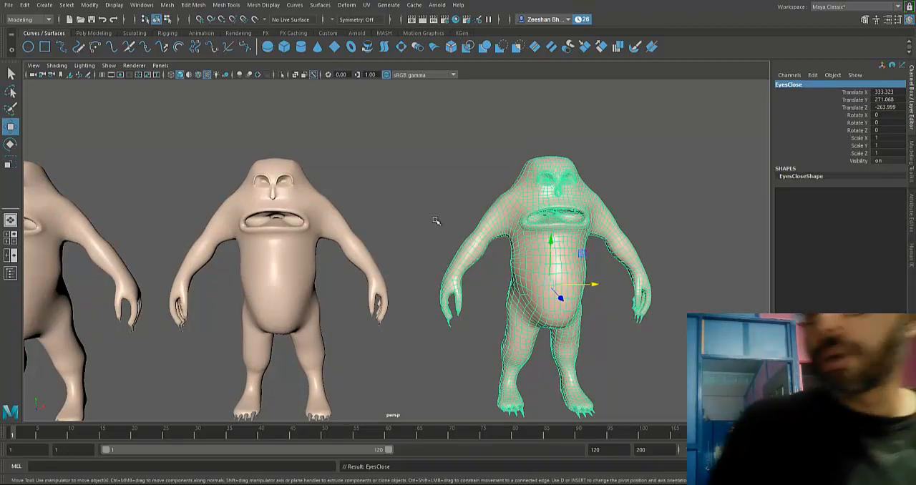
- Rename the third copy, beside EyesClose, as MouthOpen
alt+middle_drag(290, 200, 398, 170)
click(376, 207)
scroll(397, 171, up, 1)
double_click(802, 85)
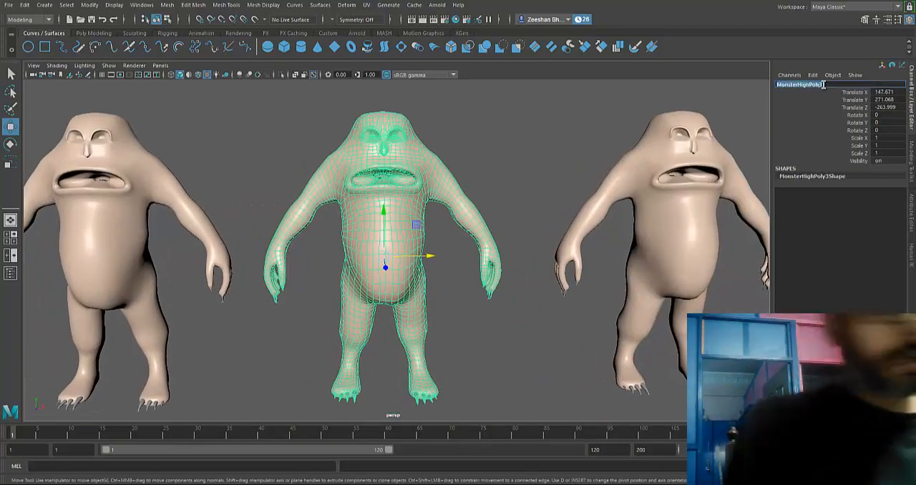
text(Mou)
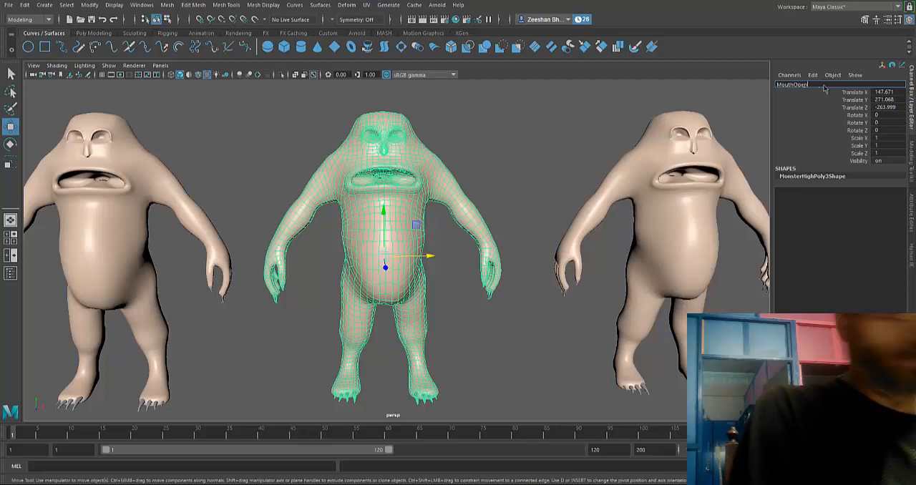
text(thOpen)
key(Return)
- Rename the second copy in the row, beside MouthOpen, as MouthClose
alt+middle_drag(316, 143, 467, 194)
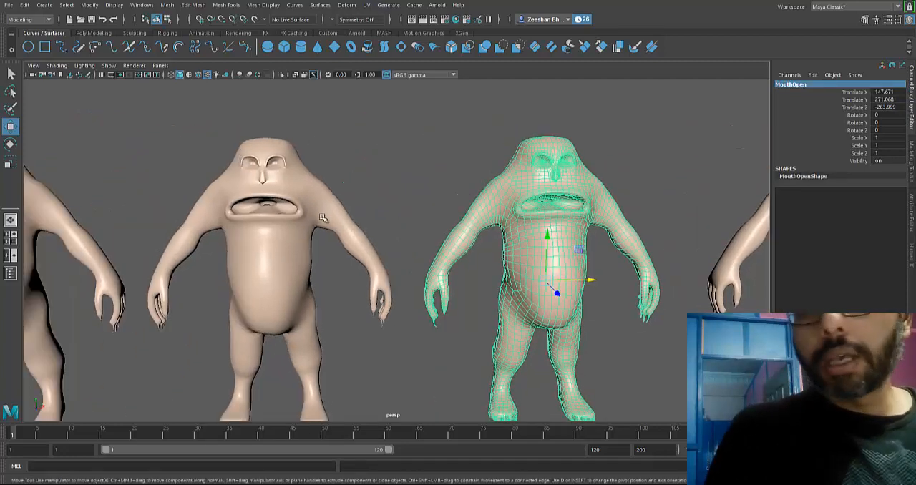
alt+middle_drag(408, 155, 397, 132)
click(322, 188)
alt+middle_drag(438, 184, 534, 169)
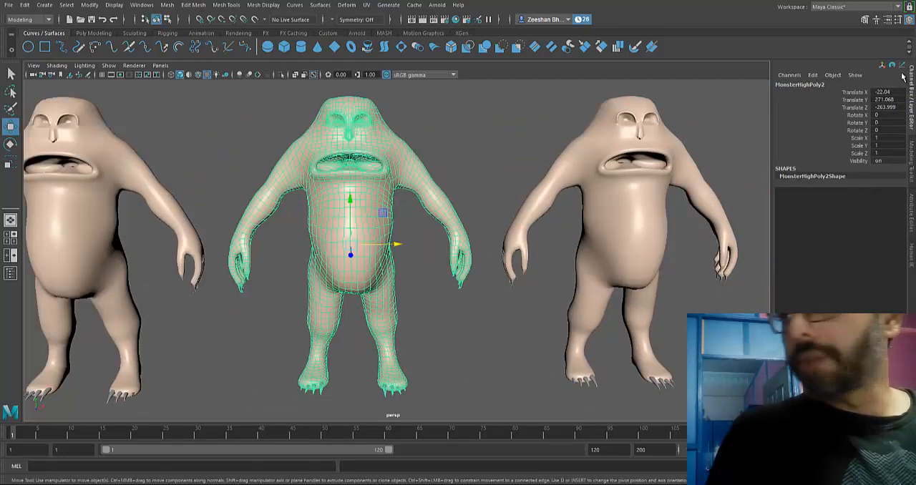
double_click(842, 84)
text(Mout)
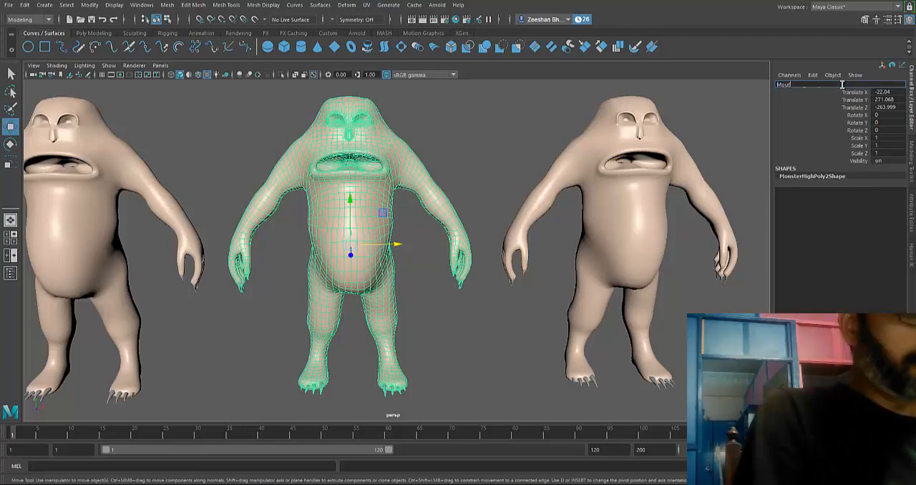
text(hClose)
key(Return)
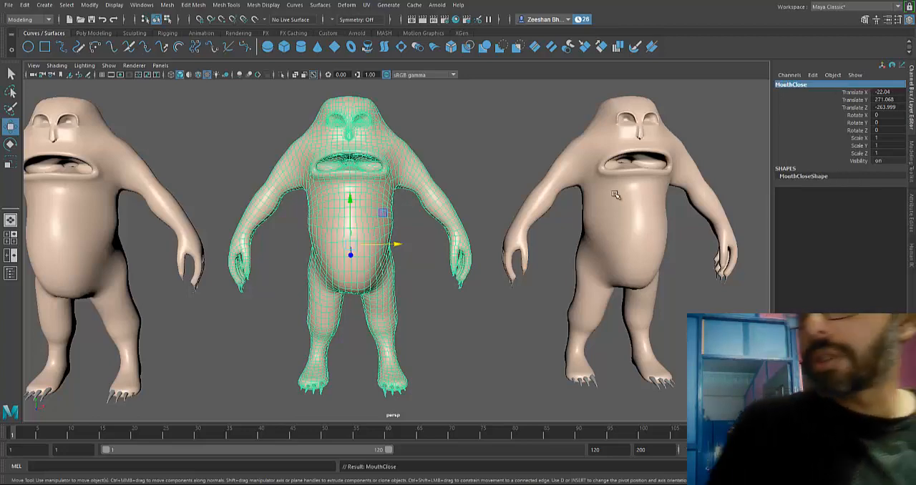
- Rename the first copy, at the negative X end of the row, as MouthSad
alt+right_drag(515, 216, 459, 195)
alt+middle_drag(459, 195, 656, 191)
click(315, 206)
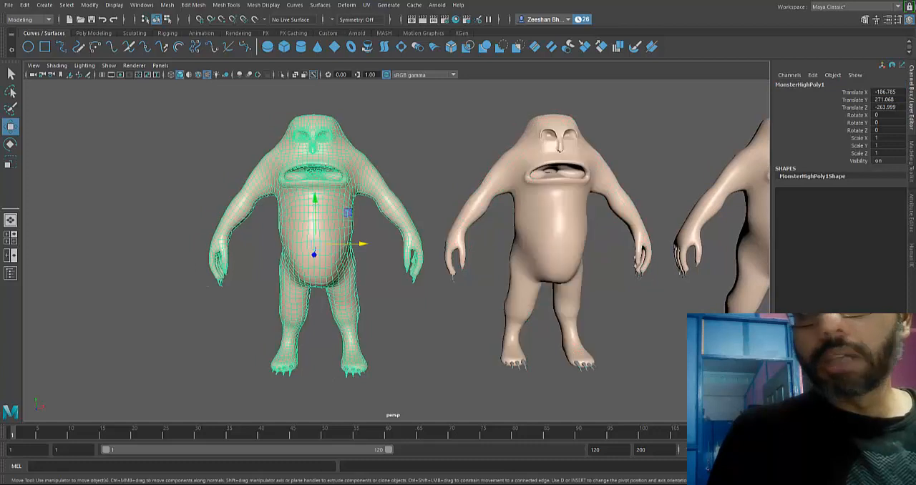
double_click(822, 84)
text(M)
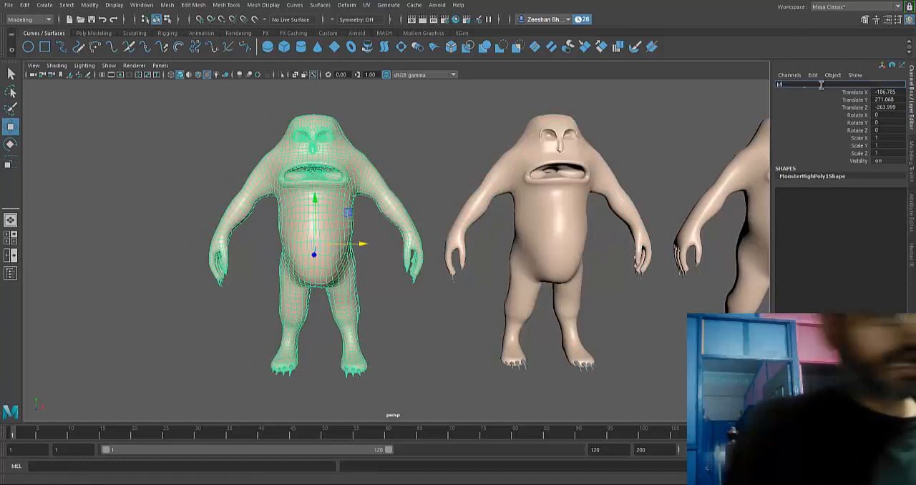
text(outhSad)
key(Return)
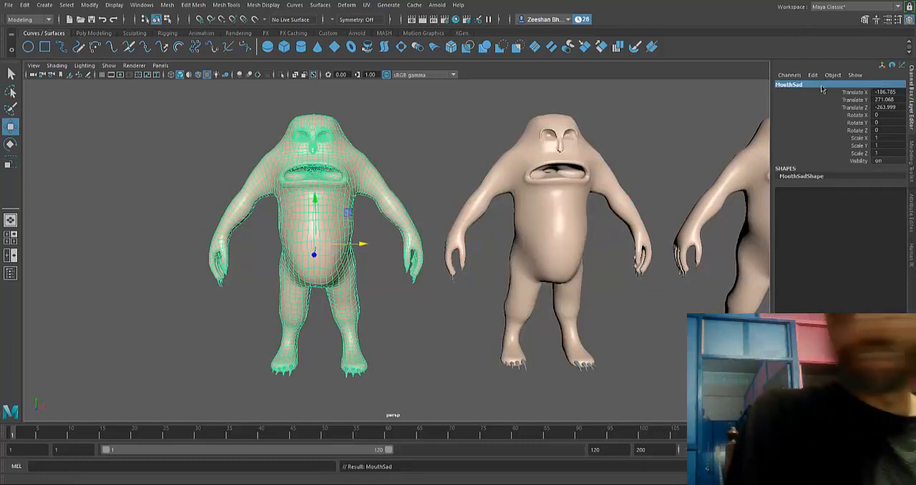
- Duplicate the EyesClose copy and move the duplicate along X to about X 487
alt+middle_drag(479, 212, 529, 215)
scroll(681, 207, down, 2)
alt+middle_drag(681, 207, 391, 206)
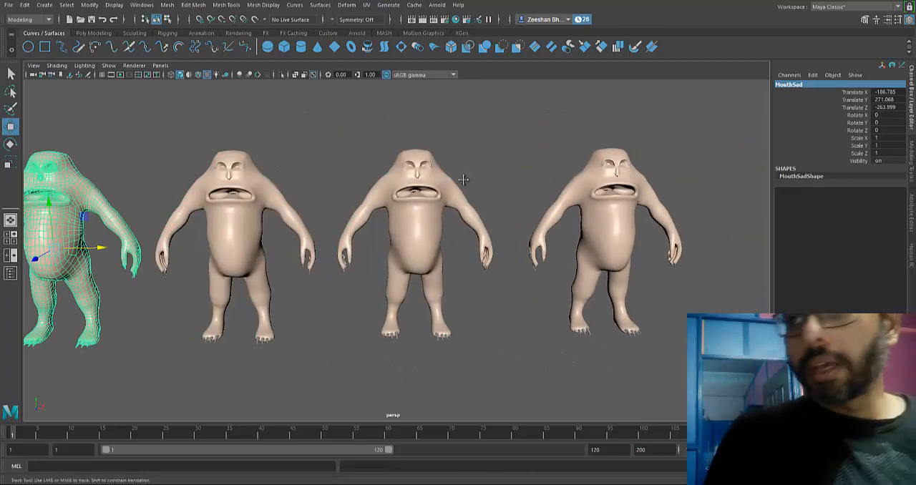
alt+middle_drag(462, 178, 301, 184)
click(458, 239)
key(ctrl+d)
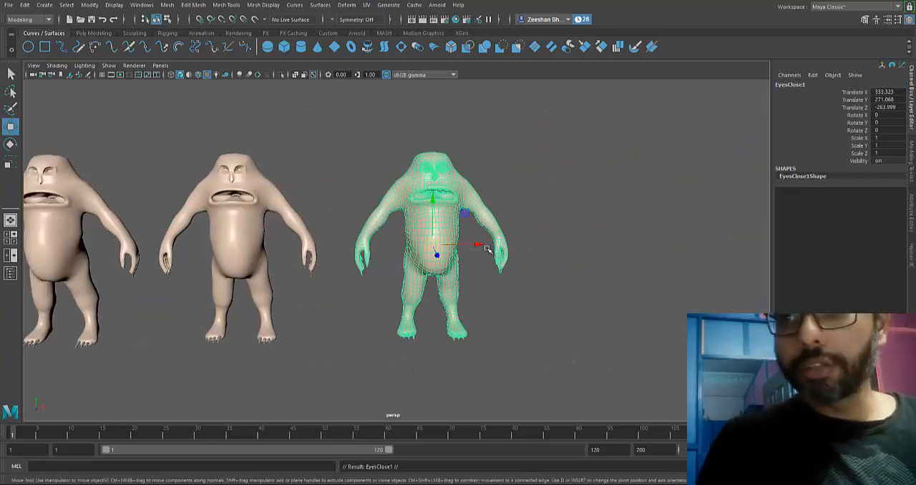
drag(472, 245, 637, 247)
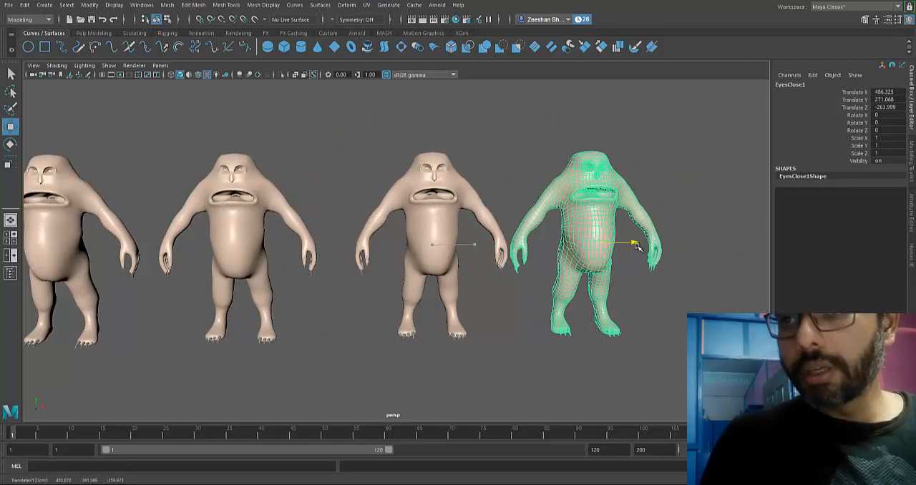
- Rename the new duplicate beside EyesClose as BrowsShocked
click(790, 76)
click(792, 78)
click(796, 83)
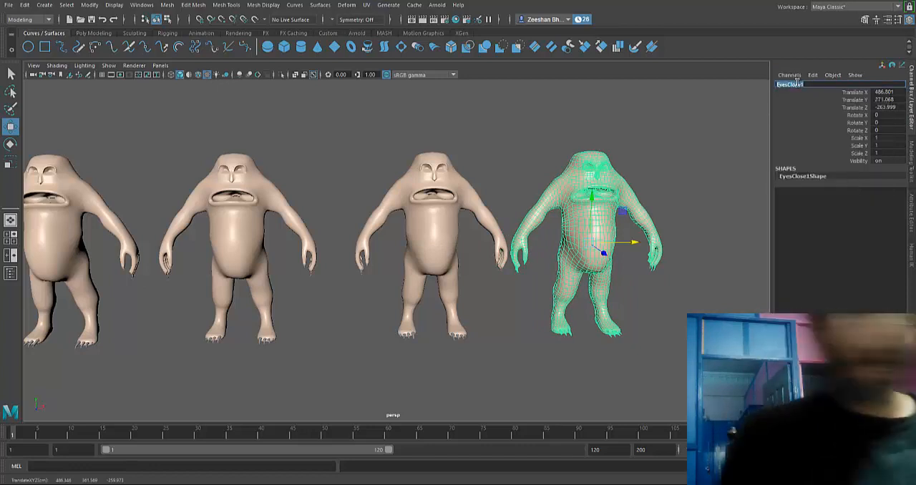
text(Ey)
key(BackSpace)
key(BackSpace)
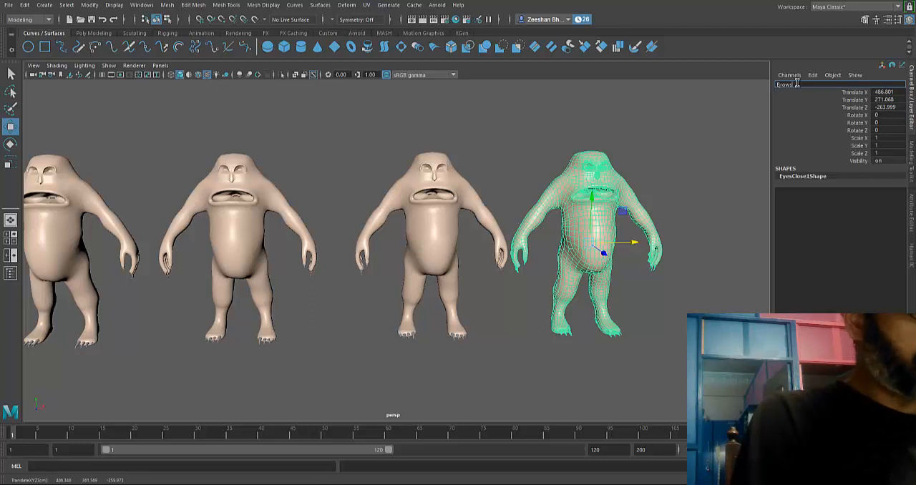
text(BrowsShocked)
key(Return)
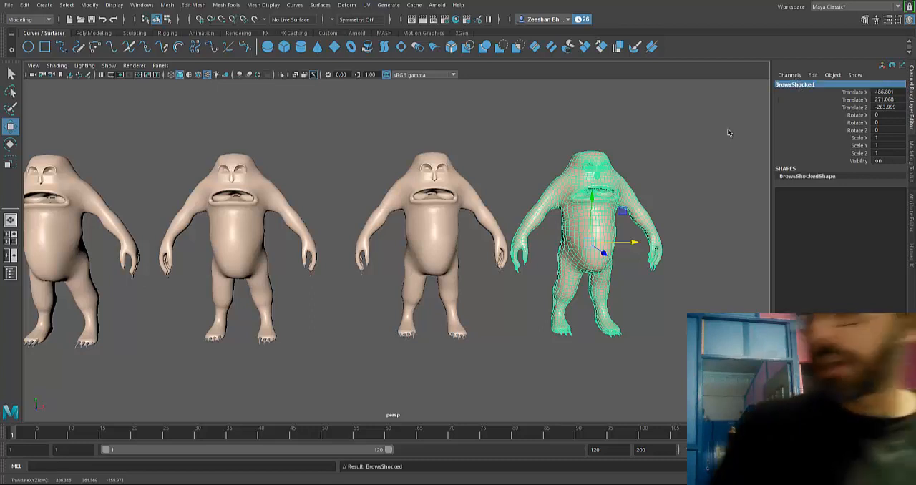
- Duplicate BrowsShocked, move the duplicate along X to about X 625, and rename it BrowsSad
alt+middle_drag(569, 217, 537, 230)
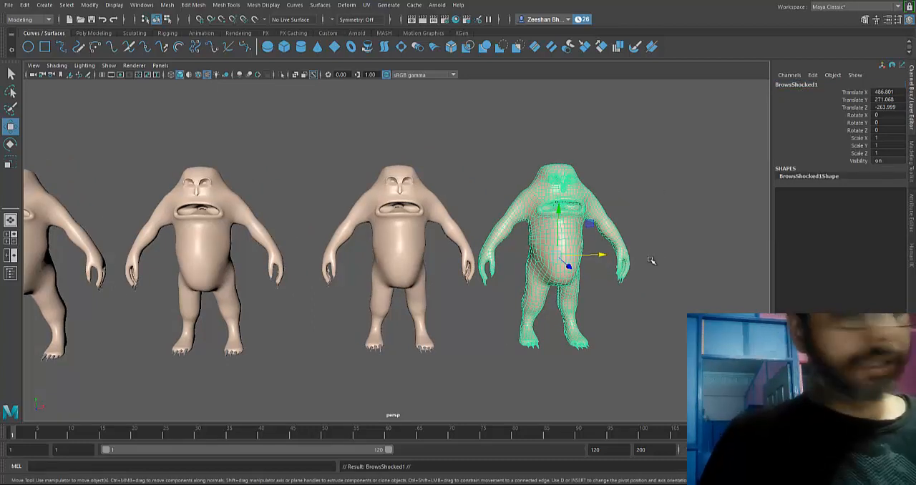
drag(605, 254, 741, 252)
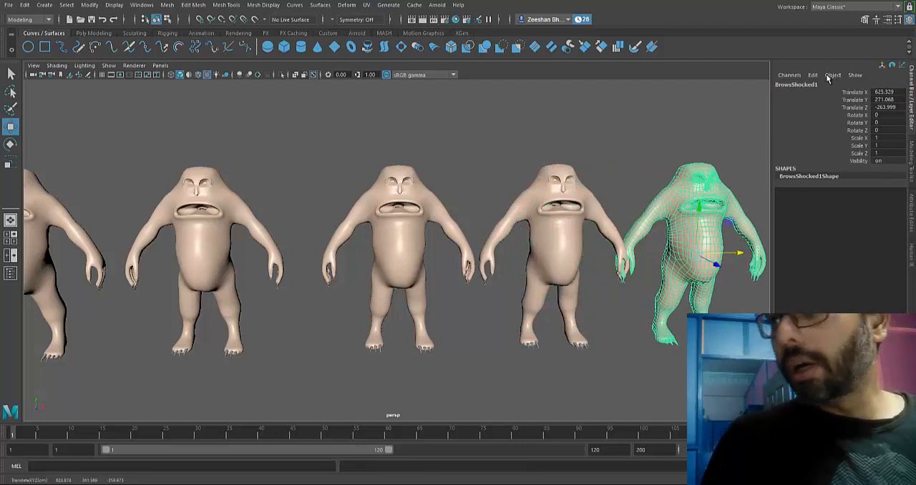
click(823, 85)
click(822, 84)
key(BackSpace)
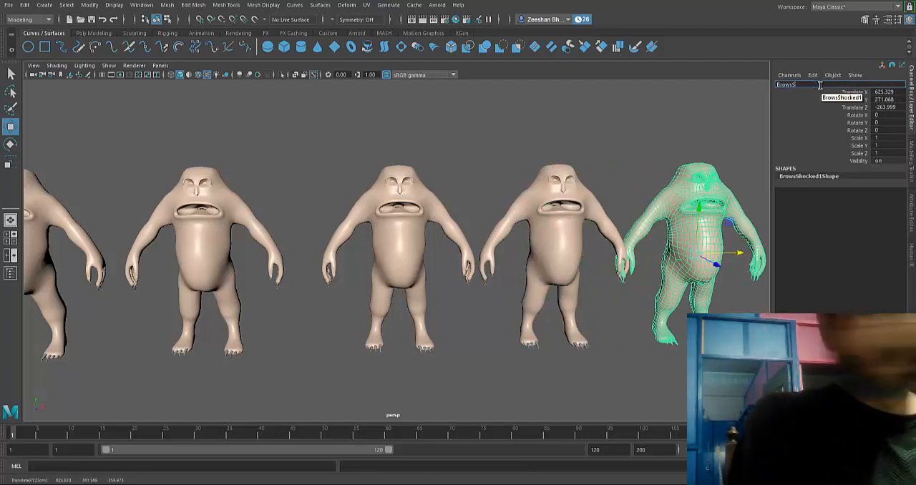
key(Return)
- Move EyesClose, BrowsShocked and BrowsSad together along X away from the mouth copies, bringing BrowsShocked to about X 623
alt+middle_drag(391, 360, 439, 356)
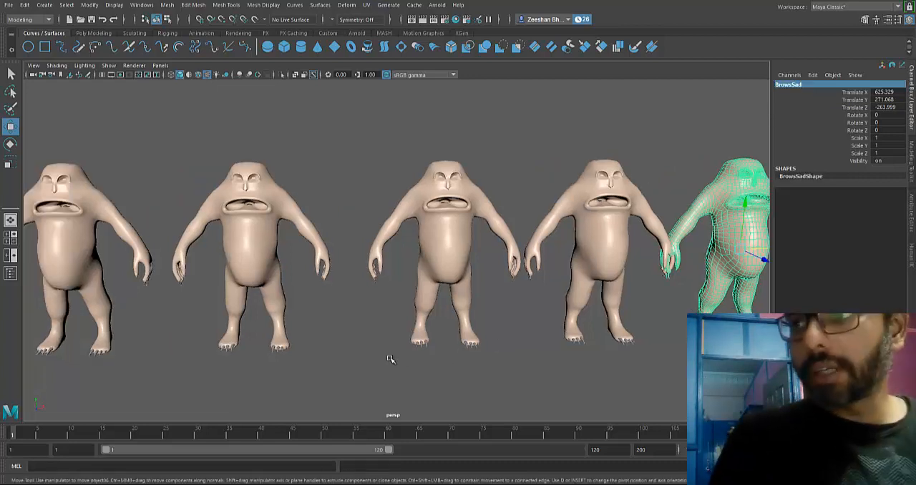
alt+middle_drag(443, 325, 313, 376)
click(444, 325)
click(318, 293)
mouse_move(266, 185)
mouse_down()
mouse_move(666, 310)
mouse_move(800, 299)
mouse_up()
click(458, 297)
click(616, 298)
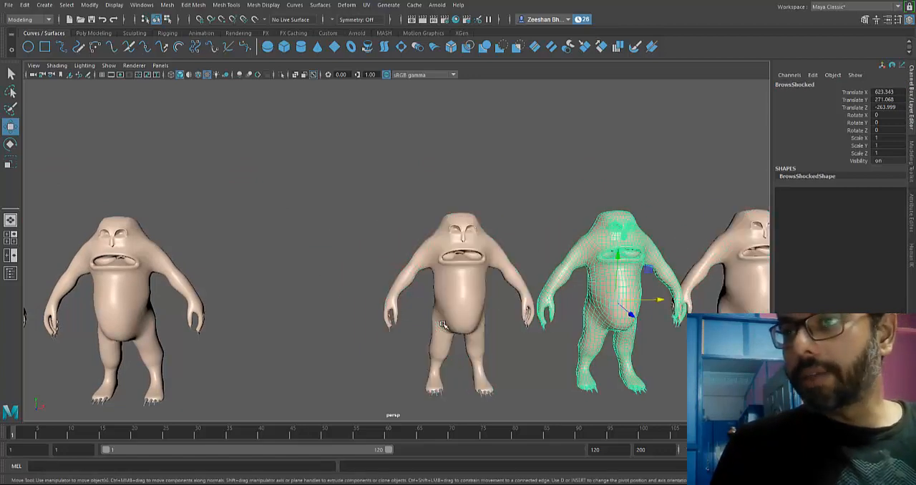
- Duplicate the MouthSad copy and move the duplicate along X to about X -301
click(748, 287)
mouse_move(118, 293)
alt+middle_down()
mouse_move(307, 296)
mouse_move(433, 255)
mouse_move(554, 279)
alt+middle_up()
click(307, 296)
click(368, 283)
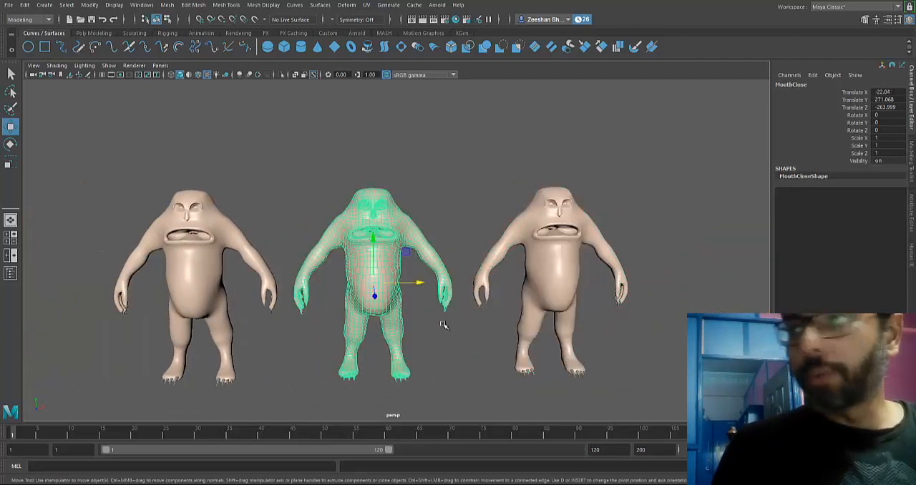
alt+middle_drag(368, 283, 445, 279)
click(265, 286)
mouse_move(265, 286)
alt+middle_down()
mouse_move(328, 241)
mouse_move(411, 234)
alt+middle_up()
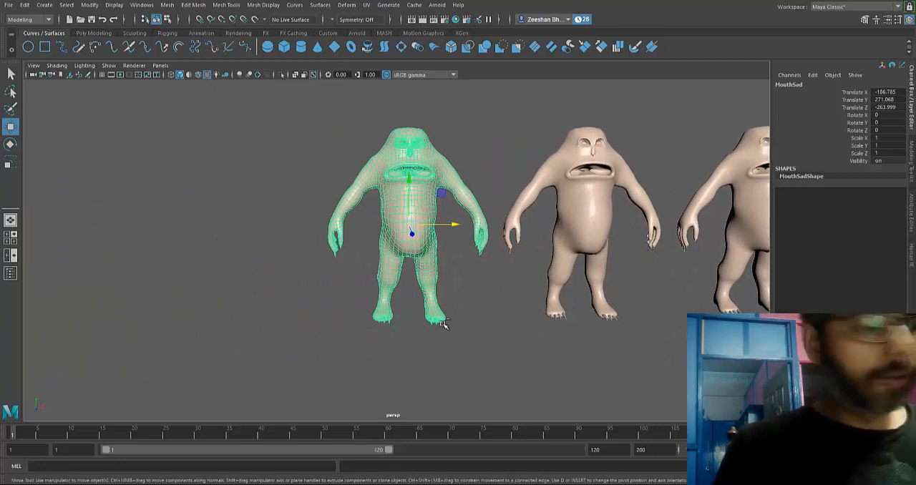
key(ctrl+d)
mouse_move(455, 225)
mouse_down()
mouse_move(302, 227)
mouse_move(342, 226)
mouse_move(310, 226)
mouse_move(330, 226)
mouse_up()
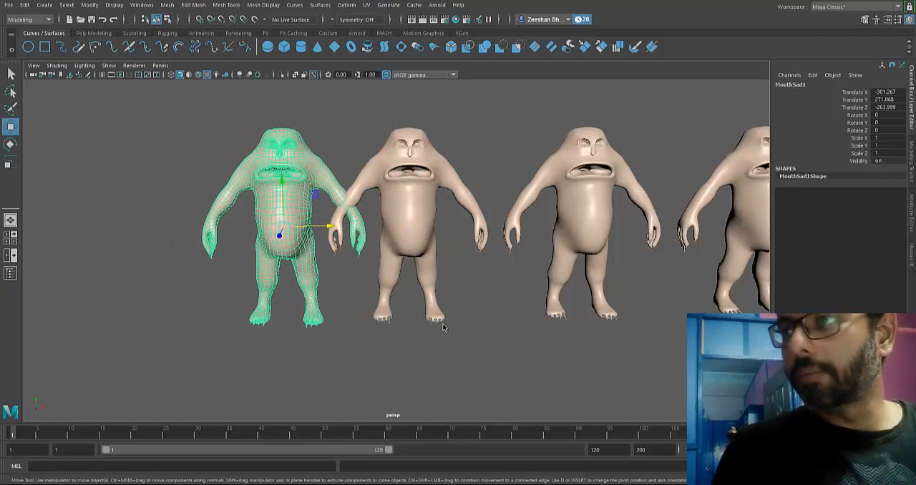
- Rename the new duplicate beside MouthSad as MouthHappy and deselect it
click(791, 85)
click(808, 85)
key(BackSpace)
key(BackSpace)
key(BackSpace)
key(BackSpace)
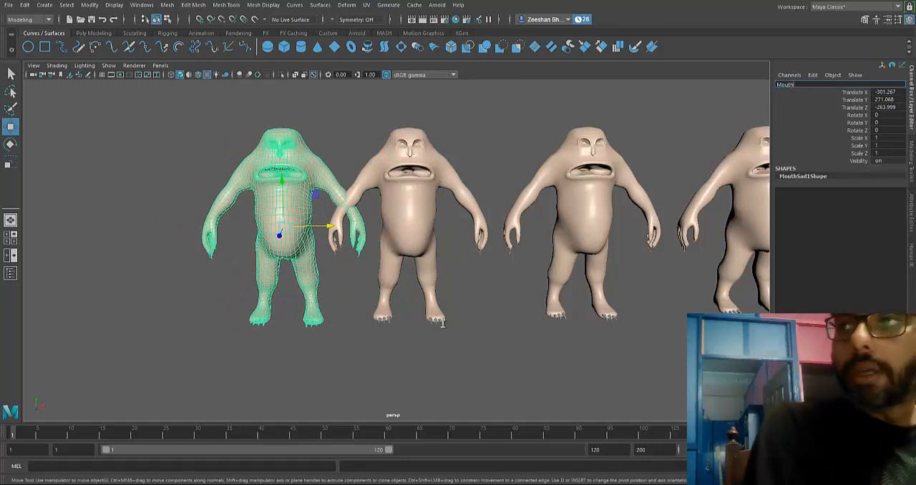
text(Happy)
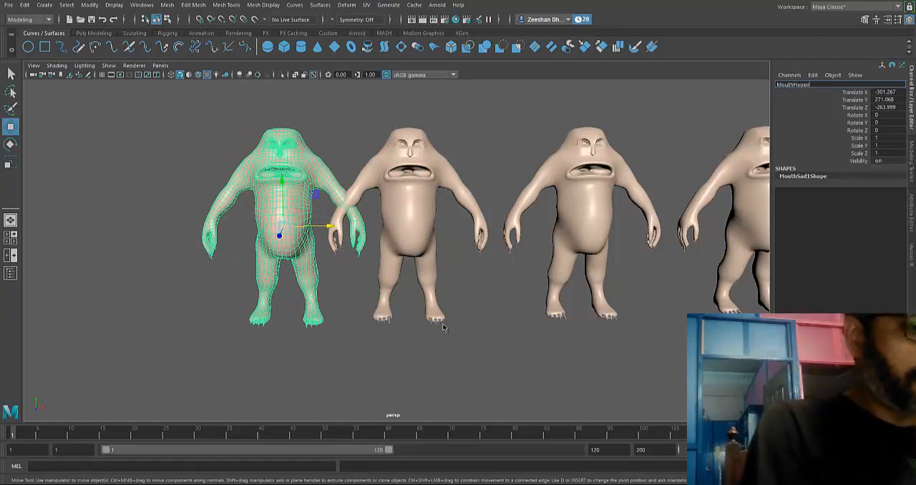
key(Return)
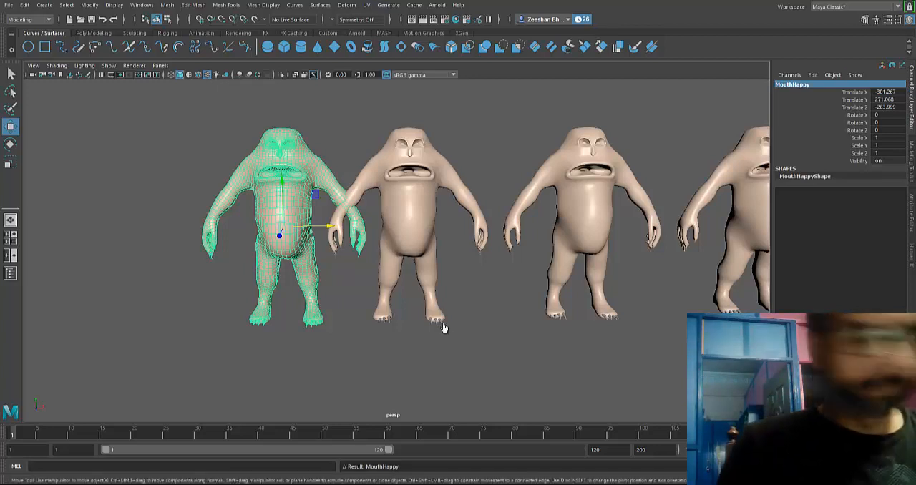
click(444, 327)
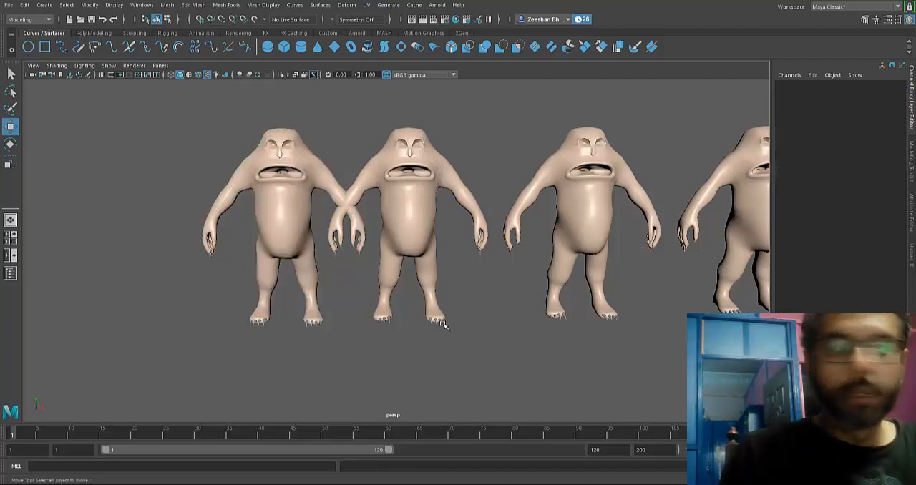
- Duplicate the MouthOpen copy and move the duplicate along X to about X 281, between the mouth and brow copies
key(ctrl+z)
key(ctrl+z)
key(ctrl+z)
key(ctrl+z)
key(ctrl+z)
key(ctrl+z)
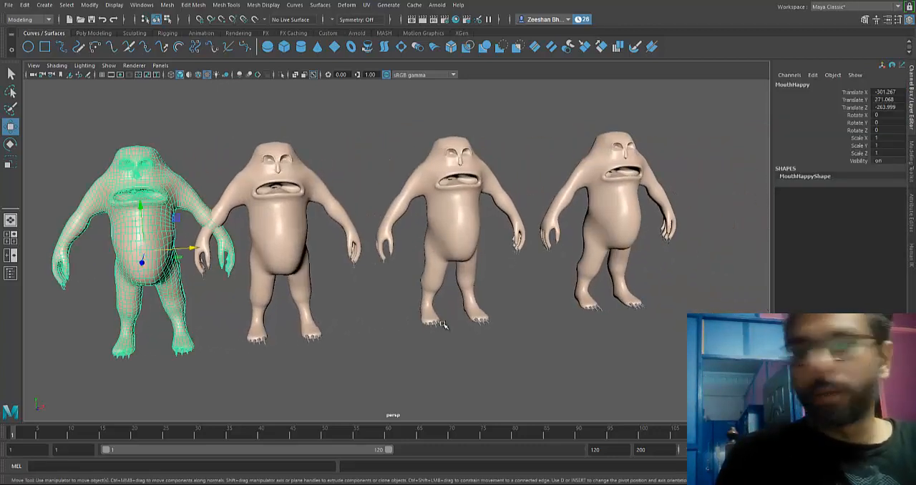
key(ctrl+z)
key(ctrl+z)
key(ctrl+z)
key(ctrl+z)
key(ctrl+z)
key(ctrl+z)
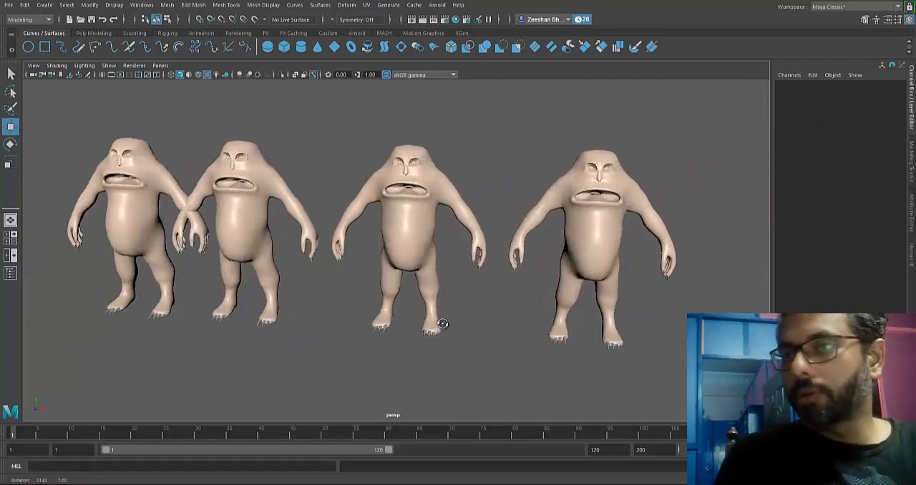
key(ctrl+z)
key(ctrl+z)
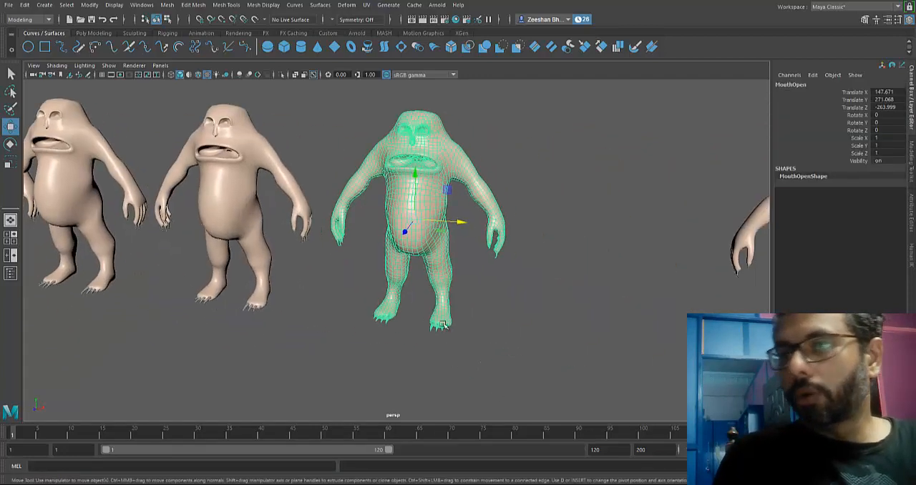
key(shift+d)
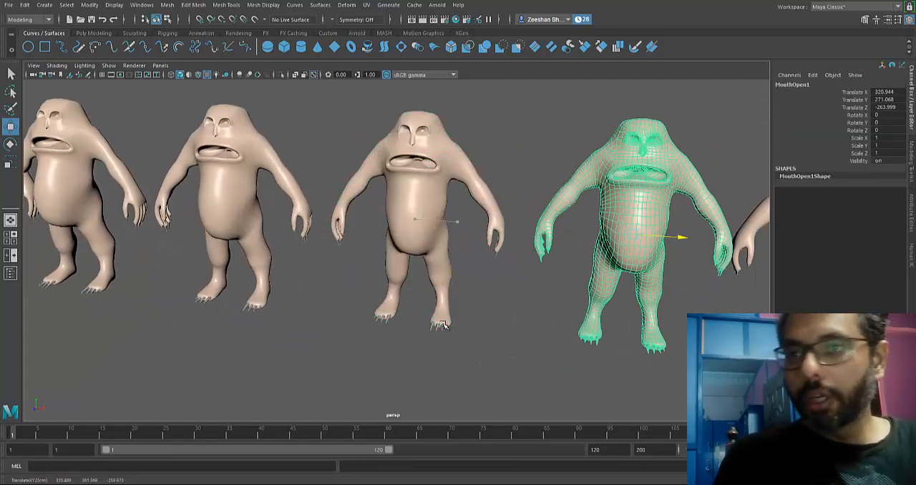
drag(631, 234, 628, 234)
alt+middle_drag(444, 325, 354, 322)
scroll(444, 325, down, 5)
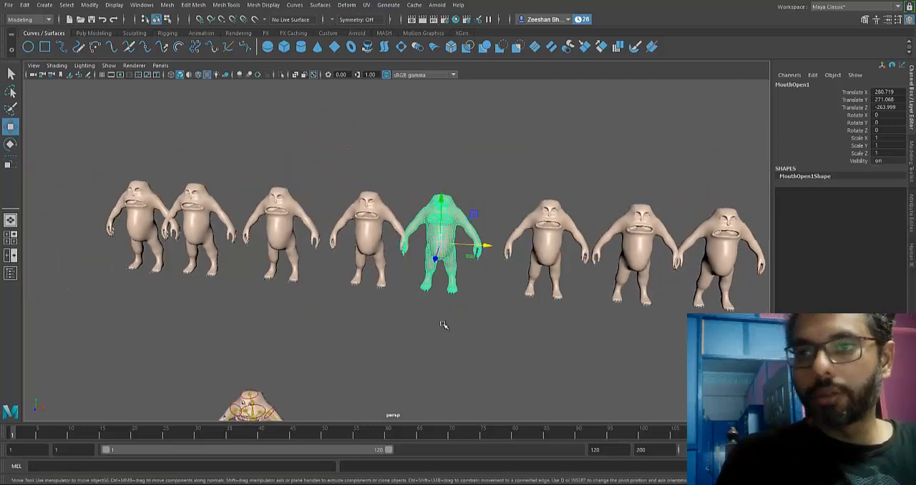
- Place the MouthOpen duplicate above the original MouthOpen copy, at about X 136 and Y 436
alt+middle_drag(444, 325, 543, 338)
drag(542, 207, 548, 116)
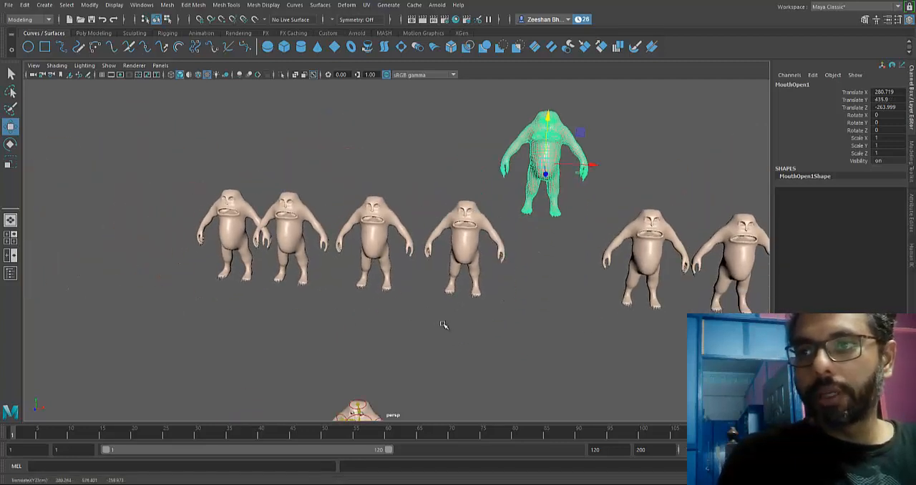
drag(593, 165, 509, 162)
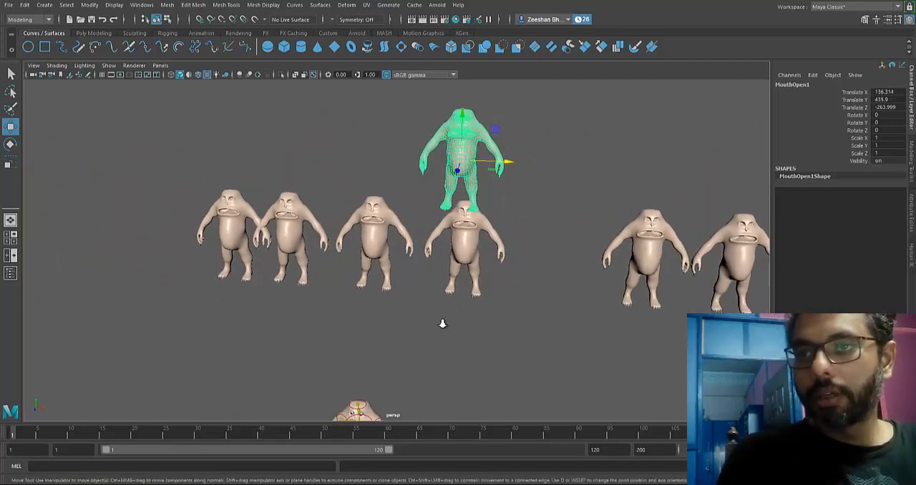
- Rename the raised duplicate as BodySquash
scroll(442, 324, up, 3)
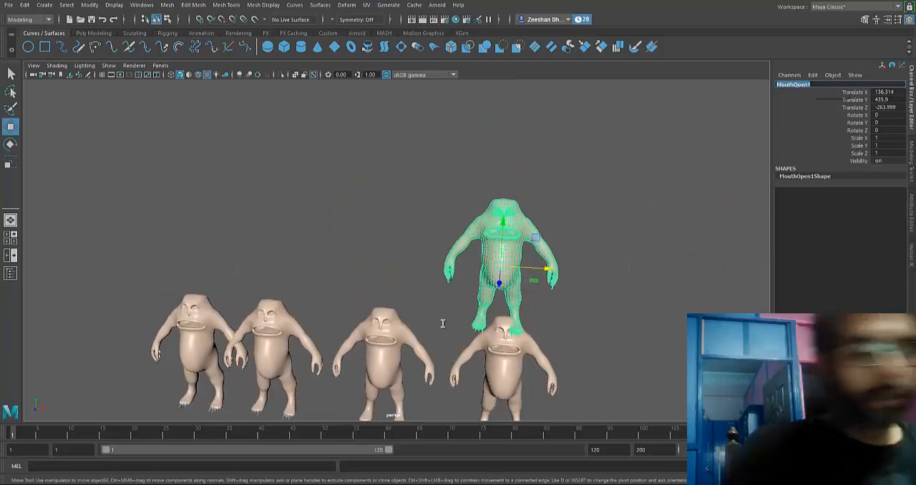
text(podyS)
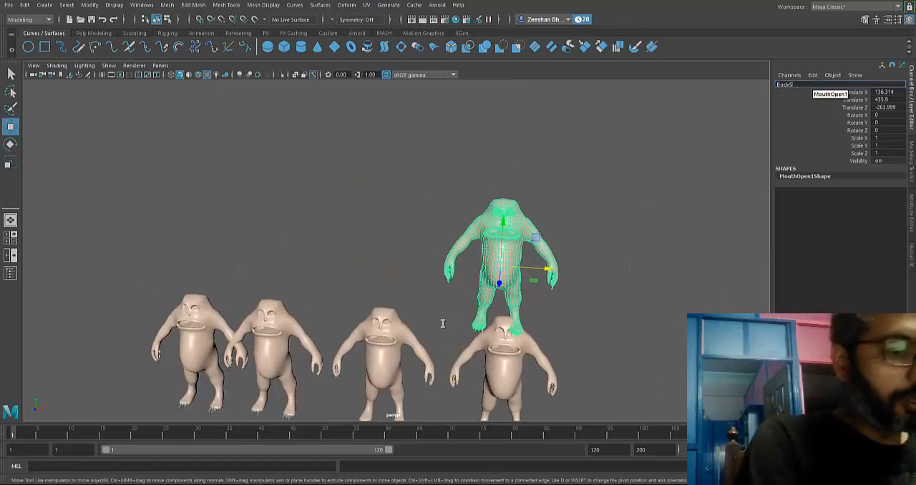
text(quash)
key(Return)
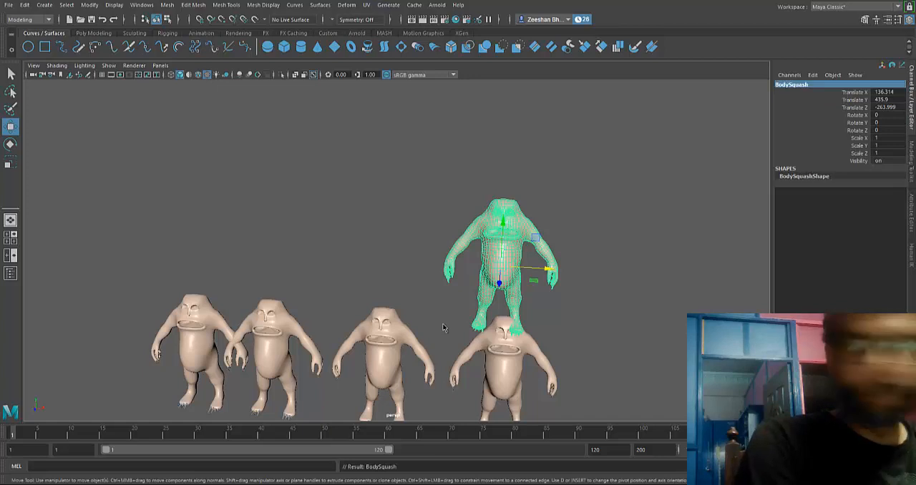
- Duplicate BodySquash, move the duplicate along X to about X 14, and rename it BodyStreatch
key(ctrl+d)
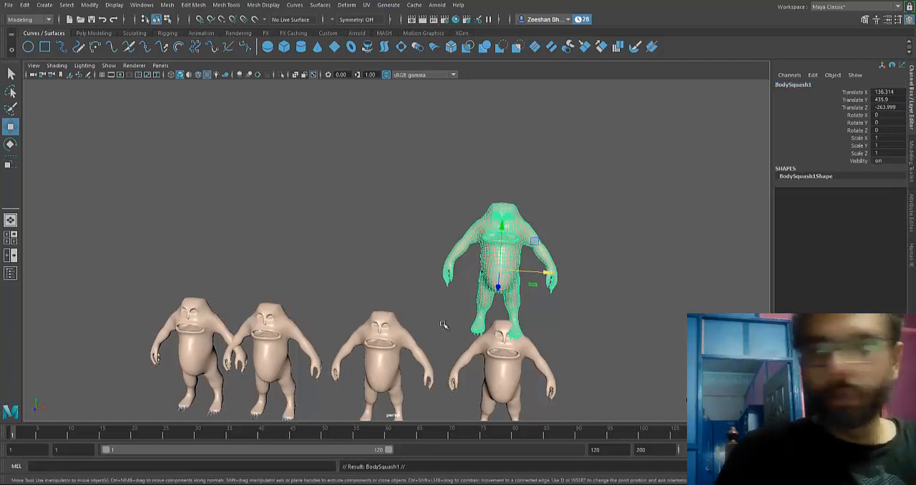
drag(548, 272, 454, 267)
click(798, 85)
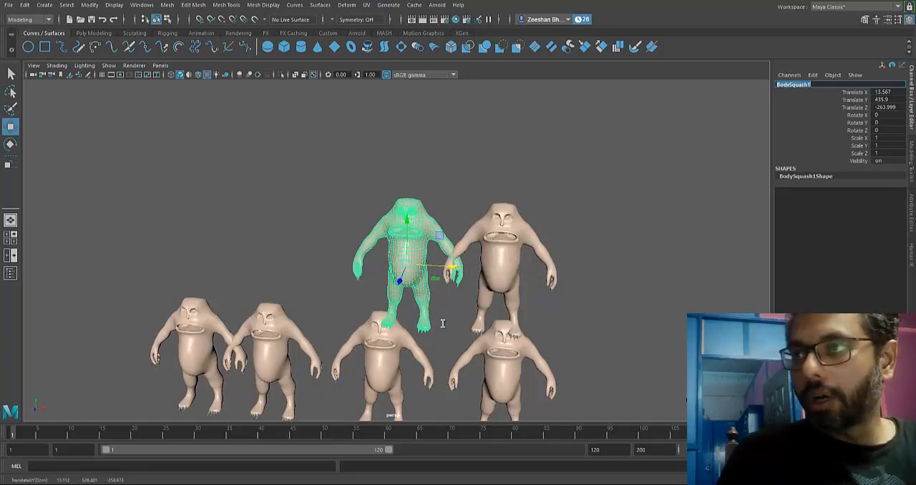
click(815, 84)
key(BackSpace)
key(BackSpace)
key(BackSpace)
key(BackSpace)
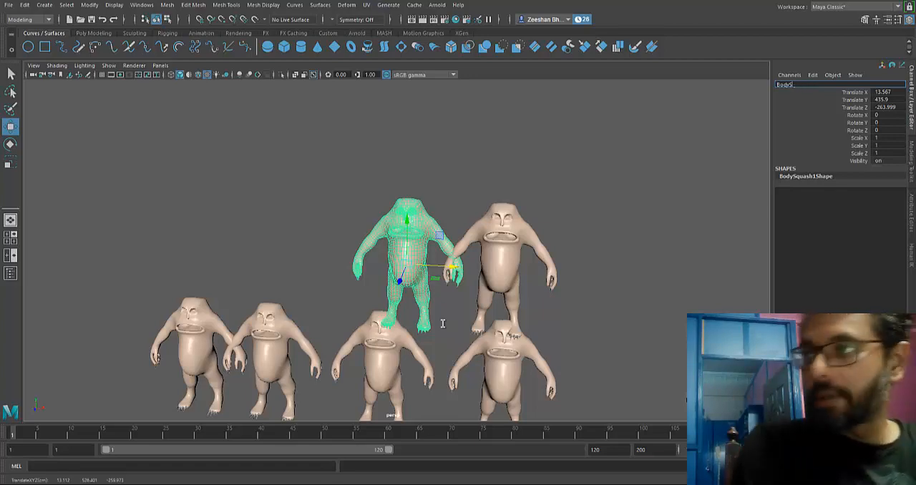
text(Stretch)
key(Return)
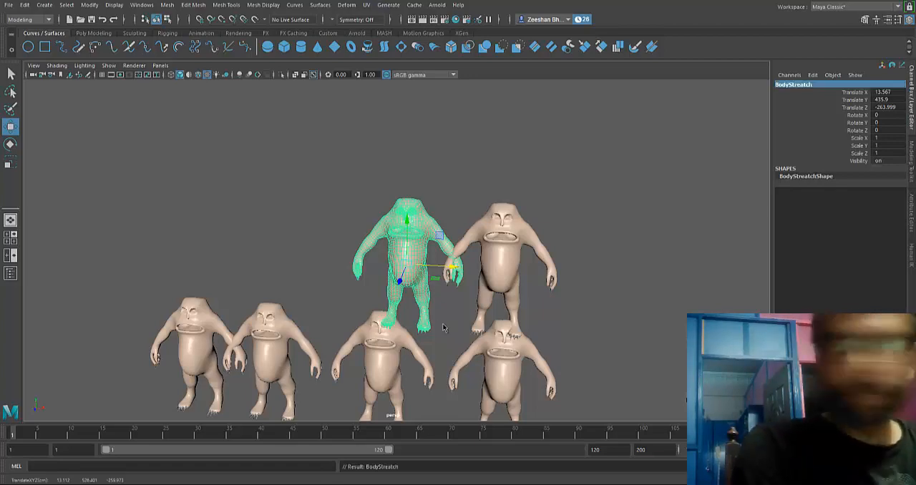
- Dismiss the low battery notice and select the BrowsSad copy for sculpting with Object X symmetry
alt+middle_drag(439, 419, 444, 328)
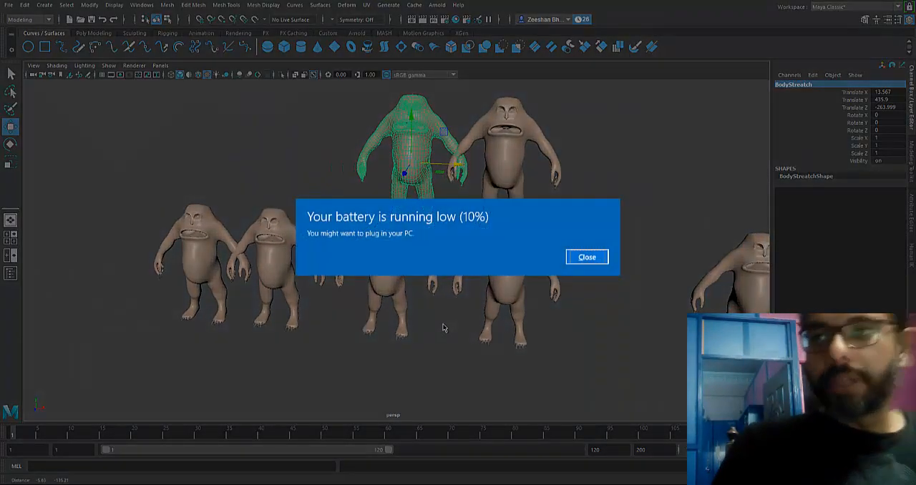
key(Return)
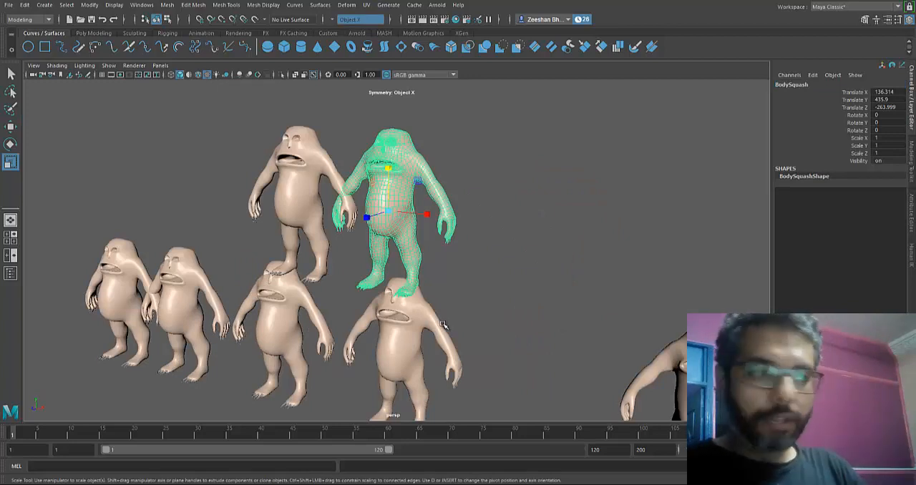
alt+middle_drag(443, 325, 441, 323)
click(444, 325)
scroll(441, 324, up, 3)
alt+drag(442, 324, 442, 325)
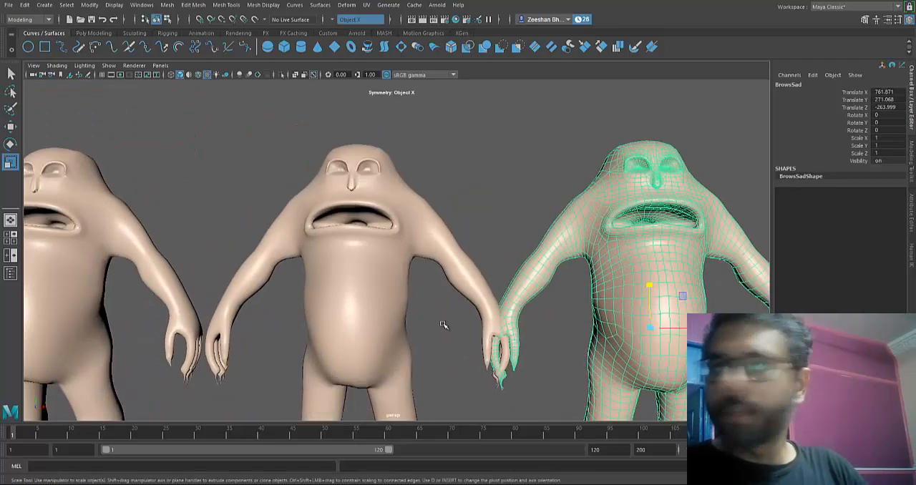
alt+middle_drag(442, 324, 443, 323)
scroll(443, 324, up, 4)
scroll(443, 323, up, 6)
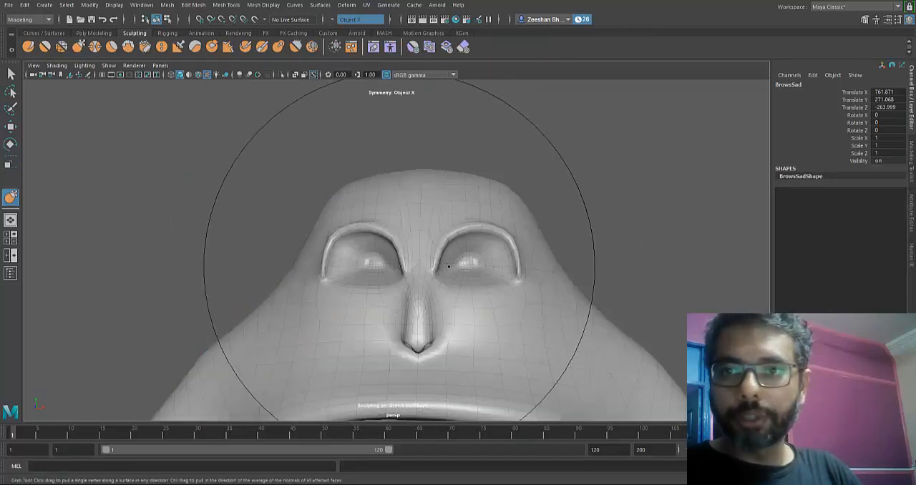
- Reduce the Grab tool's brush size to about 6.14 and open the tool's settings
key(b)
drag(395, 257, 254, 257)
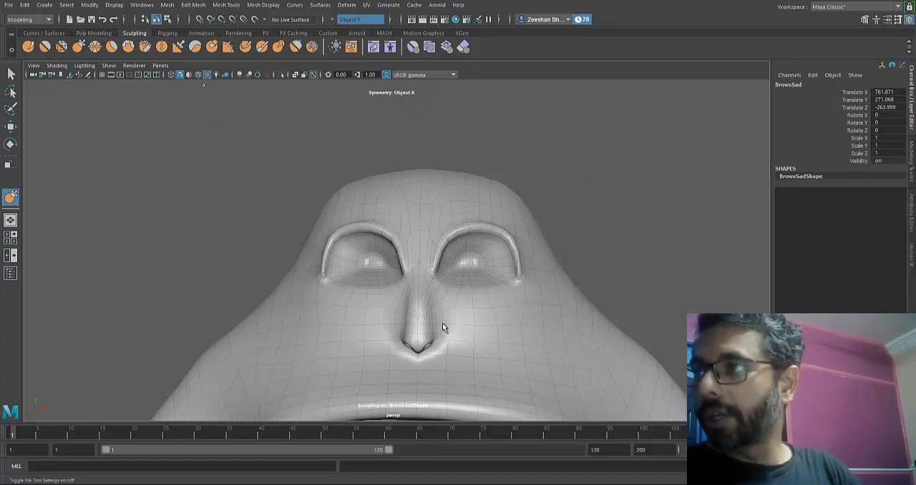
click(241, 114)
drag(75, 62, 107, 64)
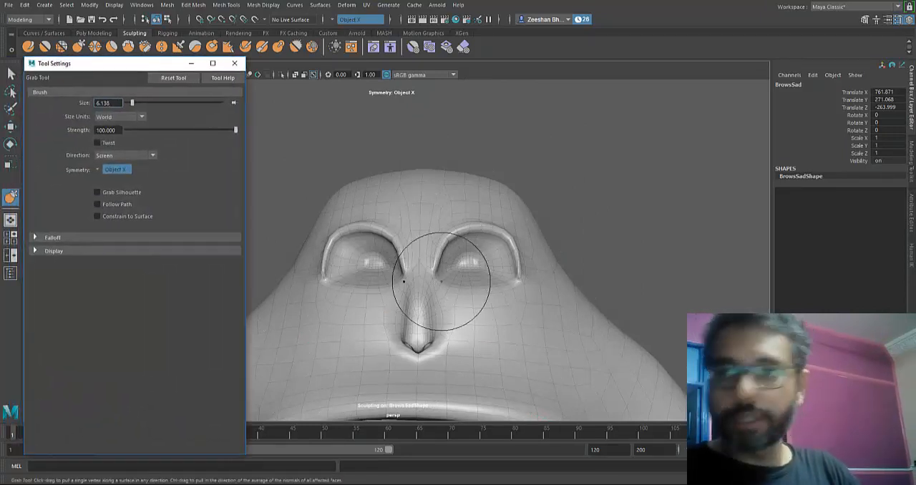
- Grab the inner ends of the BrowsSad mesh's upper eye rims and pull them upward, smoothing their arch
alt+drag(415, 322, 442, 323)
scroll(442, 323, up, 10)
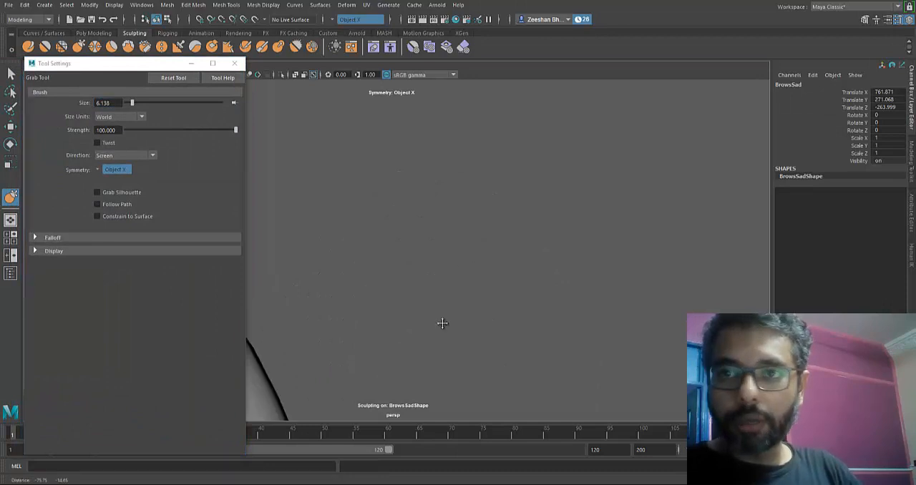
mouse_move(442, 323)
alt+middle_down()
mouse_move(537, 286)
mouse_move(521, 247)
mouse_move(465, 210)
alt+middle_up()
scroll(442, 324, up, 1)
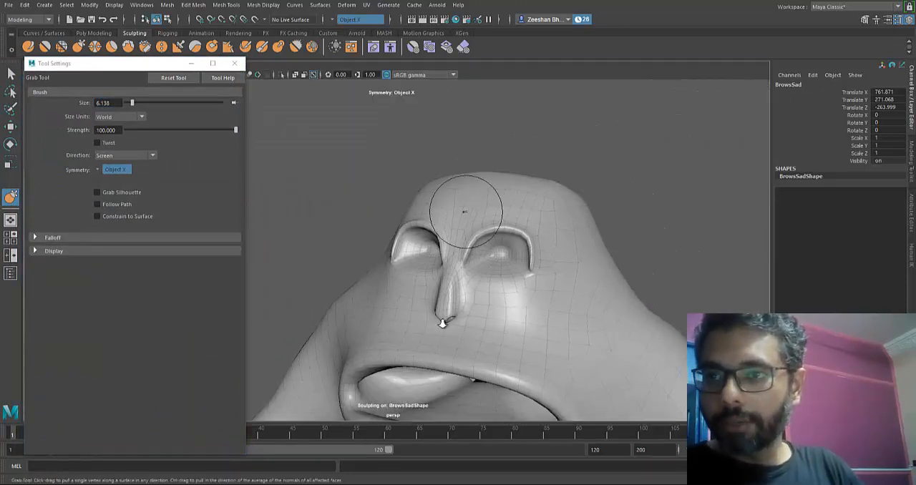
mouse_move(465, 211)
alt+right_down()
mouse_move(594, 251)
mouse_move(616, 270)
alt+right_up()
drag(616, 271, 622, 297)
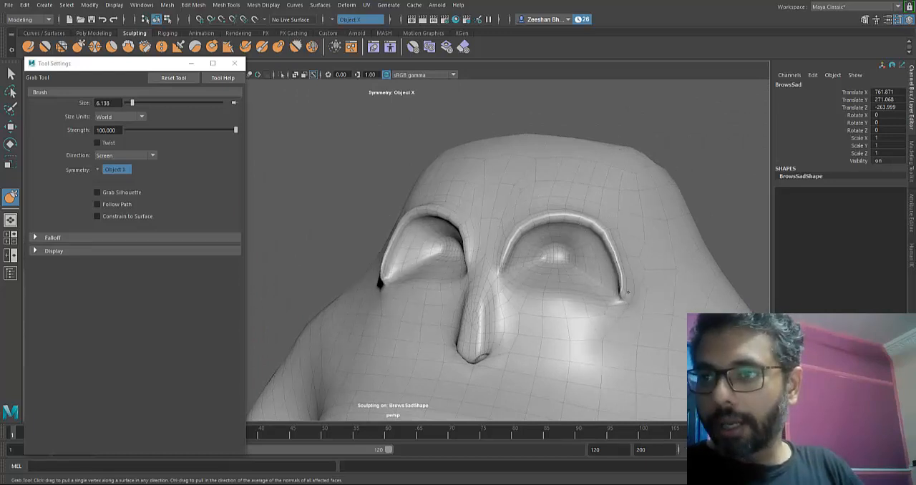
mouse_move(500, 273)
mouse_down()
mouse_move(503, 290)
mouse_move(508, 224)
mouse_up()
key(ctrl+z)
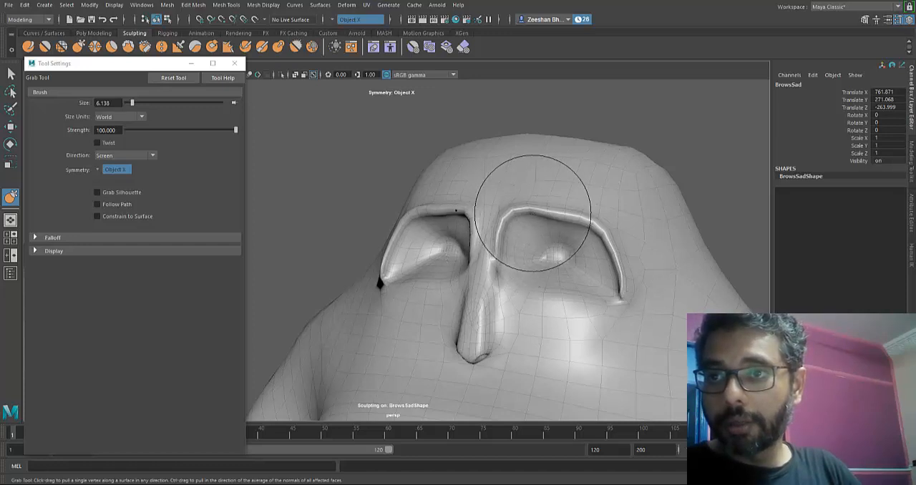
mouse_move(536, 220)
mouse_down()
mouse_move(526, 239)
mouse_move(539, 207)
mouse_up()
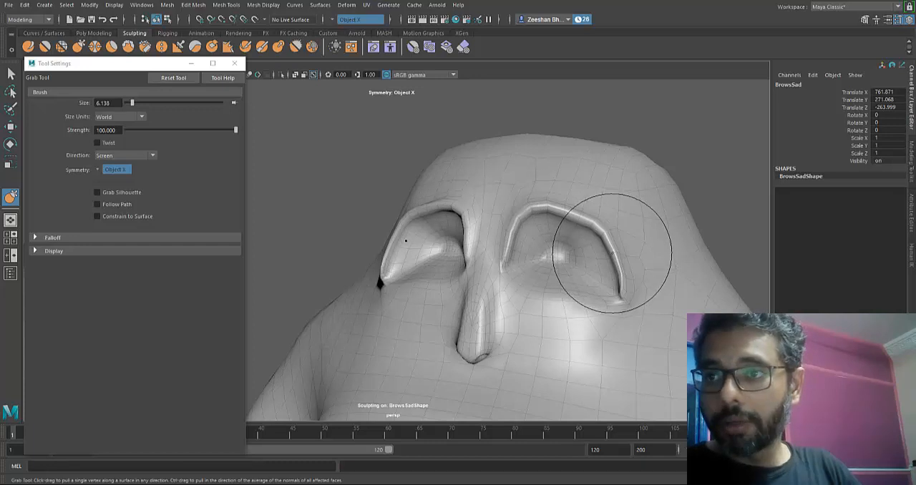
- Grab the outer halves of the BrowsSad eye rims inward and pull their outer corners down into a sad slope
mouse_move(620, 272)
mouse_down()
mouse_move(606, 294)
mouse_move(589, 293)
mouse_move(605, 306)
mouse_move(617, 267)
mouse_up()
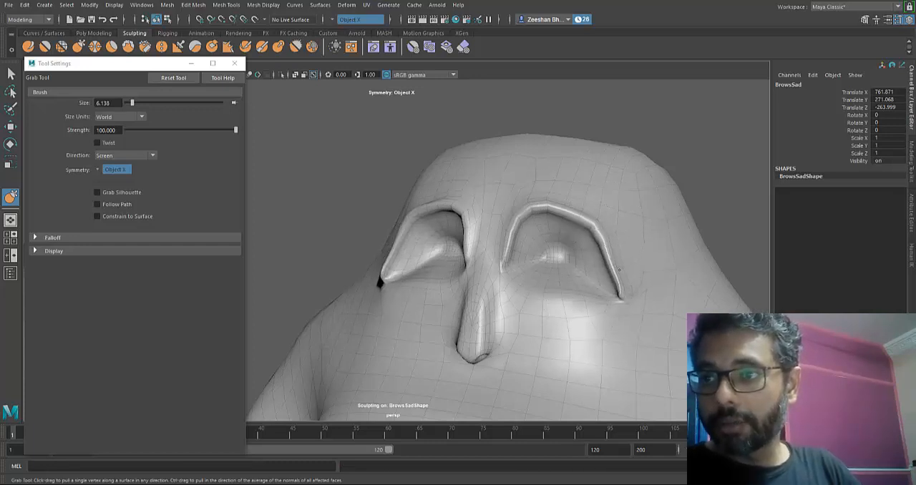
drag(609, 226, 595, 220)
drag(401, 295, 418, 282)
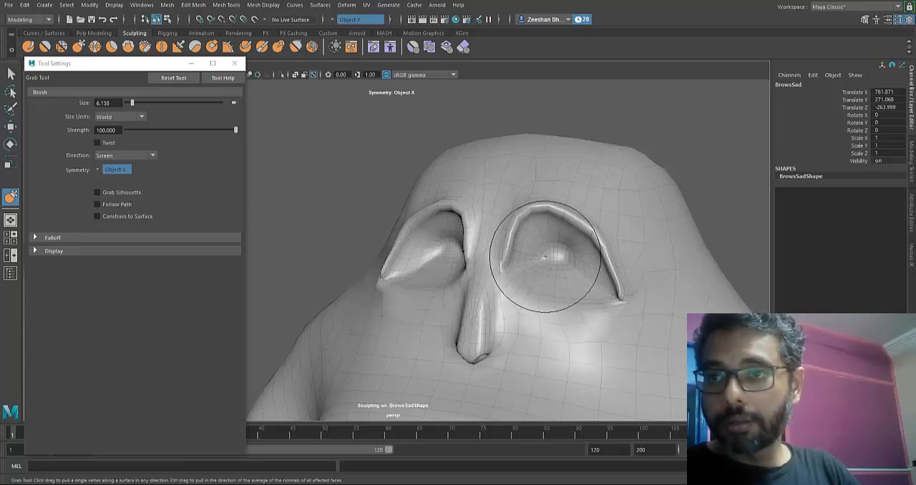
drag(616, 262, 628, 287)
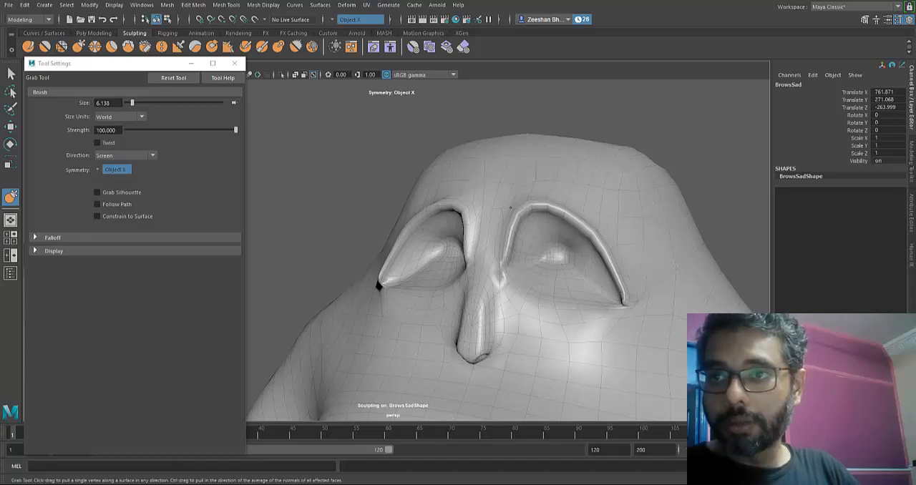
- Grab the inner ends of the BrowsSad mesh's upper eye rims and pull them further up toward the forehead
mouse_move(521, 229)
mouse_down()
mouse_move(491, 200)
mouse_move(500, 186)
mouse_move(578, 186)
mouse_up()
drag(581, 195, 599, 191)
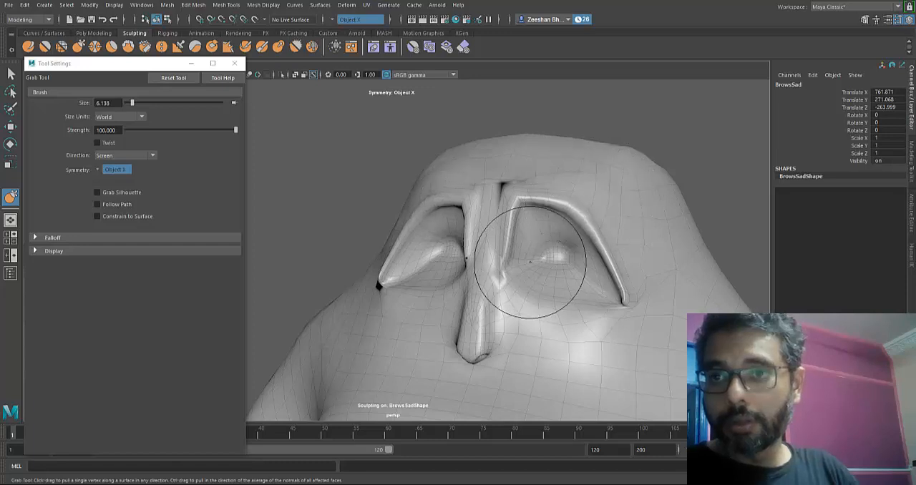
alt+drag(530, 260, 442, 323)
key(f)
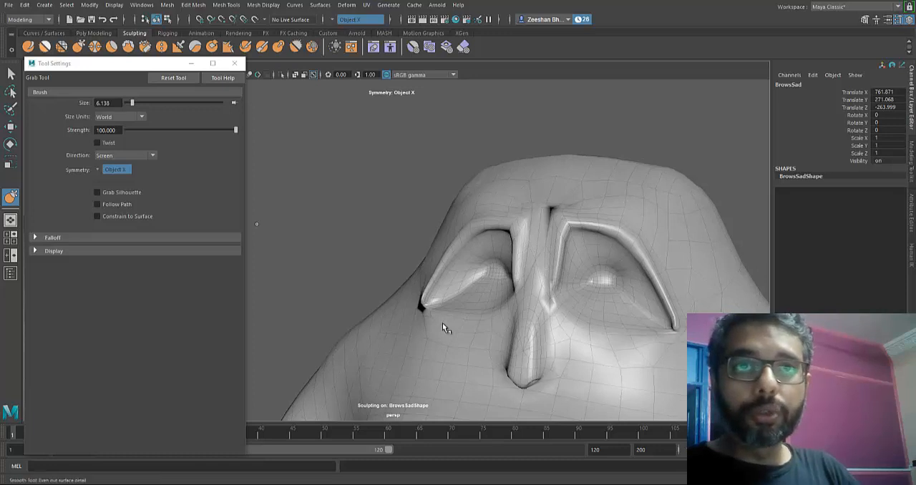
- Smooth the pinched outer corners and upper arches of the BrowsSad eye rims with the Smooth tool
key(shift+s)
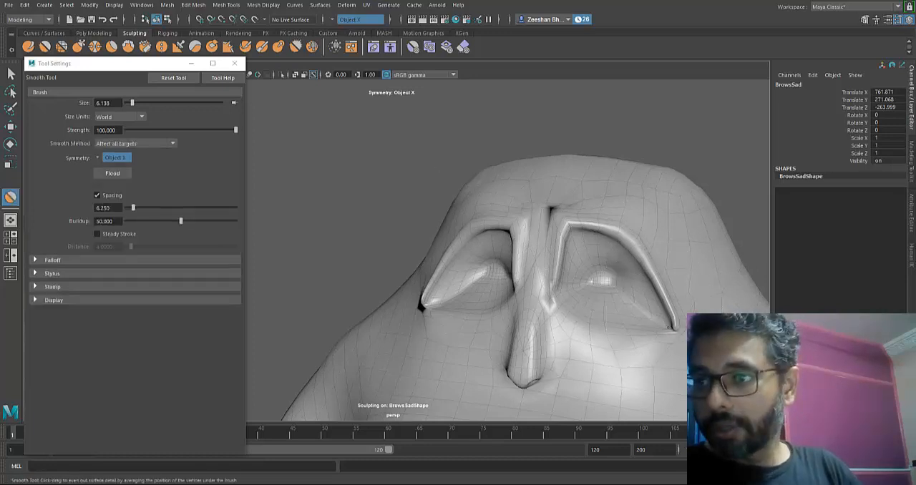
drag(675, 330, 666, 315)
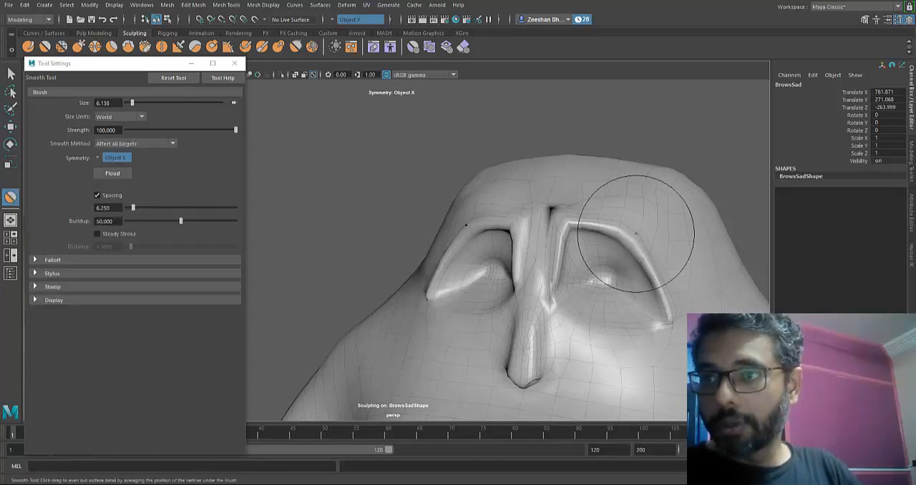
drag(624, 229, 555, 210)
mouse_move(361, 351)
alt+mouse_down()
mouse_move(442, 322)
mouse_move(315, 323)
alt+mouse_up()
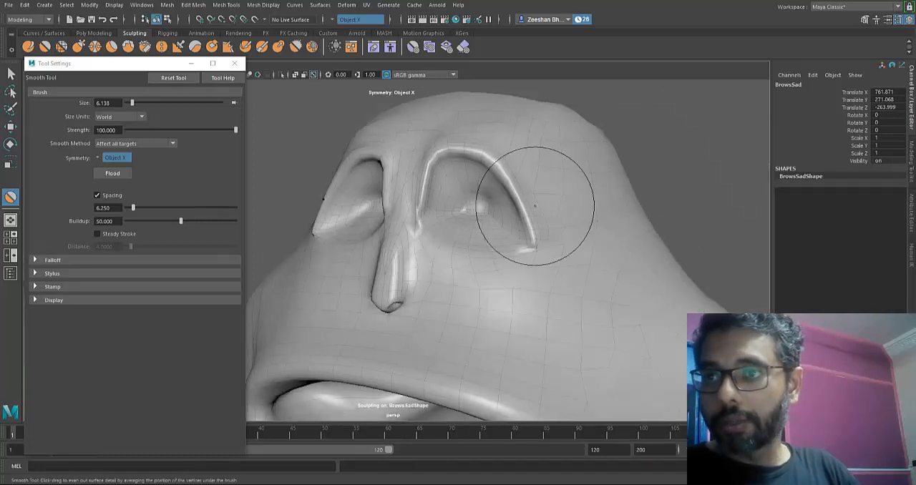
scroll(544, 215, down, 4)
mouse_move(571, 264)
alt+mouse_down()
mouse_move(630, 266)
mouse_move(605, 276)
alt+mouse_up()
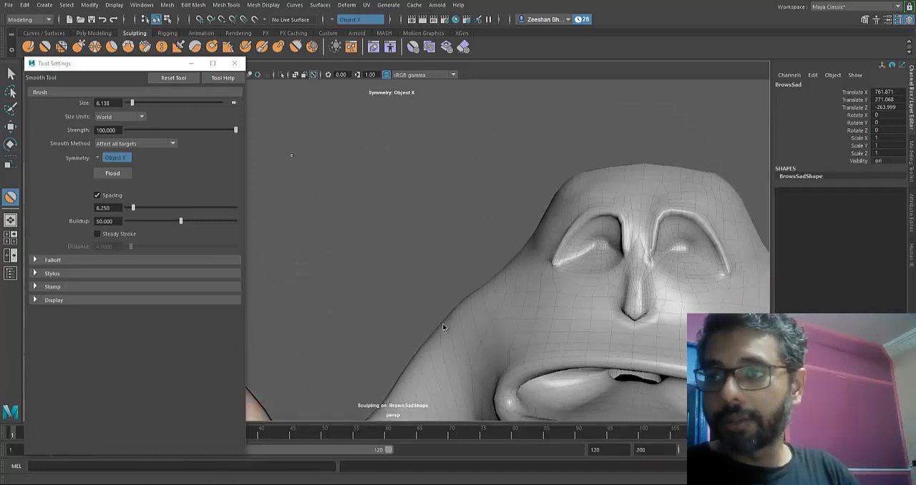
- Use the Grab tool to raise the inner peaks of the BrowsSad upper eye rims into steeper points
click(78, 47)
alt+middle_drag(636, 208, 532, 280)
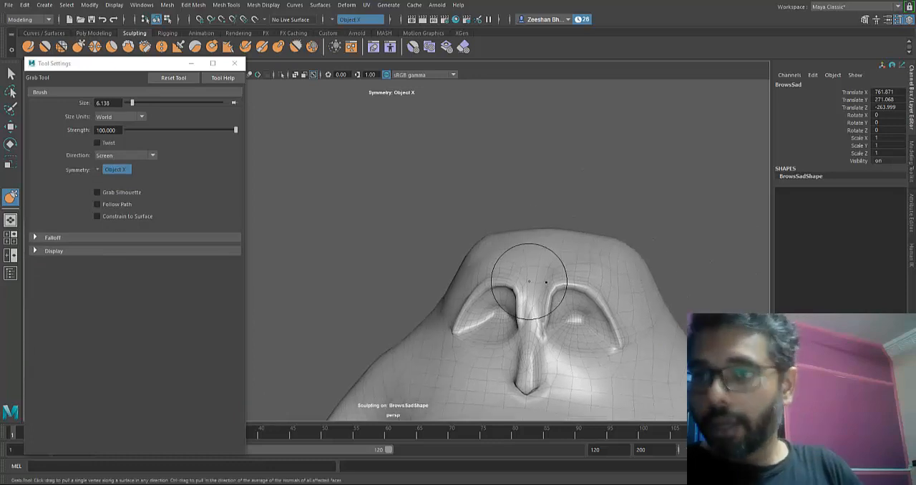
mouse_move(561, 287)
mouse_down()
mouse_move(557, 271)
mouse_move(597, 282)
mouse_move(608, 308)
mouse_up()
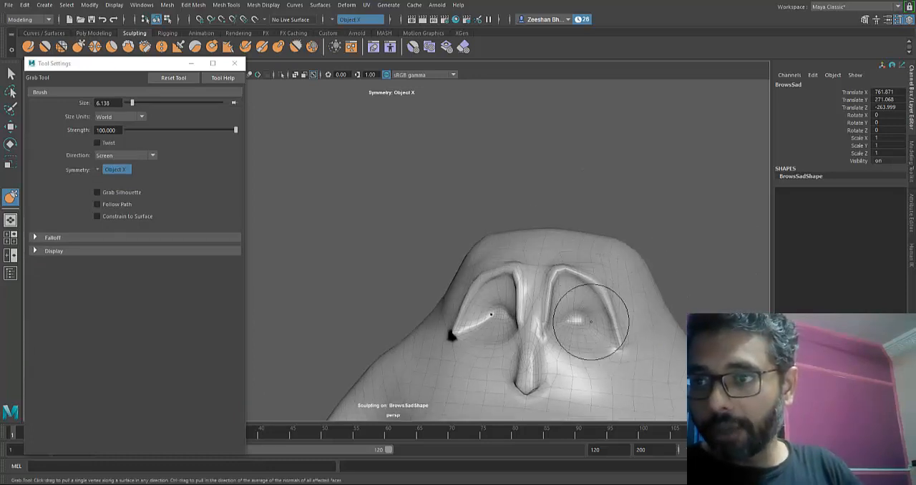
scroll(585, 311, up, 2)
drag(561, 266, 560, 259)
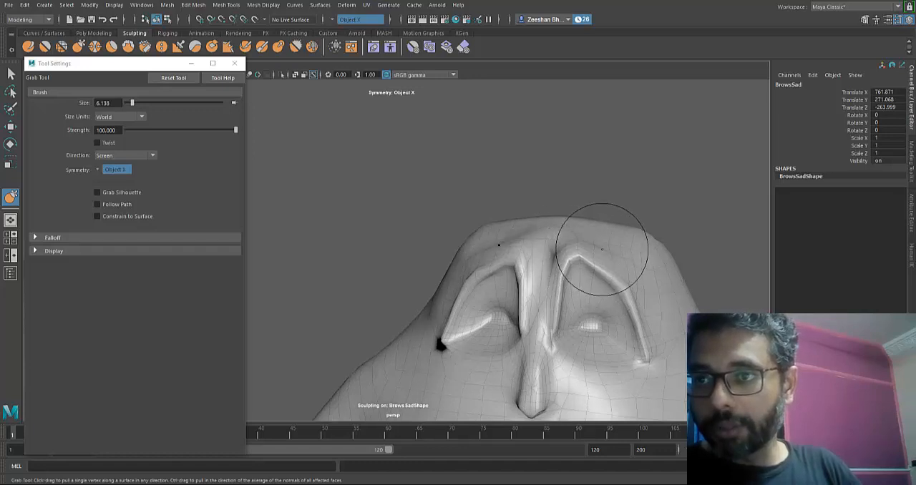
drag(608, 243, 605, 268)
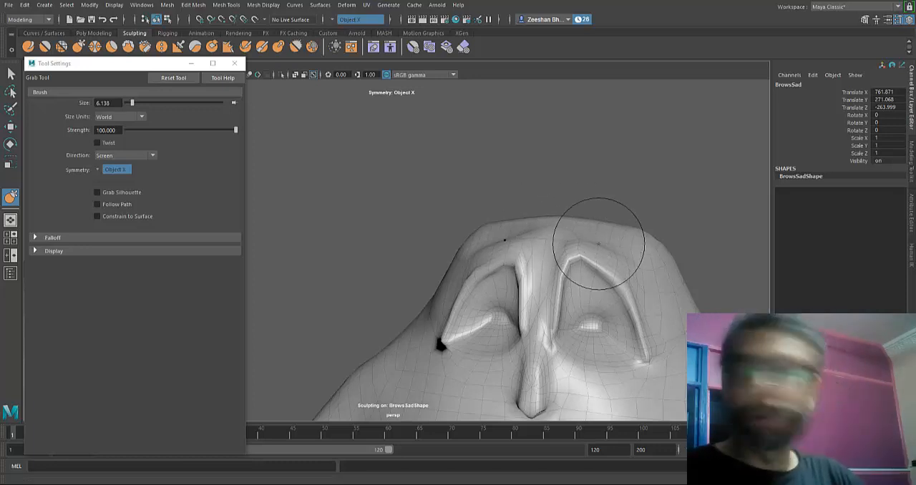
- Reshape the outer halves of the BrowsSad eye rims and pull their outer corners down and outward
alt+middle_drag(645, 294, 577, 242)
scroll(578, 242, up, 3)
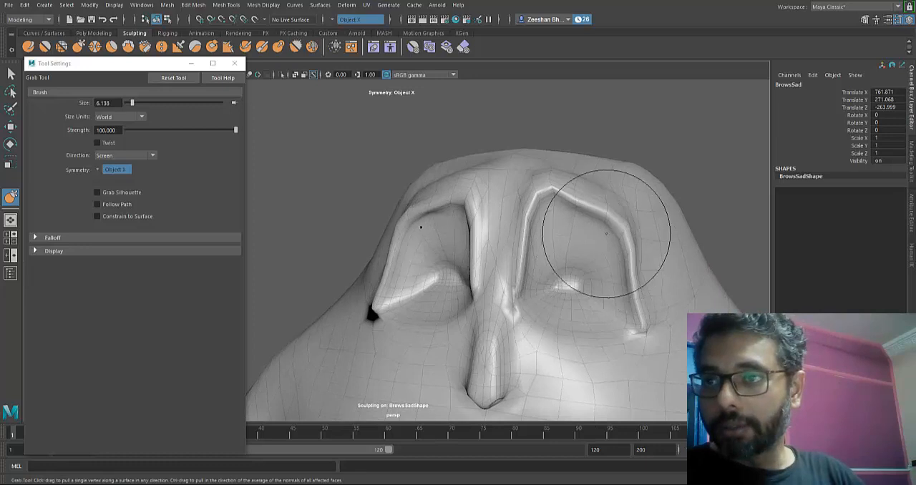
mouse_move(593, 215)
mouse_down()
mouse_move(583, 205)
mouse_move(586, 183)
mouse_move(442, 322)
mouse_up()
alt+middle_drag(443, 322, 551, 216)
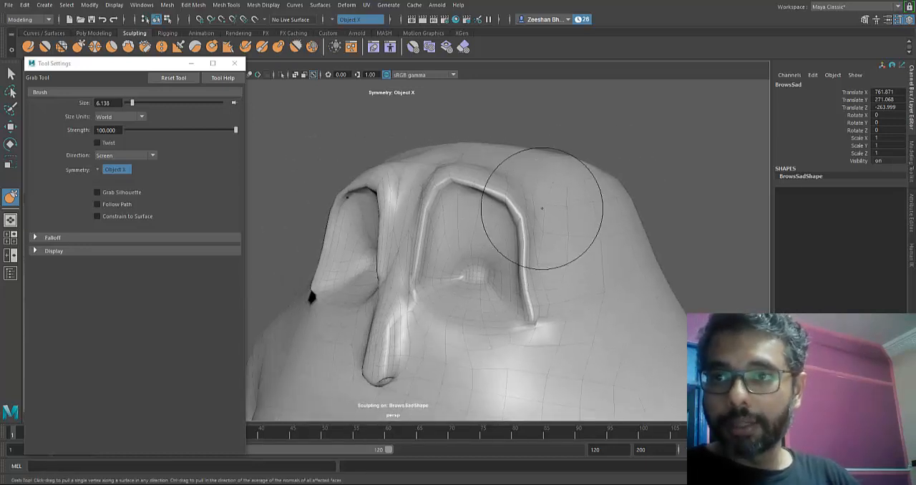
drag(529, 288, 531, 286)
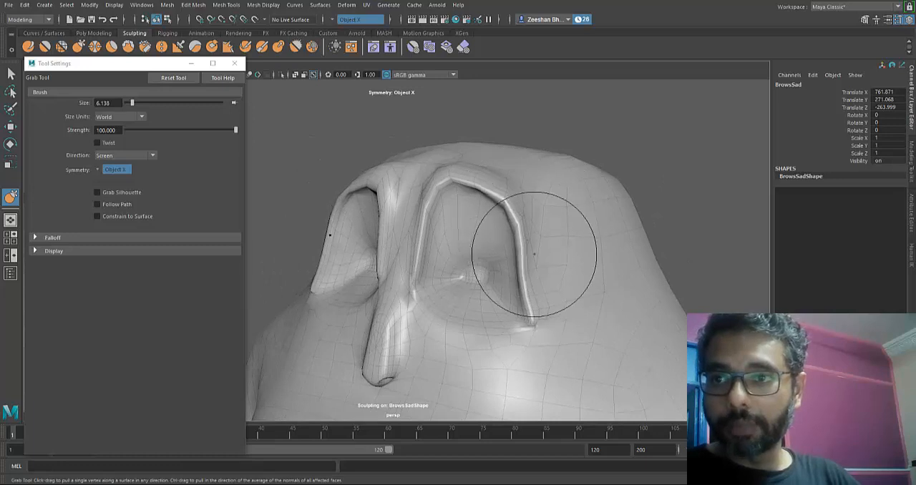
drag(531, 317, 538, 329)
drag(529, 275, 527, 273)
drag(516, 217, 515, 223)
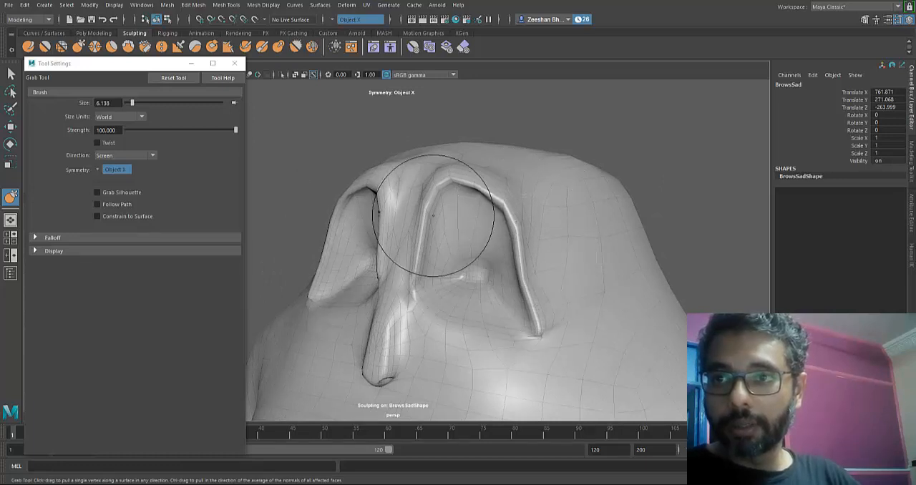
- Adjust the BrowsSad inner eye rims beside the nose bridge with Grab and even them out with the Smooth tool
alt+drag(465, 245, 444, 323)
alt+right_drag(444, 323, 444, 321)
alt+middle_drag(444, 321, 530, 254)
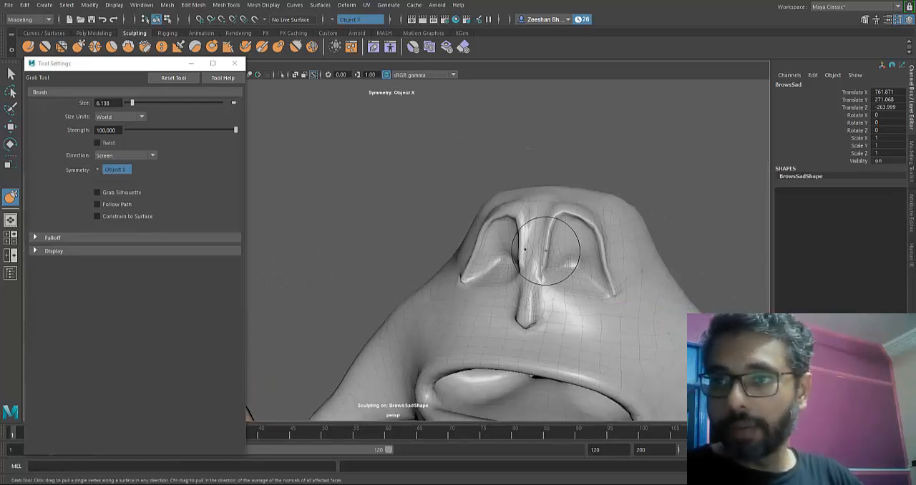
drag(549, 247, 549, 228)
mouse_move(444, 323)
alt+mouse_down()
mouse_move(502, 269)
mouse_move(500, 292)
alt+mouse_up()
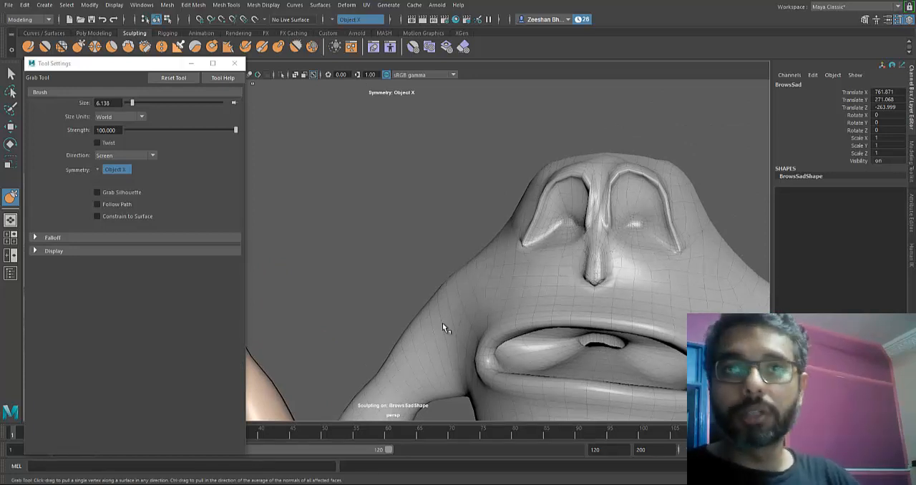
click(62, 46)
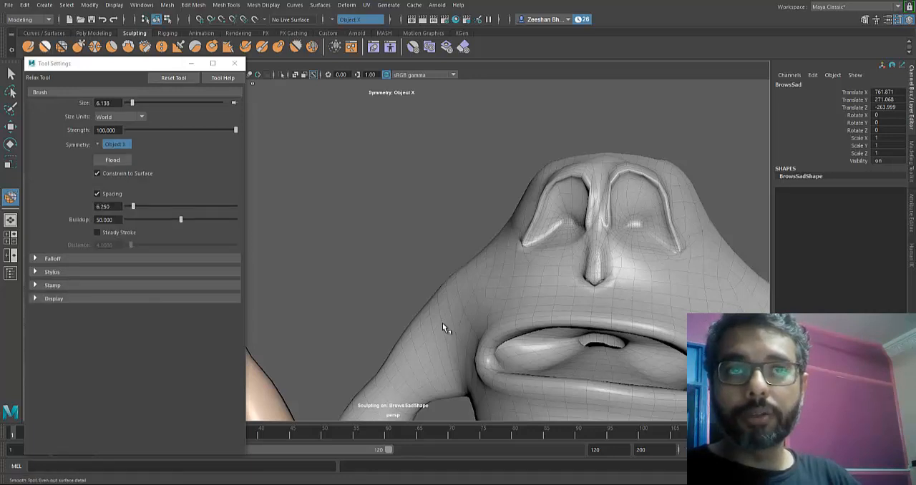
click(44, 47)
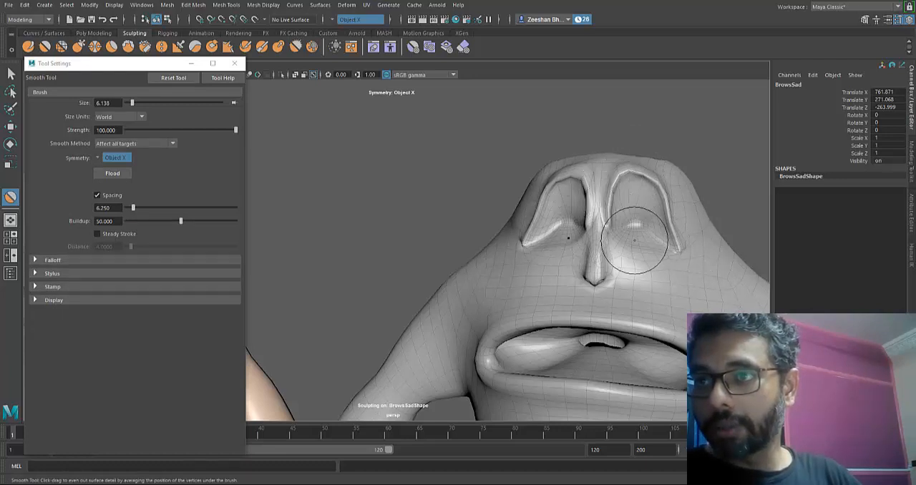
- Stop sculpting BrowsSad, select the BrowsShocked copy and frame its face
alt+middle_drag(639, 271, 870, 279)
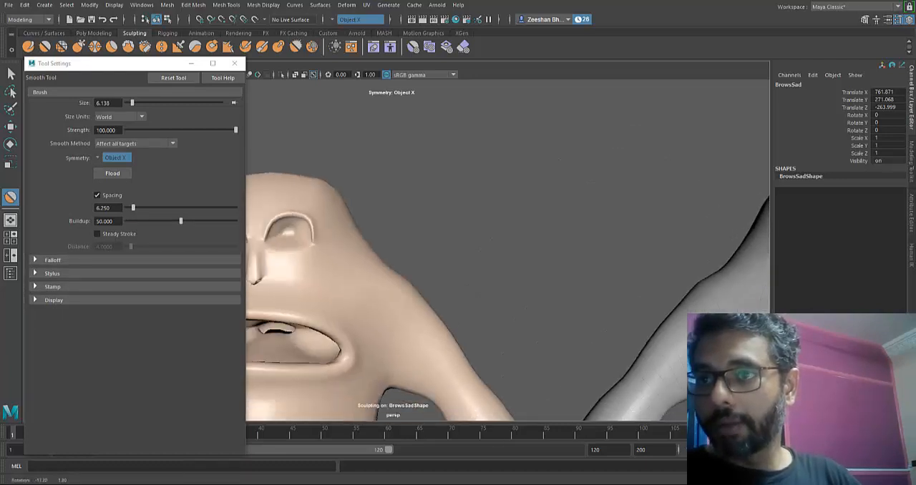
mouse_move(508, 310)
alt+middle_down()
mouse_move(443, 324)
mouse_move(473, 284)
alt+middle_up()
key(q)
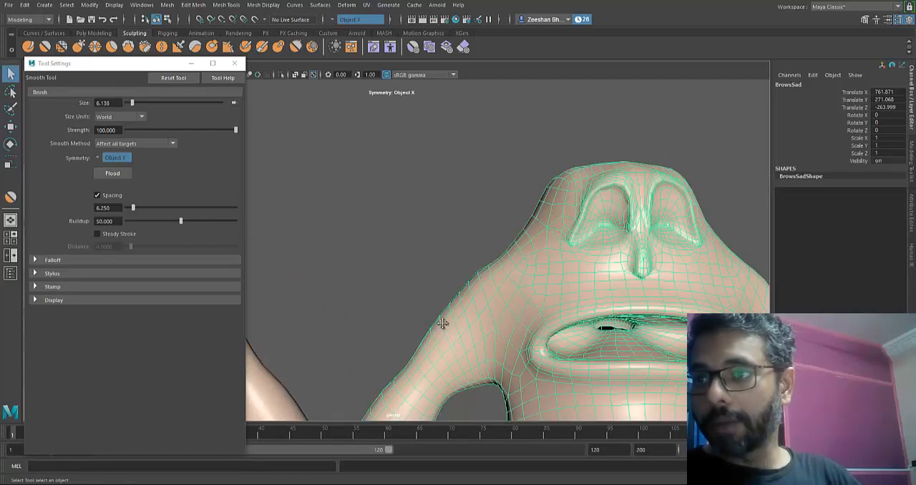
mouse_move(442, 327)
alt+middle_down()
mouse_move(578, 307)
mouse_move(905, 288)
alt+middle_up()
click(442, 328)
scroll(442, 327, up, 3)
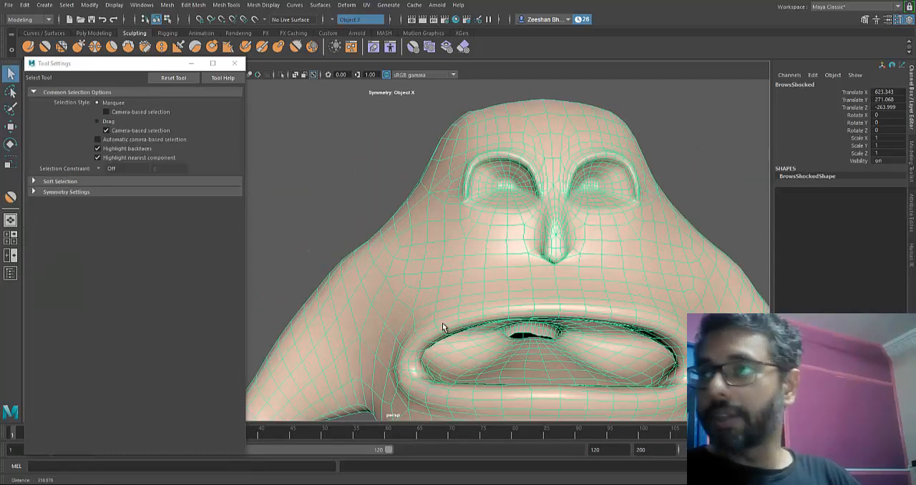
key(f)
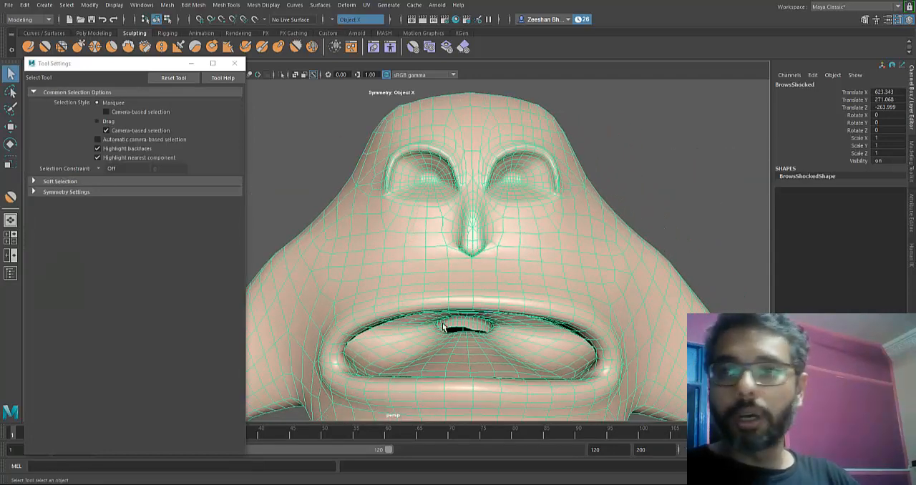
alt+middle_drag(442, 324, 444, 324)
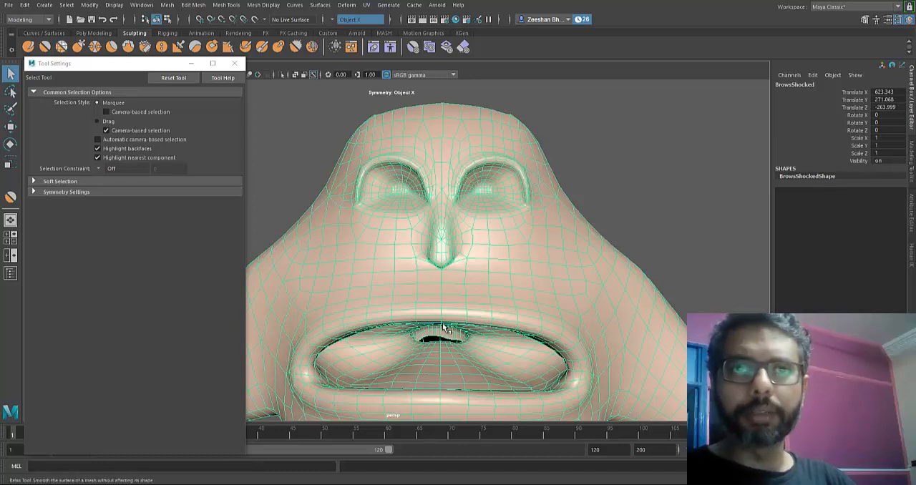
- Grab the inner ends of the BrowsShocked upper eye rims and pull them down toward the nose into a steep slant
click(78, 47)
alt+middle_drag(479, 219, 476, 247)
mouse_move(459, 212)
mouse_down()
mouse_move(437, 219)
mouse_move(406, 194)
mouse_up()
drag(431, 244, 454, 249)
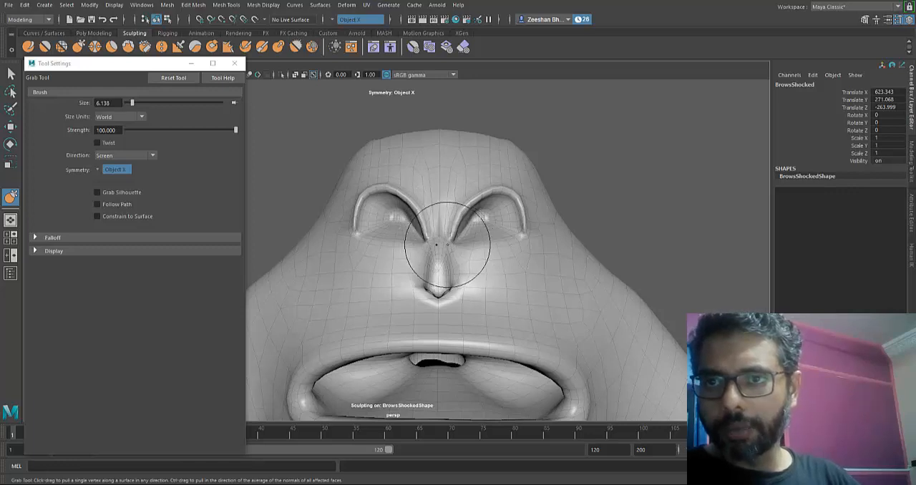
drag(425, 192, 424, 197)
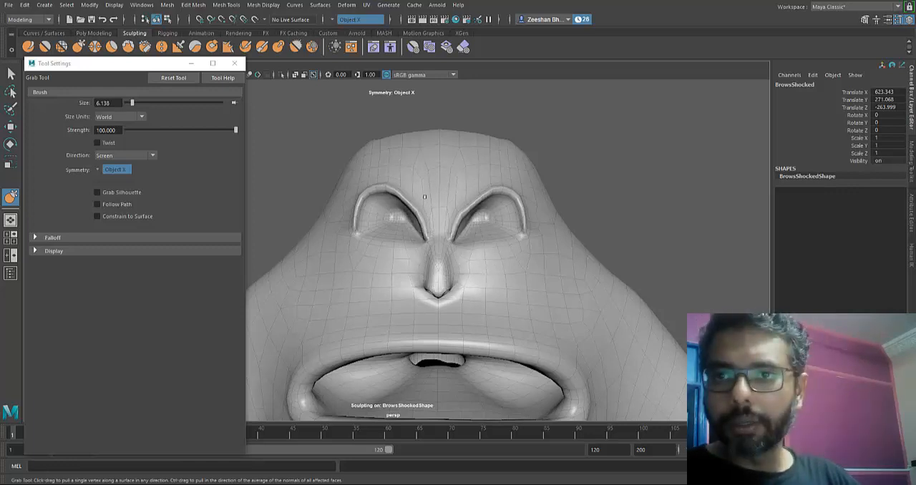
- Shape the BrowsShocked brow area above the nose bridge and lift the upper arches of the eye rims
alt+drag(405, 162, 442, 321)
alt+middle_drag(442, 322, 454, 212)
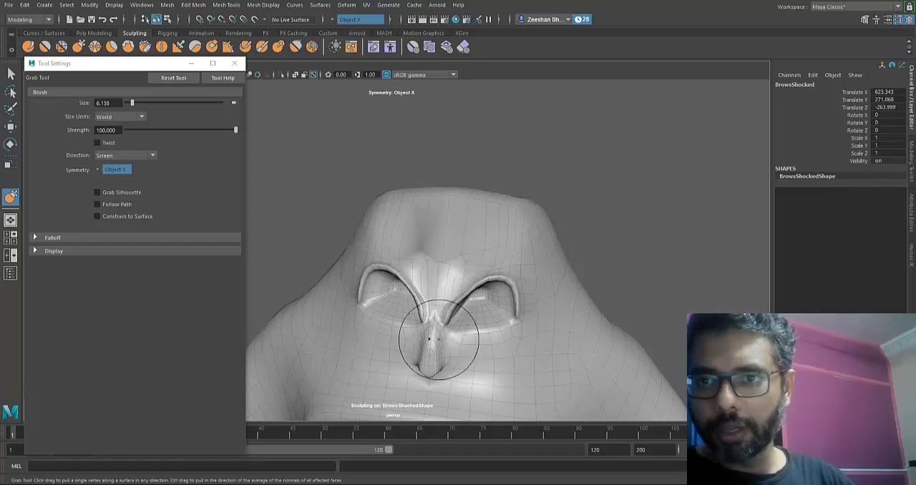
drag(436, 349, 485, 336)
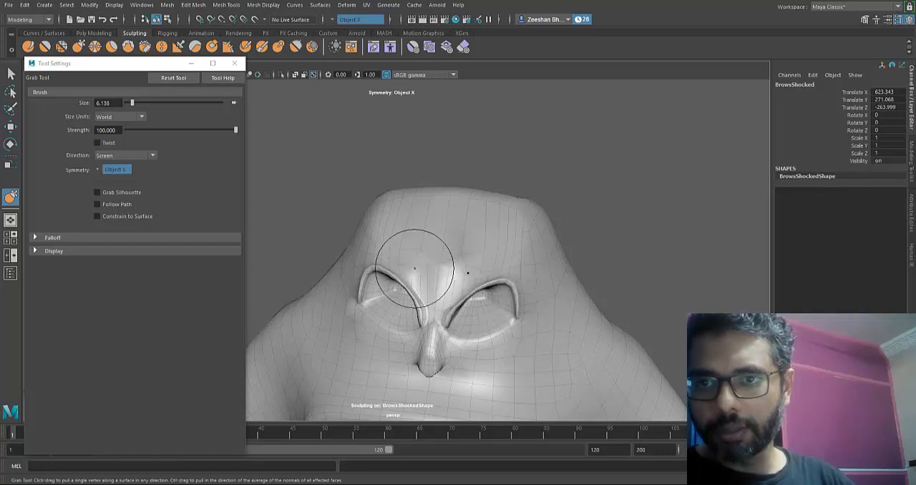
drag(386, 265, 390, 265)
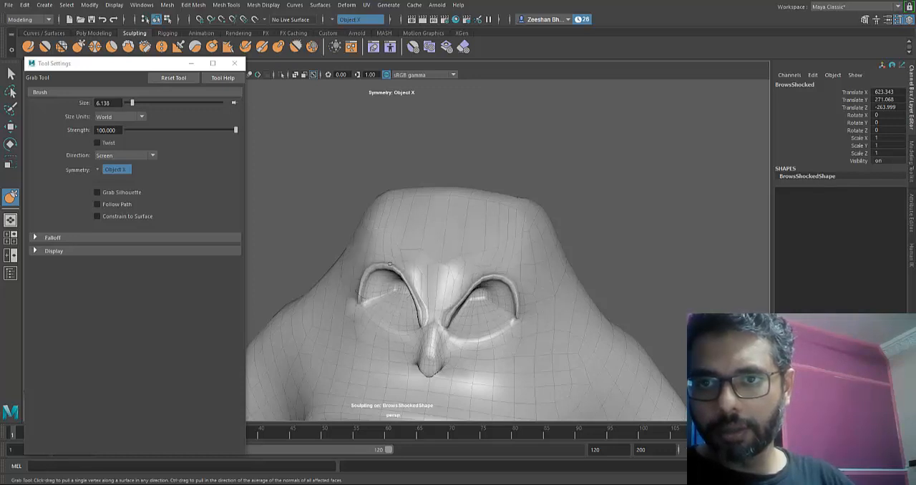
- Grab the inner curves of the BrowsShocked eye rims and draw them toward the nose bridge, undoing one unwanted stroke
mouse_move(432, 310)
mouse_down()
mouse_move(428, 324)
mouse_move(444, 323)
mouse_up()
alt+middle_drag(444, 323, 448, 313)
mouse_move(448, 313)
alt+right_down()
mouse_move(442, 323)
mouse_move(484, 266)
alt+right_up()
alt+middle_drag(484, 266, 442, 329)
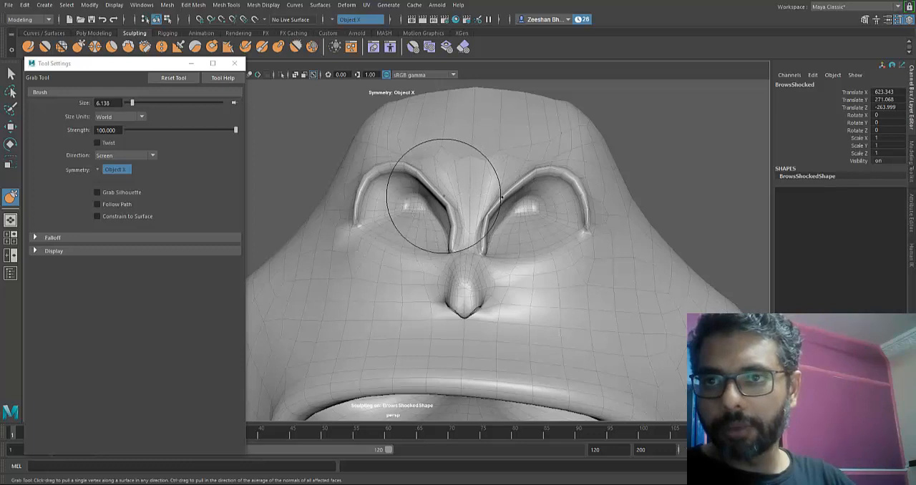
drag(444, 195, 449, 197)
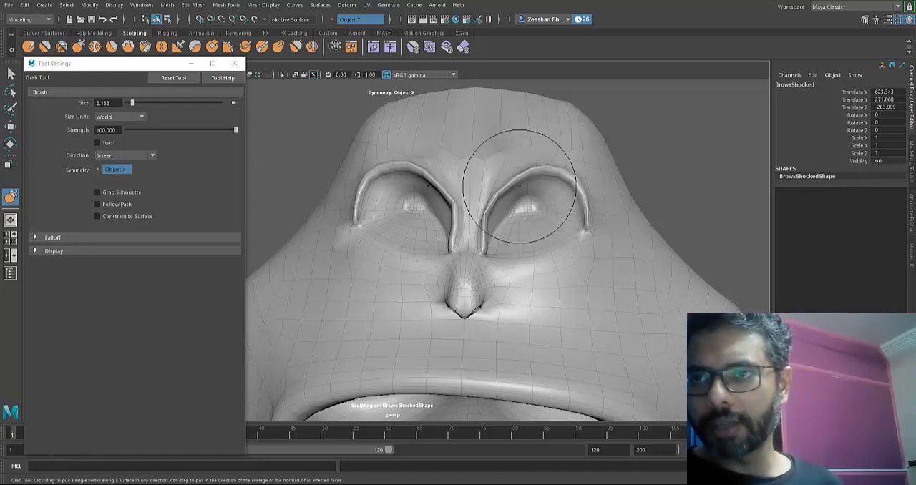
drag(520, 186, 490, 231)
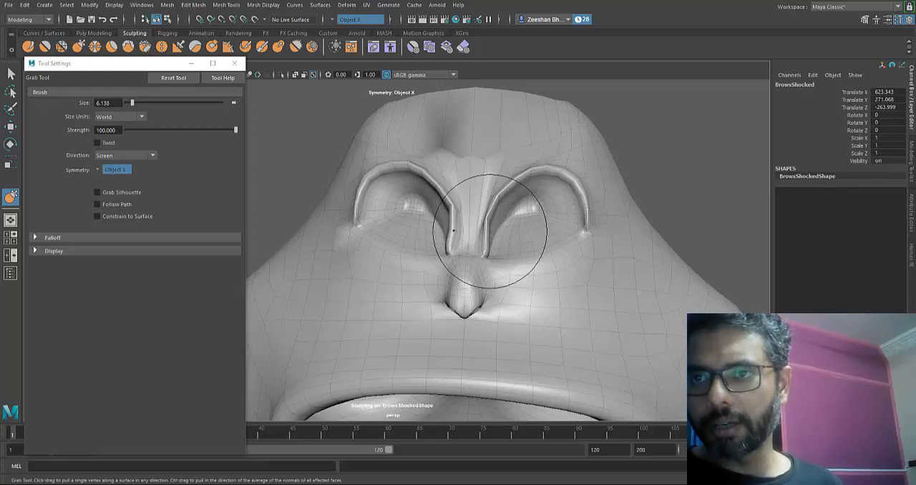
key(ctrl+z)
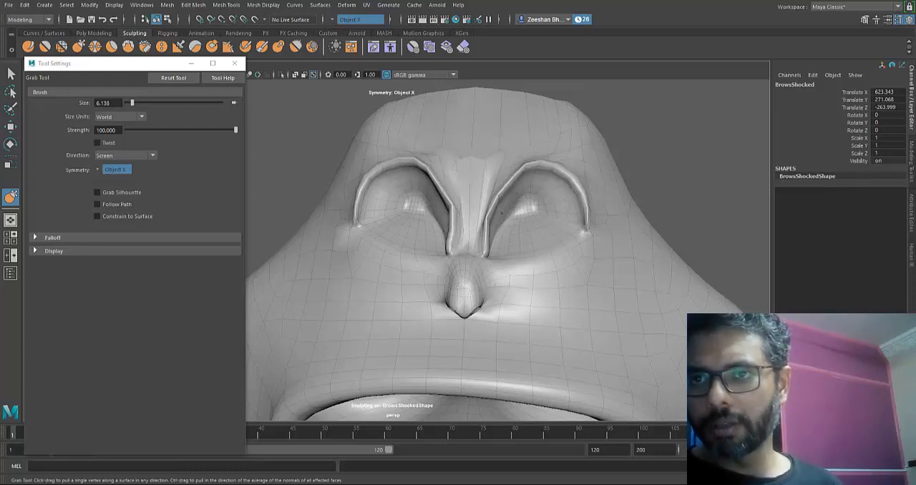
mouse_move(501, 184)
mouse_down()
mouse_move(513, 178)
mouse_move(494, 182)
mouse_up()
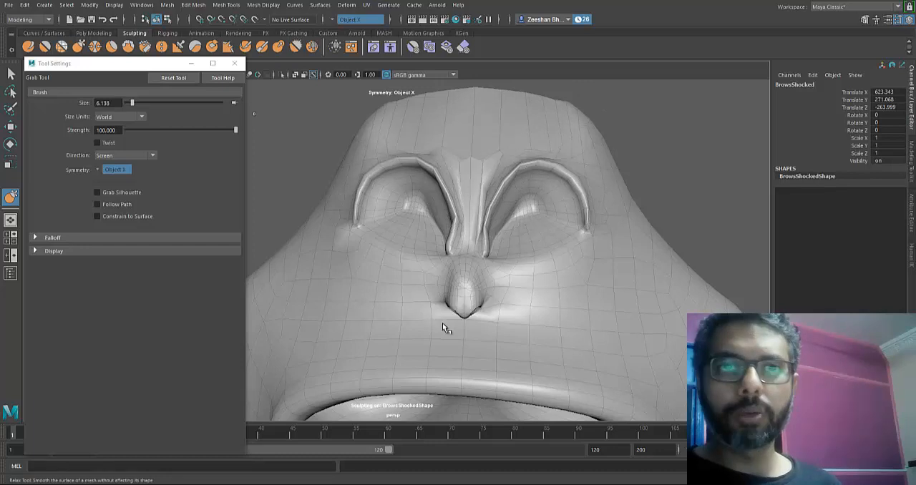
- Try the Relax tool on the BrowsShocked inner eye rims around the nose bridge and undo the stroke
shift+right_drag(443, 324, 443, 324)
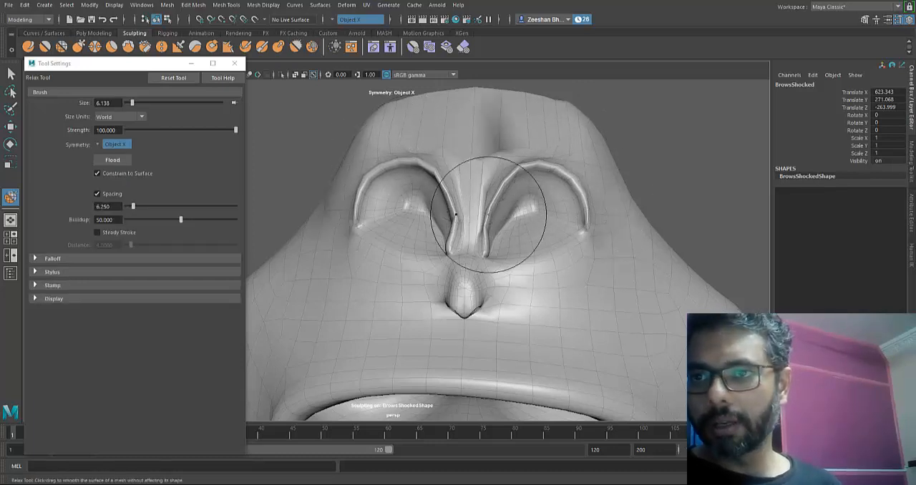
key(ctrl+z)
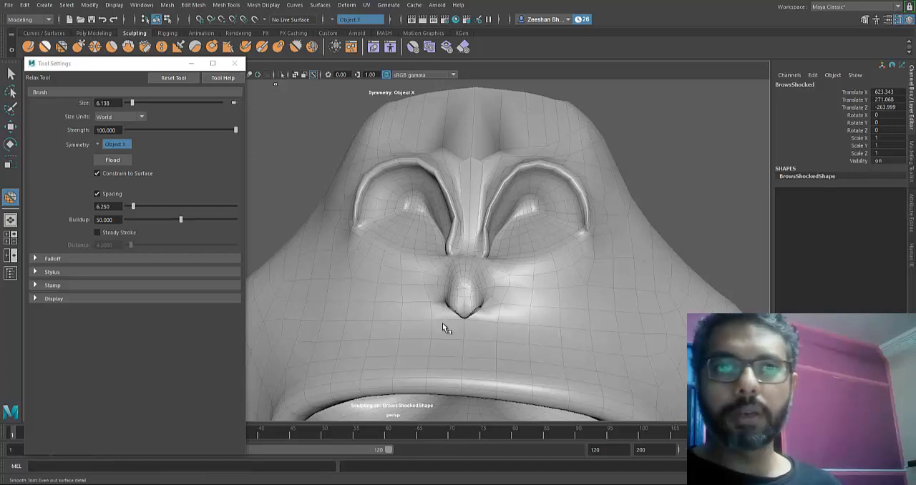
- Smooth the BrowsShocked eye rims and brow area, and grab the inner rims closer together above the nose bridge
click(44, 47)
mouse_move(409, 154)
mouse_down()
mouse_move(451, 141)
mouse_move(443, 231)
mouse_move(429, 245)
mouse_move(480, 242)
mouse_move(495, 229)
mouse_move(490, 264)
mouse_move(613, 239)
mouse_move(536, 164)
mouse_move(554, 167)
mouse_move(367, 184)
mouse_up()
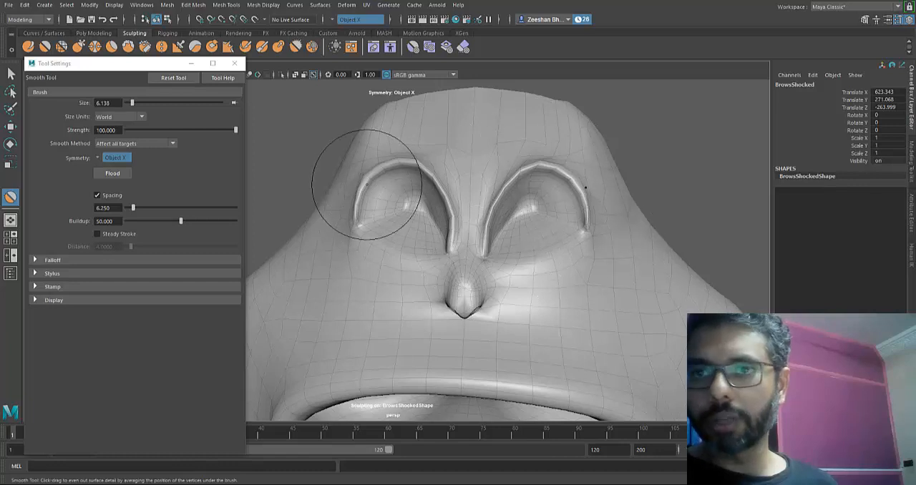
key(b)
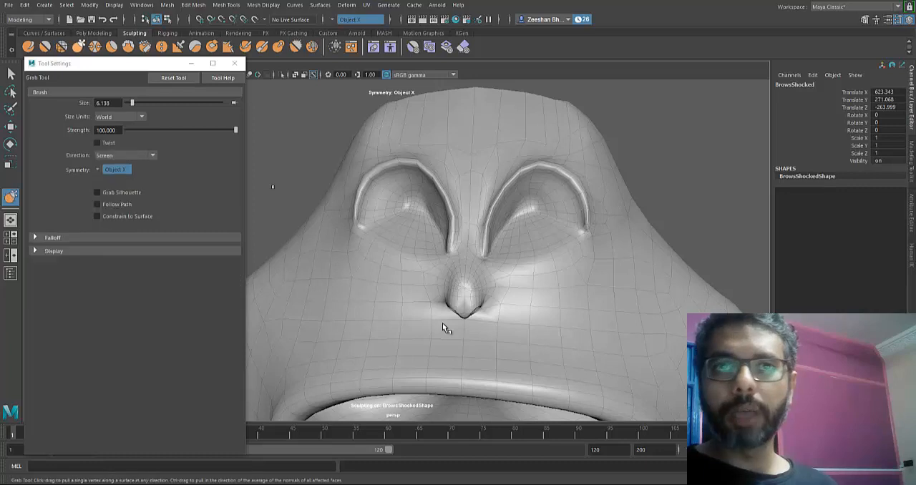
mouse_move(468, 233)
mouse_down()
mouse_move(485, 255)
mouse_move(481, 248)
mouse_up()
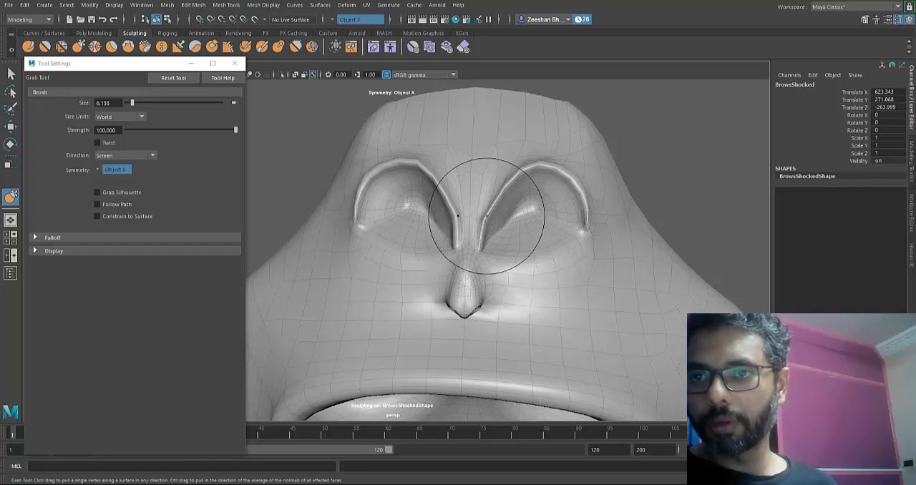
drag(494, 207, 483, 211)
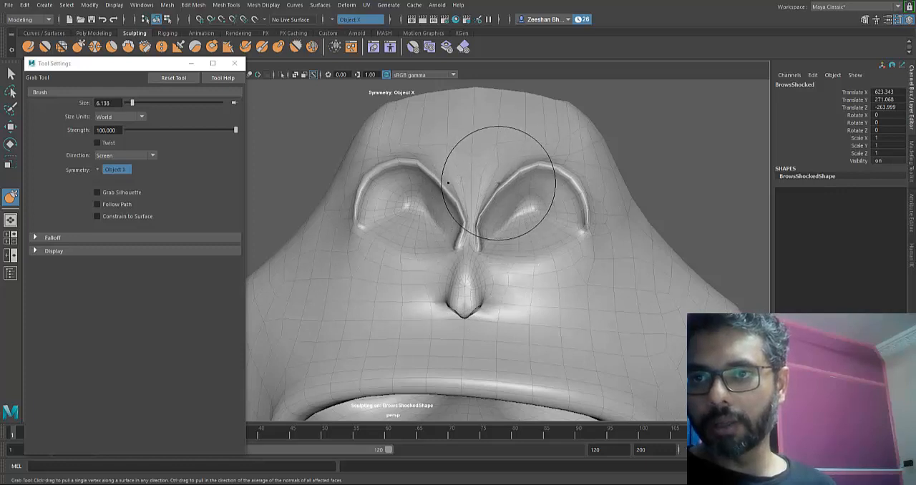
drag(501, 177, 497, 180)
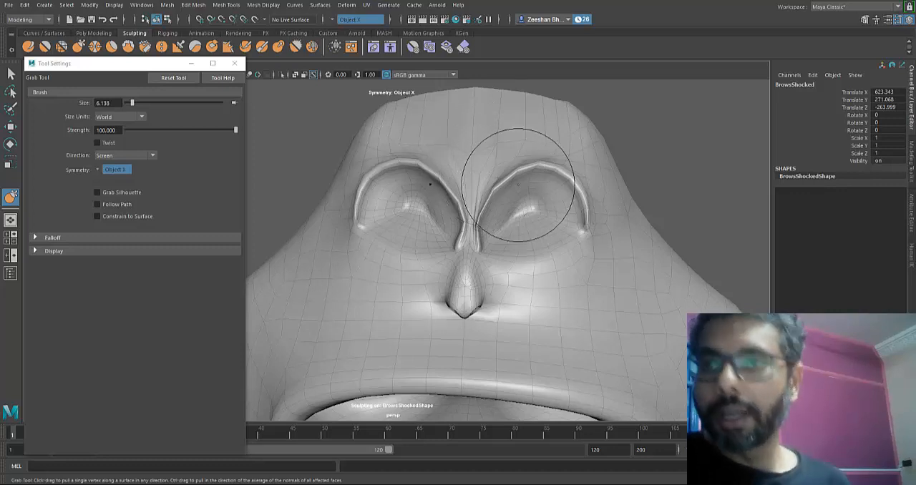
drag(509, 198, 499, 182)
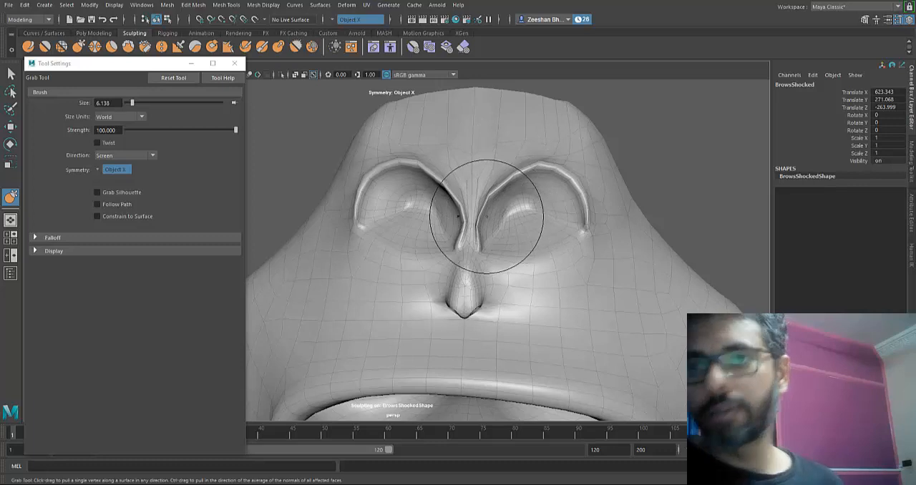
- Try small Grab strokes beside the nose of BrowsShocked and undo them
scroll(535, 308, down, 5)
scroll(535, 308, up, 6)
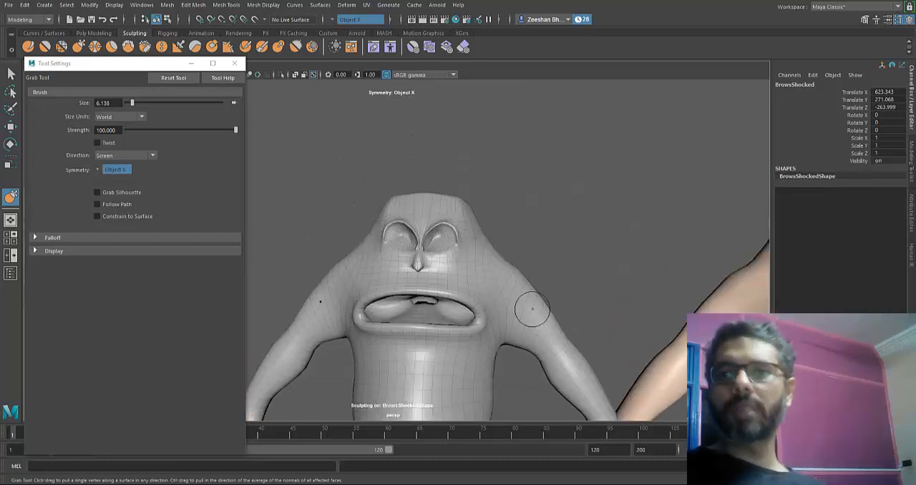
drag(493, 262, 493, 259)
drag(494, 259, 494, 262)
key(ctrl+z)
key(ctrl+z)
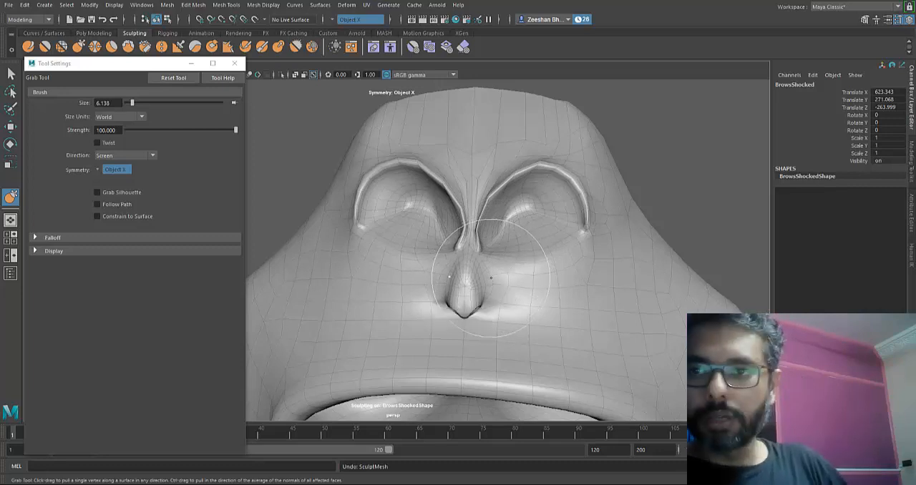
- Stop sculpting and rename the BrowsShocked mesh as BrowsAngry
scroll(444, 315, down, 8)
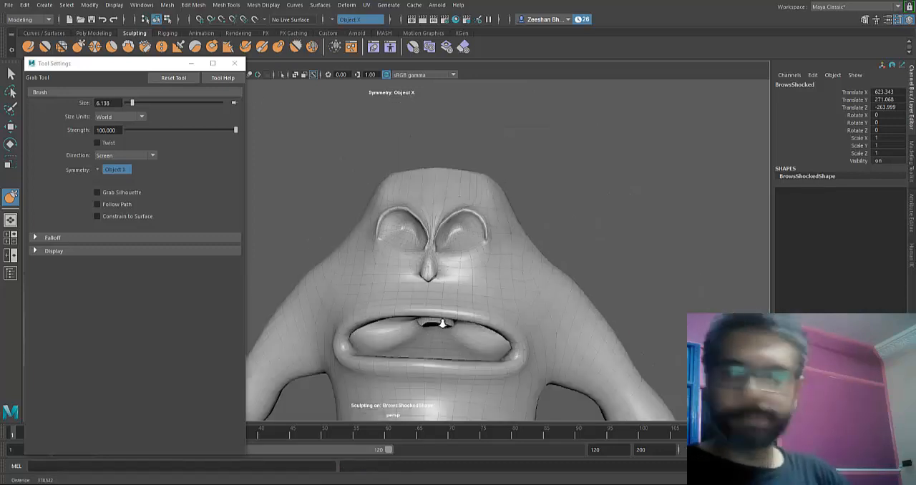
key(q)
key(Tab)
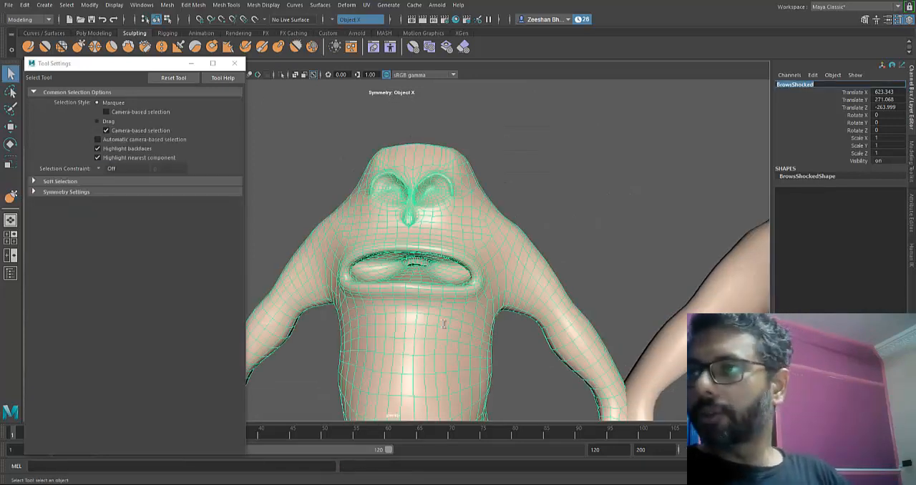
key(BackSpace)
key(BackSpace)
key(BackSpace)
key(BackSpace)
key(BackSpace)
key(BackSpace)
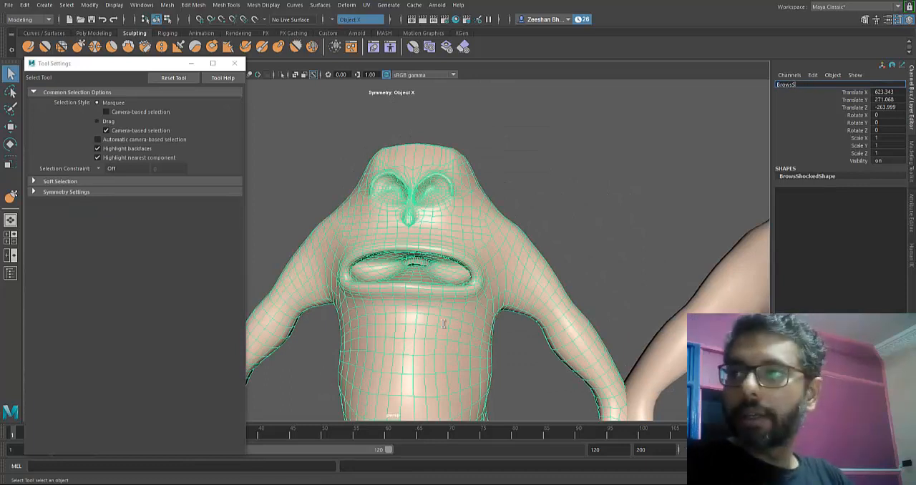
text(Angry)
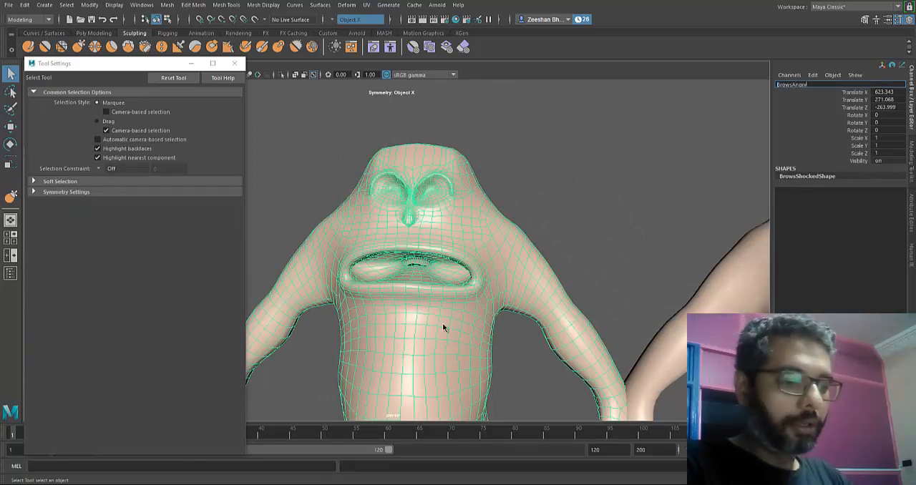
key(Return)
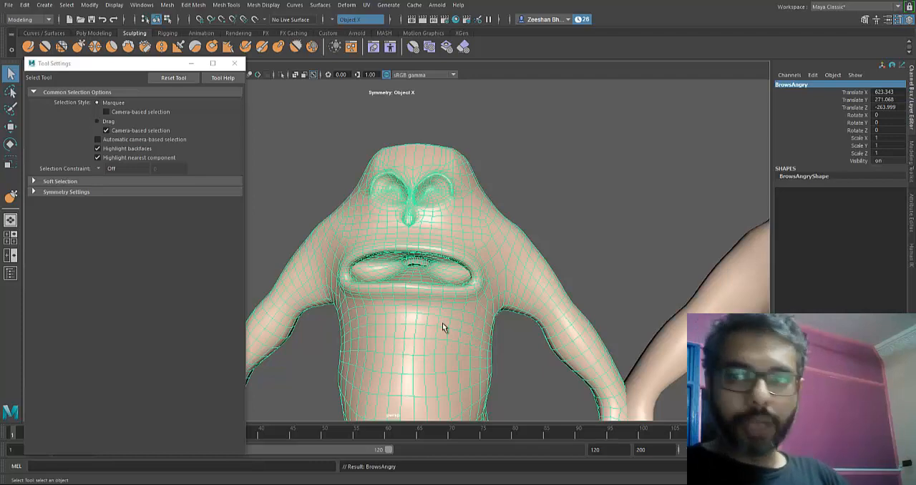
- Grab the upper inner eye rims of BrowsAngry and pull them down toward the nose bridge into a sharp slant
alt+middle_drag(443, 327, 442, 323)
scroll(442, 324, up, 5)
alt+drag(442, 323, 443, 324)
scroll(443, 324, up, 5)
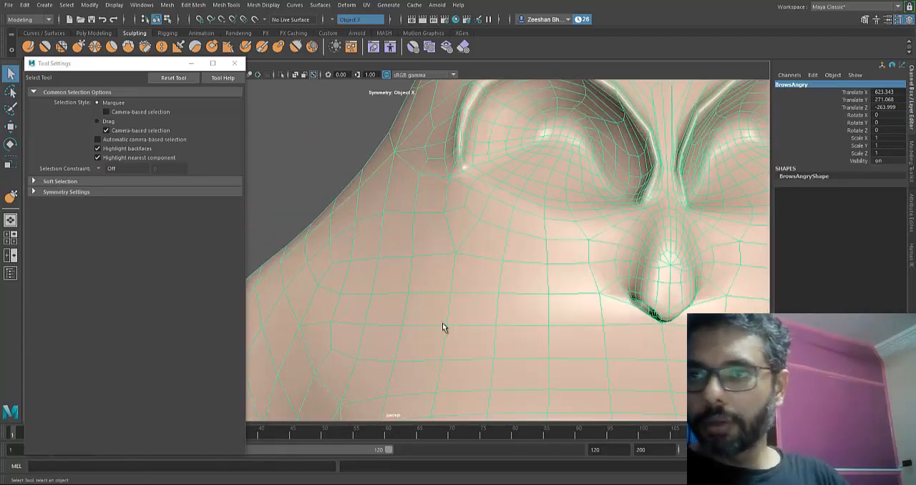
alt+middle_drag(442, 324, 442, 324)
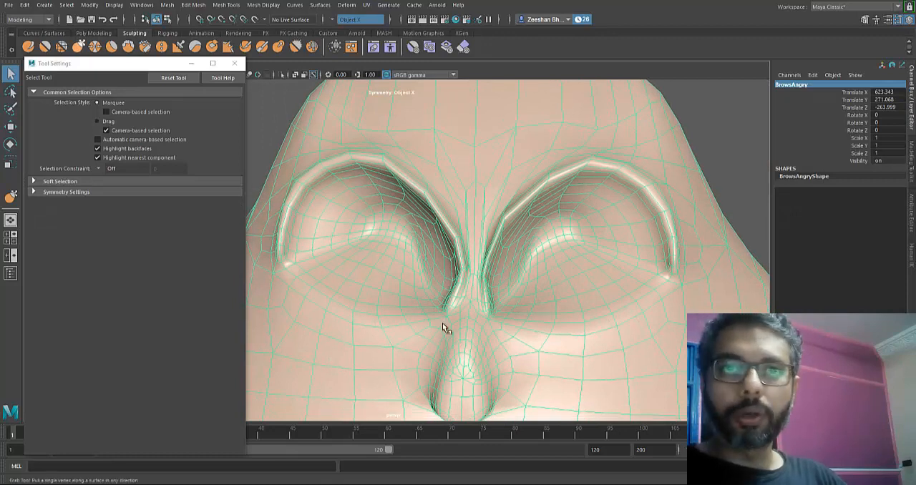
click(79, 47)
mouse_move(529, 201)
mouse_down()
mouse_move(529, 212)
mouse_move(514, 195)
mouse_move(542, 213)
mouse_up()
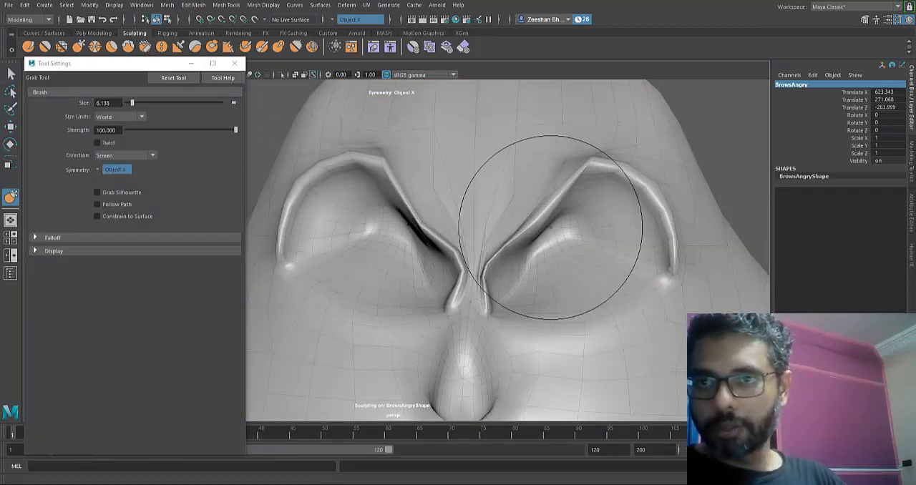
drag(506, 260, 513, 256)
mouse_move(537, 211)
mouse_down()
mouse_move(551, 196)
mouse_move(517, 164)
mouse_move(560, 180)
mouse_up()
- Smooth the slanted inner eye rims and the brow area above the nose of BrowsAngry
alt+right_drag(561, 180, 458, 215)
alt+middle_drag(410, 301, 444, 223)
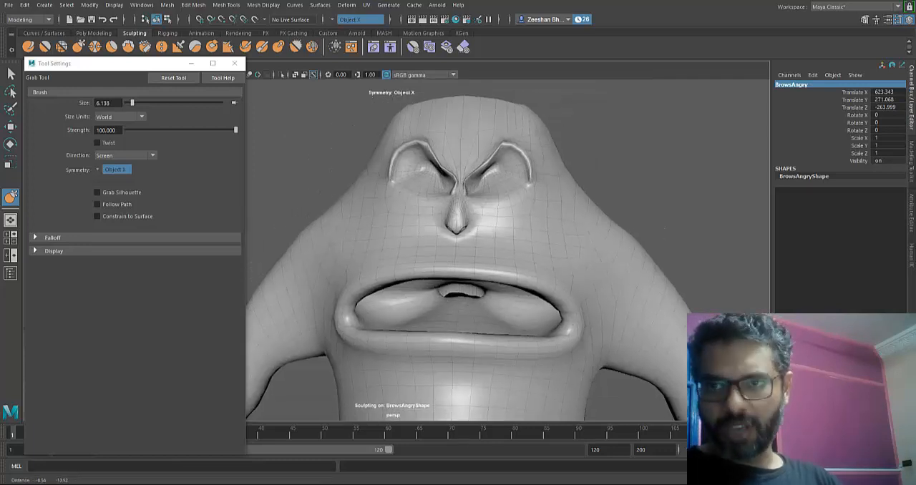
alt+right_drag(387, 265, 450, 294)
alt+middle_drag(450, 294, 442, 337)
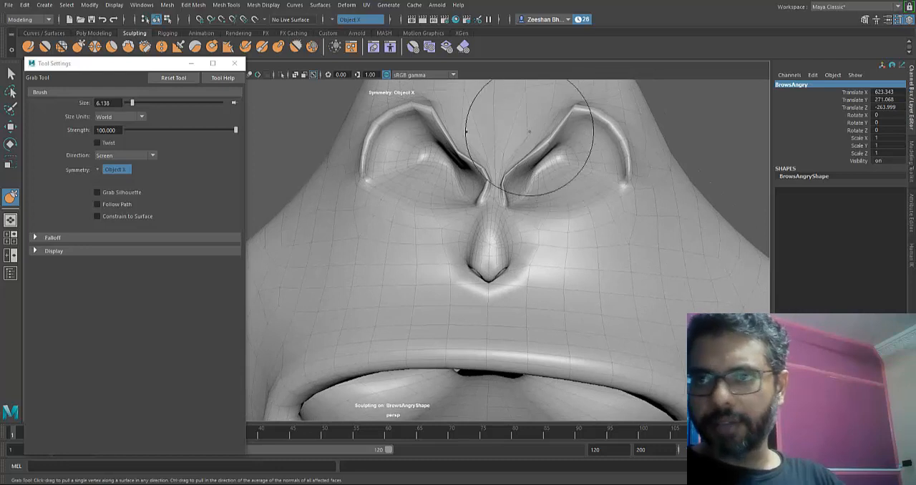
click(46, 48)
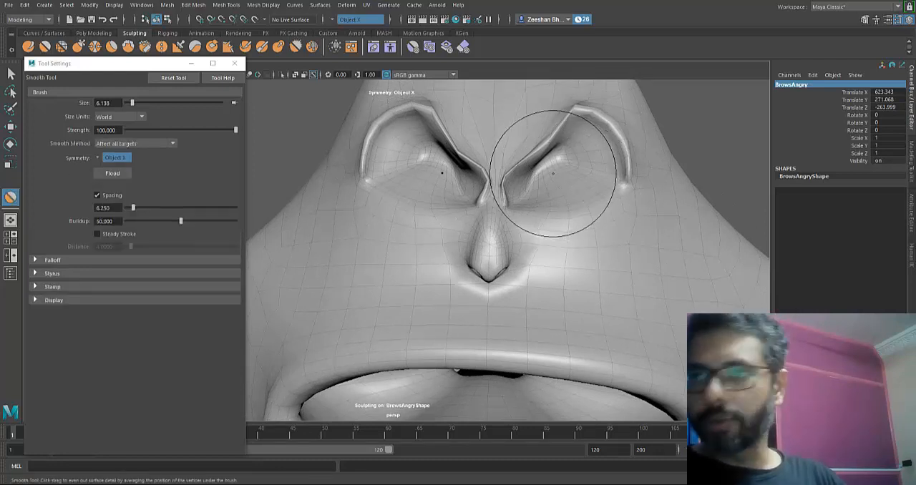
drag(535, 171, 541, 149)
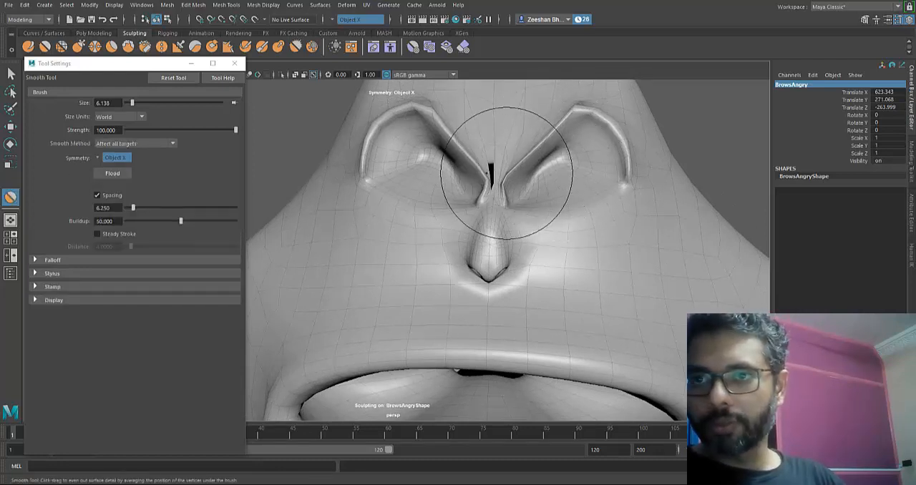
scroll(501, 232, down, 5)
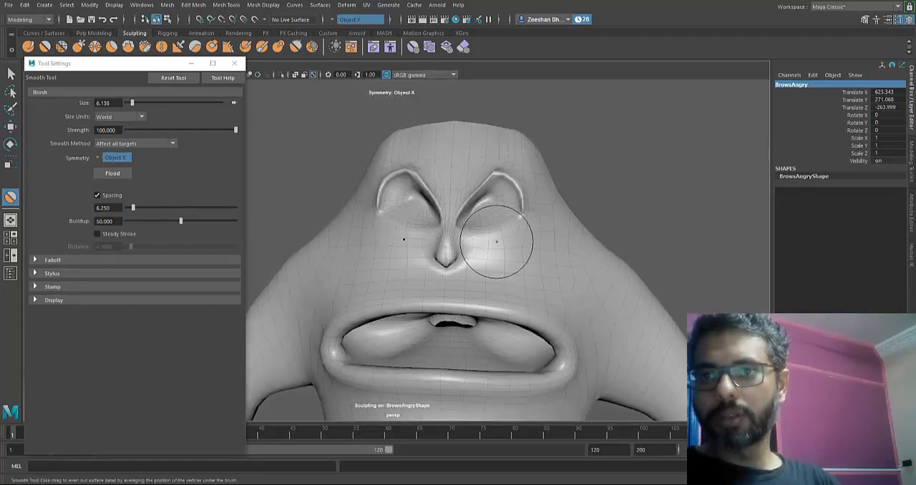
- Stop sculpting BrowsAngry and select the EyesClose mesh
key(q)
scroll(442, 323, down, 4)
click(443, 328)
scroll(444, 325, down, 1)
alt+middle_drag(444, 325, 766, 294)
click(466, 327)
scroll(443, 325, up, 10)
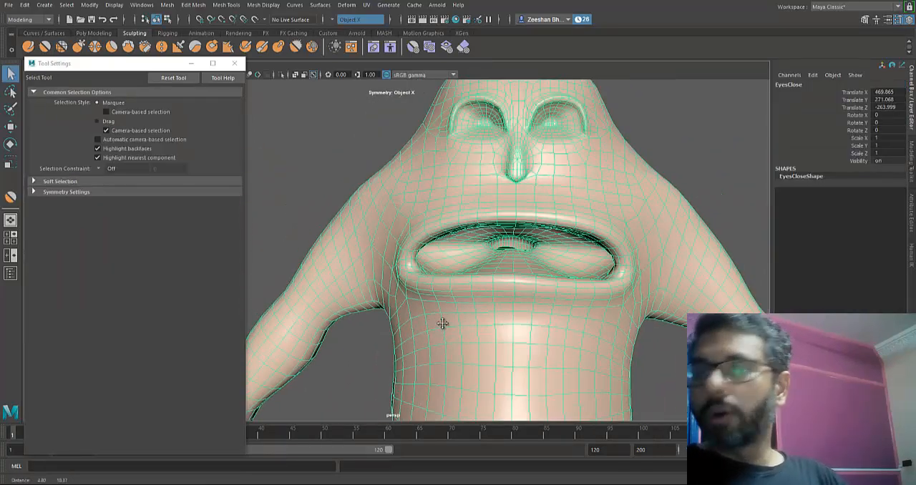
- Switch the EyesClose mesh to edge selection and select an edge loop around the eye rim
scroll(443, 323, down, 10)
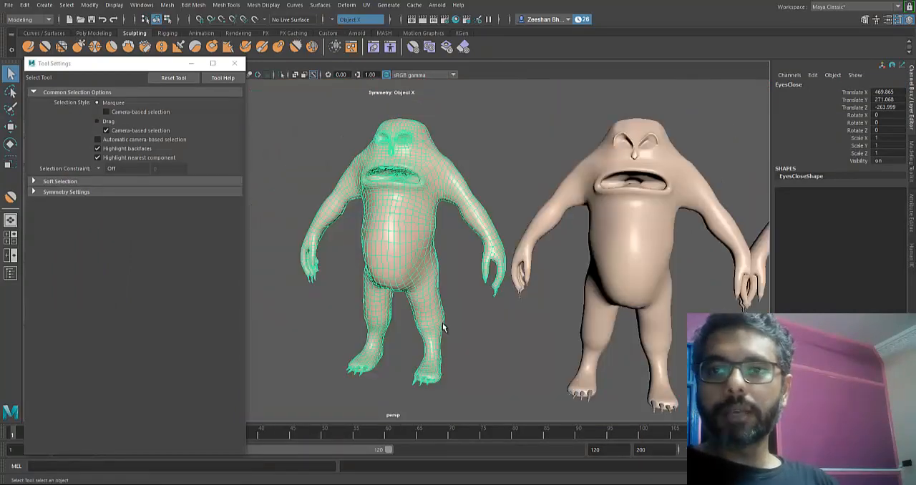
alt+drag(444, 327, 444, 326)
alt+middle_drag(444, 325, 443, 324)
scroll(443, 324, up, 10)
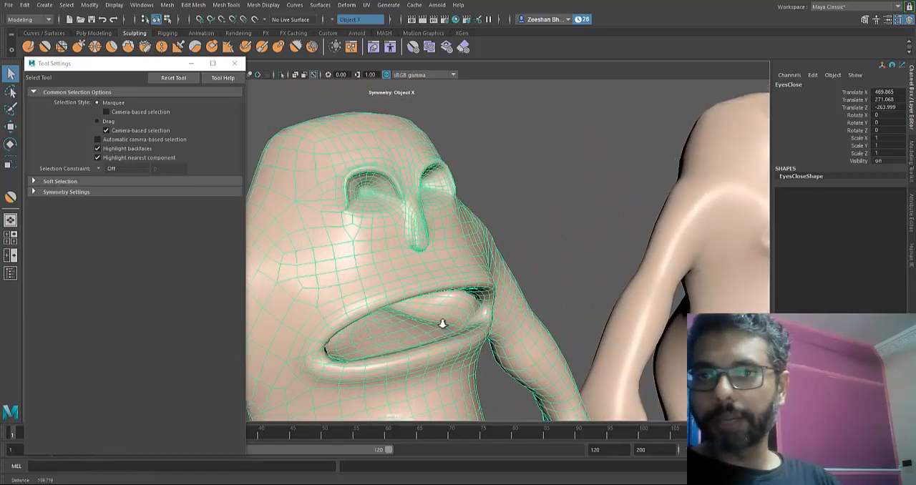
alt+drag(443, 324, 443, 328)
right_click(443, 327)
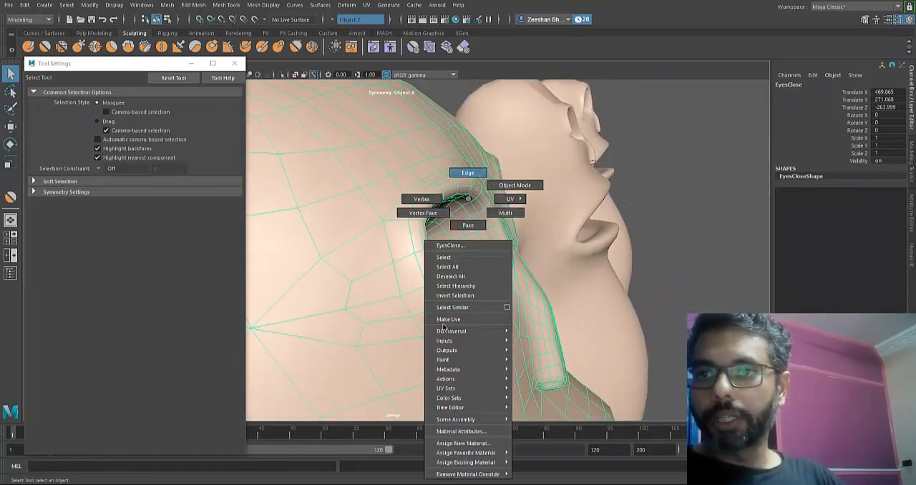
right_drag(468, 198, 468, 172)
double_click(461, 189)
alt+drag(478, 228, 476, 226)
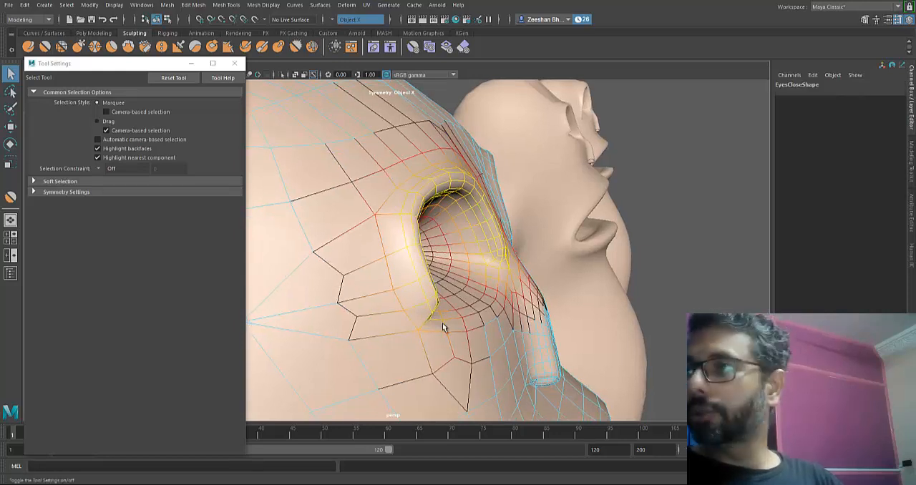
- Show the soft selection settings of the Select Tool and turn Soft Select off
click(898, 19)
click(898, 19)
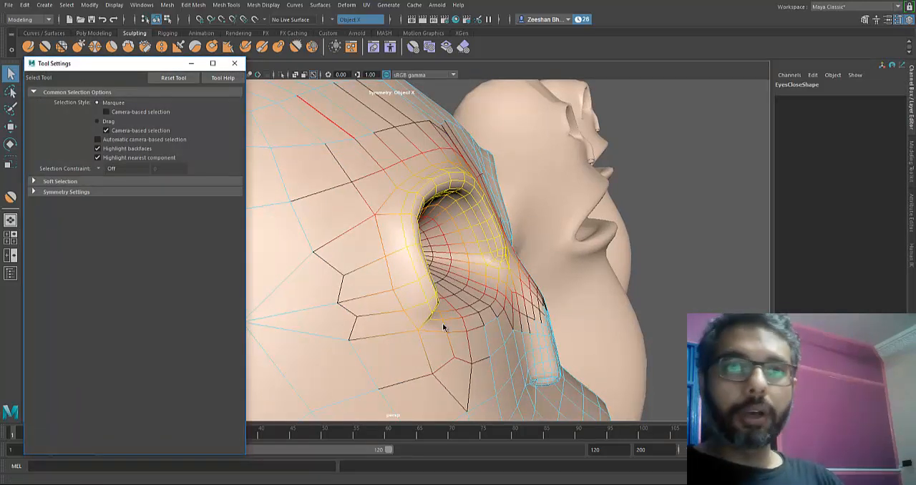
click(60, 181)
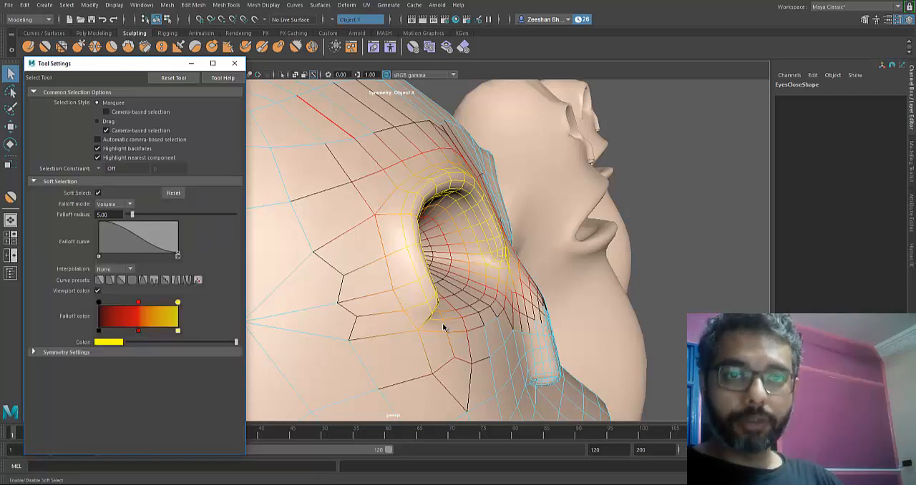
click(98, 193)
- Select the edge loop around the EyesClose eye socket and scale it inward uniformly
alt+drag(443, 327, 443, 323)
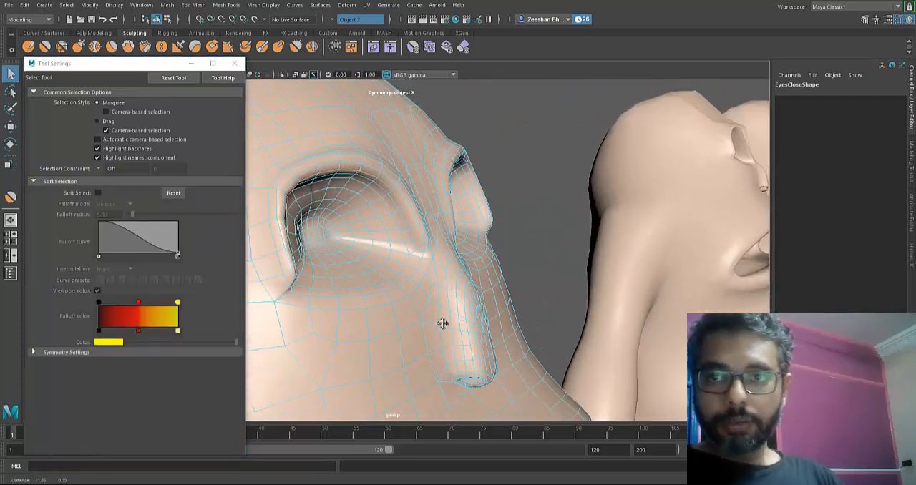
alt+middle_drag(443, 324, 444, 324)
alt+right_drag(444, 324, 444, 323)
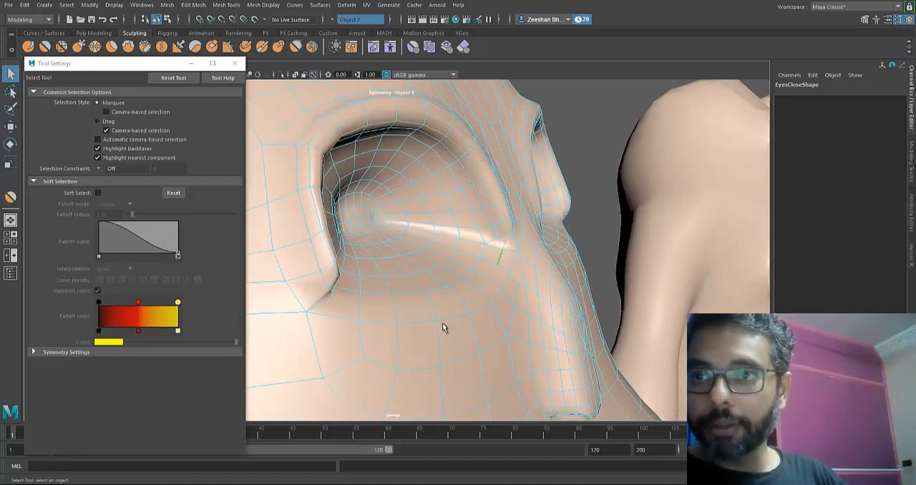
alt+drag(443, 327, 444, 323)
key(r)
drag(440, 203, 433, 203)
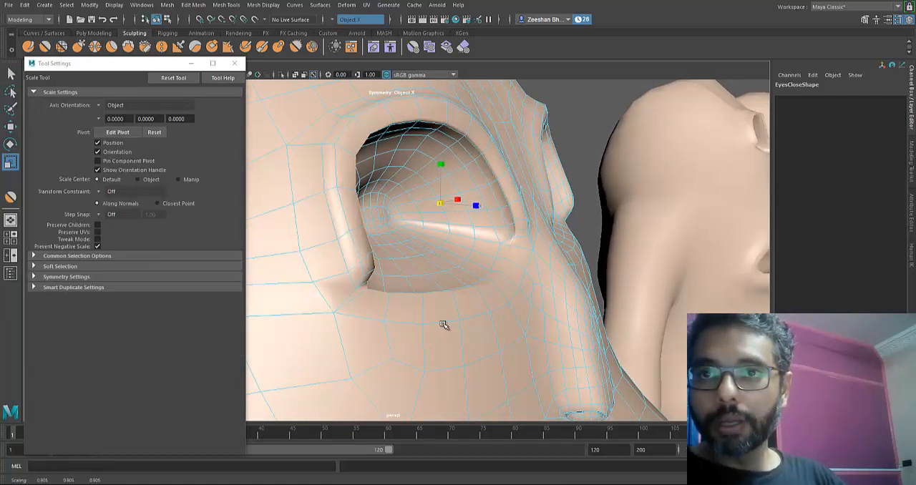
alt+drag(444, 325, 444, 325)
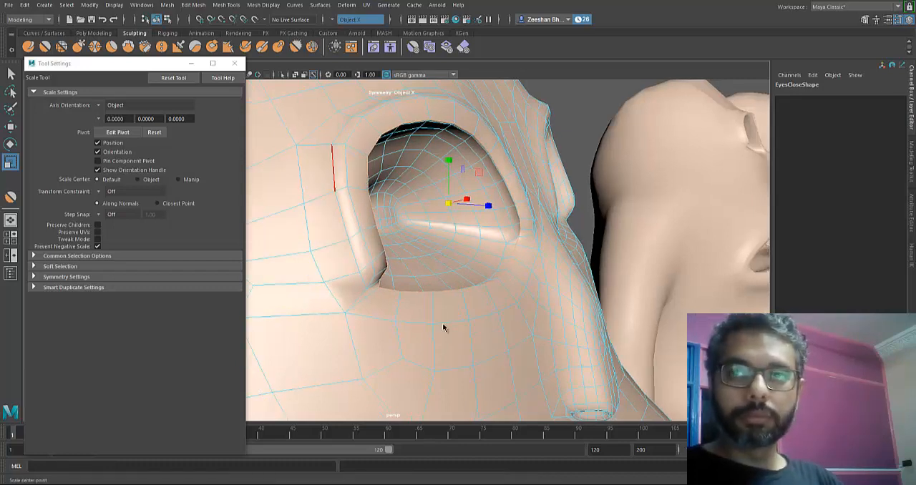
- Turn on Soft Select for the Scale Tool and try scaling the grown edge selection around the EyesClose eye socket
key(shift+period)
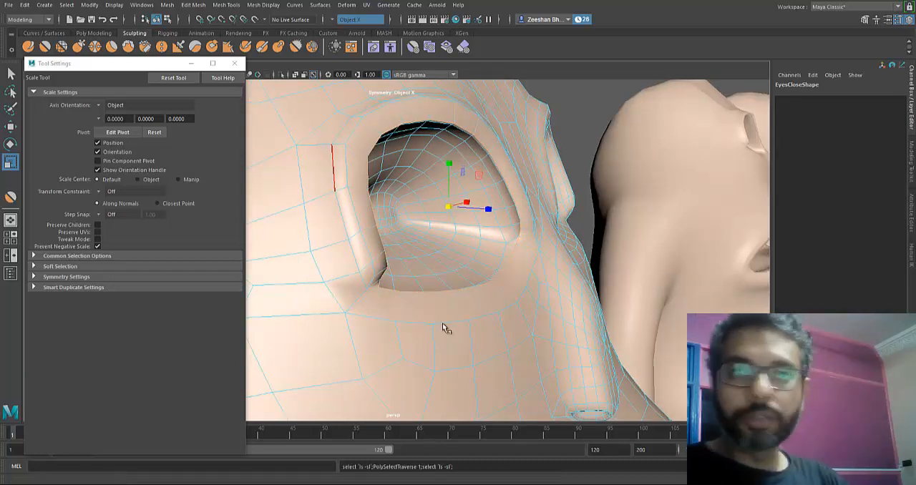
click(76, 256)
click(76, 256)
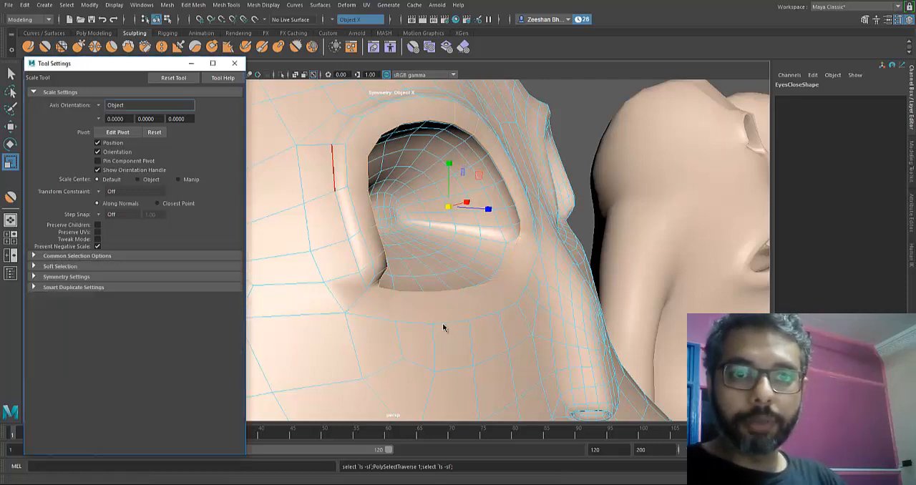
click(60, 266)
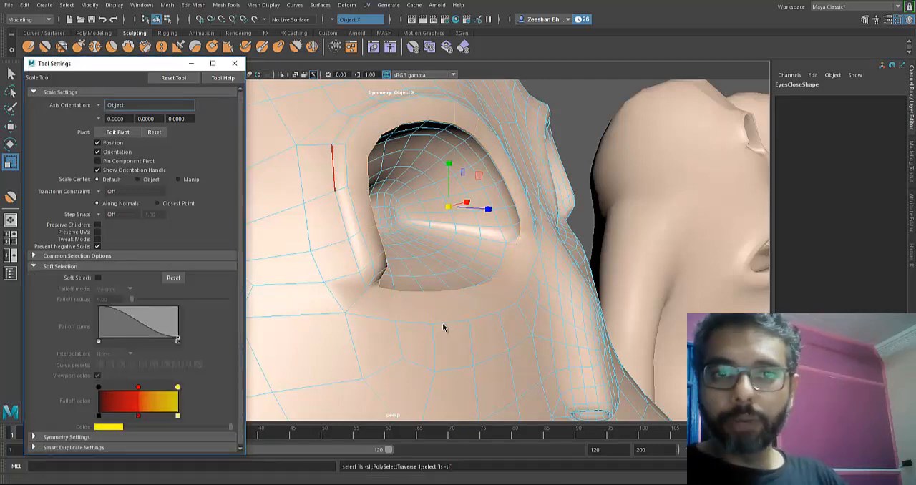
click(98, 278)
alt+drag(443, 327, 445, 325)
drag(452, 249, 451, 249)
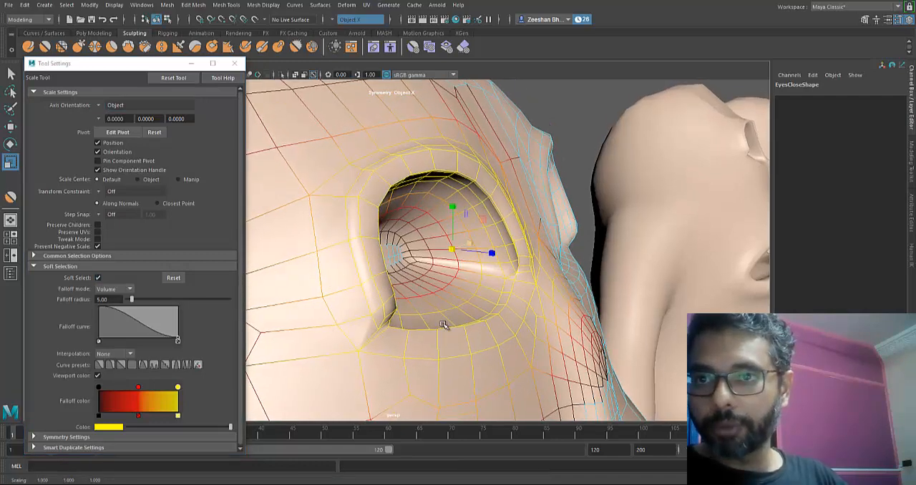
key(ctrl+z)
- Set the soft selection falloff radius to 2 and scale the eye socket selection inward uniformly
click(108, 300)
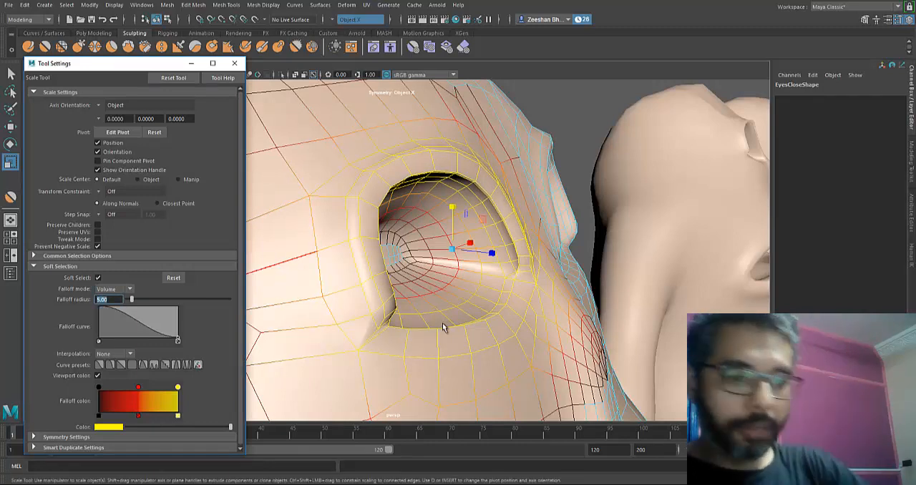
text(2)
key(Return)
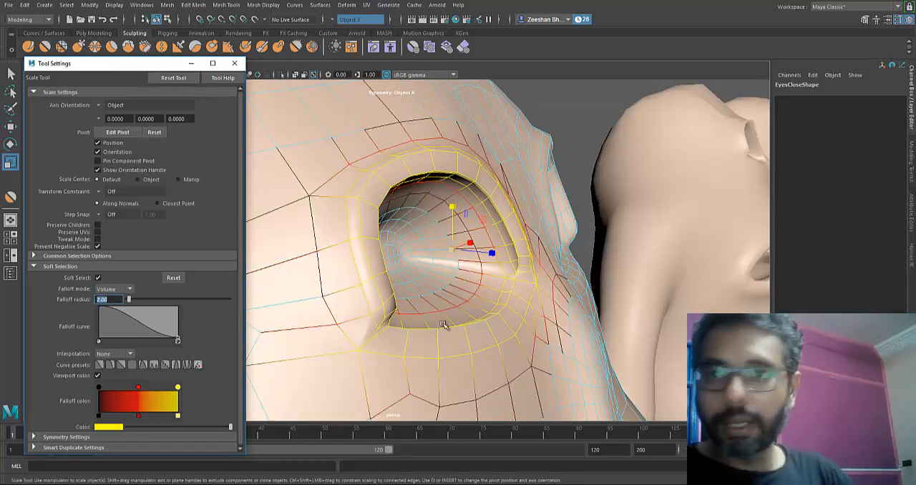
drag(452, 249, 434, 249)
alt+drag(442, 325, 498, 321)
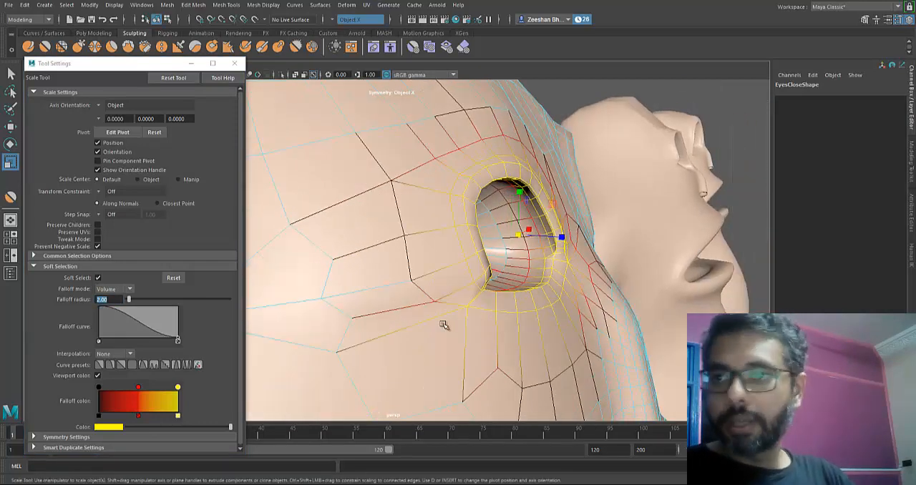
- Move the scaled eye socket selection slightly with the Move Tool and inspect it from the front
key(w)
drag(566, 237, 574, 241)
alt+drag(443, 323, 329, 322)
alt+middle_drag(442, 324, 564, 325)
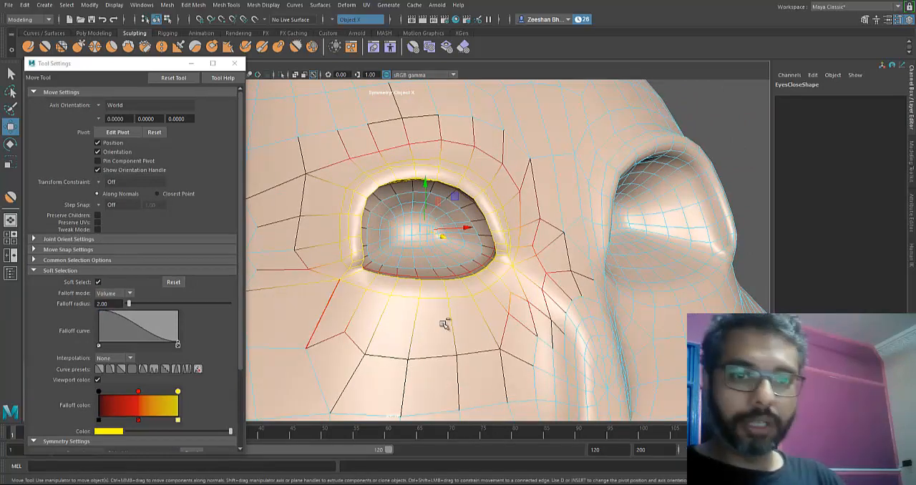
- Undo the trial move, the scaling and the soft selection on the EyesClose eye socket
key(ctrl+z)
key(ctrl+z)
key(ctrl+z)
key(ctrl+z)
key(ctrl+z)
key(ctrl+z)
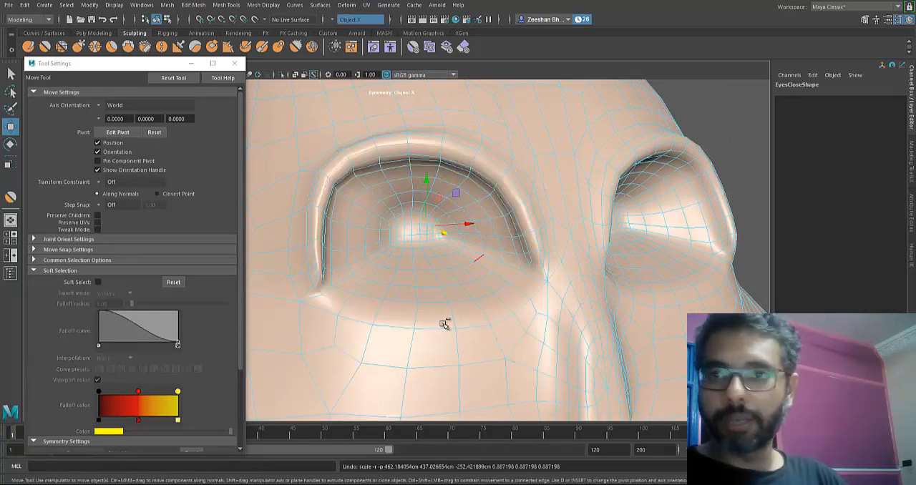
- Set the Move Tool symmetry to Object Y and test it by selecting edges inside an eye socket
scroll(161, 315, down, 3)
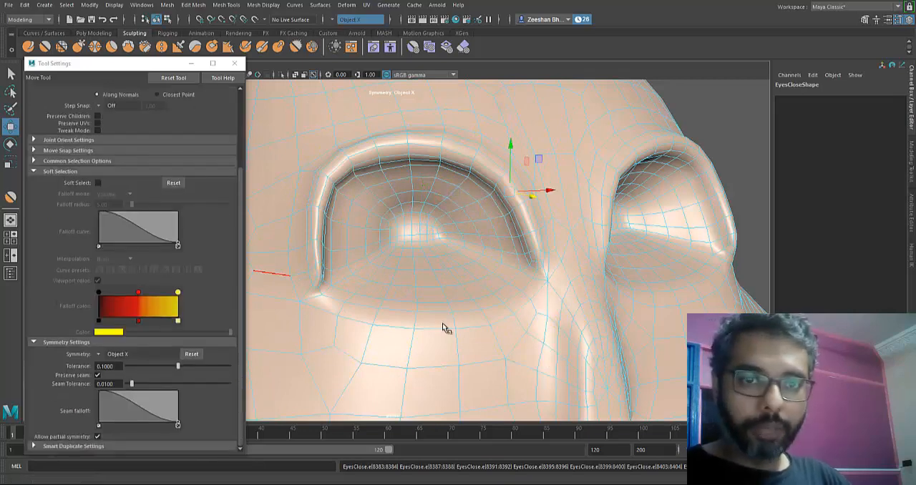
alt+drag(443, 325, 365, 324)
click(596, 156)
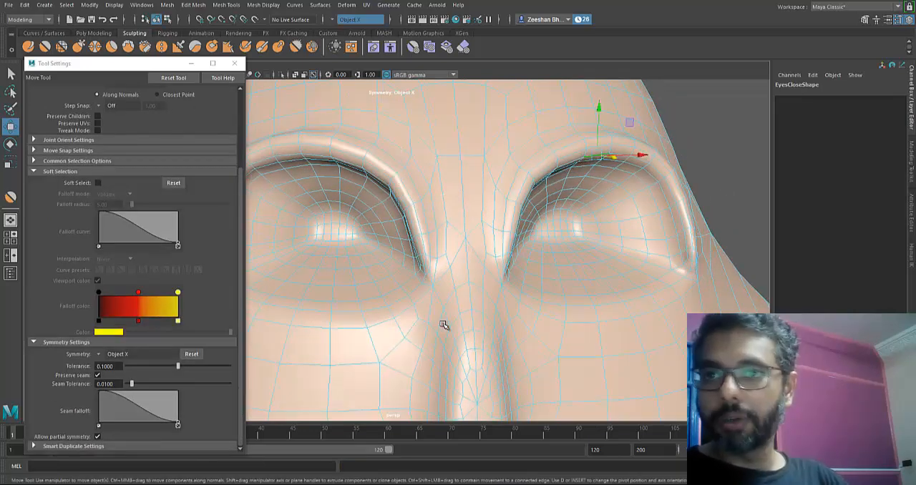
scroll(444, 325, down, 2)
alt+drag(444, 324, 444, 325)
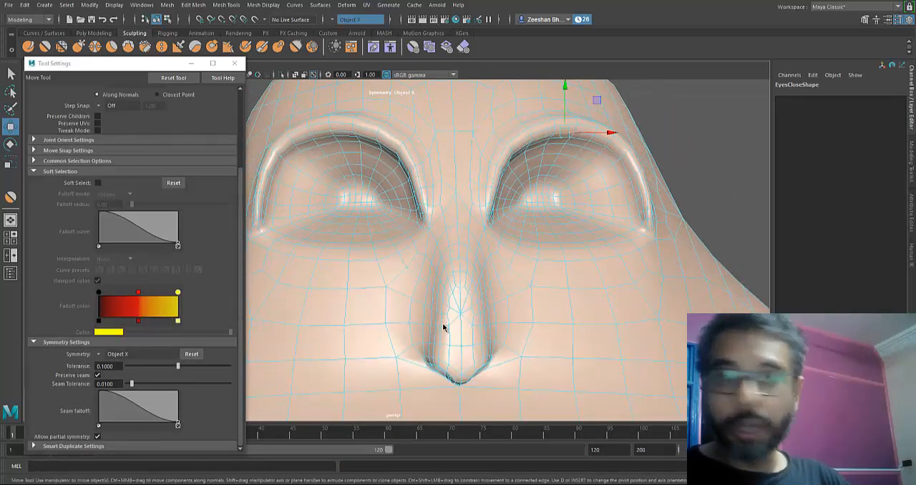
click(136, 354)
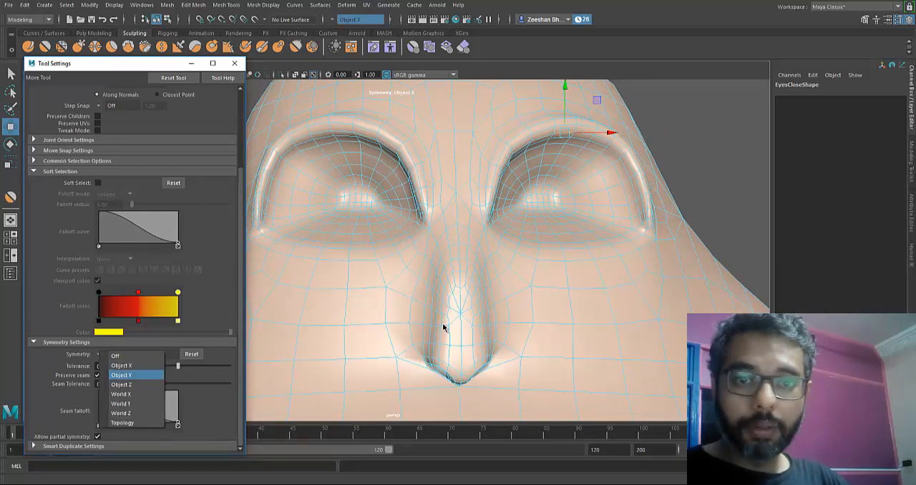
click(129, 375)
click(582, 167)
click(563, 148)
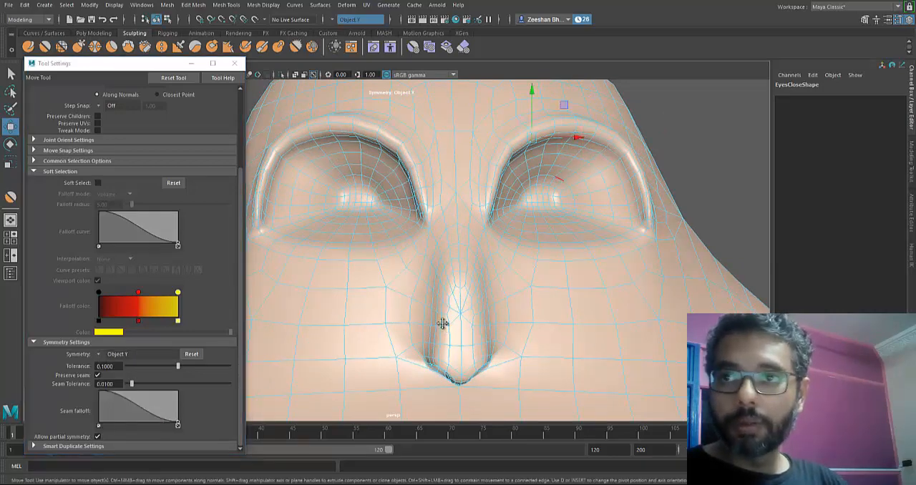
alt+drag(444, 322, 444, 322)
- Restore the symmetry to Object X and turn on Soft Select with a falloff radius of 2
click(235, 63)
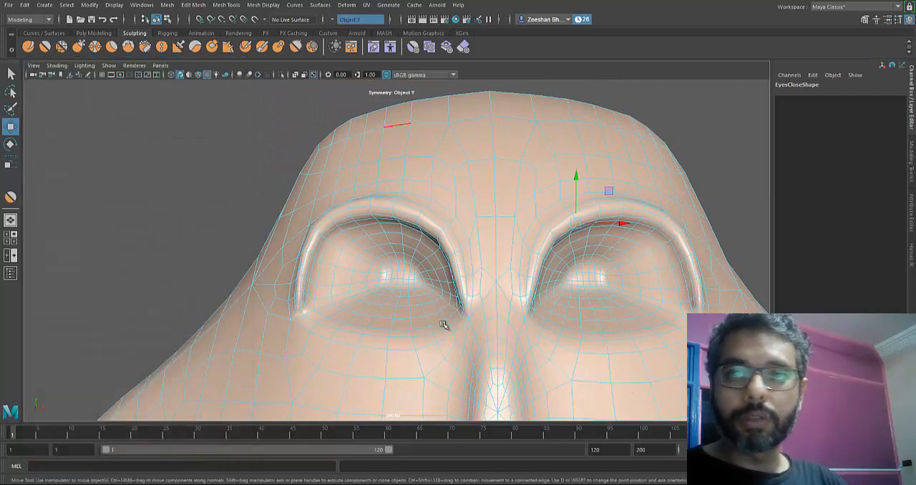
right_drag(426, 141, 473, 128)
alt+middle_drag(473, 129, 419, 94)
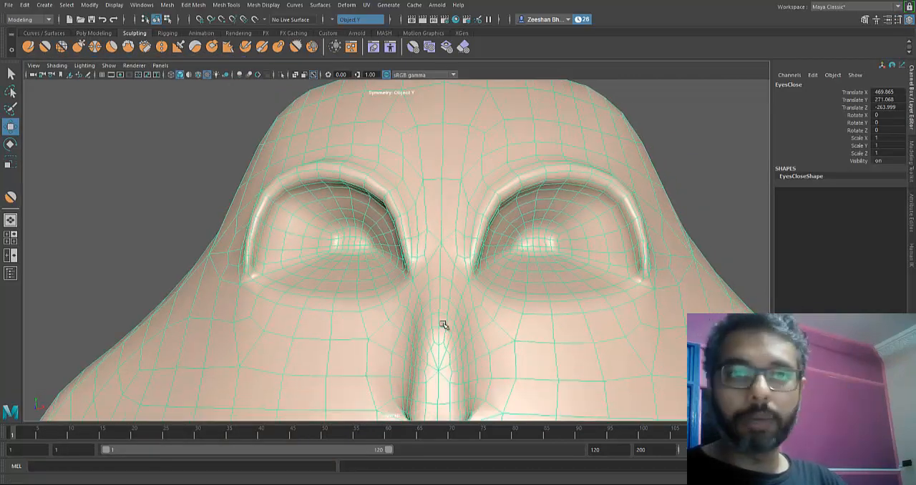
key(t)
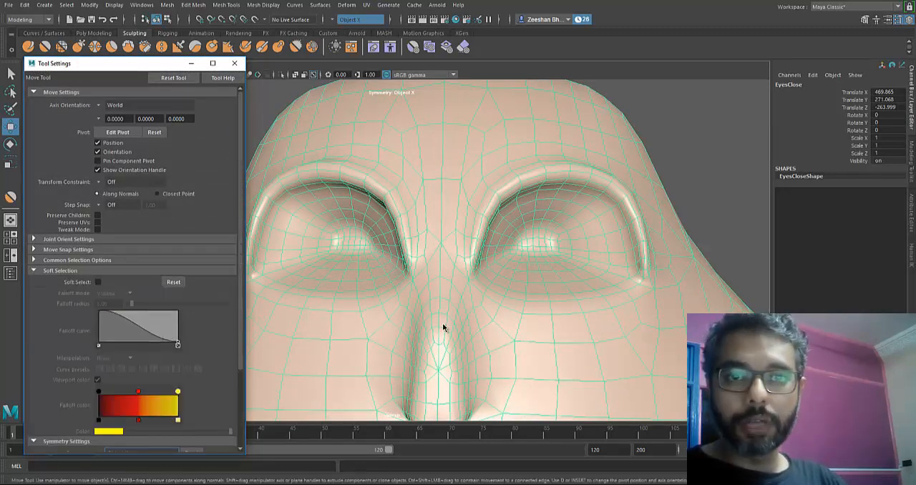
double_click(106, 305)
text(2)
key(Return)
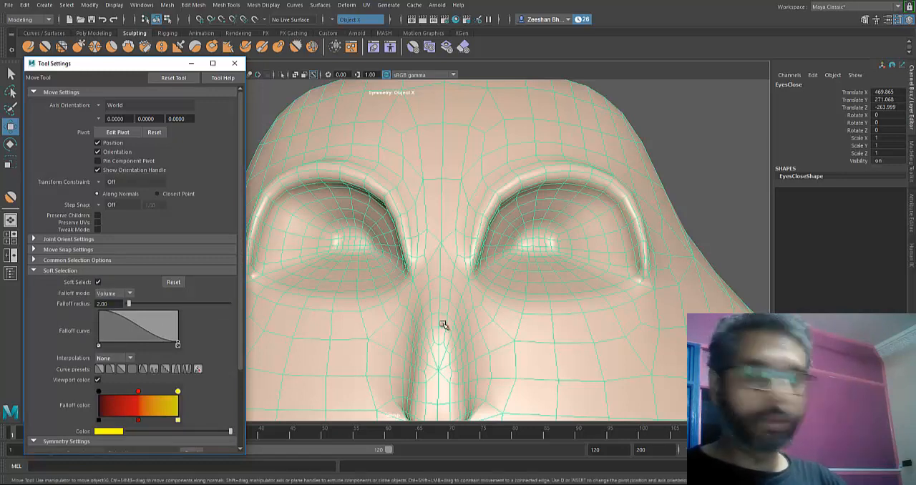
- Switch the EyesClose mesh to edge selection and select the edge loop along one eye's upper rim
right_drag(550, 211, 550, 184)
click(521, 184)
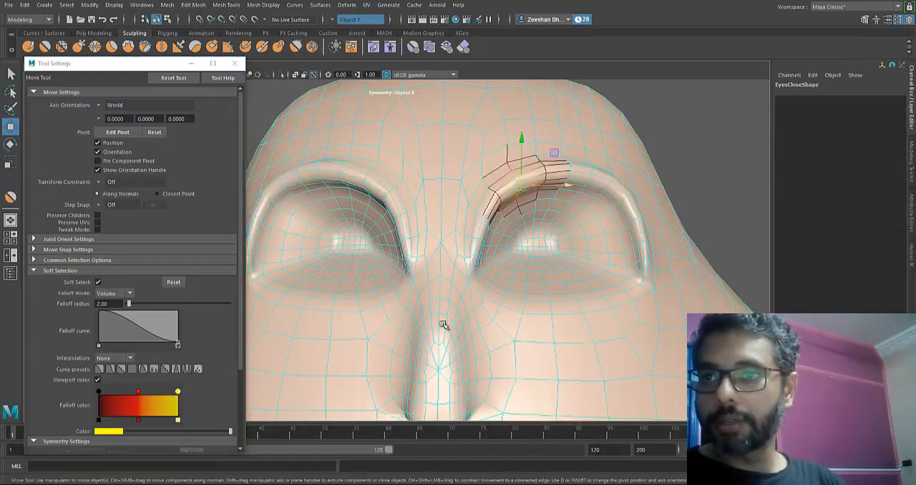
double_click(522, 184)
alt+drag(444, 325, 457, 329)
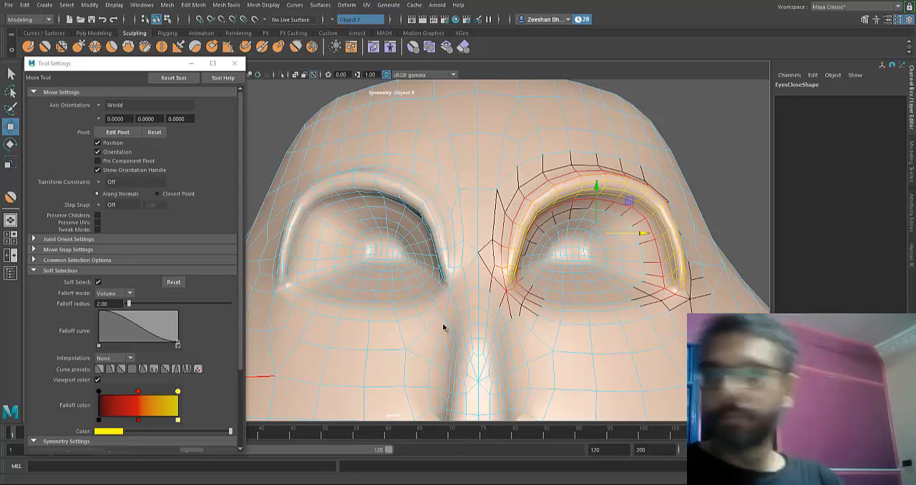
scroll(444, 325, down, 3)
scroll(444, 325, up, 5)
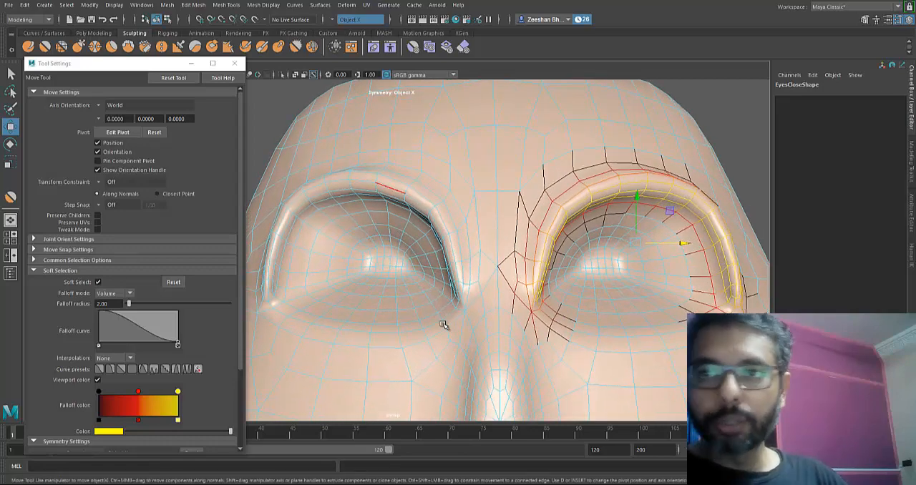
- Select the edge loop around the opposite eye's rim instead and grow the selection
shift+double_click(444, 325)
alt+drag(443, 325, 444, 325)
key(shift+period)
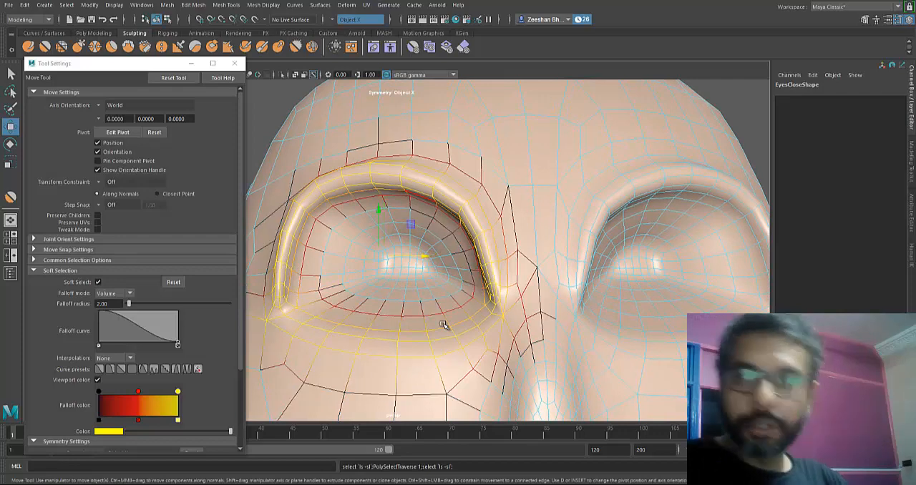
alt+drag(444, 325, 444, 326)
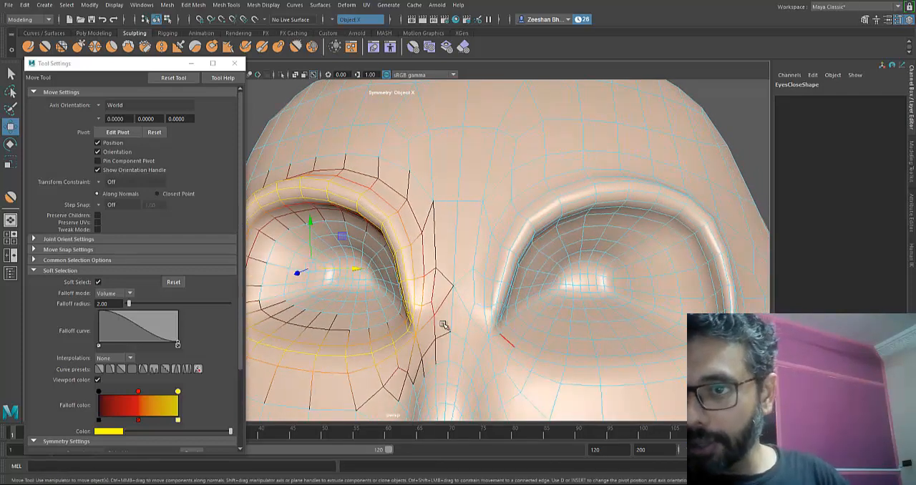
- Add the matching rim edge loop of the second eye to the selection and grow it
shift+double_click(531, 344)
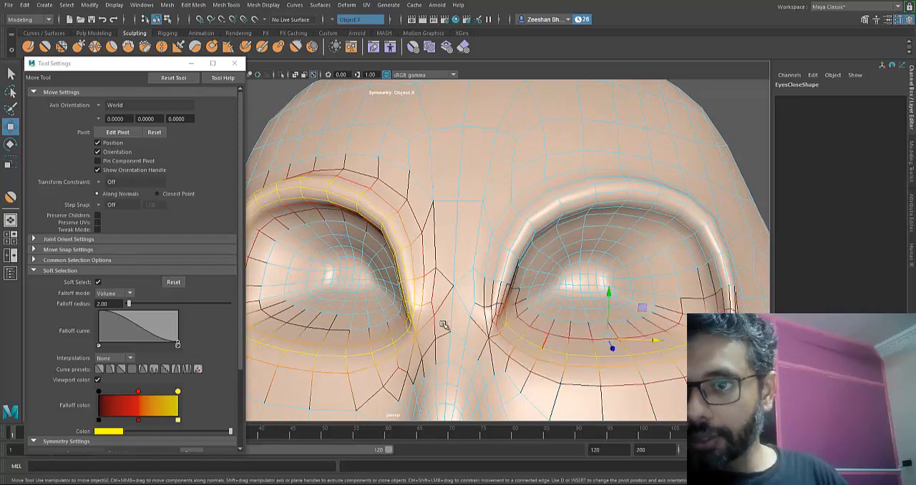
alt+drag(444, 325, 444, 326)
key(ctrl+z)
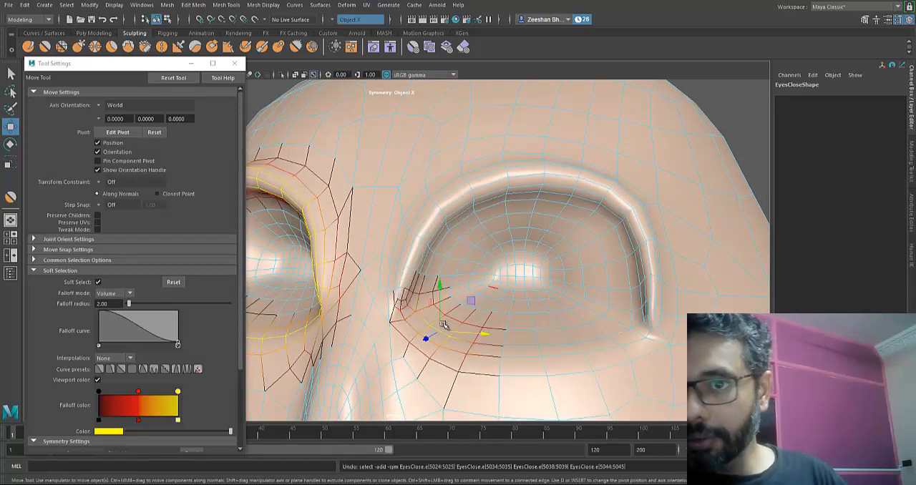
shift+double_click(412, 327)
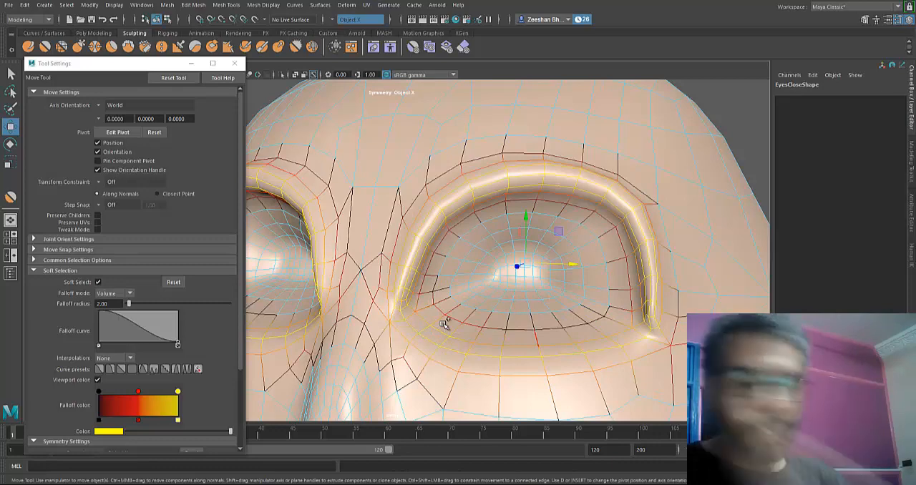
key(shift+period)
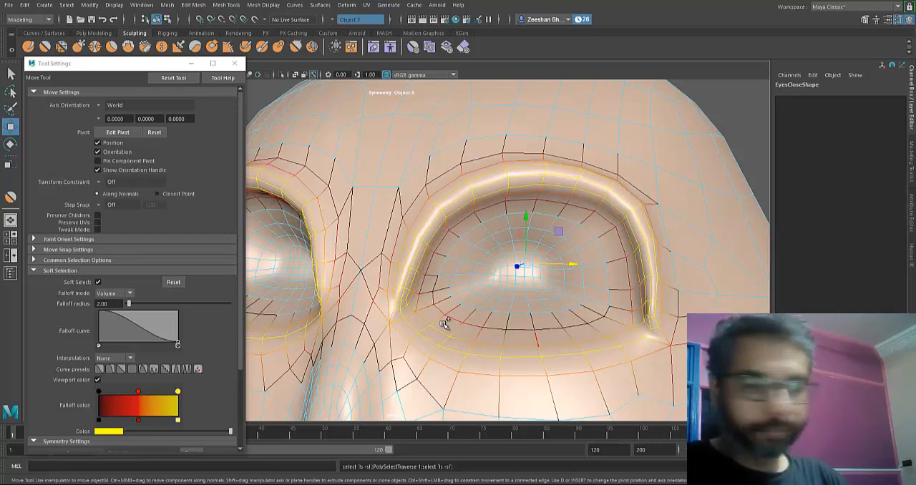
key(f)
- Scale the rims of both eyes inward uniformly and grow the edge selection around them
key(r)
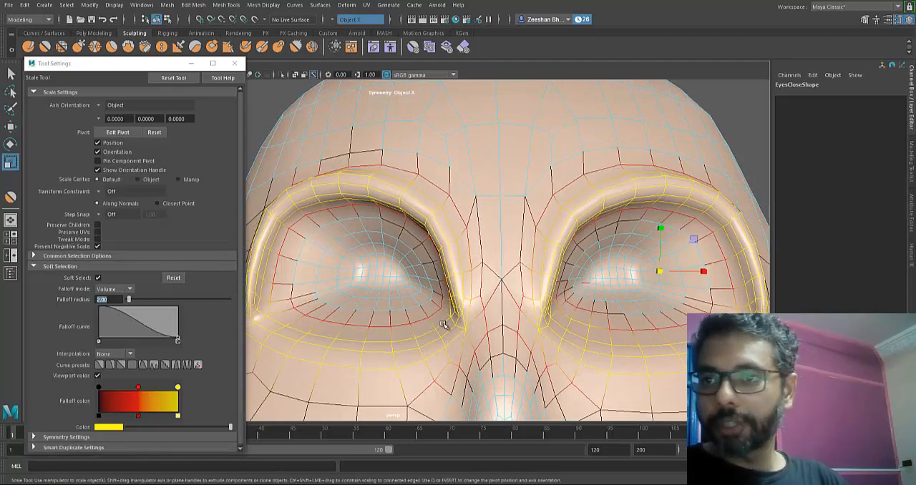
middle_drag(443, 326, 444, 326)
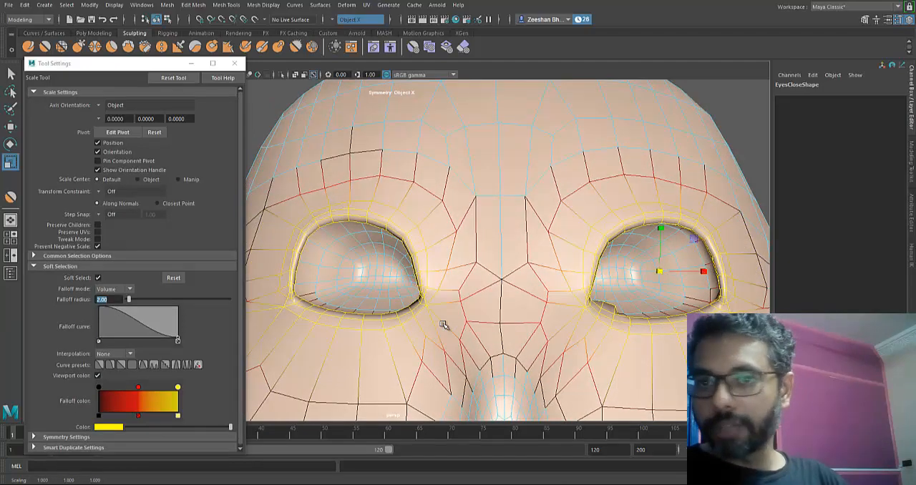
alt+drag(443, 325, 444, 326)
key(shift+period)
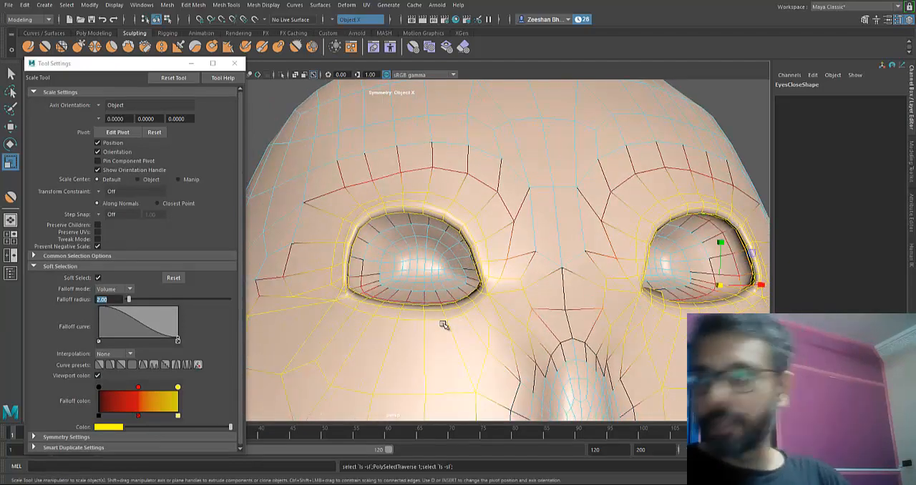
middle_drag(444, 326, 444, 326)
alt+drag(444, 325, 444, 325)
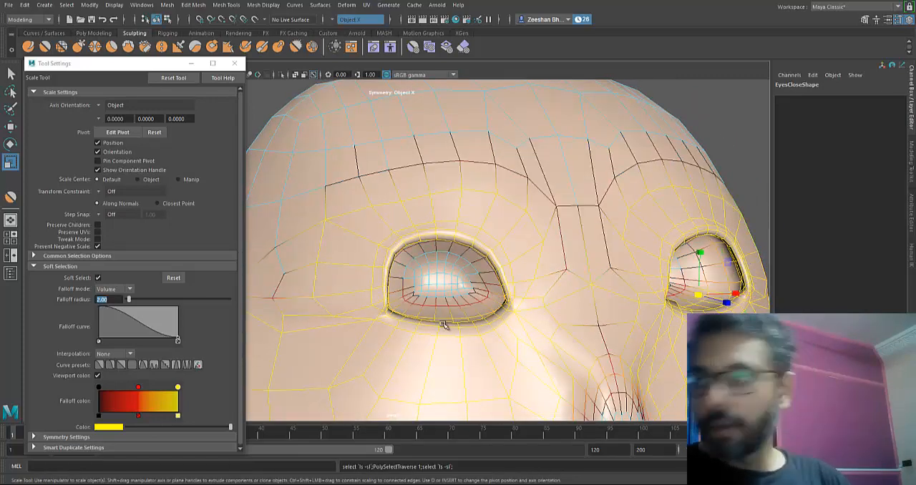
alt+drag(443, 325, 444, 325)
- Shrink the edge selection around both eyes and scale it down along Y and to about 0.34 along Z
key(w)
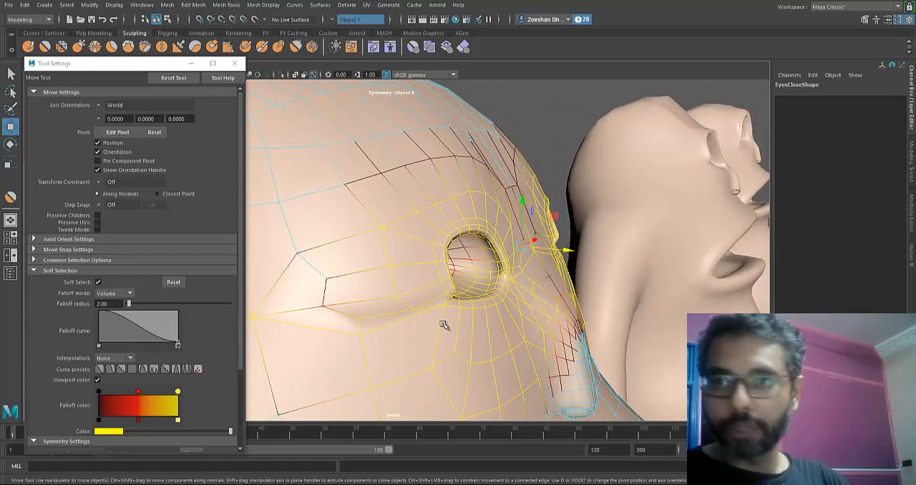
key(shift+comma)
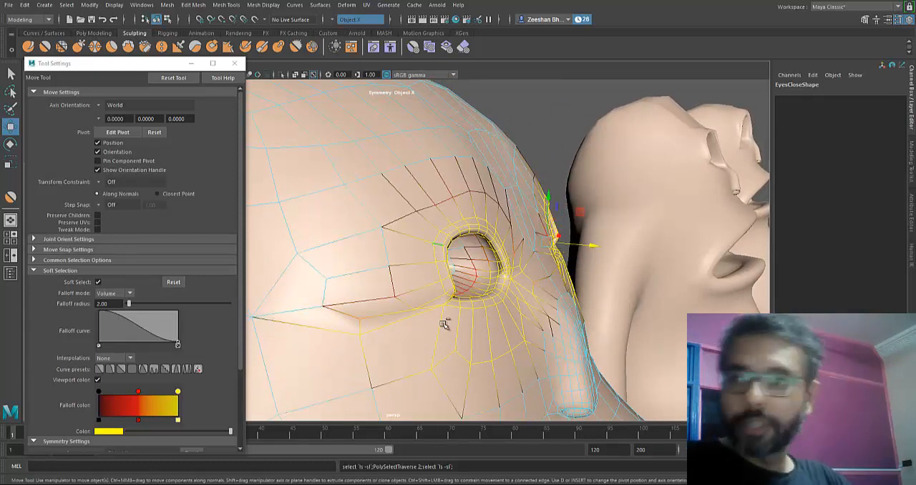
key(r)
drag(557, 198, 557, 216)
drag(598, 244, 575, 242)
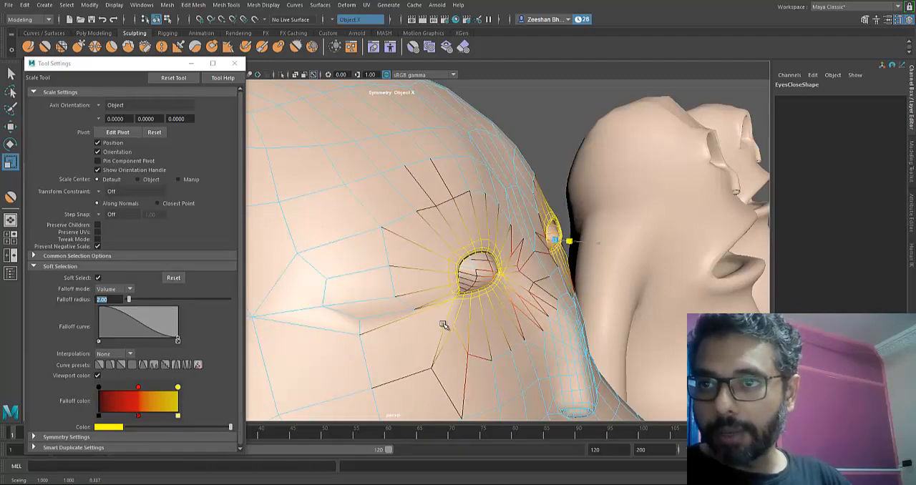
- Move the narrowed eye rims back along Z into the head and shrink the edge selection again
alt+drag(443, 325, 444, 324)
key(w)
drag(561, 283, 517, 283)
key(r)
key(shift+comma)
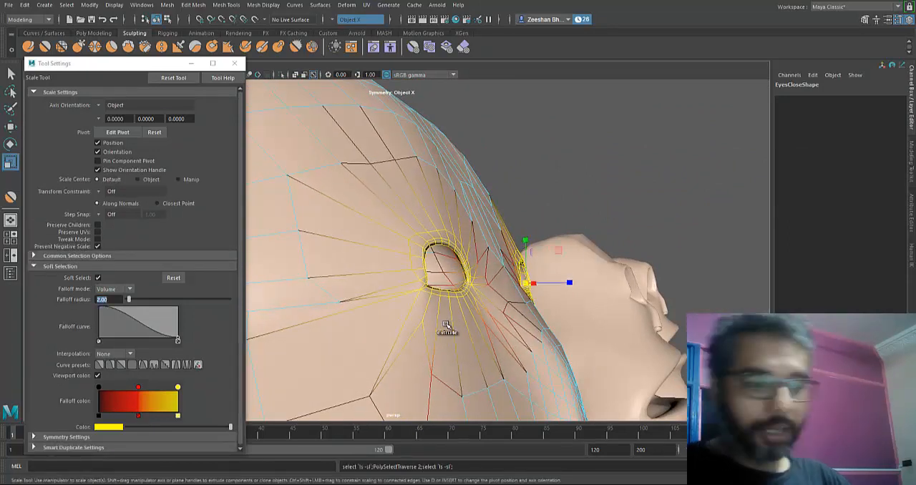
- Scale both eye rims slightly inward, then shrink the edge selection and raise it slightly along Y
middle_drag(443, 324, 443, 324)
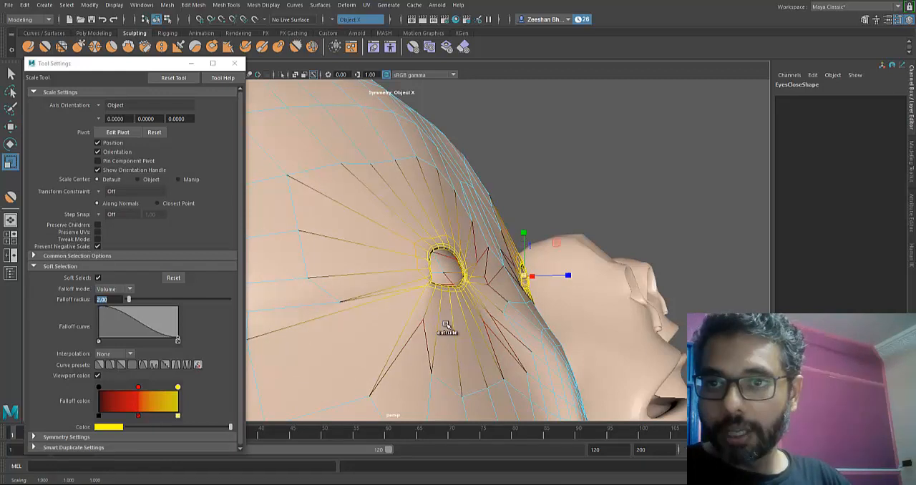
key(shift+comma)
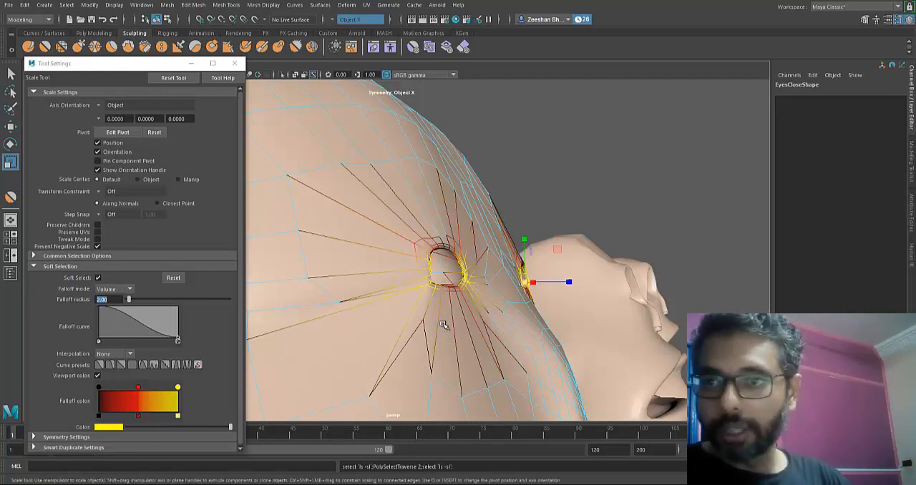
middle_drag(444, 325, 444, 325)
alt+drag(443, 325, 444, 325)
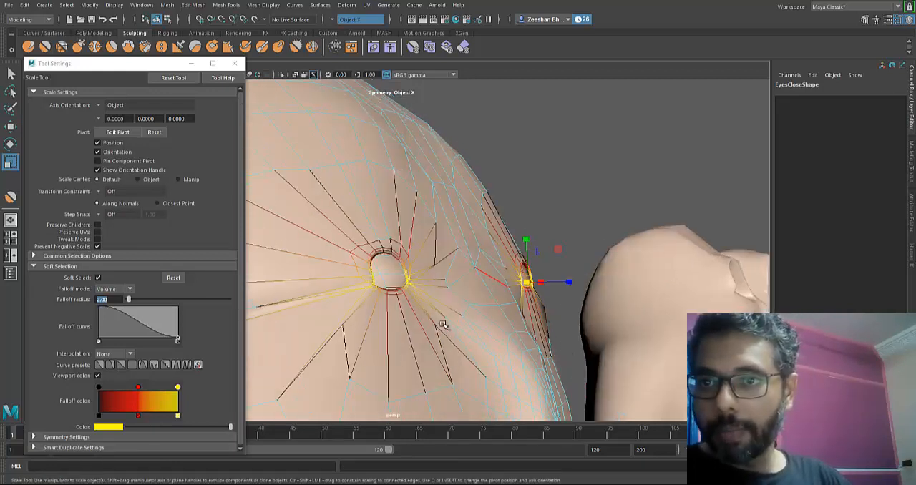
key(w)
drag(526, 236, 527, 226)
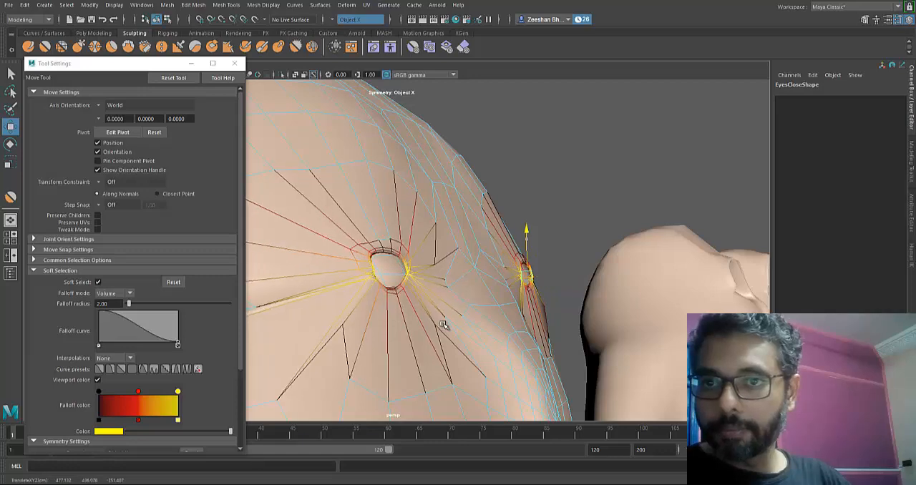
- Undo the last change to the eye rim and scale the rim flat along Y to close the eye
key(r)
alt+drag(444, 324, 443, 323)
alt+middle_drag(443, 323, 443, 324)
alt+right_drag(443, 324, 444, 324)
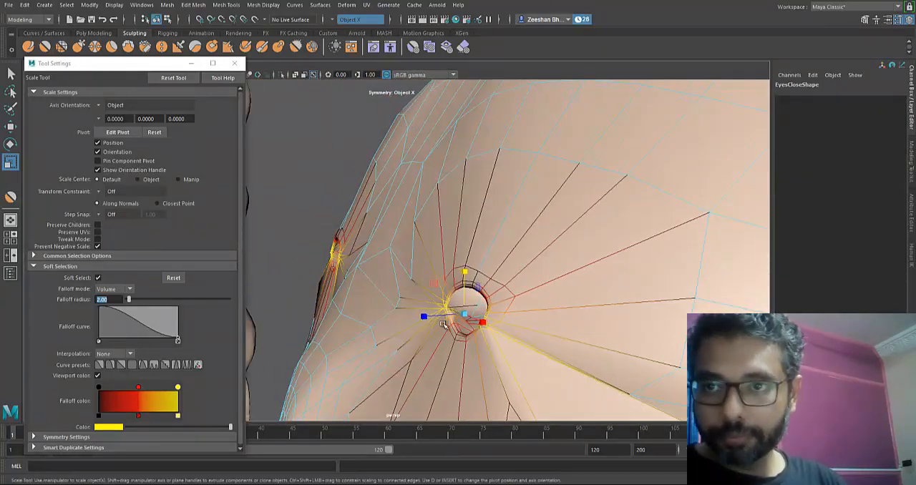
alt+drag(443, 323, 444, 325)
key(ctrl+z)
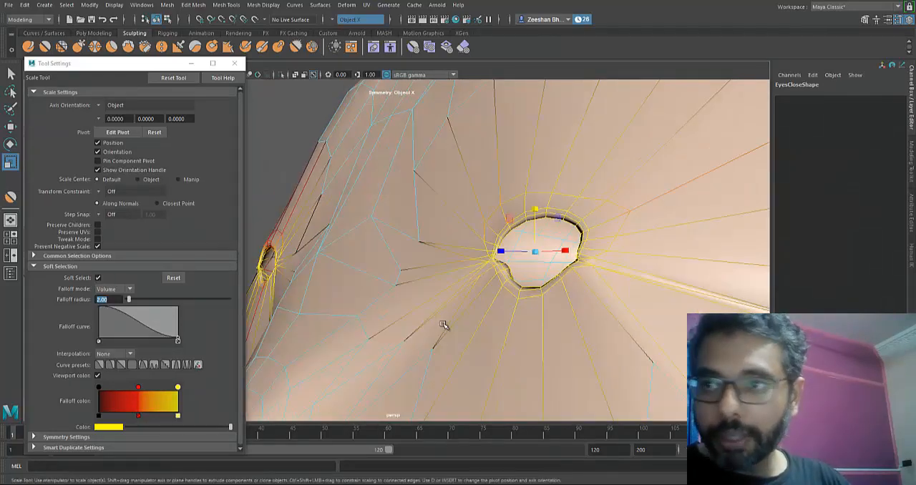
drag(535, 209, 536, 248)
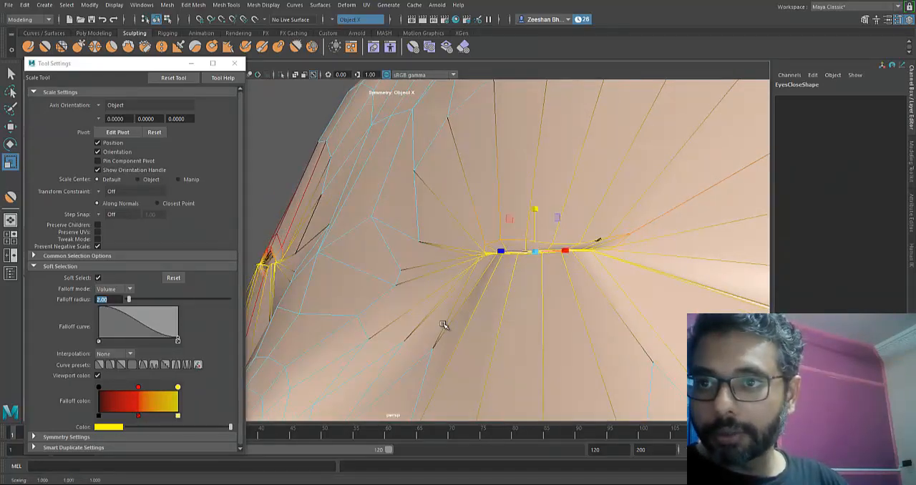
- Select the rim edge loop of the other eye and scale it flat along Y and to about 0.1 along Z
mouse_move(444, 325)
alt+mouse_down()
mouse_move(387, 333)
mouse_move(444, 325)
alt+mouse_up()
key(w)
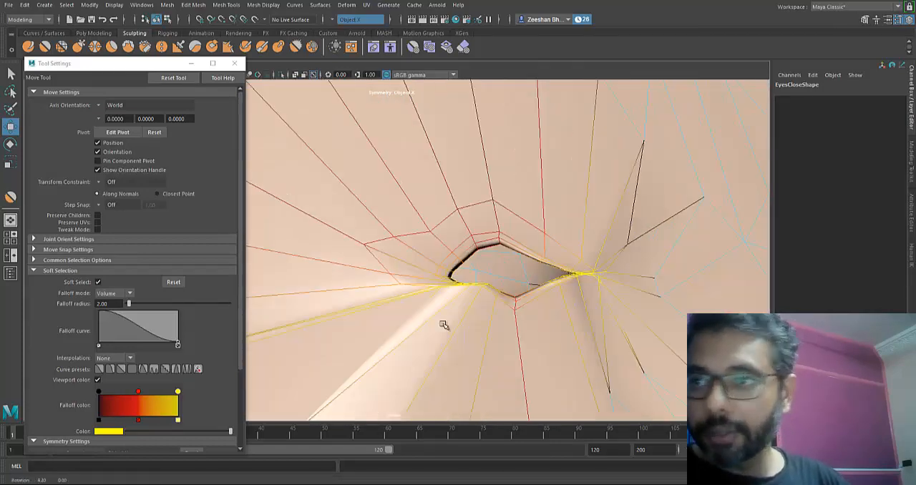
double_click(529, 253)
key(r)
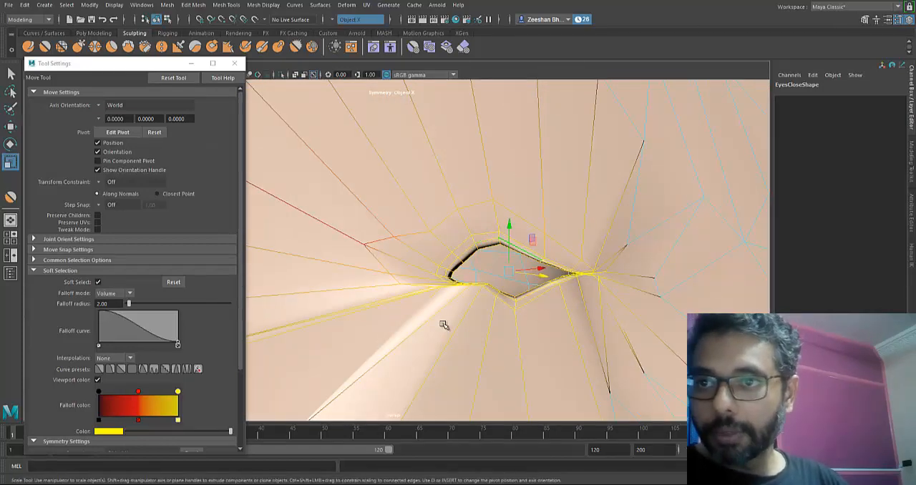
drag(509, 229, 509, 270)
alt+drag(444, 323, 443, 324)
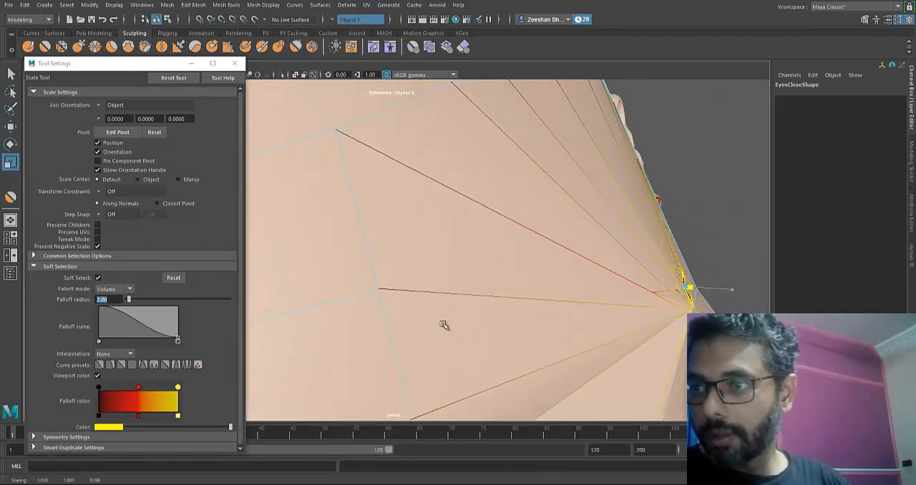
- Return EyesClose to object mode and smooth its closed eyelids and the area between the eyes with the Smooth tool
key(w)
alt+drag(444, 325, 444, 325)
click(444, 325)
click(430, 259)
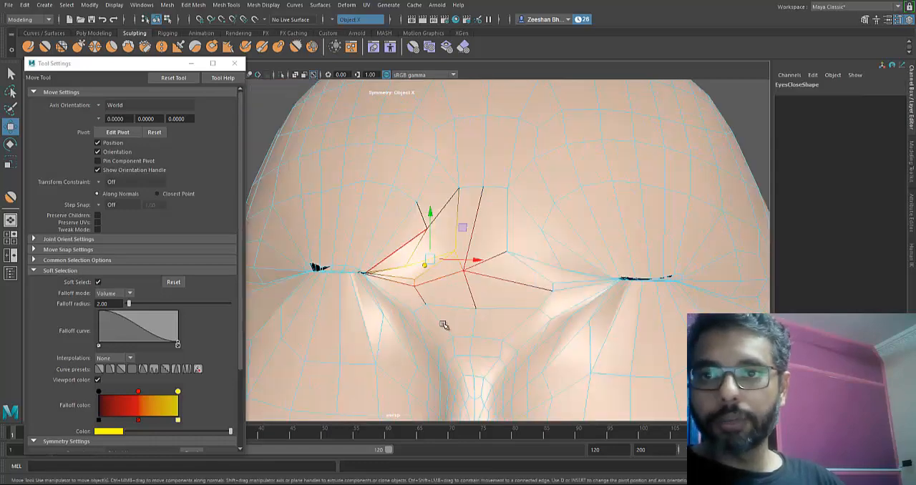
right_drag(472, 207, 517, 190)
scroll(444, 328, down, 4)
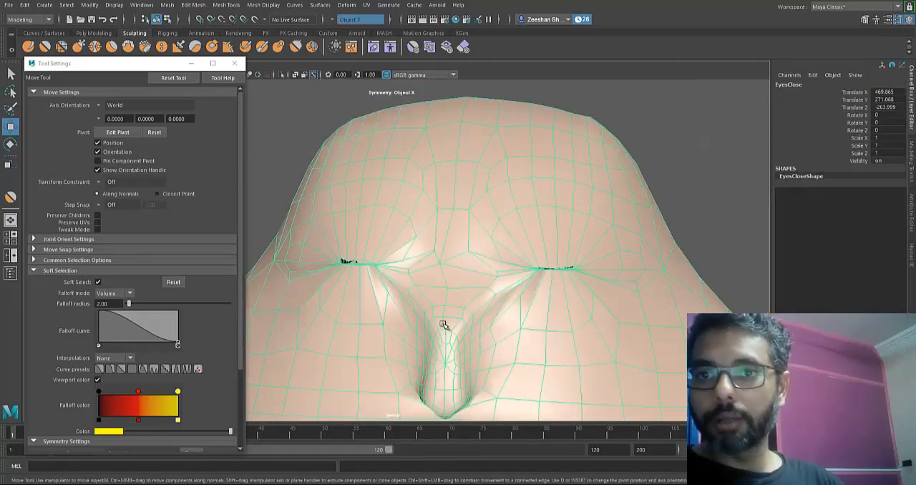
click(45, 46)
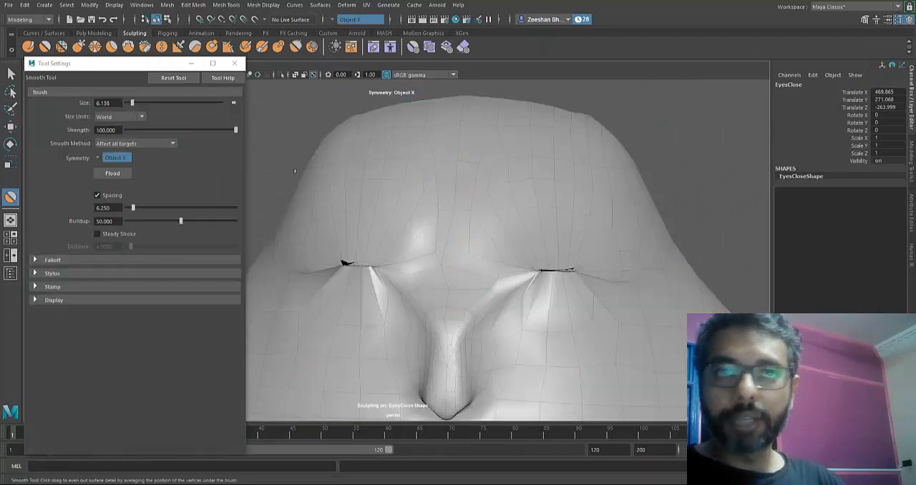
drag(343, 266, 348, 271)
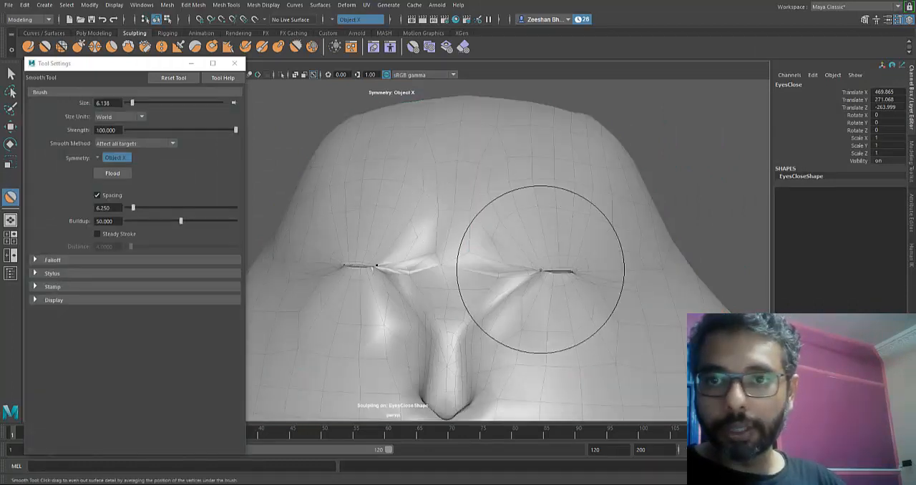
mouse_move(527, 279)
mouse_down()
mouse_move(511, 296)
mouse_move(459, 250)
mouse_up()
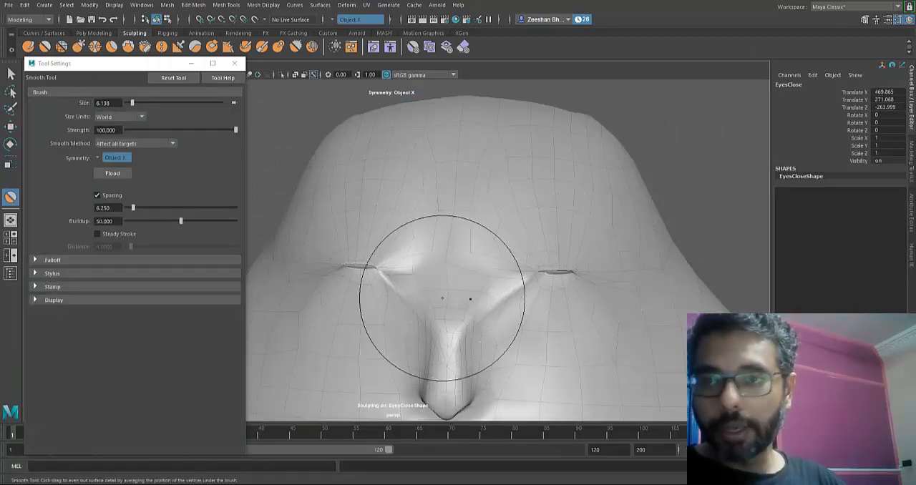
mouse_move(441, 296)
alt+mouse_down()
mouse_move(440, 321)
mouse_move(369, 308)
mouse_move(399, 325)
mouse_move(442, 324)
alt+mouse_up()
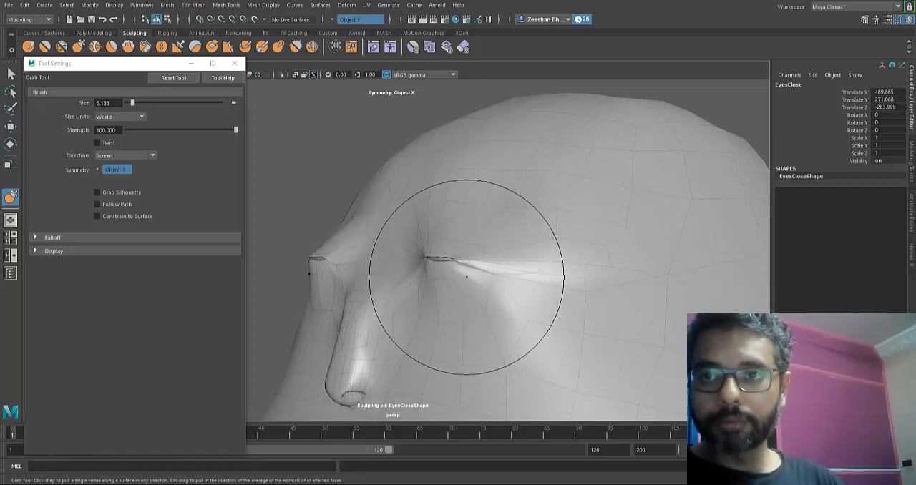
- Reshape the closed eyelids and the surrounding eye area of EyesClose with symmetrical Grab tool strokes
mouse_move(482, 235)
alt+mouse_down()
mouse_move(444, 323)
mouse_move(401, 326)
mouse_move(444, 324)
mouse_move(395, 297)
mouse_move(321, 283)
alt+mouse_up()
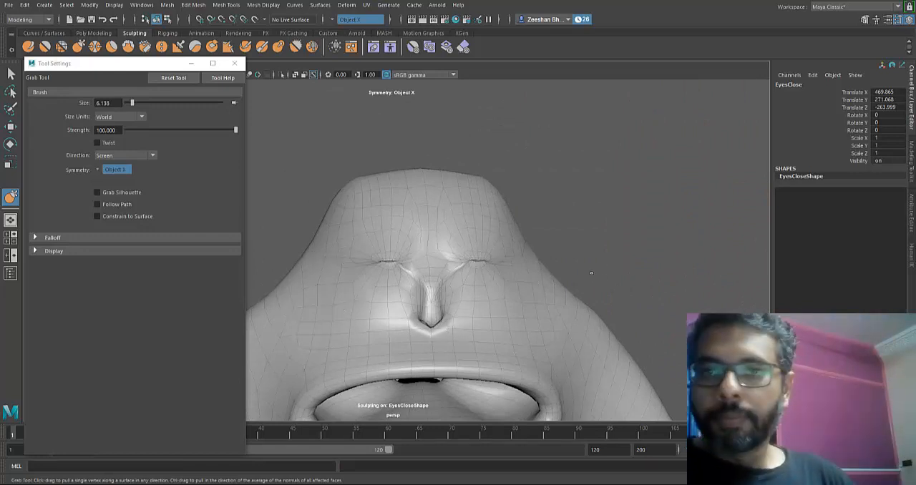
alt+middle_drag(434, 304, 481, 262)
alt+right_drag(481, 262, 445, 324)
key(q)
alt+drag(445, 323, 401, 322)
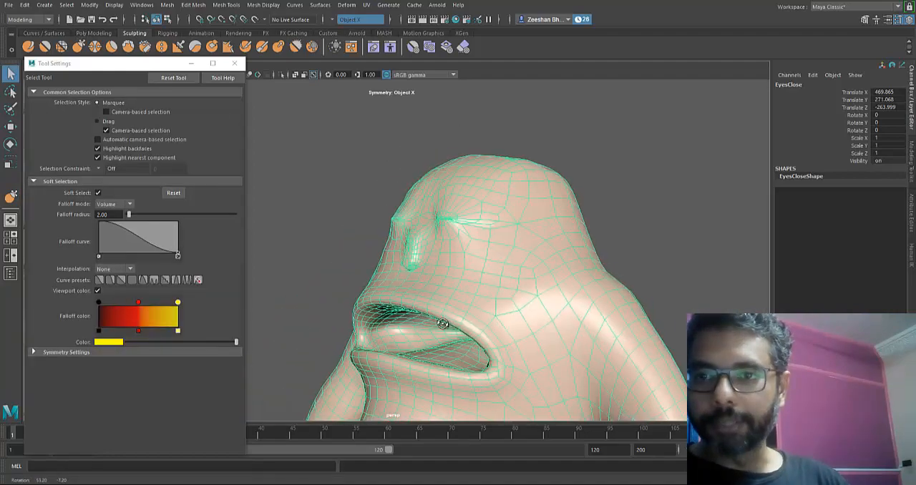
- Examine the closed-eye face of the EyesClose mesh from several angles
alt+middle_drag(400, 322, 526, 309)
alt+right_drag(526, 310, 379, 326)
alt+drag(443, 327, 479, 326)
alt+middle_drag(444, 326, 272, 315)
alt+drag(444, 327, 480, 323)
alt+middle_drag(443, 323, 411, 312)
mouse_move(442, 325)
alt+mouse_down()
mouse_move(562, 323)
mouse_move(442, 327)
alt+mouse_up()
- Select the BrowsAngry mesh and use Grab to pull its inner eye corners down toward the nose and widen the nostrils
click(443, 327)
scroll(442, 328, up, 5)
alt+middle_drag(443, 324, 443, 327)
scroll(444, 326, up, 3)
scroll(444, 327, up, 3)
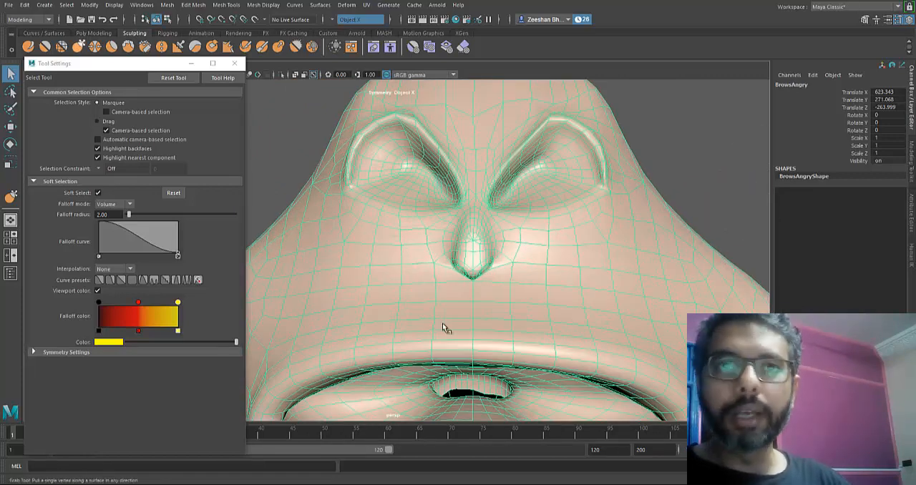
key(y)
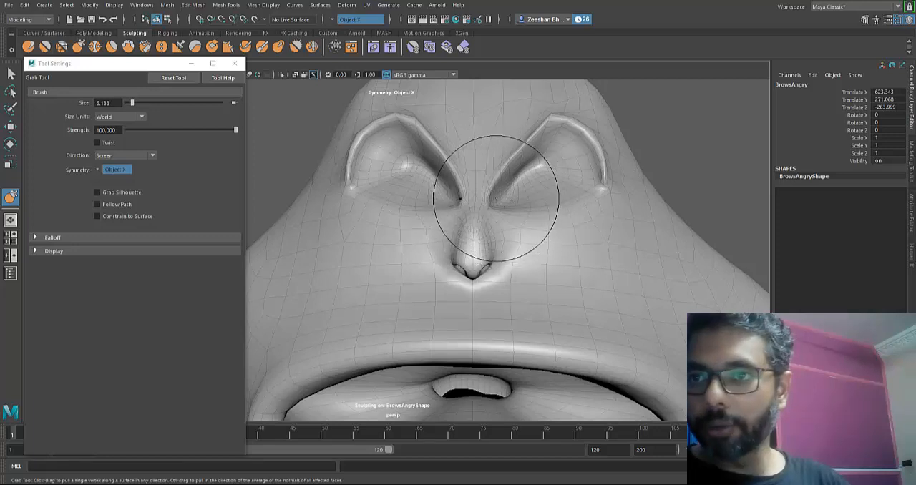
drag(495, 199, 492, 210)
drag(503, 171, 504, 180)
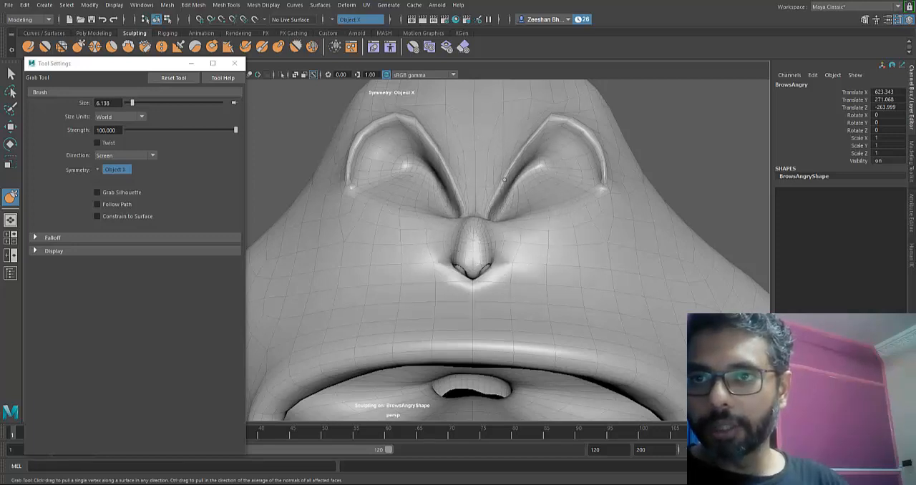
drag(497, 243, 501, 244)
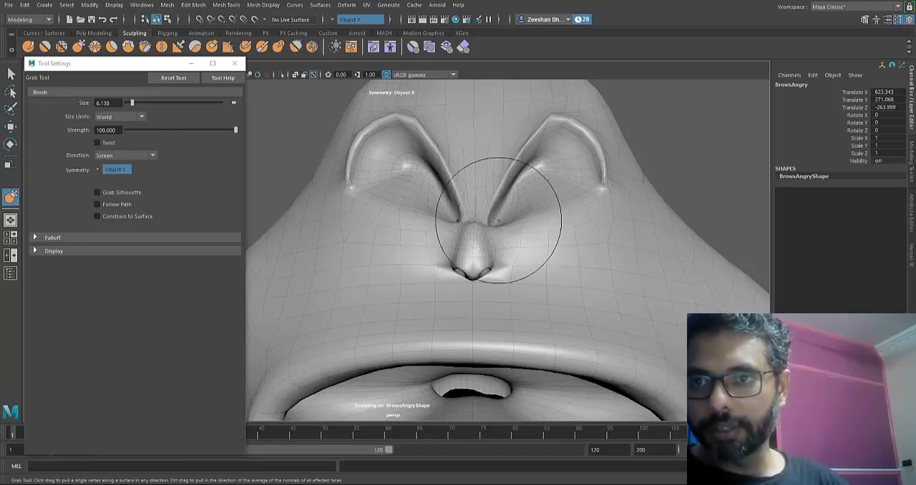
- Reshape the forehead and the peaks of the brow ridges on BrowsAngry with the Grab tool
alt+drag(444, 116, 529, 175)
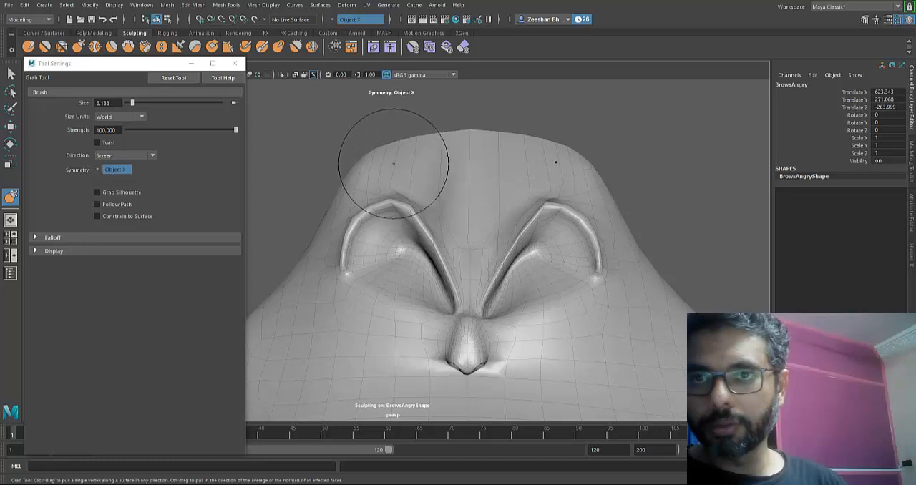
drag(386, 147, 530, 164)
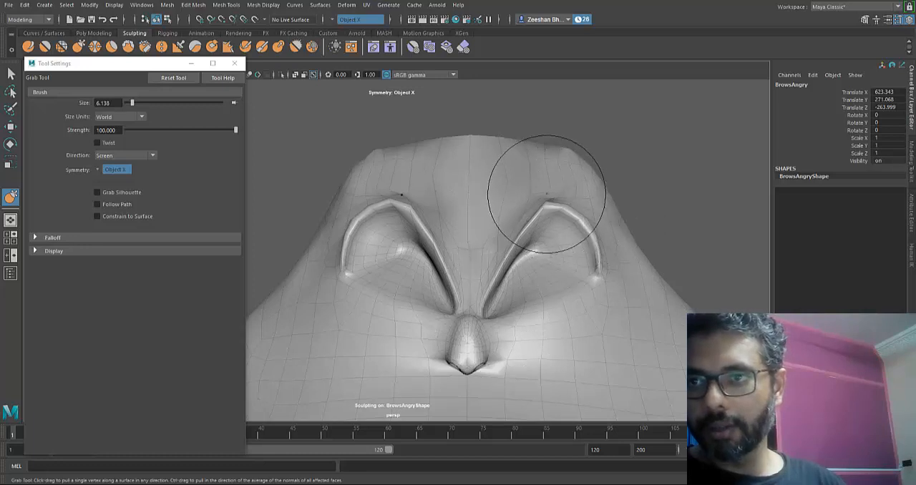
mouse_move(549, 208)
mouse_down()
mouse_move(532, 209)
mouse_move(551, 206)
mouse_up()
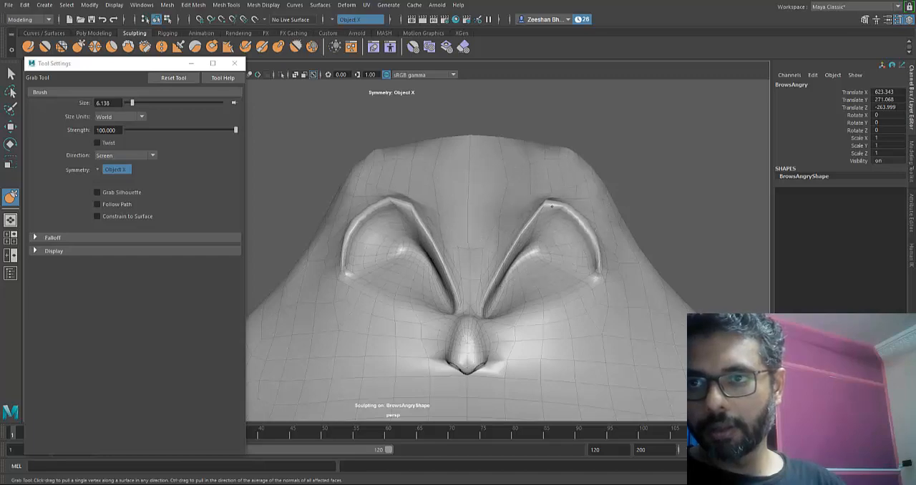
scroll(442, 323, down, 6)
alt+drag(442, 323, 444, 330)
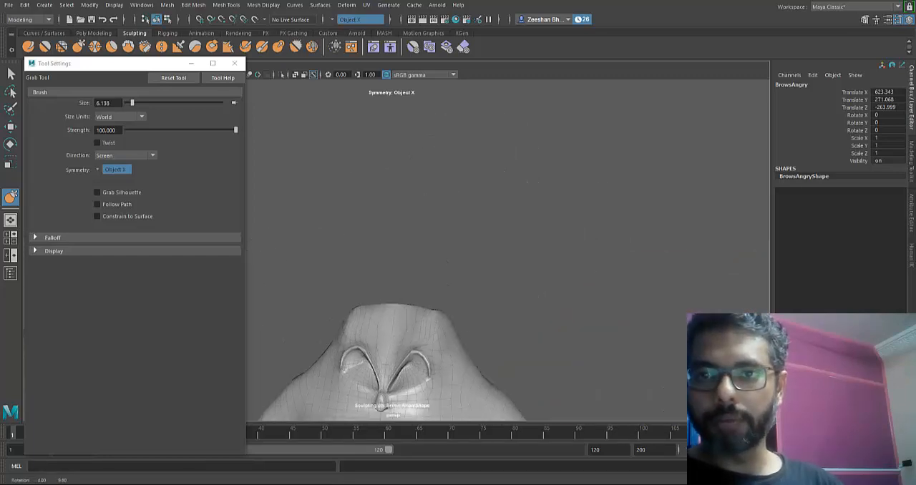
- Select the MouthOpen mesh, enlarge the Grab brush to 11.905 and undo the trial stroke on its lower lip
key(q)
scroll(443, 324, down, 4)
alt+middle_drag(443, 323, 444, 325)
click(444, 326)
scroll(443, 325, up, 4)
alt+drag(443, 325, 442, 324)
scroll(442, 324, up, 5)
alt+middle_drag(443, 324, 443, 327)
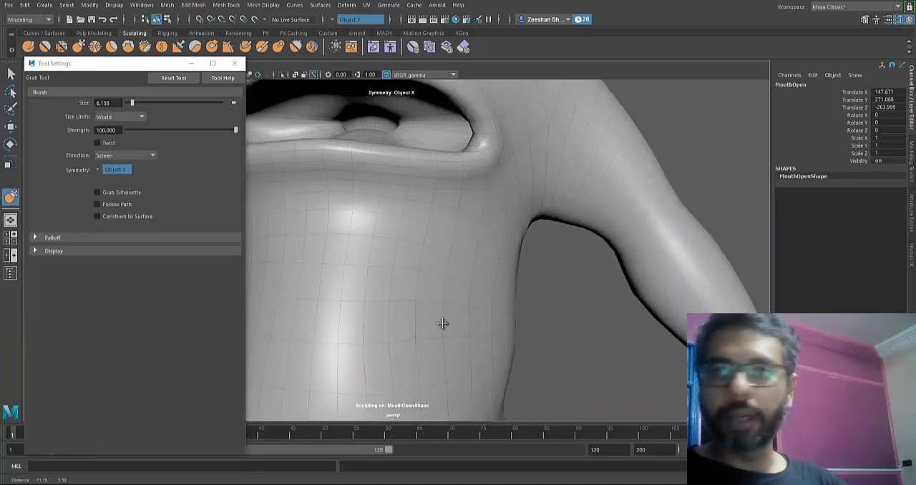
scroll(360, 164, up, 2)
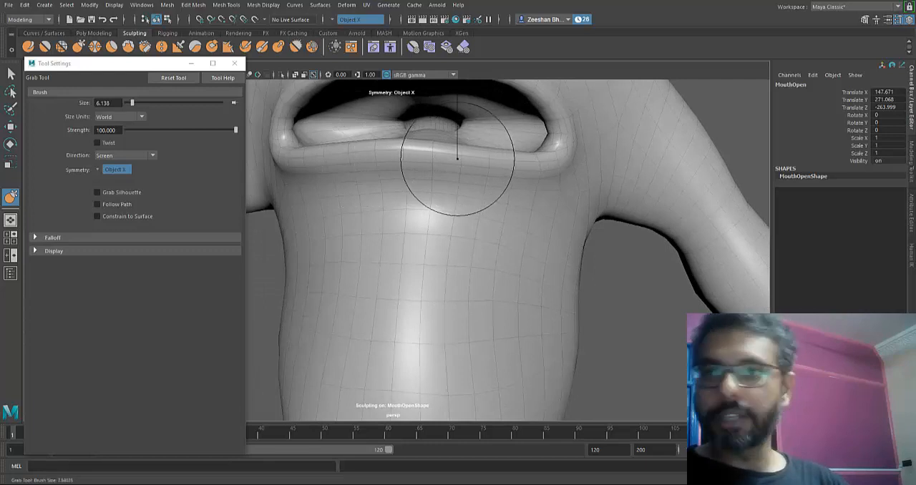
mouse_move(458, 159)
mouse_down()
mouse_move(503, 158)
mouse_move(505, 170)
mouse_move(487, 163)
mouse_up()
key(ctrl+z)
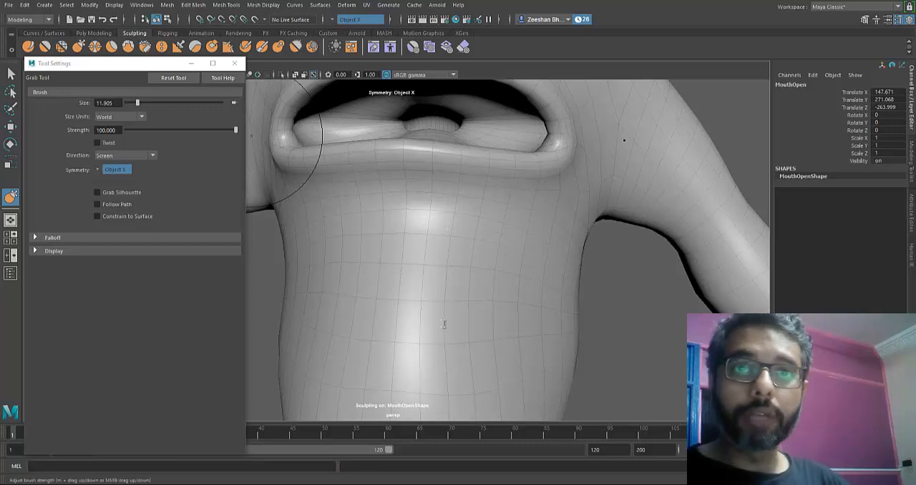
- Pull the lower lip of MouthOpen downward at its centre and both sides with the Grab tool to open the mouth
drag(478, 152, 488, 188)
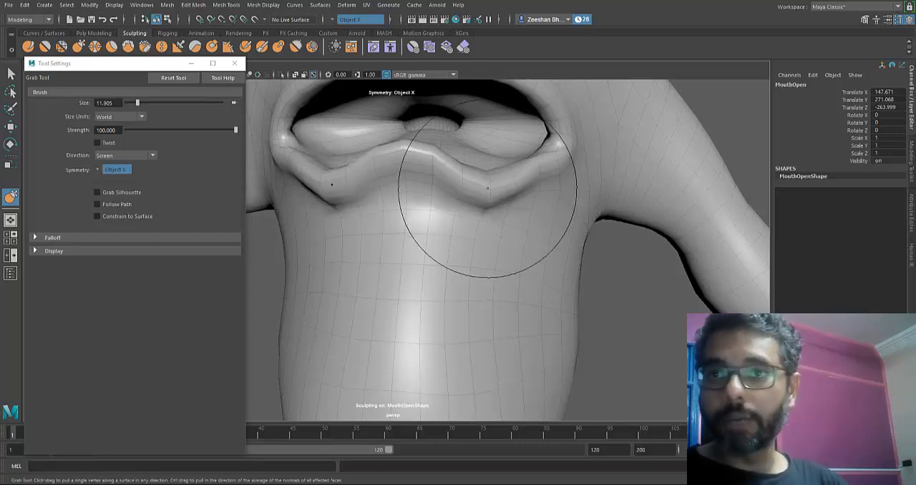
drag(434, 163, 434, 201)
drag(515, 178, 521, 189)
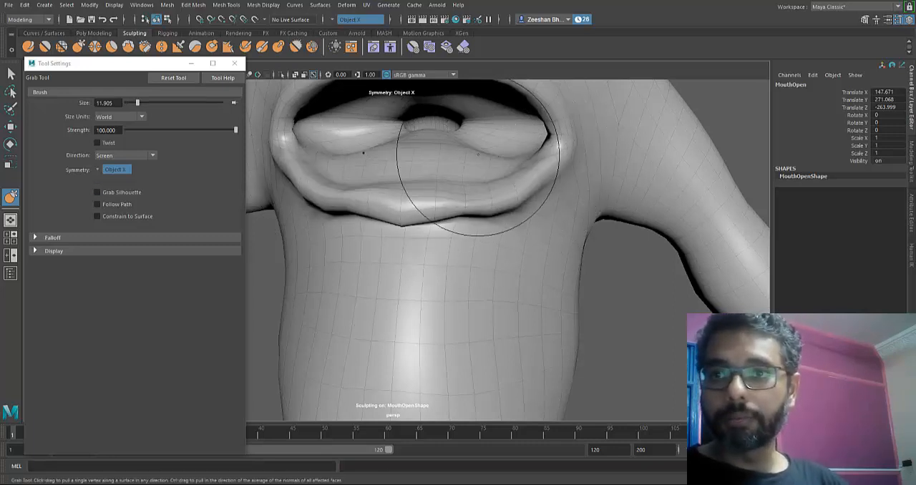
mouse_move(478, 155)
mouse_down()
mouse_move(473, 169)
mouse_move(442, 165)
mouse_move(423, 182)
mouse_move(390, 189)
mouse_move(394, 223)
mouse_up()
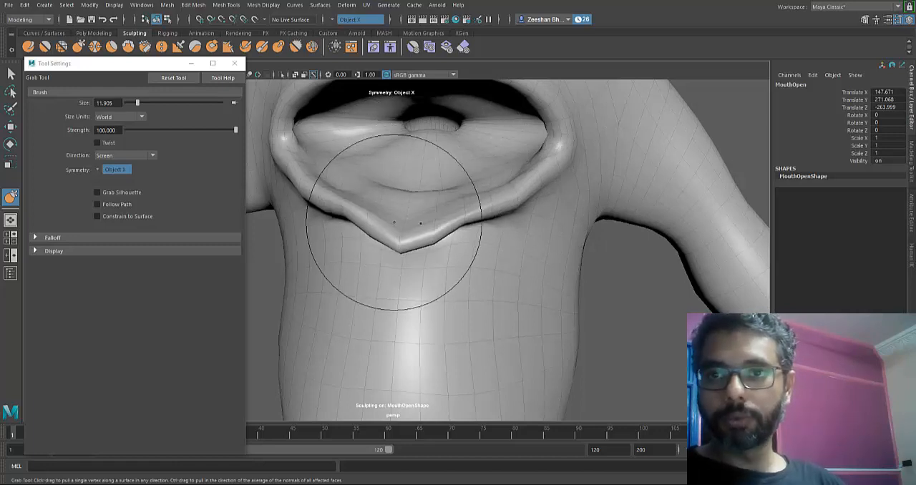
mouse_move(347, 204)
mouse_down()
mouse_move(350, 218)
mouse_move(338, 212)
mouse_up()
drag(425, 202, 425, 208)
drag(501, 190, 517, 194)
mouse_move(453, 203)
mouse_down()
mouse_move(458, 219)
mouse_move(434, 225)
mouse_up()
- Round out the open mouth of MouthOpen with Grab by raising the upper lip and reshaping the corners and lower lip
alt+drag(489, 212, 544, 214)
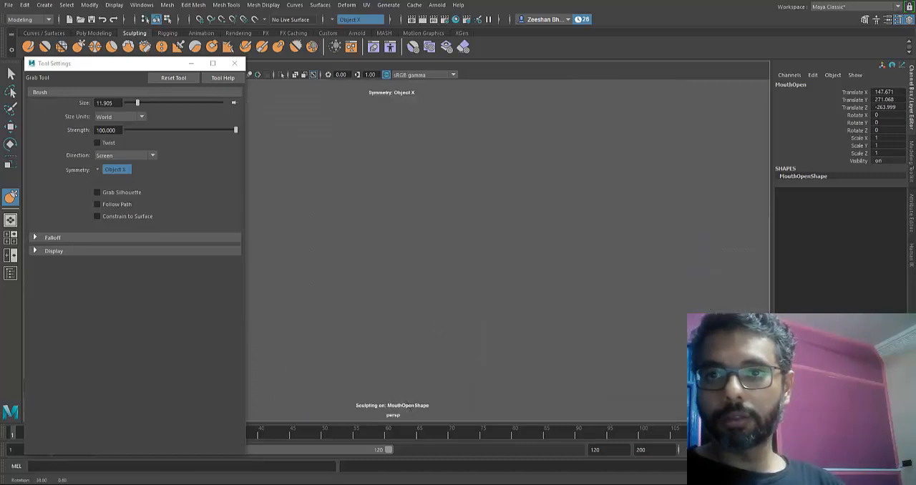
mouse_move(358, 315)
alt+middle_down()
mouse_move(444, 321)
mouse_move(644, 215)
alt+middle_up()
mouse_move(474, 222)
alt+mouse_down()
mouse_move(444, 323)
mouse_move(462, 294)
alt+mouse_up()
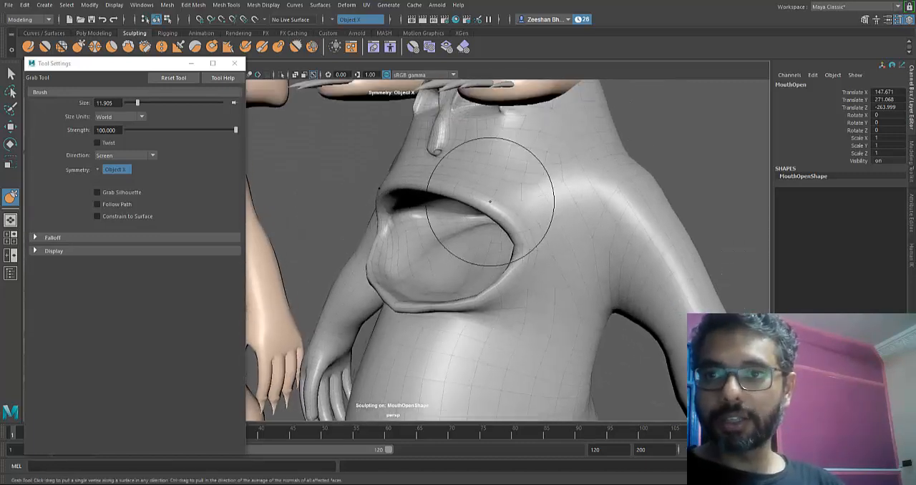
alt+drag(491, 202, 536, 209)
drag(498, 158, 498, 152)
mouse_move(499, 152)
mouse_down()
mouse_move(555, 144)
mouse_move(661, 187)
mouse_up()
drag(680, 219, 692, 222)
mouse_move(658, 267)
mouse_down()
mouse_move(676, 281)
mouse_move(629, 292)
mouse_up()
mouse_move(618, 289)
mouse_down()
mouse_move(598, 292)
mouse_move(590, 314)
mouse_move(624, 293)
mouse_move(610, 307)
mouse_up()
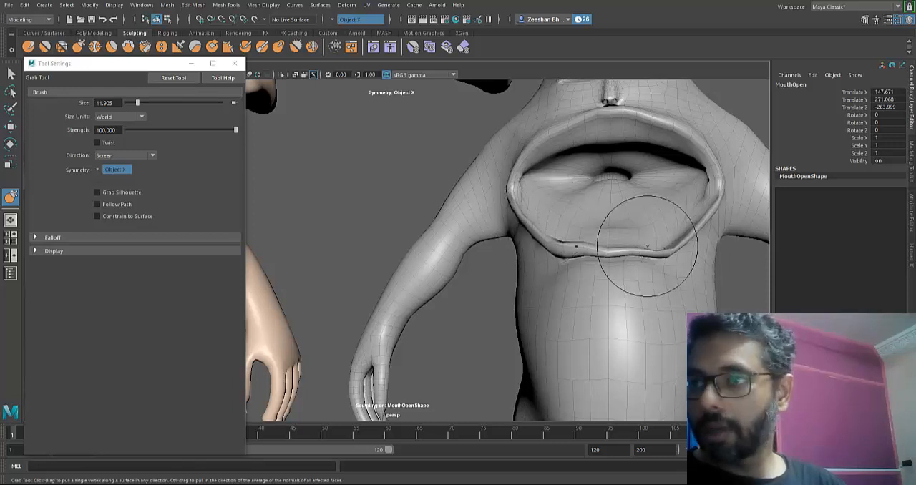
- Push out the lower mouth corner of MouthOpen and pull the middle of its lower lip downward with the Grab tool
alt+drag(442, 323, 443, 324)
alt+middle_drag(442, 323, 442, 321)
alt+right_drag(442, 321, 428, 244)
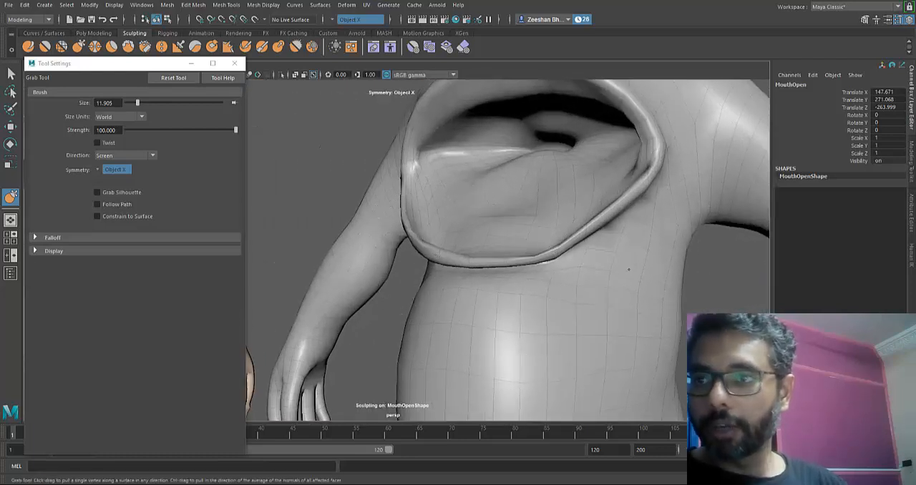
drag(625, 252, 614, 237)
mouse_move(643, 174)
mouse_down()
mouse_move(653, 176)
mouse_move(644, 218)
mouse_up()
drag(558, 252, 553, 262)
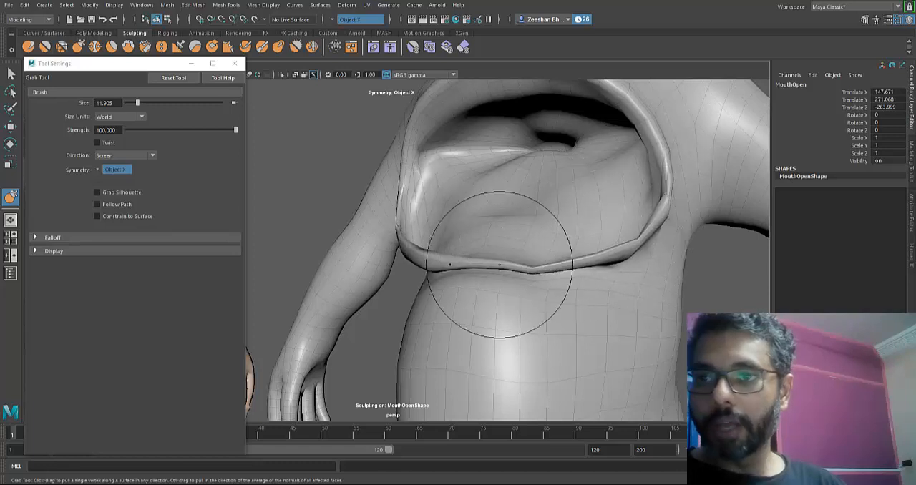
mouse_move(489, 267)
mouse_down()
mouse_move(475, 282)
mouse_move(515, 284)
mouse_up()
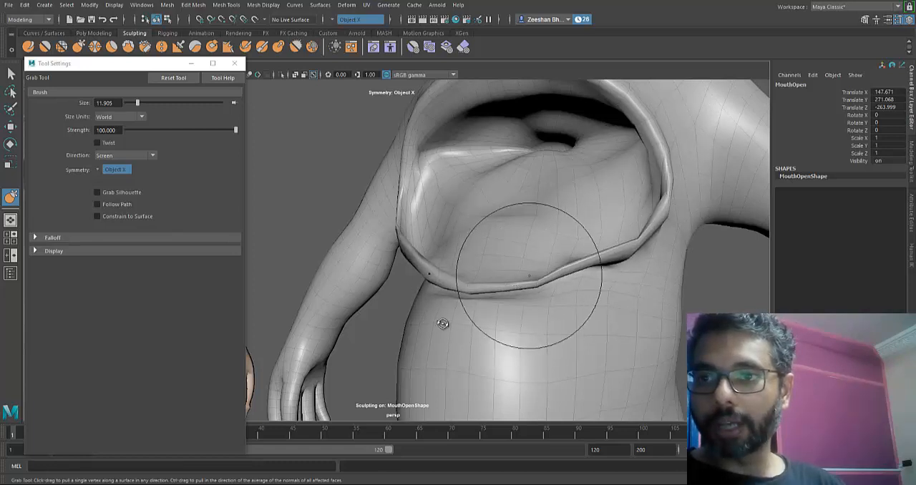
- Undo the last strokes on the lower lip of MouthOpen and reshape its lower corners with the Grab tool
alt+drag(443, 323, 681, 255)
alt+middle_drag(681, 256, 383, 339)
drag(536, 244, 513, 253)
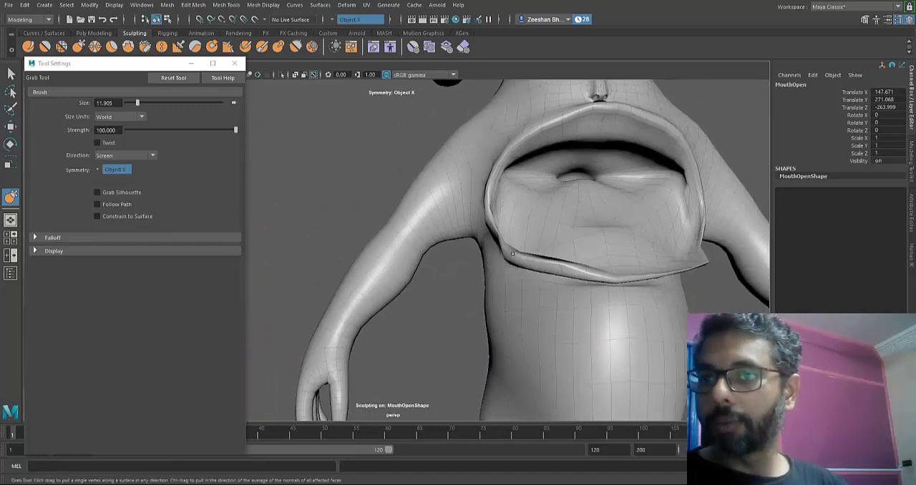
alt+middle_drag(583, 251, 563, 251)
key(ctrl+z)
key(ctrl+z)
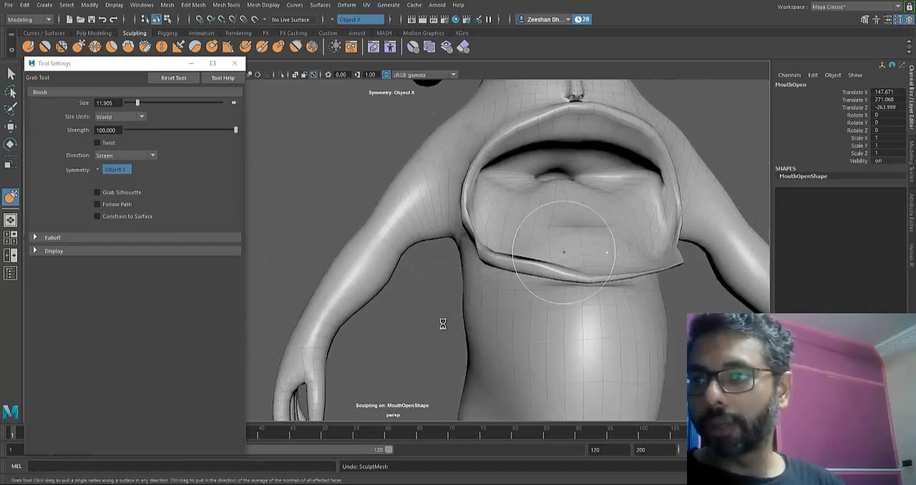
drag(514, 246, 508, 242)
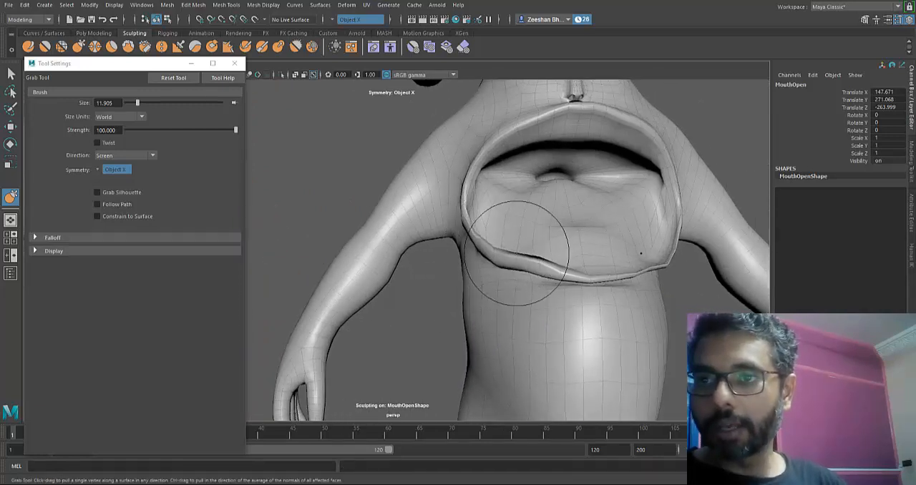
alt+drag(554, 271, 523, 200)
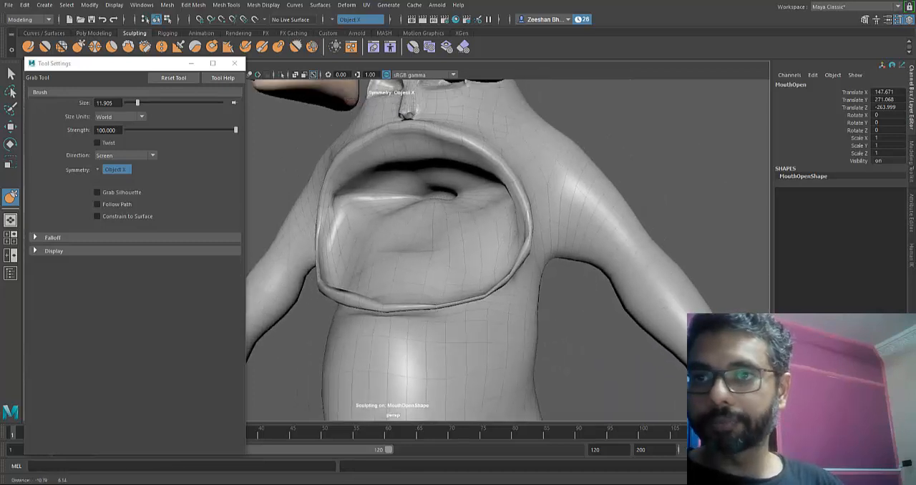
- Pull the upper lip corners of MouthOpen up and outward with the Grab tool to widen the top of the mouth
mouse_move(511, 171)
mouse_down()
mouse_move(499, 151)
mouse_move(462, 130)
mouse_up()
drag(472, 134, 476, 140)
drag(494, 145, 495, 148)
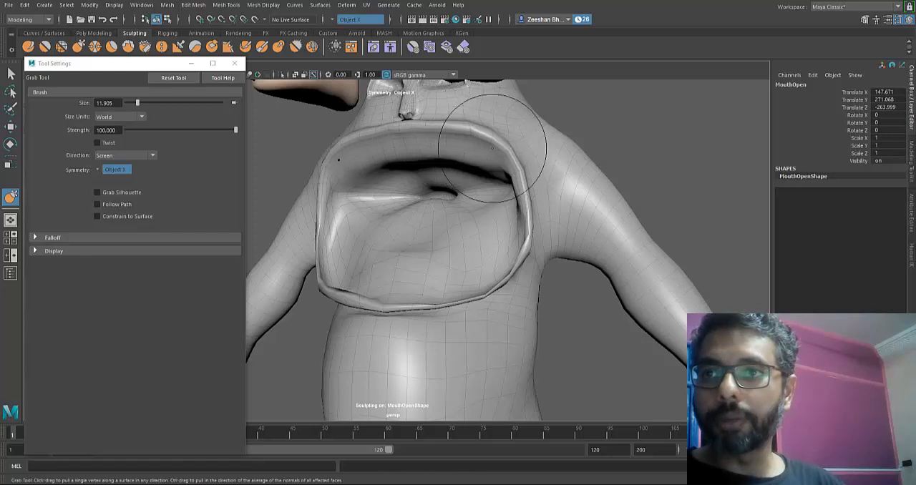
drag(520, 201, 531, 176)
mouse_move(406, 315)
alt+mouse_down()
mouse_move(444, 323)
mouse_move(472, 304)
mouse_move(442, 324)
alt+mouse_up()
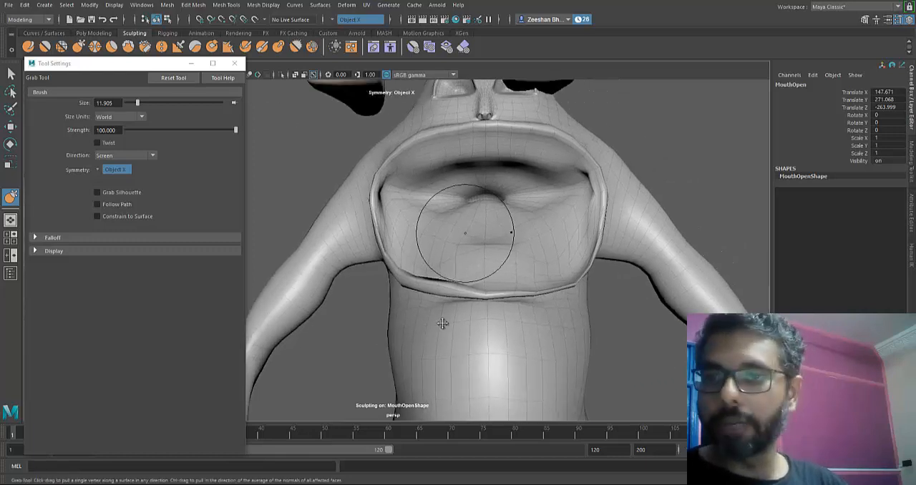
- Even out the lip rim along the sides and bottom of the MouthOpen mouth with the Smooth tool
click(44, 47)
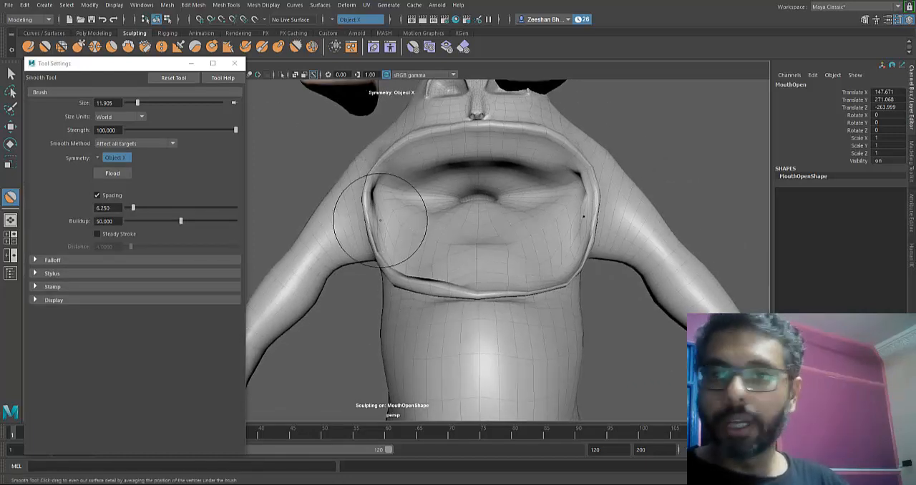
mouse_move(364, 206)
mouse_down()
mouse_move(370, 244)
mouse_move(391, 272)
mouse_move(446, 306)
mouse_up()
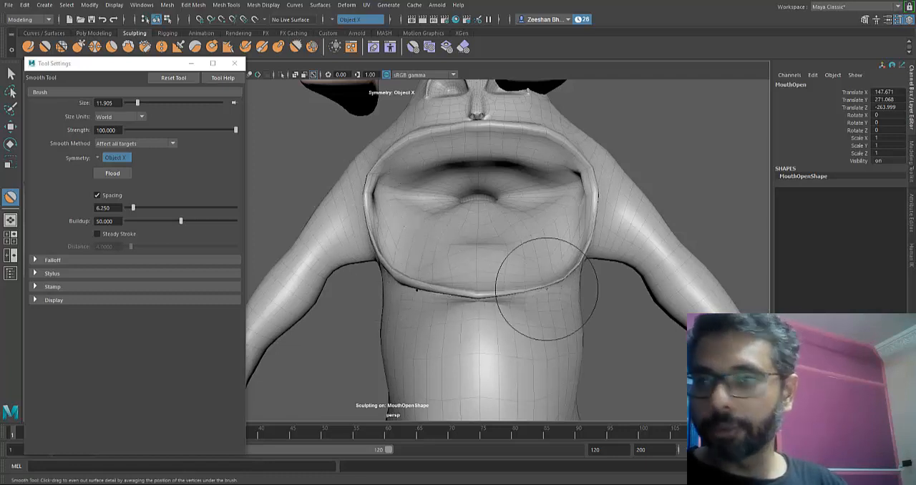
mouse_move(549, 286)
alt+mouse_down()
mouse_move(494, 251)
mouse_move(490, 234)
alt+mouse_up()
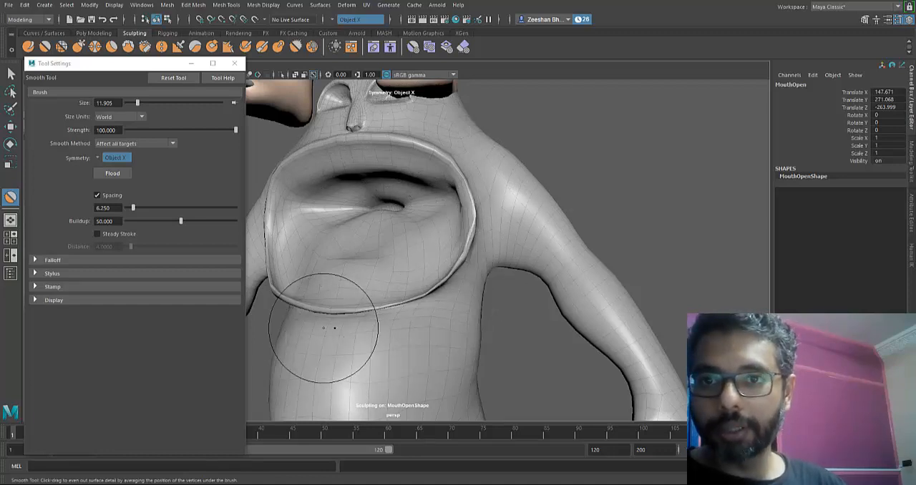
alt+drag(323, 321, 571, 322)
alt+middle_drag(710, 319, 599, 317)
alt+drag(599, 317, 640, 309)
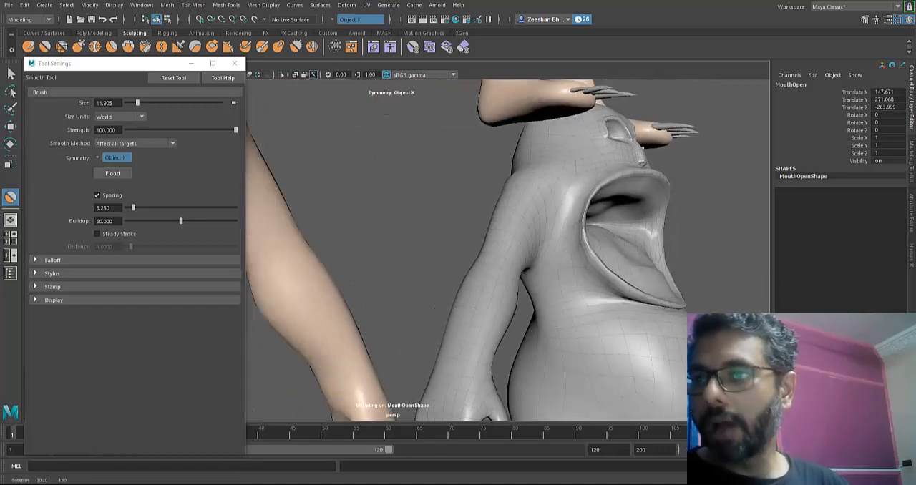
alt+middle_drag(640, 309, 489, 308)
alt+drag(487, 308, 443, 327)
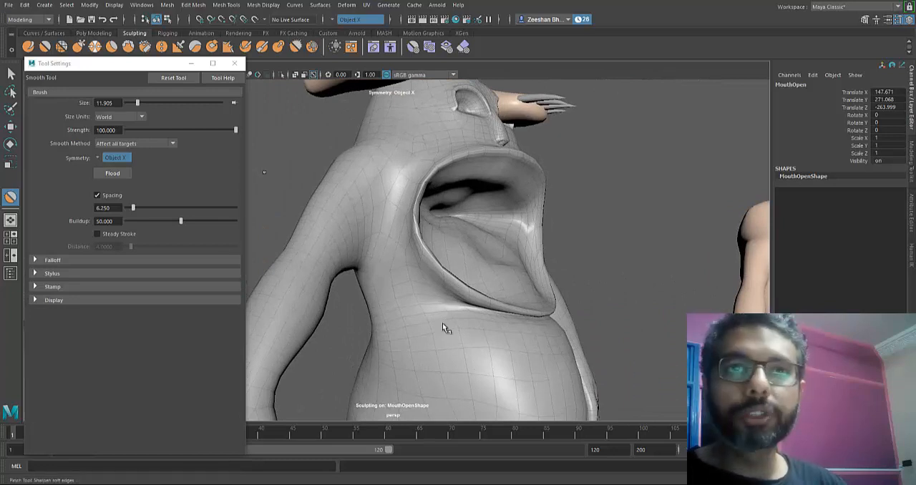
- Push the inner walls and roof of the MouthOpen mouth back with the Grab tool to deepen the cavity
click(78, 47)
drag(456, 242, 462, 265)
drag(451, 222, 461, 239)
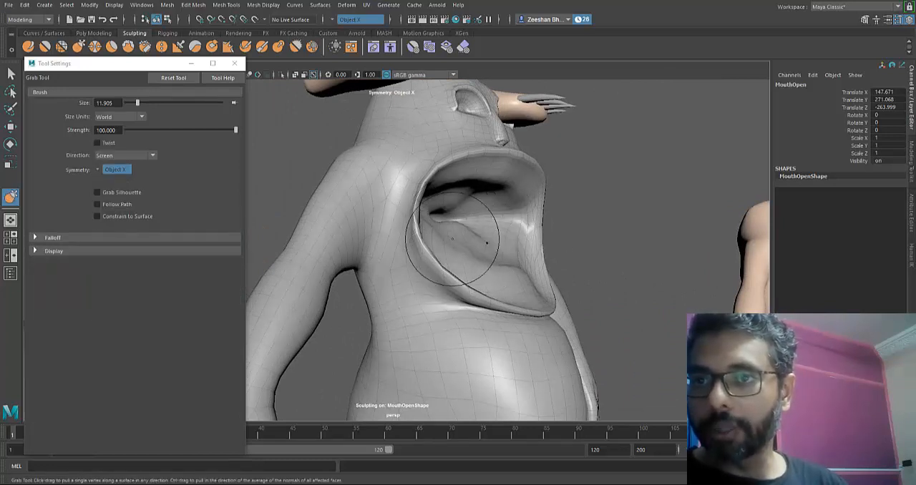
alt+drag(485, 313, 438, 321)
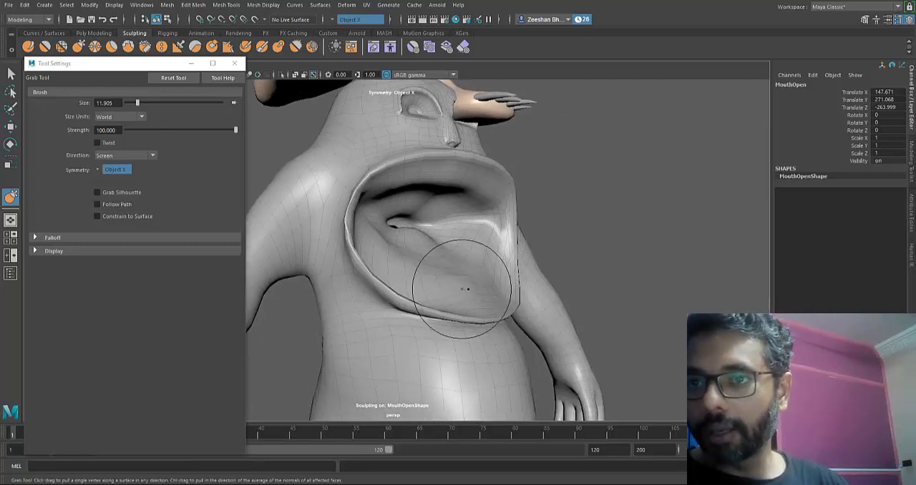
drag(462, 289, 450, 281)
drag(375, 246, 368, 242)
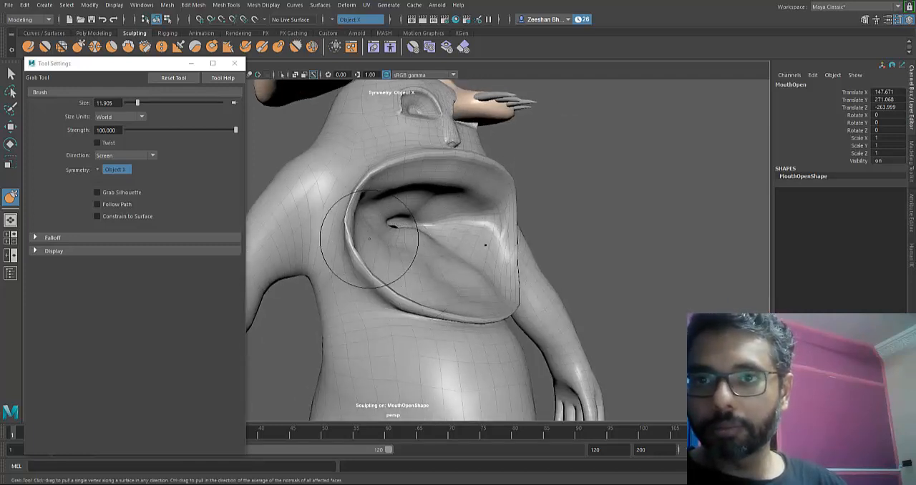
alt+drag(484, 316, 436, 321)
mouse_move(357, 169)
mouse_down()
mouse_move(356, 160)
mouse_move(321, 161)
mouse_move(324, 151)
mouse_move(376, 156)
mouse_move(365, 152)
mouse_up()
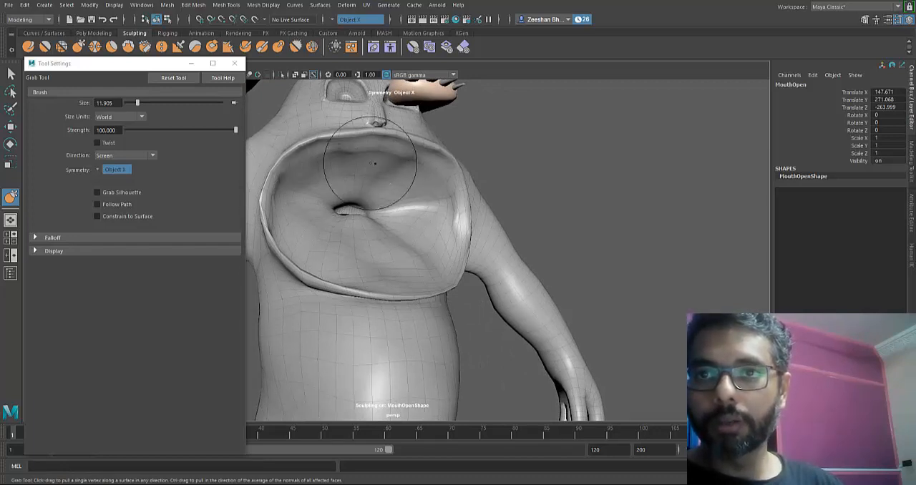
- Reshape the inside of the MouthOpen mouth near its side corner with the Grab tool, working from a side angle
mouse_move(499, 317)
alt+mouse_down()
mouse_move(444, 321)
mouse_move(455, 321)
alt+mouse_up()
alt+middle_drag(455, 320, 443, 324)
alt+drag(443, 323, 399, 322)
alt+middle_drag(398, 322, 515, 316)
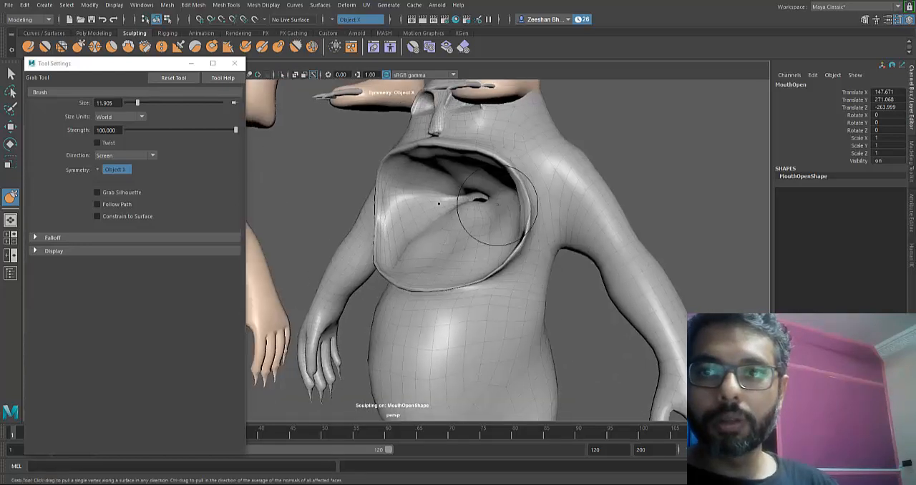
alt+drag(489, 222, 429, 237)
alt+right_drag(442, 322, 450, 323)
alt+middle_drag(443, 324, 512, 231)
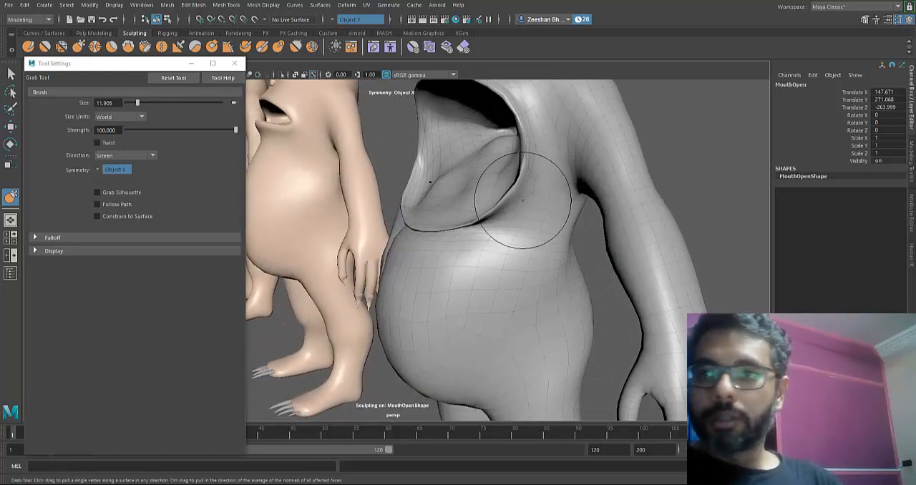
- Push the mouth floor inward behind the lower lip with Grab and undo the last stroke at the mouth corner
alt+middle_drag(523, 201, 521, 234)
alt+right_drag(466, 215, 542, 198)
alt+middle_drag(542, 198, 526, 253)
alt+drag(520, 215, 532, 205)
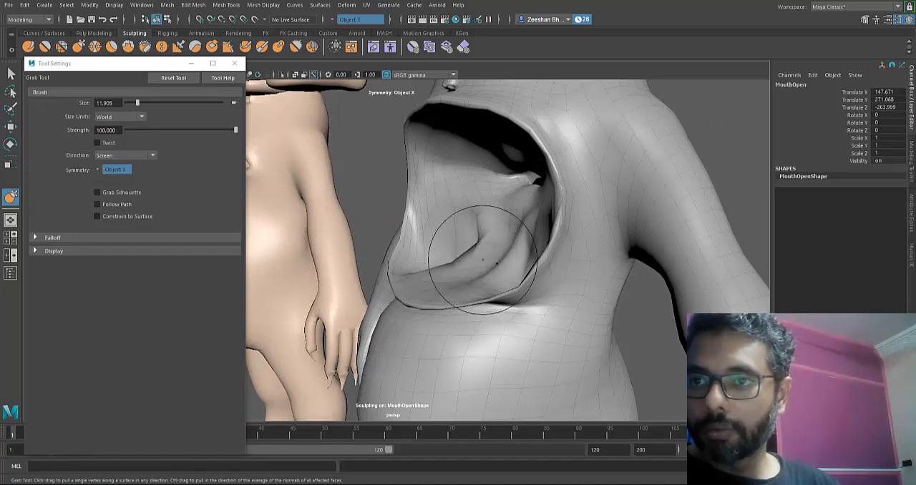
mouse_move(484, 260)
alt+mouse_down()
mouse_move(508, 262)
mouse_move(483, 266)
mouse_move(442, 321)
mouse_move(422, 324)
mouse_move(446, 321)
alt+mouse_up()
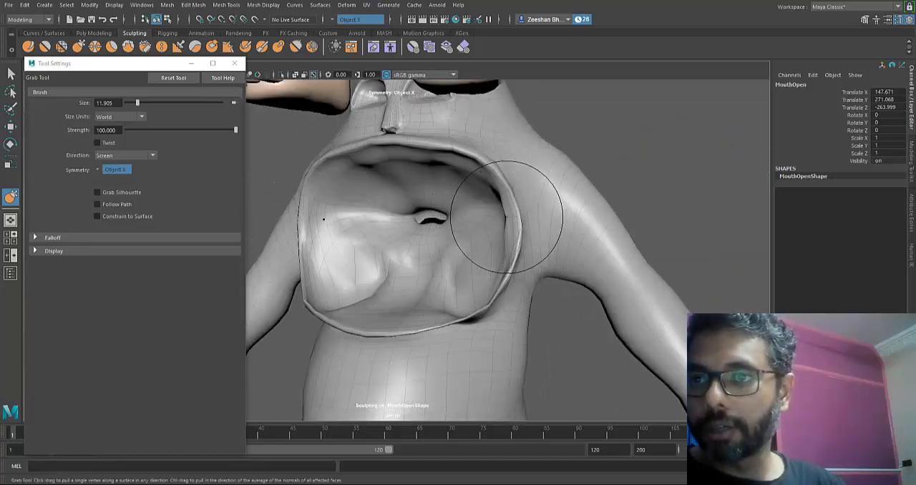
mouse_move(501, 215)
mouse_down()
mouse_move(517, 211)
mouse_move(522, 237)
mouse_move(443, 324)
mouse_up()
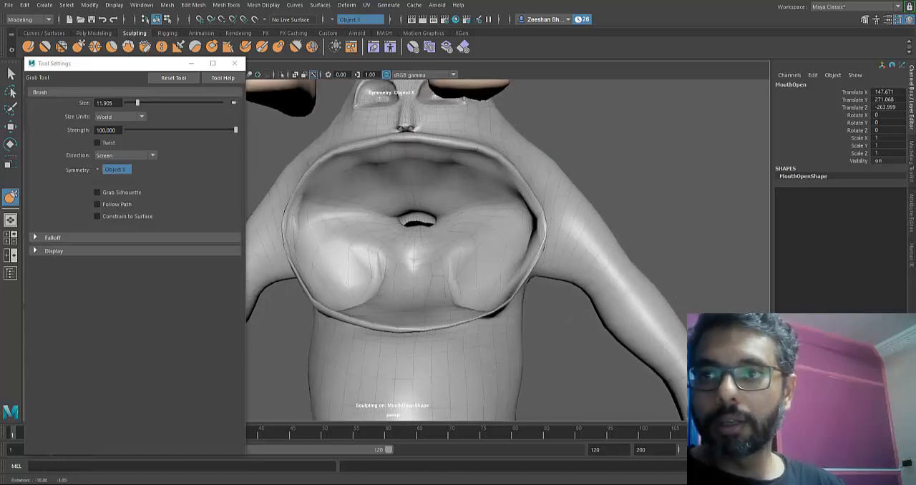
key(ctrl+z)
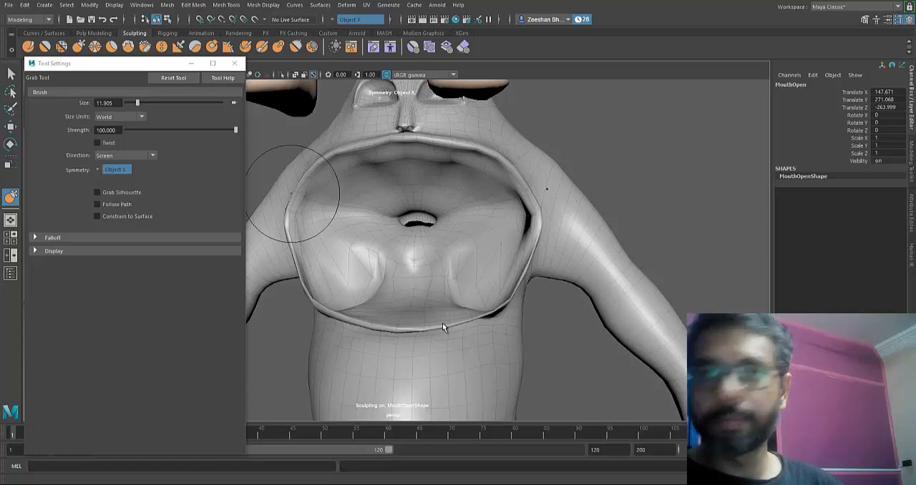
- Smooth the lumpy mouth interior of MouthOpen and the body surface beneath its lower lip with the Smooth tool
key(shift)
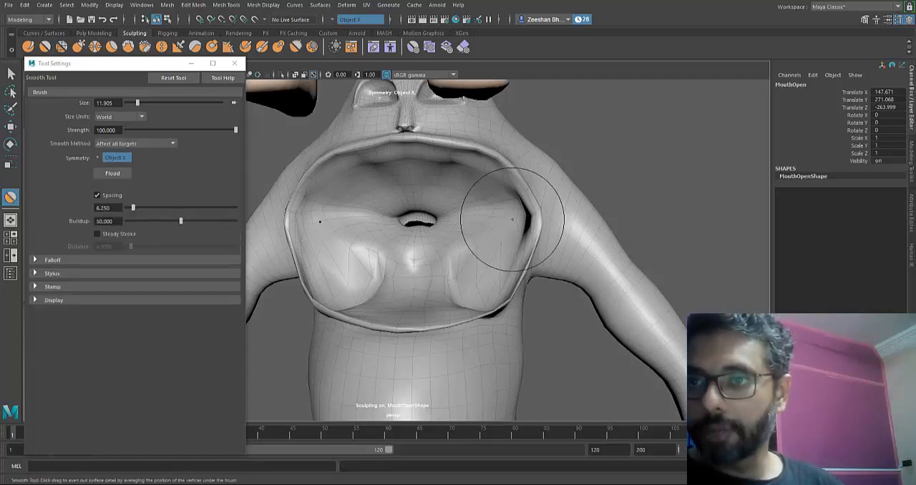
mouse_move(397, 232)
shift+mouse_down()
mouse_move(425, 276)
mouse_move(390, 292)
mouse_move(334, 286)
mouse_move(442, 324)
mouse_move(332, 211)
shift+mouse_up()
alt+drag(384, 155, 444, 323)
alt+middle_drag(434, 318, 535, 237)
mouse_move(535, 237)
alt+mouse_down()
mouse_move(443, 323)
mouse_move(535, 234)
alt+mouse_up()
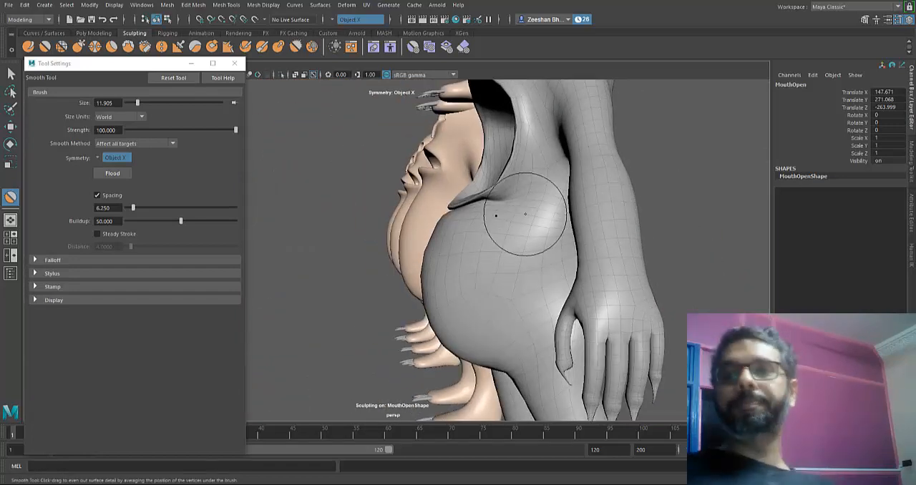
mouse_move(566, 191)
alt+mouse_down()
mouse_move(444, 323)
mouse_move(557, 270)
alt+mouse_up()
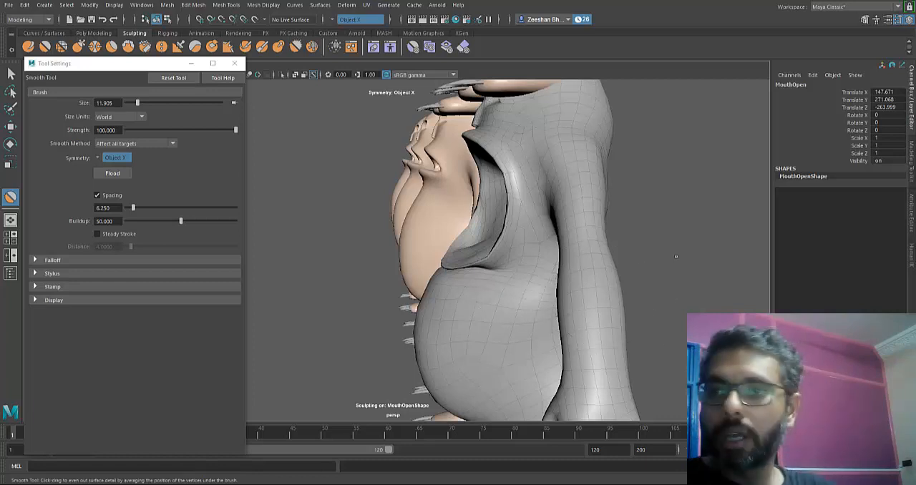
alt+drag(457, 287, 521, 270)
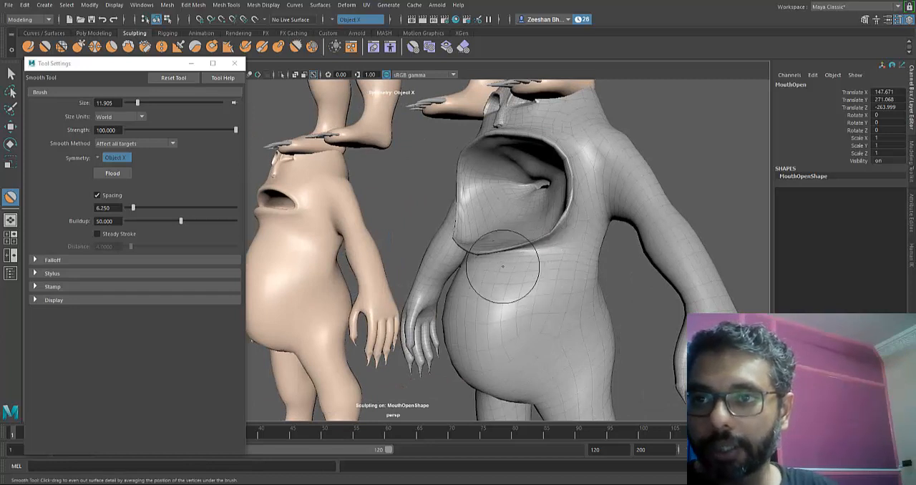
- Enlarge the sculpting brush to 23.464 and undo the trial Smooth stroke on the upper belly
mouse_move(443, 323)
alt+mouse_down()
mouse_move(506, 282)
mouse_move(553, 269)
mouse_move(525, 273)
mouse_move(531, 333)
mouse_move(537, 304)
mouse_move(444, 322)
alt+mouse_up()
key(b)
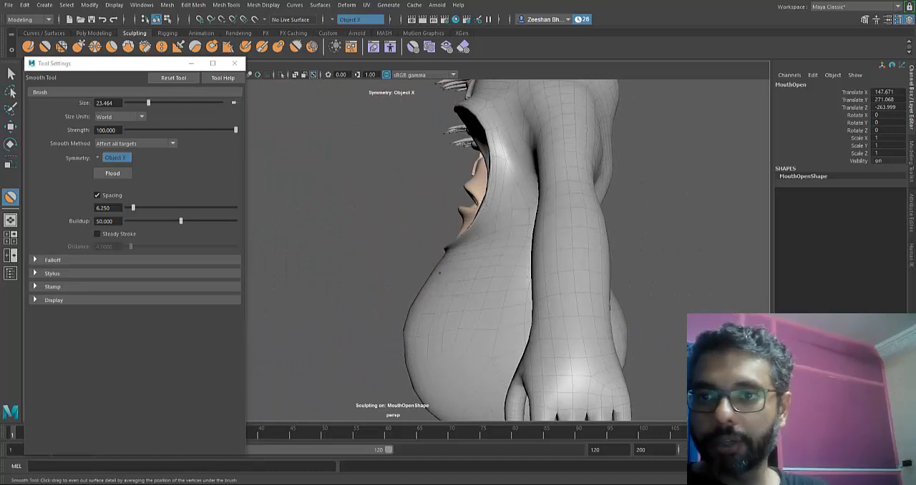
alt+drag(435, 267, 418, 233)
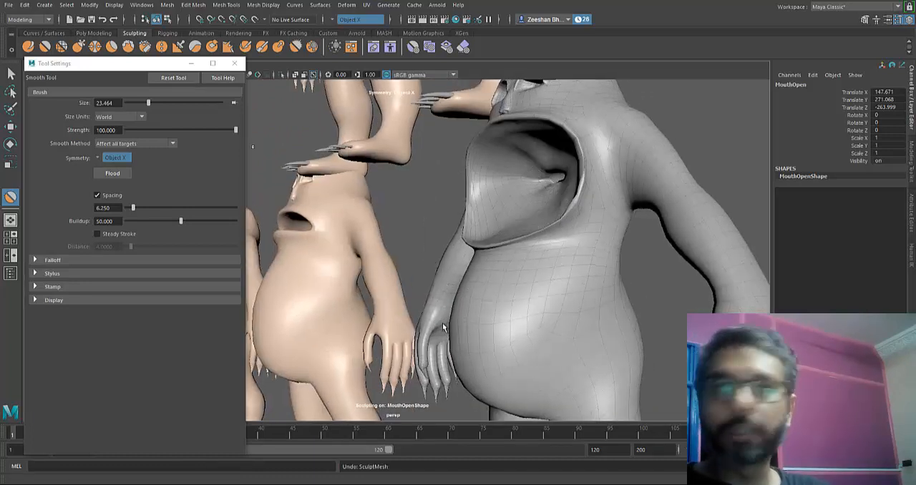
- Reshape the upper belly below the lower lip and adjust the mouth outline of MouthOpen with the Grab tool
click(78, 46)
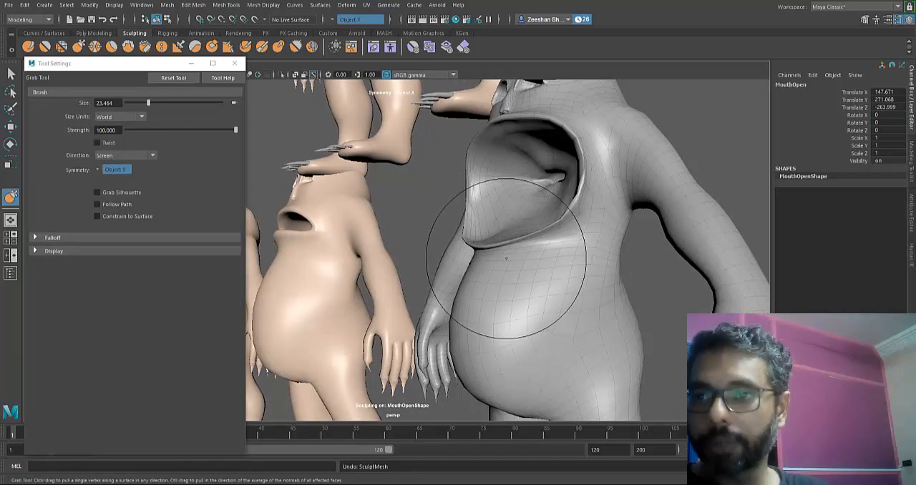
alt+drag(519, 267, 469, 281)
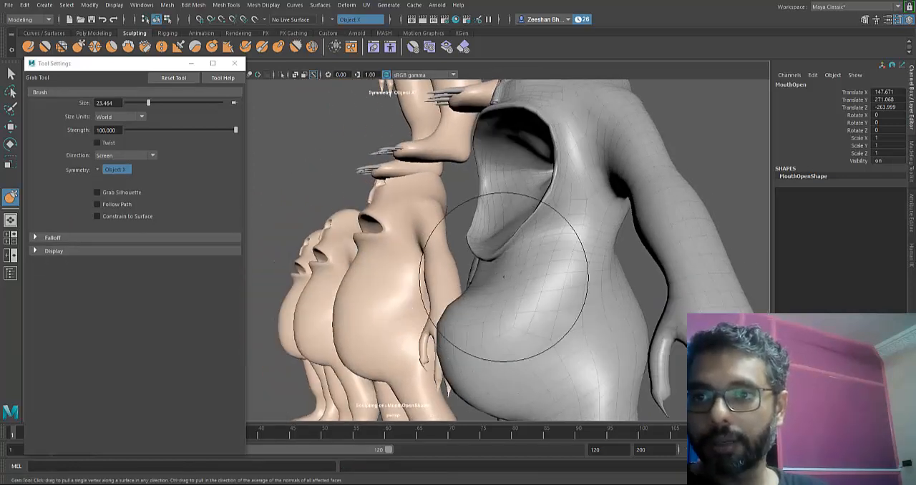
alt+drag(527, 271, 569, 320)
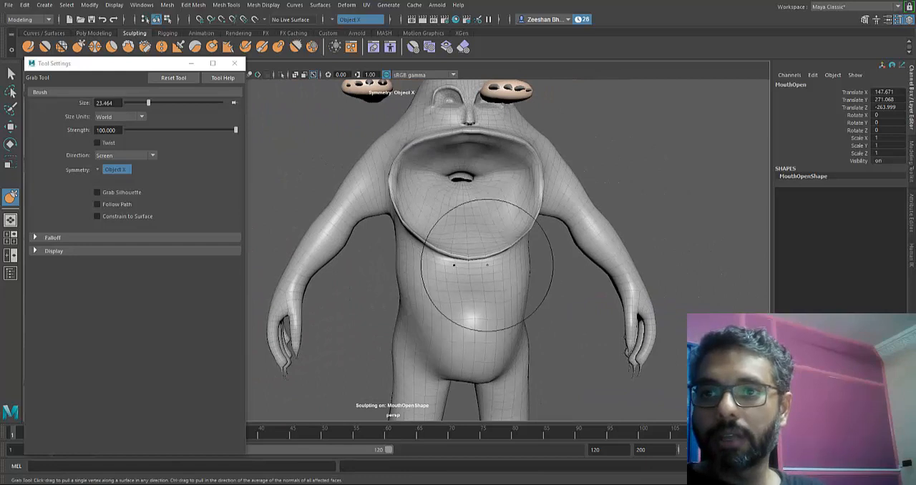
alt+drag(472, 249, 452, 252)
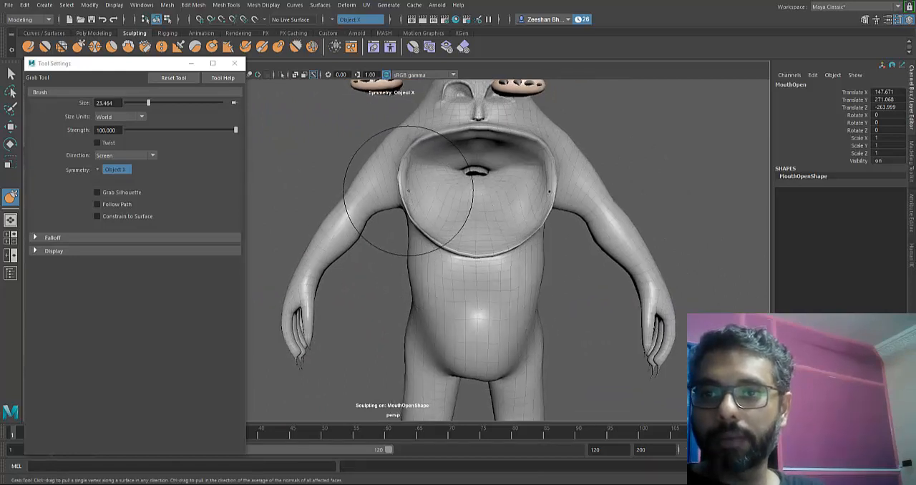
alt+drag(432, 222, 442, 323)
alt+right_drag(441, 323, 442, 324)
alt+drag(351, 279, 532, 252)
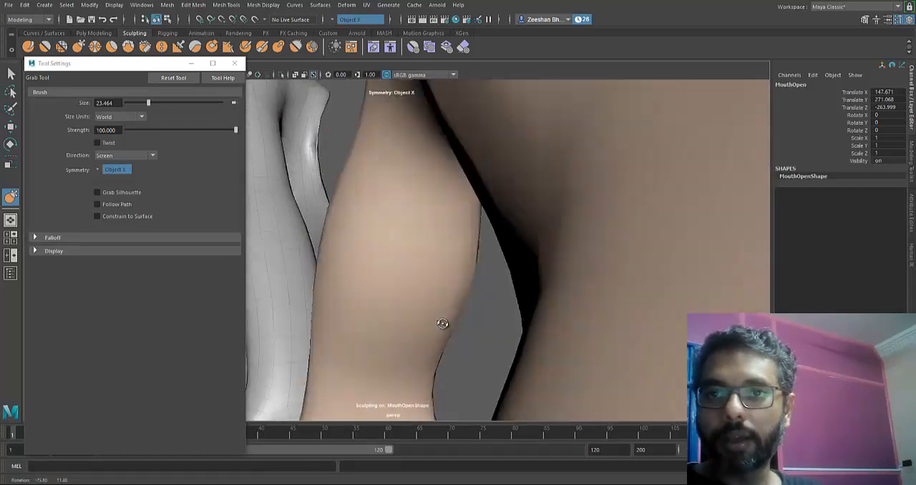
- Examine the open mouth and upper belly of MouthOpen from several angles
mouse_move(442, 324)
alt+mouse_down()
mouse_move(482, 280)
mouse_move(438, 326)
mouse_move(426, 312)
mouse_move(545, 325)
alt+mouse_up()
scroll(483, 280, down, 3)
alt+middle_drag(442, 324, 419, 350)
alt+right_drag(419, 350, 465, 337)
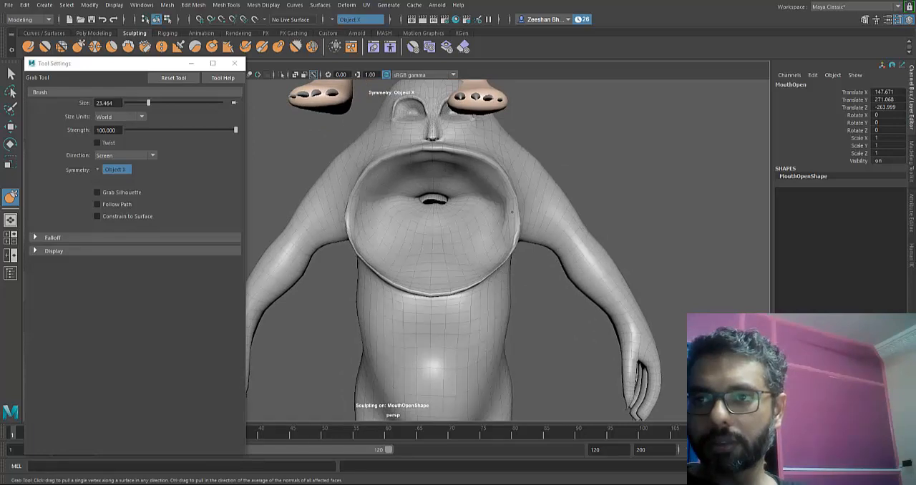
alt+drag(401, 308, 444, 322)
alt+right_drag(444, 321, 370, 293)
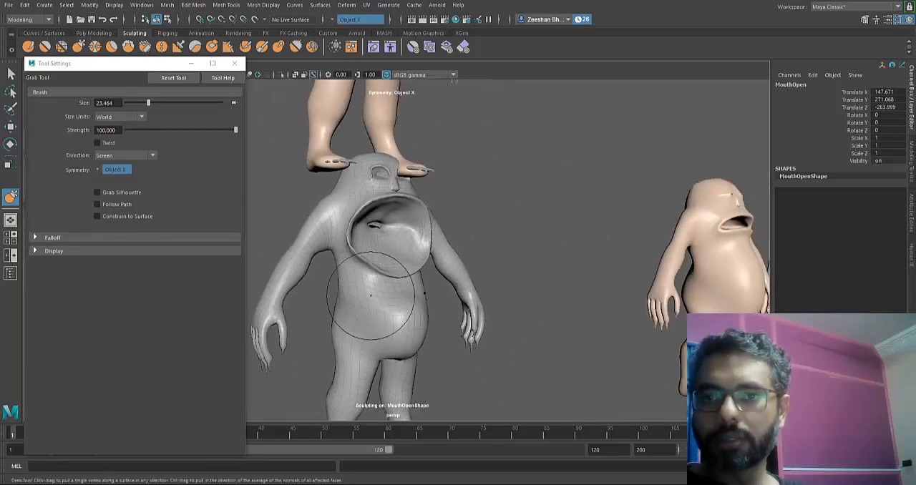
alt+middle_drag(370, 293, 442, 326)
- Select the MouthClose mesh and activate the Grab sculpting tool for its mouth
key(q)
click(290, 315)
alt+middle_drag(290, 315, 444, 327)
alt+drag(502, 327, 442, 327)
scroll(443, 325, up, 5)
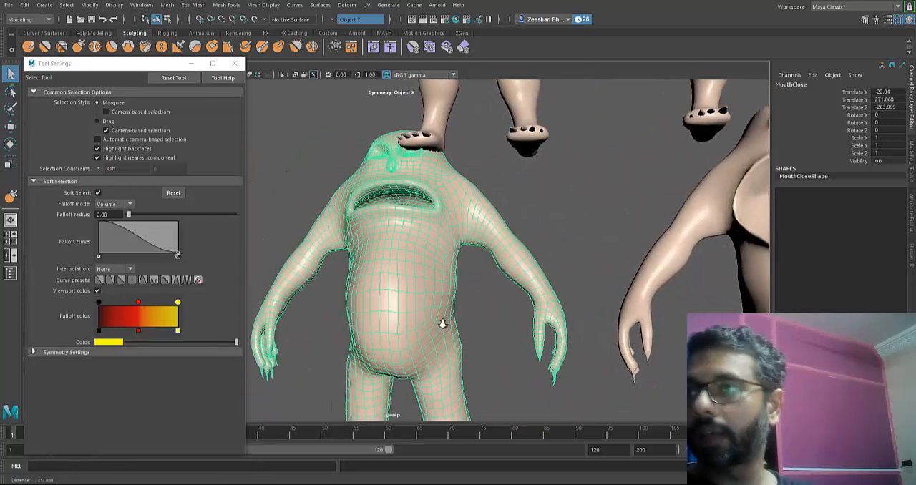
alt+drag(443, 323, 443, 328)
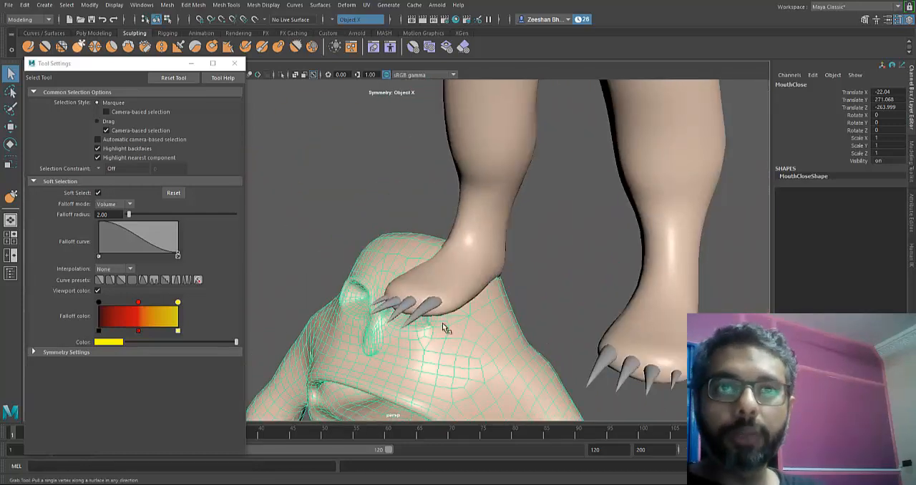
click(78, 46)
alt+drag(524, 279, 444, 324)
scroll(444, 324, up, 3)
alt+middle_drag(444, 325, 434, 337)
- Set the Grab brush size to 15.658 and move the lips of MouthClose closer together
key(b)
mouse_move(479, 237)
mouse_down()
mouse_move(433, 237)
mouse_move(466, 222)
mouse_move(508, 224)
mouse_move(507, 213)
mouse_move(460, 202)
mouse_move(457, 172)
mouse_move(412, 191)
mouse_up()
key(b)
alt+middle_drag(411, 190, 537, 201)
alt+right_drag(537, 201, 512, 201)
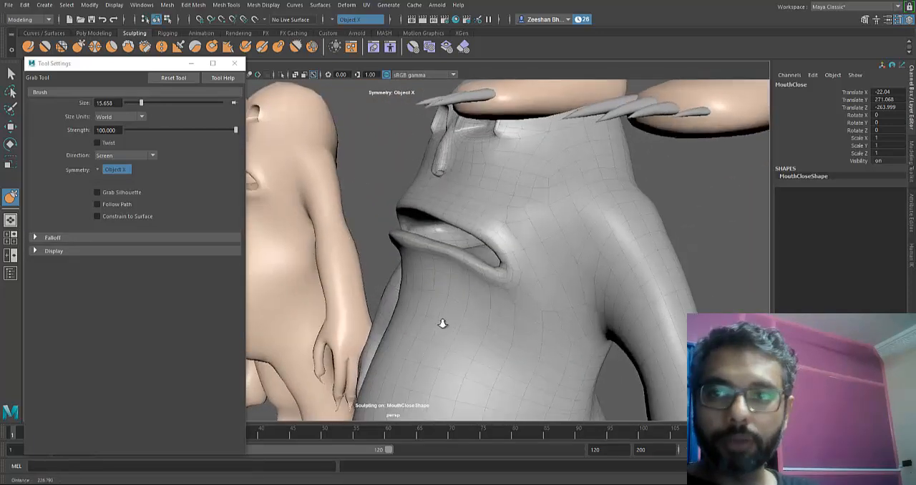
alt+right_drag(443, 323, 450, 242)
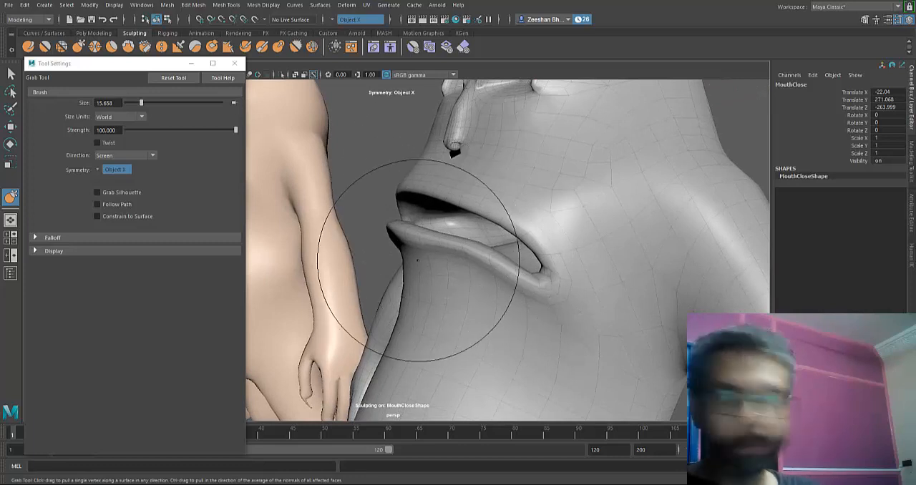
- Reduce the Grab brush to 9.657 and pull the lower and upper lips of MouthClose together
key(b)
mouse_move(458, 257)
mouse_down()
mouse_move(421, 258)
mouse_move(446, 258)
mouse_move(437, 251)
mouse_up()
mouse_move(482, 274)
mouse_down()
mouse_move(485, 260)
mouse_move(519, 264)
mouse_up()
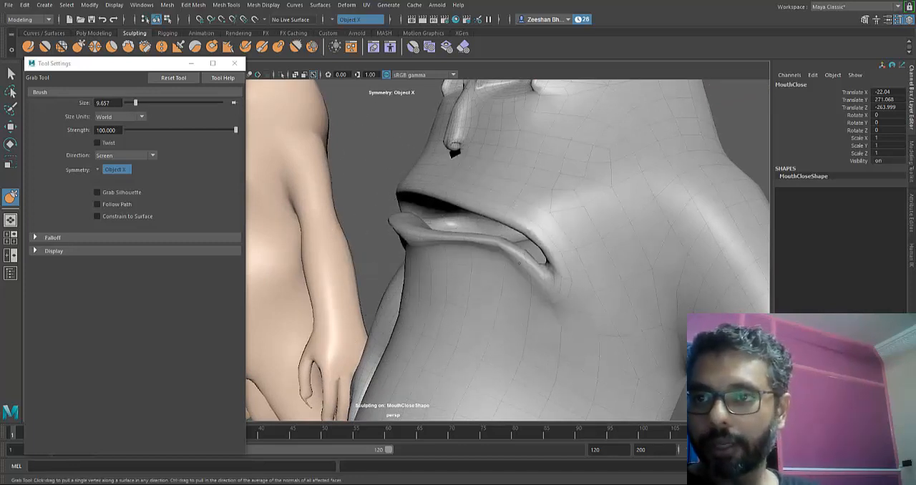
mouse_move(525, 212)
mouse_down()
mouse_move(516, 225)
mouse_move(390, 214)
mouse_move(459, 204)
mouse_up()
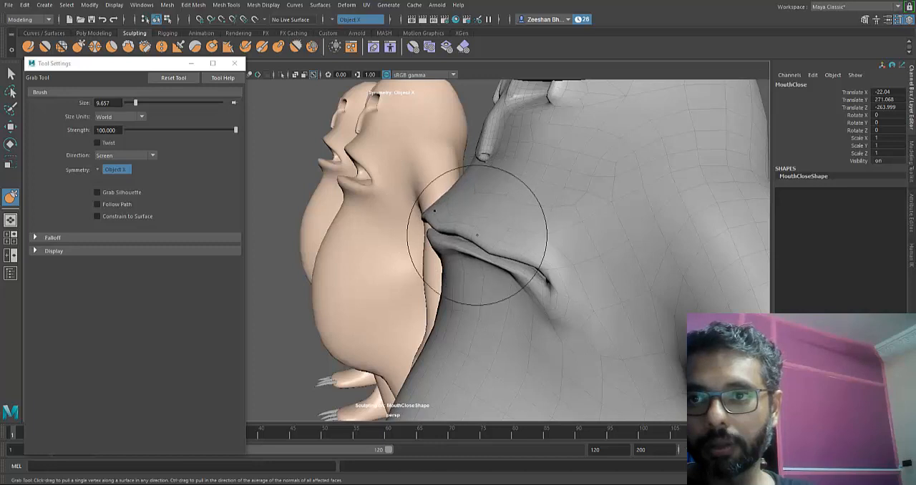
- Reshape the mouth corners and lower lip of MouthClose with Grab to close the remaining gaps
mouse_move(553, 308)
mouse_down()
mouse_move(566, 308)
mouse_move(549, 289)
mouse_move(443, 324)
mouse_move(613, 277)
mouse_up()
mouse_move(569, 301)
alt+mouse_down()
mouse_move(446, 321)
mouse_move(550, 305)
alt+mouse_up()
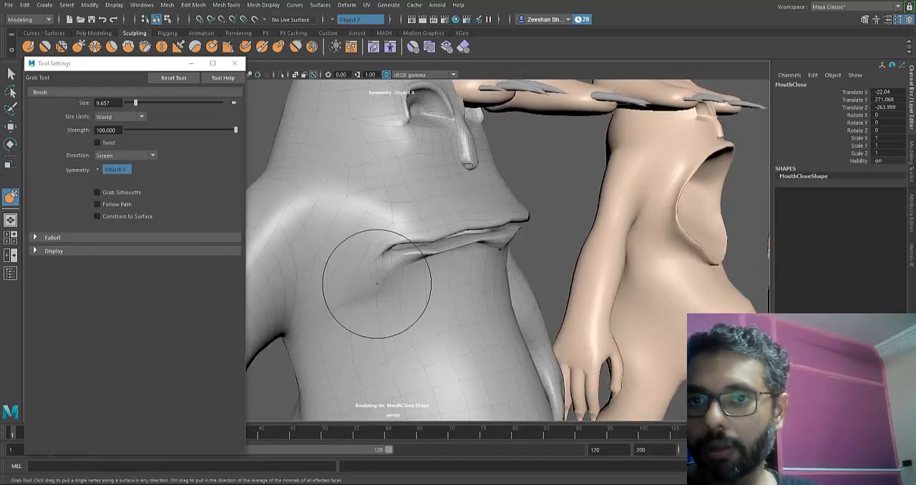
drag(347, 210, 356, 210)
drag(411, 208, 431, 205)
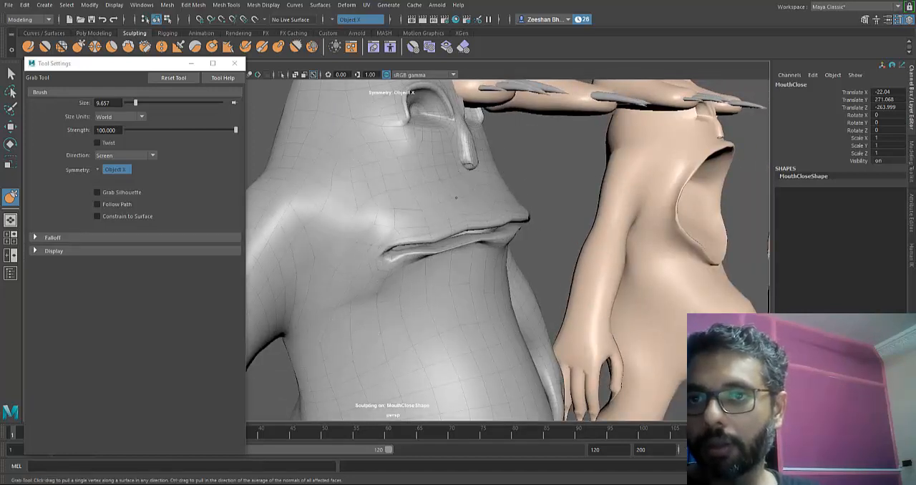
drag(417, 269, 418, 258)
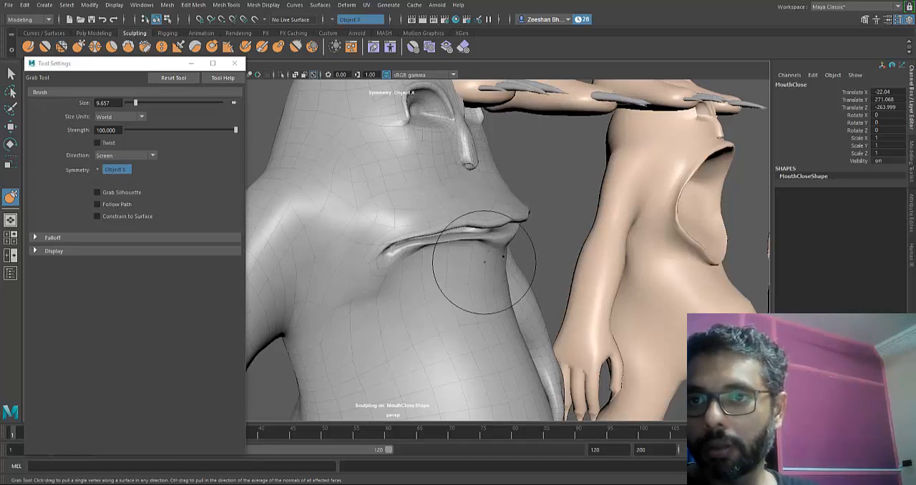
alt+drag(442, 324, 431, 274)
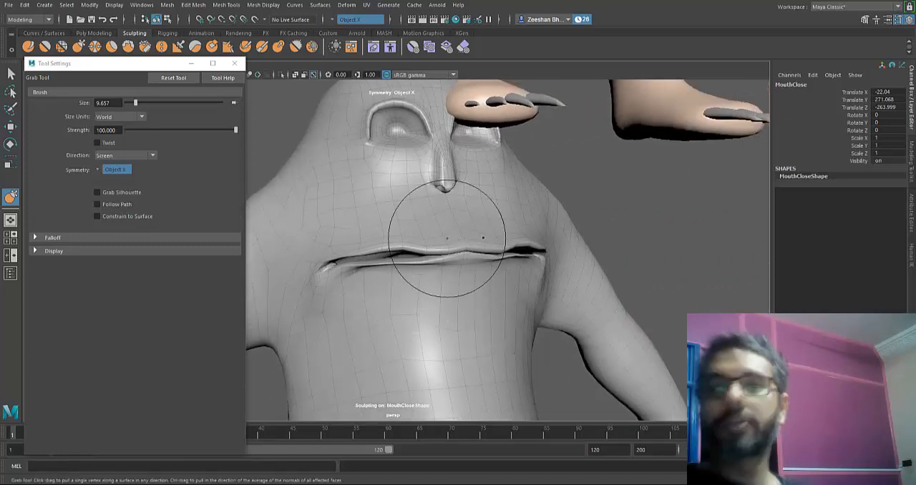
- Smooth the lips, mouth corners and body surface beneath the mouth of MouthClose with the Smooth tool
alt+drag(493, 308, 379, 315)
alt+drag(581, 227, 527, 277)
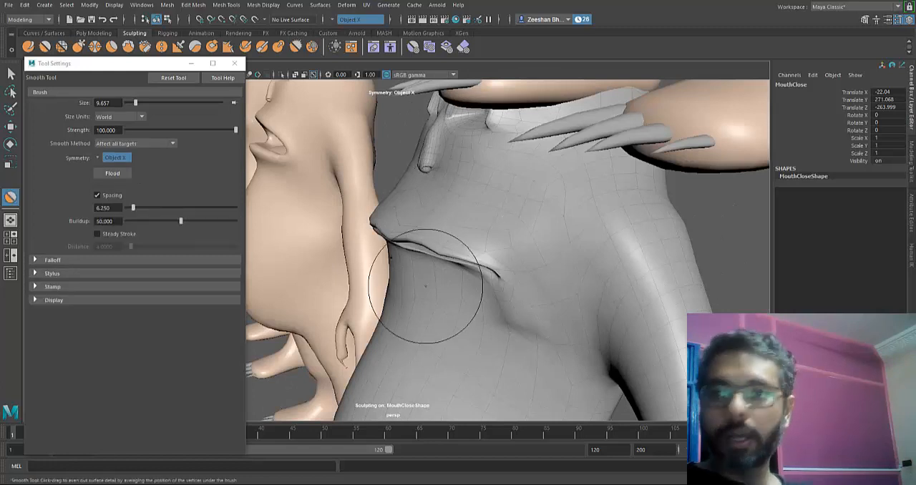
alt+drag(491, 308, 437, 315)
alt+drag(387, 229, 394, 257)
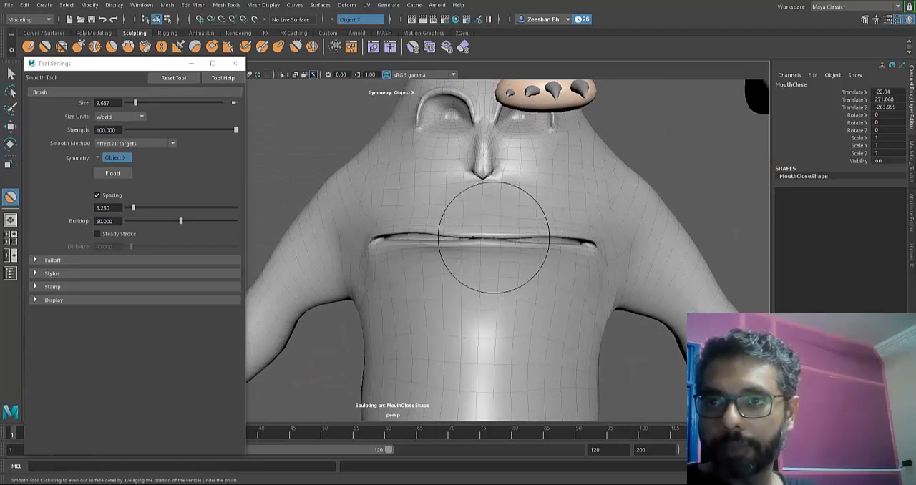
alt+drag(436, 295, 442, 321)
alt+middle_drag(441, 321, 467, 276)
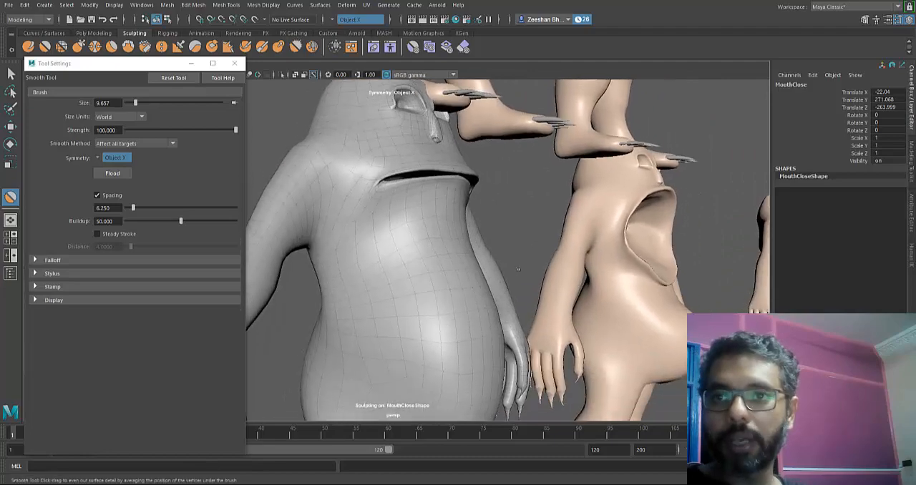
- Leave sculpting and examine the lip profile of MouthClose from the side and close up
key(q)
alt+drag(443, 327, 444, 328)
alt+right_drag(444, 327, 444, 327)
alt+middle_drag(444, 328, 444, 327)
alt+drag(444, 327, 444, 327)
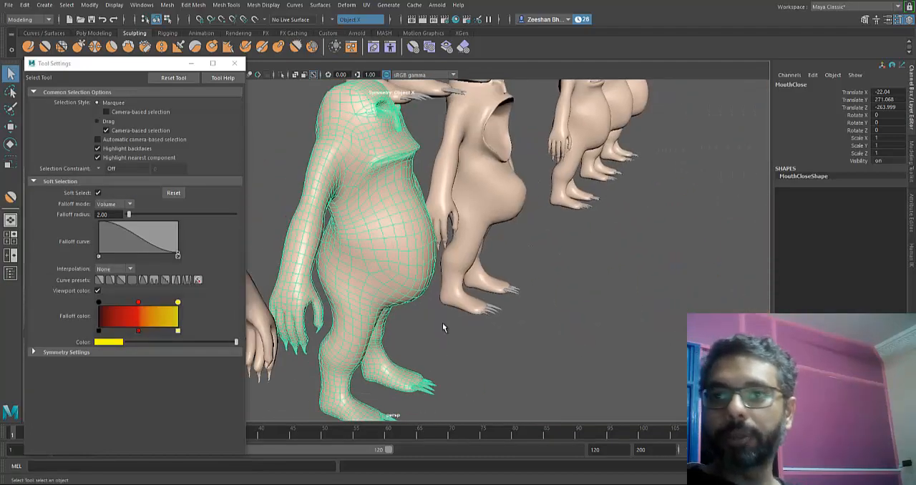
alt+right_drag(444, 327, 444, 326)
alt+middle_drag(444, 327, 444, 327)
alt+drag(444, 327, 443, 327)
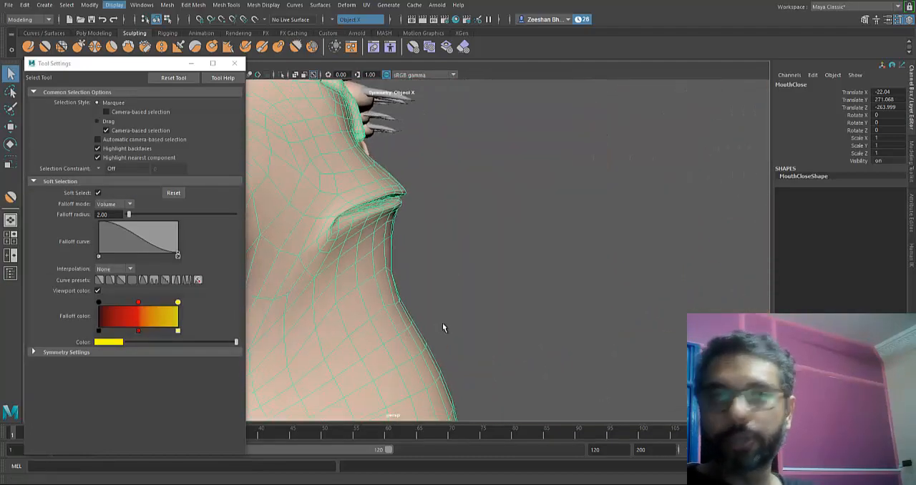
- Set the Grab brush size to 12.560 and reshape the lower lip of MouthClose against the upper lip
click(77, 47)
mouse_move(353, 238)
alt+mouse_down()
mouse_move(372, 231)
mouse_move(444, 323)
mouse_move(496, 256)
alt+mouse_up()
key(b)
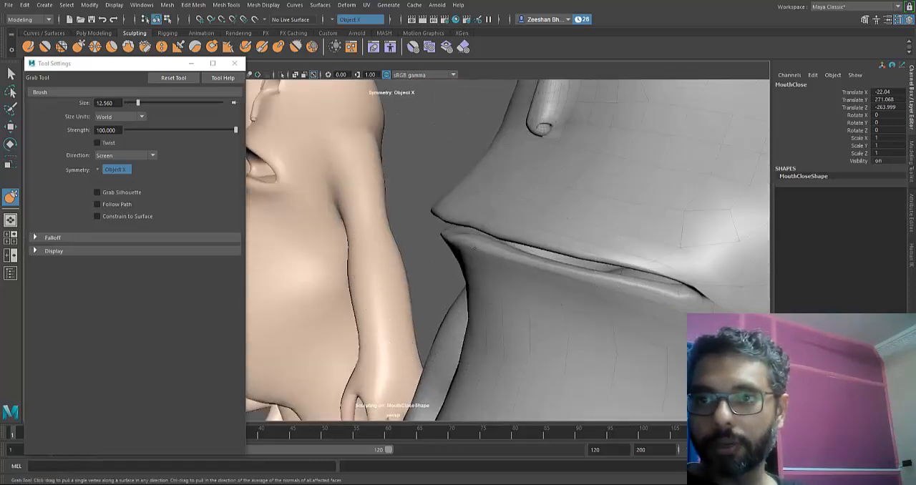
alt+drag(466, 252, 494, 257)
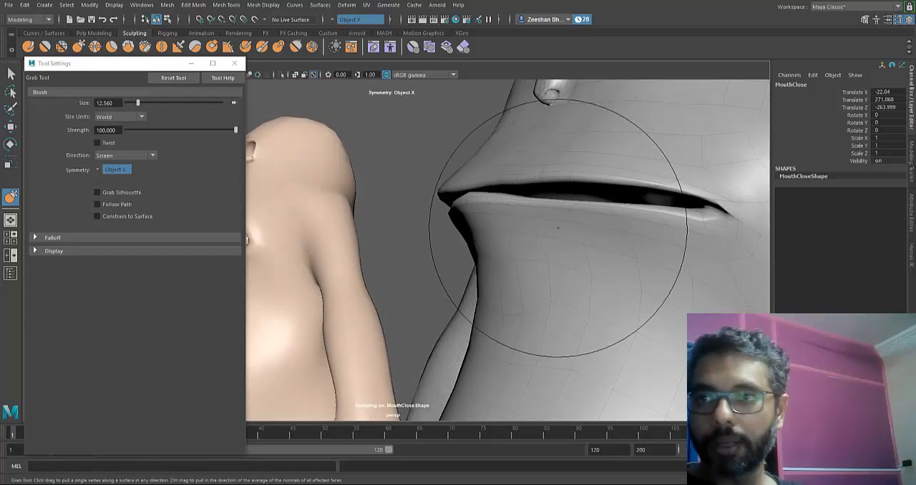
mouse_move(542, 209)
alt+mouse_down()
mouse_move(485, 225)
mouse_move(466, 219)
mouse_move(469, 228)
alt+mouse_up()
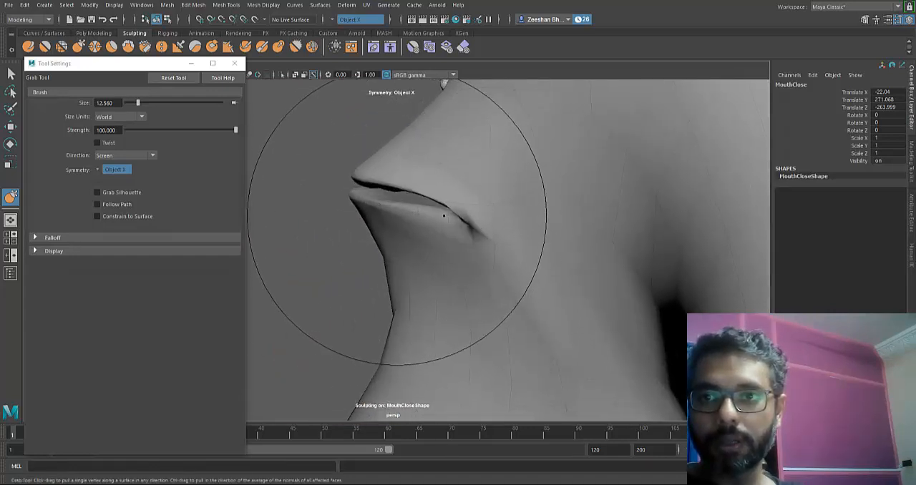
- Undo the last Grab strokes at the mouth corner of MouthClose and readjust its lip line
key(ctrl+z)
key(ctrl+z)
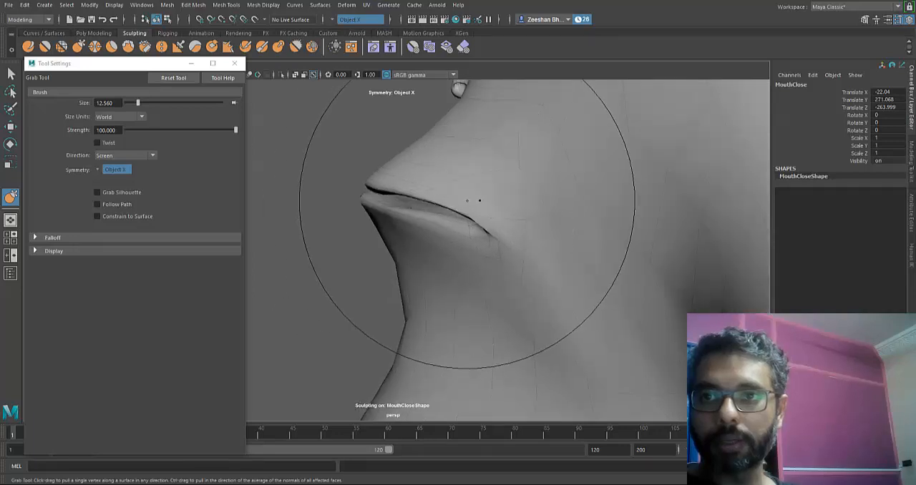
mouse_move(477, 201)
alt+mouse_down()
mouse_move(566, 254)
mouse_move(514, 223)
mouse_move(409, 215)
alt+mouse_up()
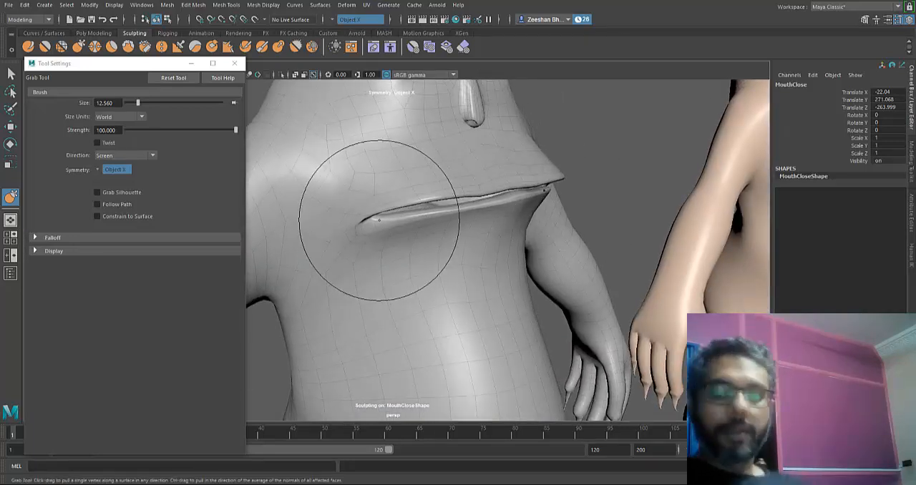
alt+drag(448, 215, 560, 207)
alt+right_drag(561, 207, 366, 266)
alt+middle_drag(366, 266, 460, 248)
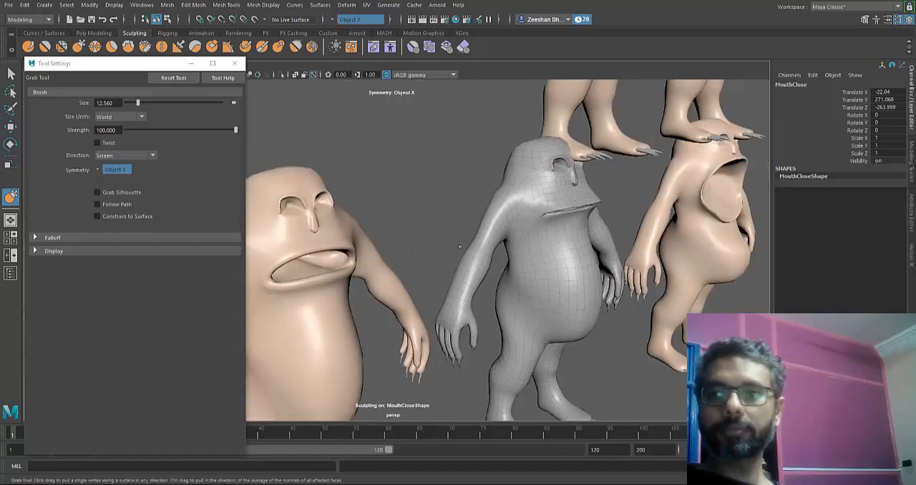
- Select the MouthSad mesh and start sculpting its mouth with the Grab tool
key(q)
key(ctrl+z)
key(ctrl+z)
key(ctrl+z)
key(ctrl+z)
key(ctrl+z)
key(ctrl+z)
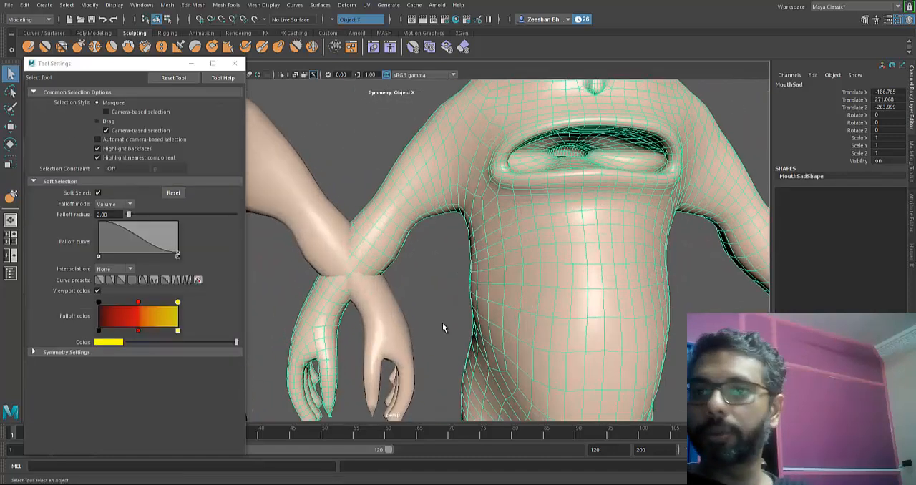
key(y)
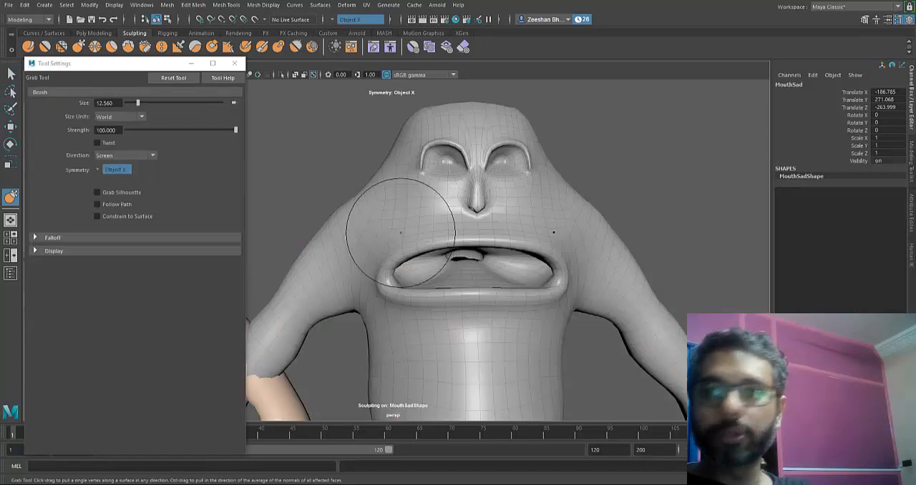
alt+drag(440, 264, 288, 207)
alt+middle_drag(289, 207, 444, 323)
key(b)
- Pull the mouth corners of MouthSad downward and arch its upper lip using a 17.096 Grab brush
mouse_move(474, 250)
mouse_down()
mouse_move(515, 245)
mouse_move(506, 275)
mouse_move(527, 278)
mouse_up()
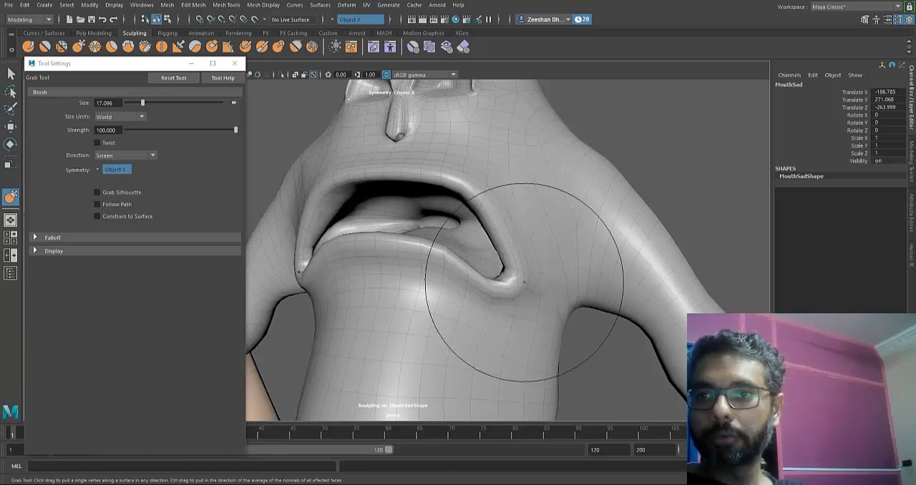
alt+drag(554, 245, 641, 223)
alt+right_drag(641, 224, 613, 219)
alt+middle_drag(614, 219, 554, 244)
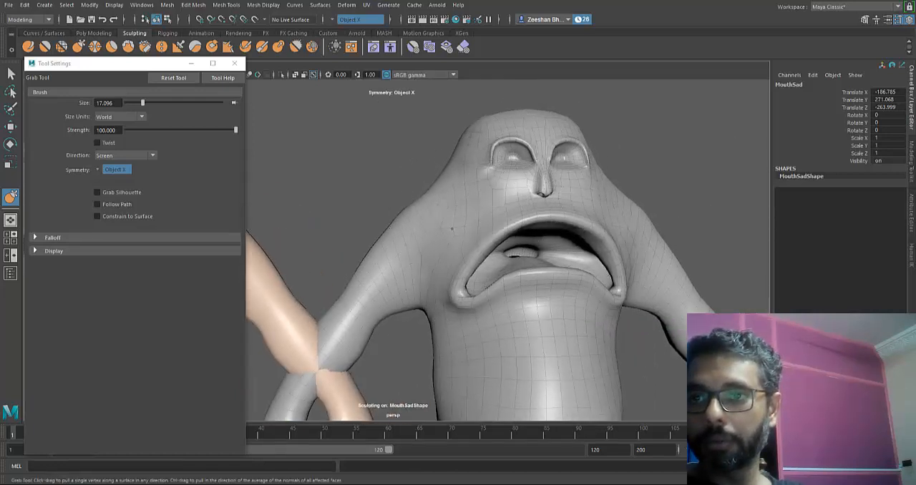
alt+drag(509, 225, 502, 219)
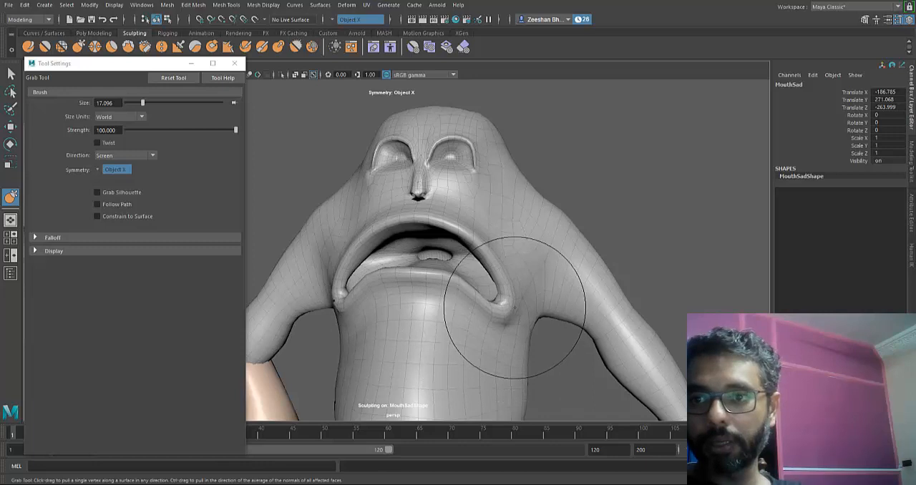
- Refine the drooping mouth corners and lower lip curve of MouthSad with the Grab tool
alt+drag(416, 324, 581, 317)
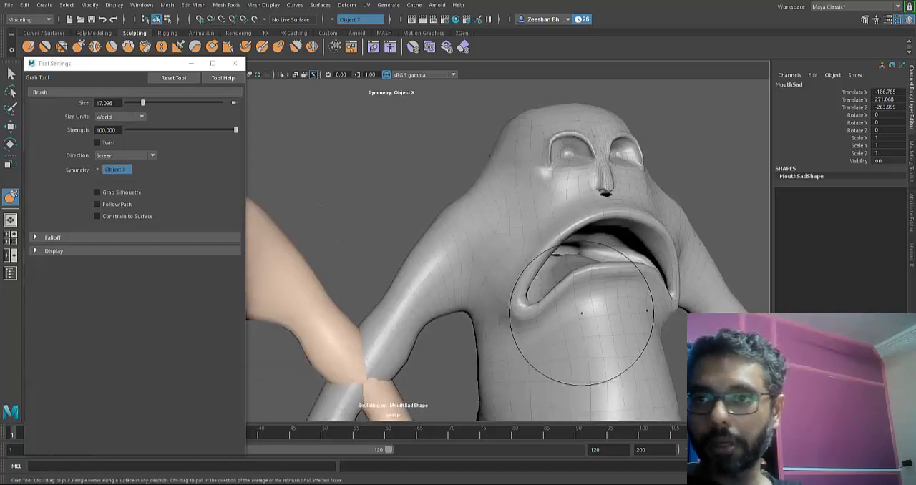
alt+middle_drag(580, 318, 491, 318)
alt+right_drag(492, 319, 541, 321)
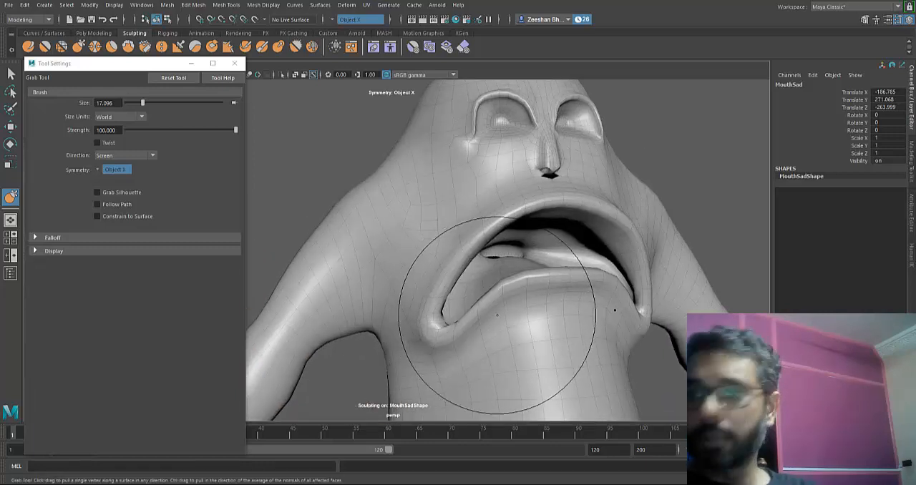
mouse_move(457, 329)
mouse_down()
mouse_move(435, 344)
mouse_move(420, 283)
mouse_move(442, 323)
mouse_up()
- Adjust the mouth interior and the middle of the lips of MouthSad with Grab strokes
alt+drag(559, 273, 592, 254)
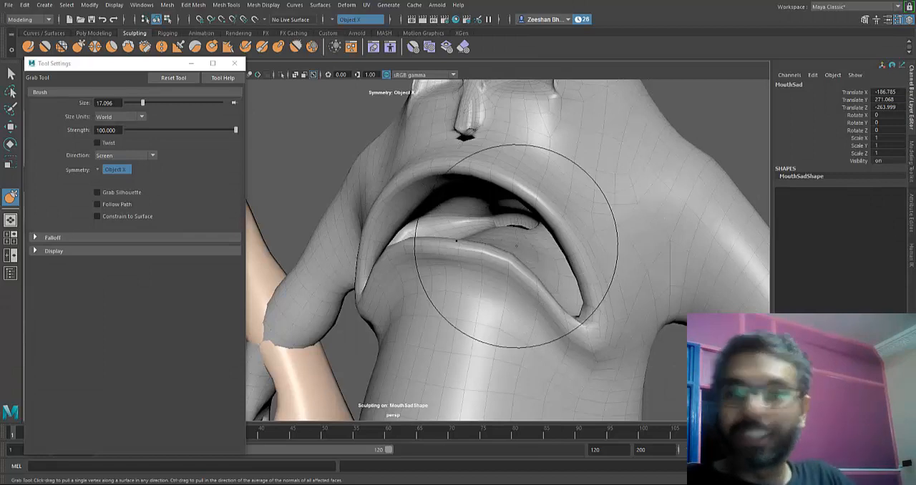
alt+drag(517, 246, 483, 242)
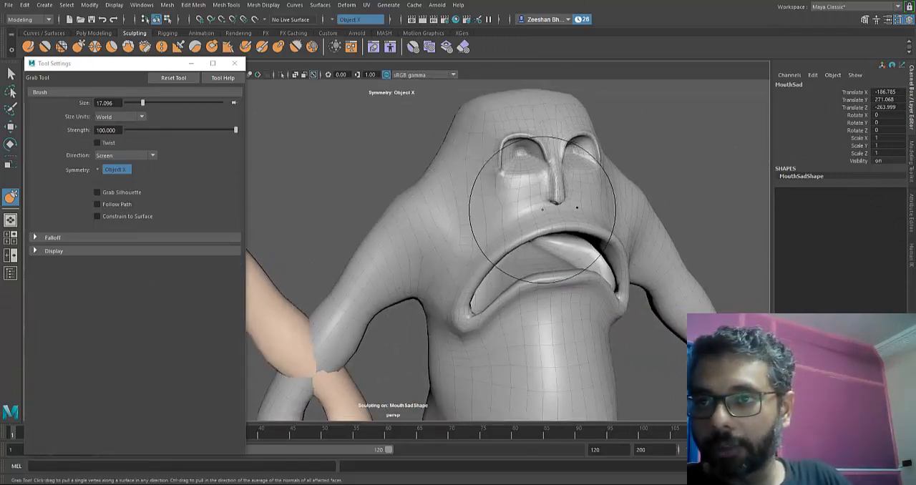
alt+drag(586, 222, 544, 220)
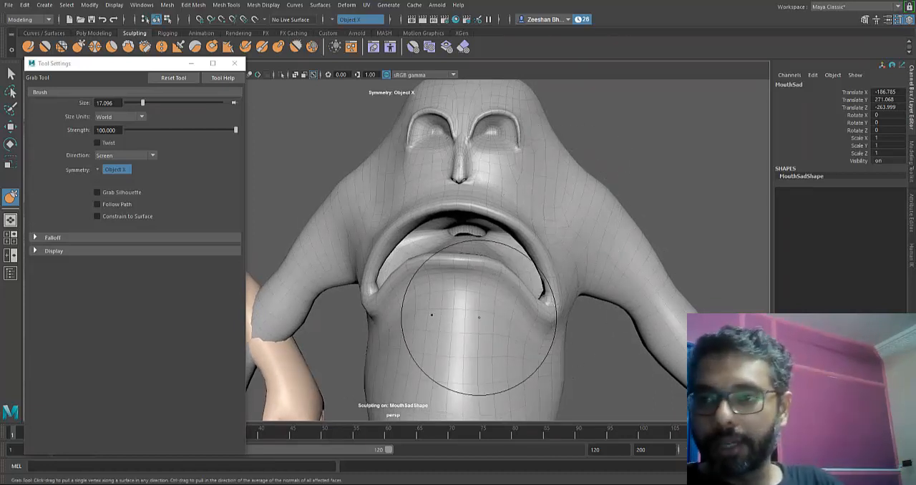
- Adjust the surface below the lower lip and mouth corners of MouthSad, and select the MouthHappy mesh
drag(472, 307, 474, 309)
mouse_move(474, 309)
mouse_down()
mouse_move(470, 300)
mouse_move(498, 323)
mouse_up()
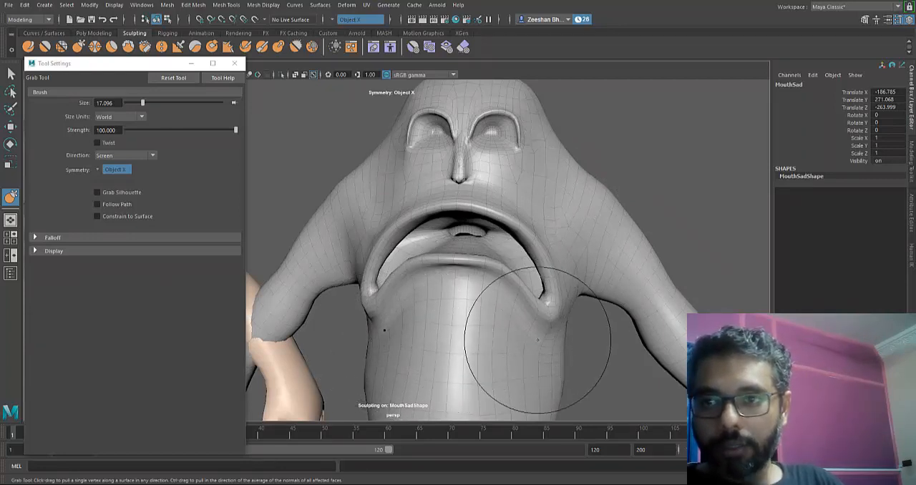
alt+drag(512, 347, 443, 327)
key(q)
click(386, 315)
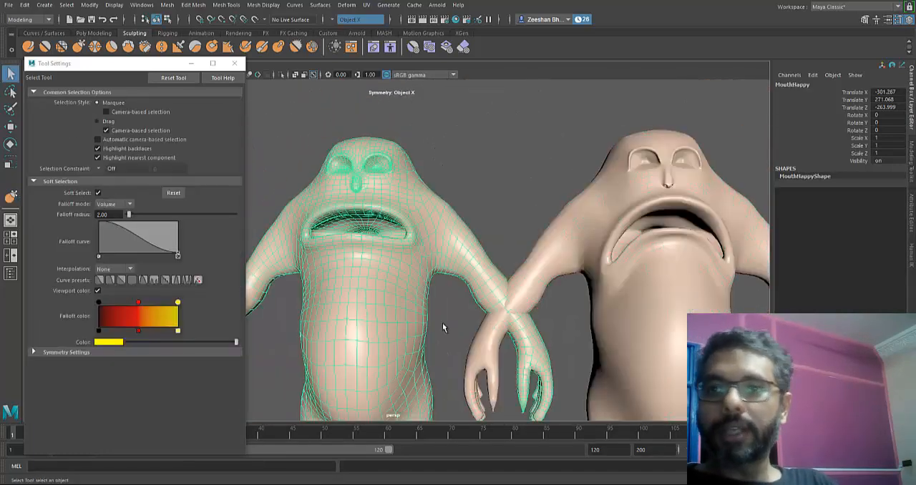
- Pull the mouth corners of MouthHappy outward and upward into a smile using the 17.096 Grab brush with Object X symmetry
alt+middle_drag(378, 313, 443, 327)
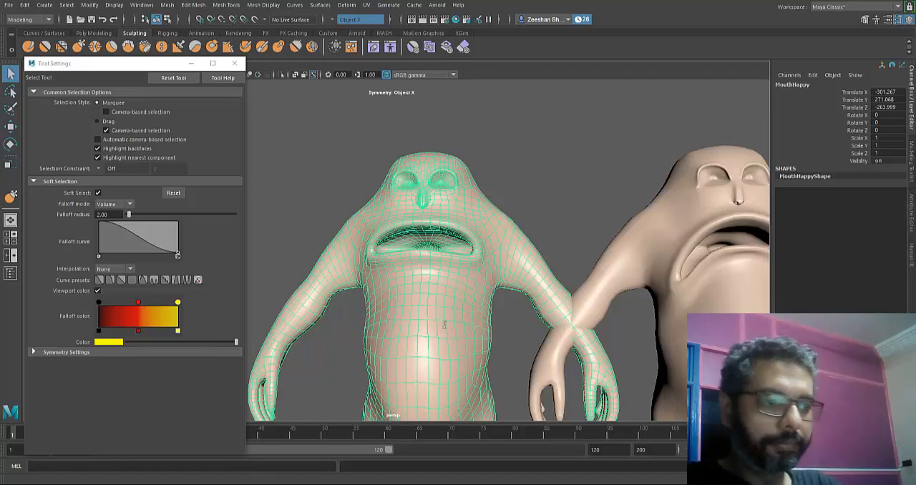
alt+middle_drag(442, 324, 427, 340)
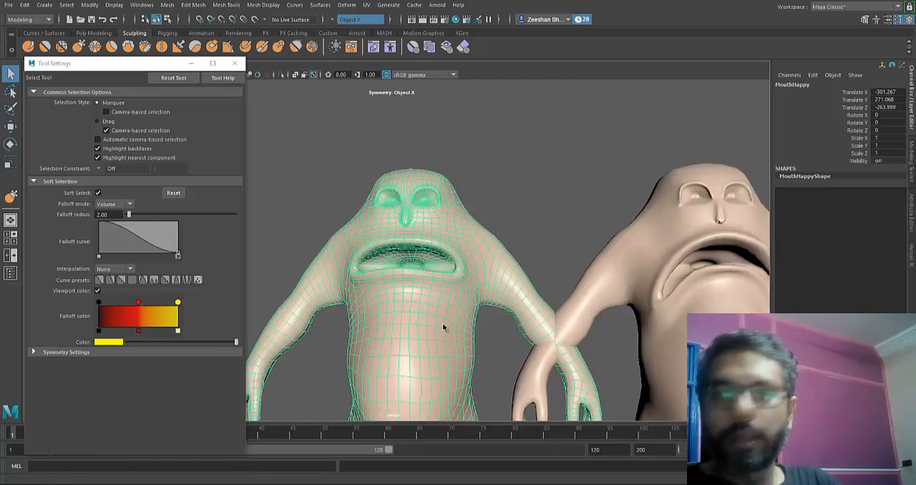
click(78, 47)
alt+right_drag(442, 324, 469, 324)
alt+middle_drag(490, 293, 499, 305)
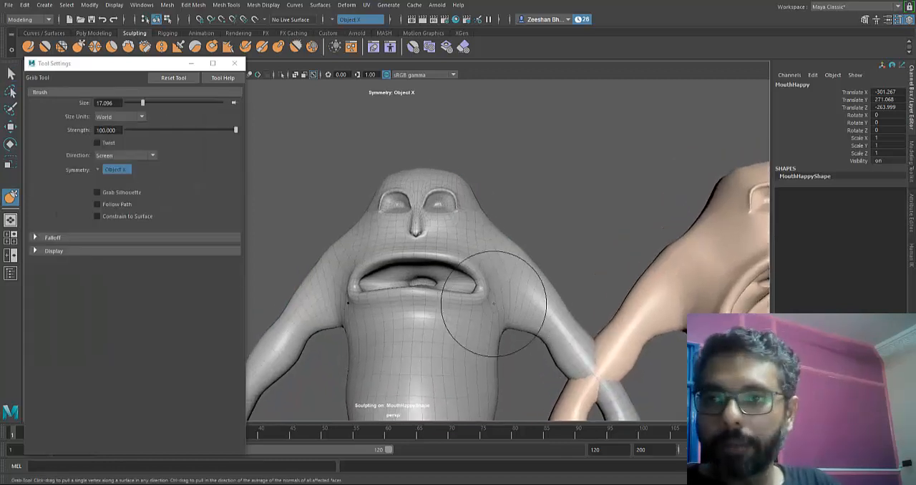
drag(479, 288, 488, 264)
alt+right_drag(479, 298, 489, 313)
alt+middle_drag(488, 312, 499, 323)
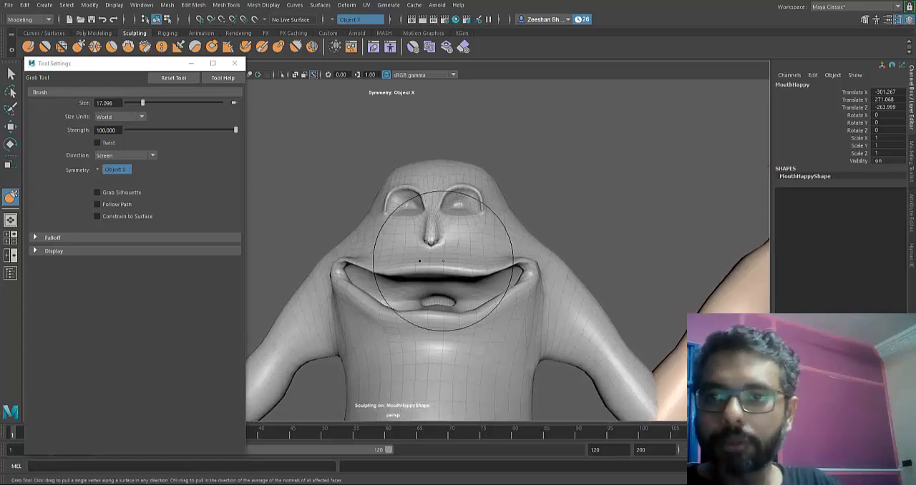
- Pull the middle of the upper lip down and reshape the lower lip and corners of MouthHappy with Grab strokes
drag(445, 259, 443, 272)
drag(339, 268, 344, 265)
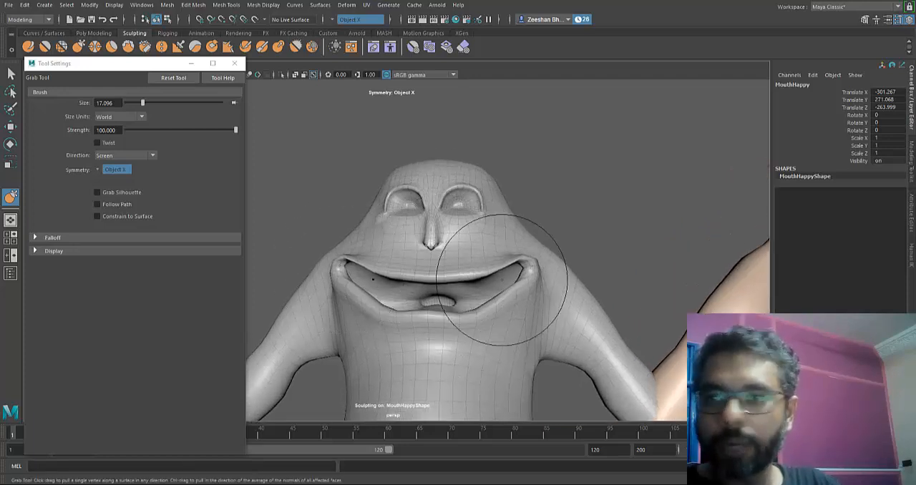
drag(491, 319, 484, 312)
drag(382, 301, 373, 301)
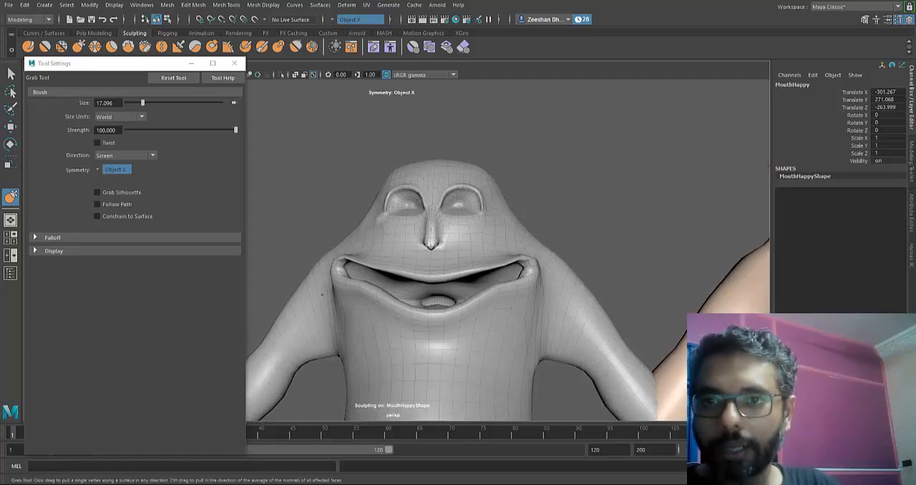
drag(334, 276, 344, 263)
- Raise the smile corners and adjust the lower lip and the surface beneath it on MouthHappy from a three-quarter view
alt+right_drag(491, 343, 582, 337)
alt+drag(581, 336, 502, 316)
drag(482, 278, 486, 264)
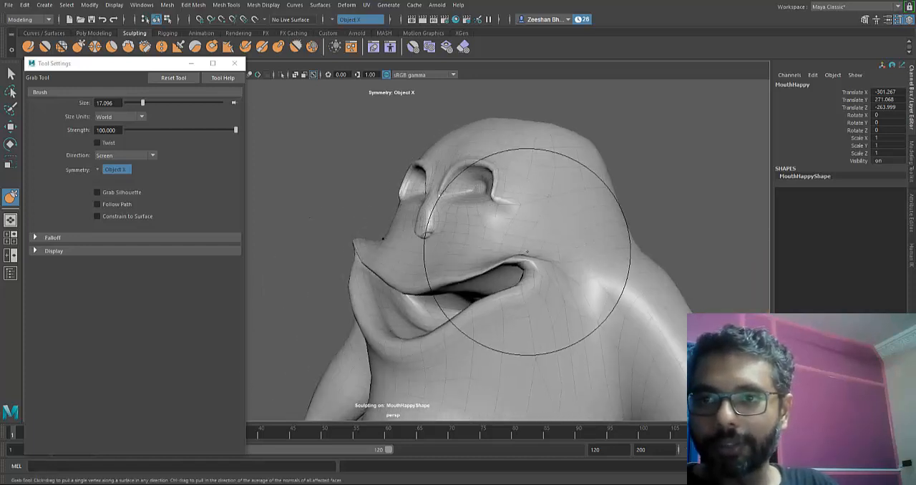
drag(557, 276, 560, 253)
drag(505, 325, 504, 317)
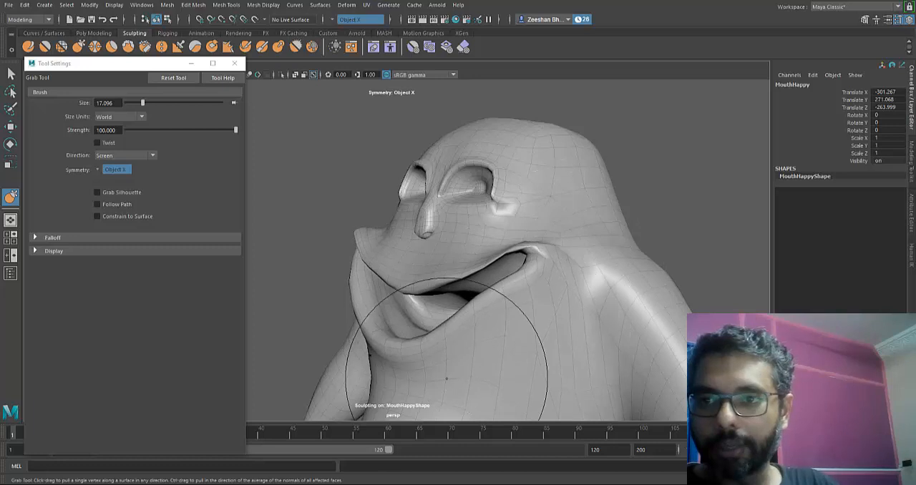
drag(446, 377, 445, 363)
alt+middle_drag(475, 363, 492, 309)
drag(499, 329, 502, 321)
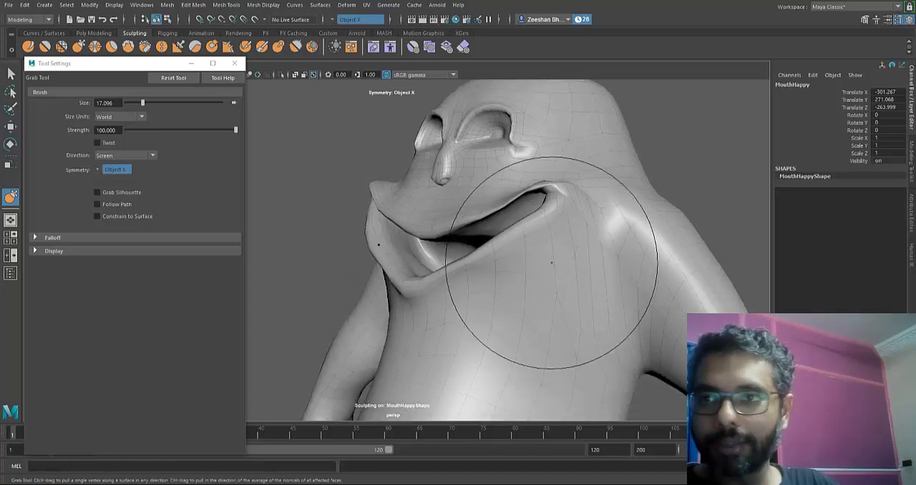
- Lift the mouth corners of MouthHappy higher and adjust the area between the nose and upper lip with the Grab tool
alt+drag(552, 262, 634, 278)
drag(343, 197, 347, 190)
mouse_move(410, 300)
alt+mouse_down()
mouse_move(444, 323)
mouse_move(452, 315)
alt+mouse_up()
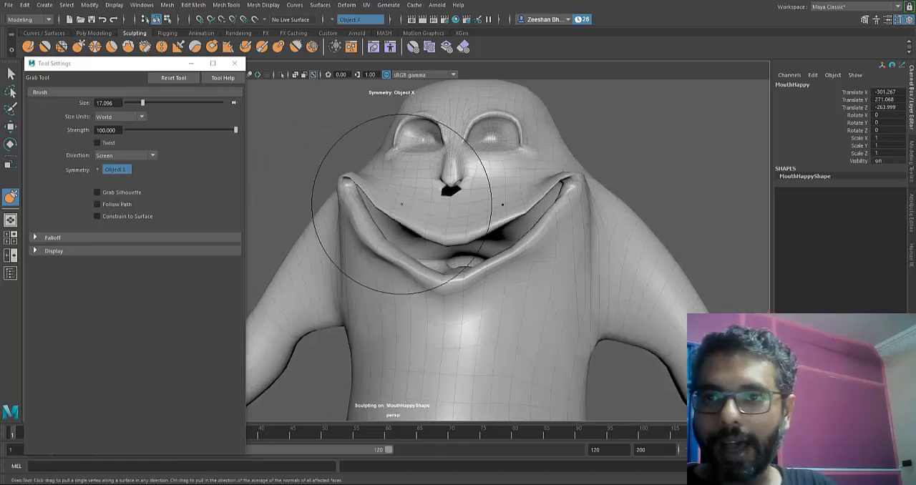
drag(453, 196, 454, 189)
alt+drag(505, 199, 453, 209)
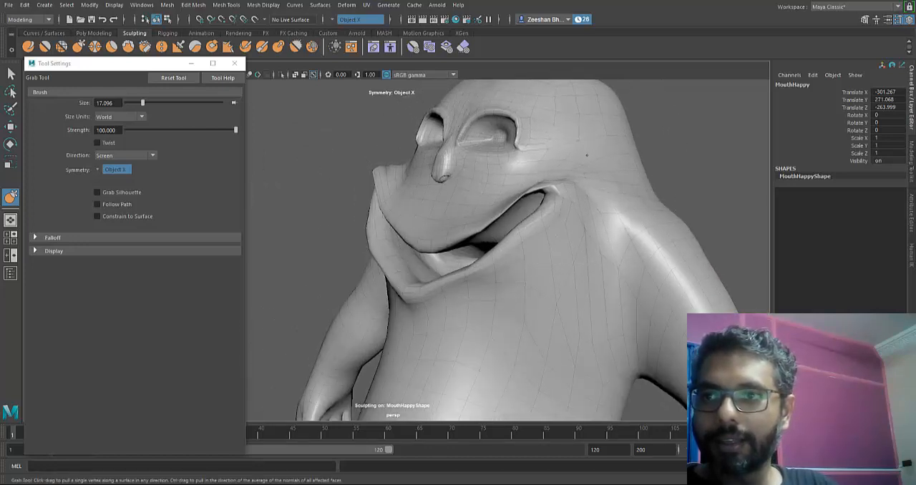
- Refine the cheeks, mouth corners and lower lip of the MouthHappy smile from several angles with the Grab tool
mouse_move(584, 173)
alt+mouse_down()
mouse_move(444, 322)
mouse_move(536, 169)
alt+mouse_up()
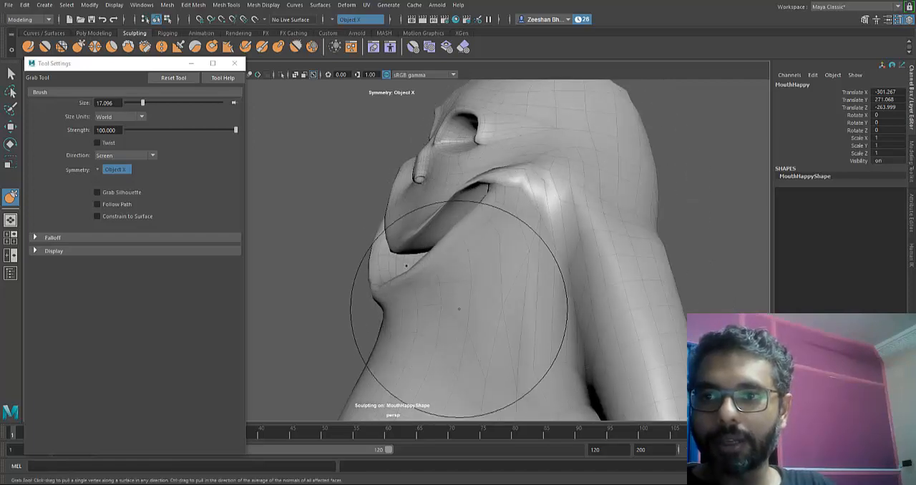
mouse_move(461, 312)
alt+mouse_down()
mouse_move(544, 316)
mouse_move(371, 327)
alt+mouse_up()
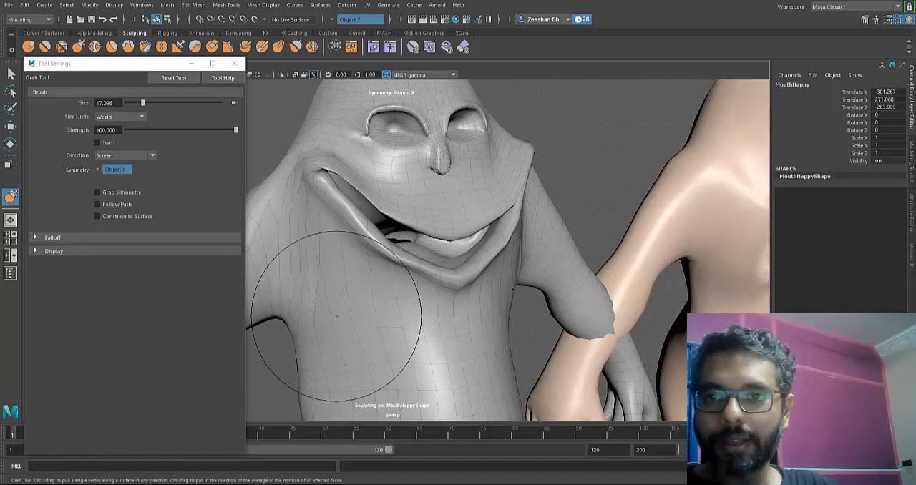
alt+drag(437, 324, 428, 348)
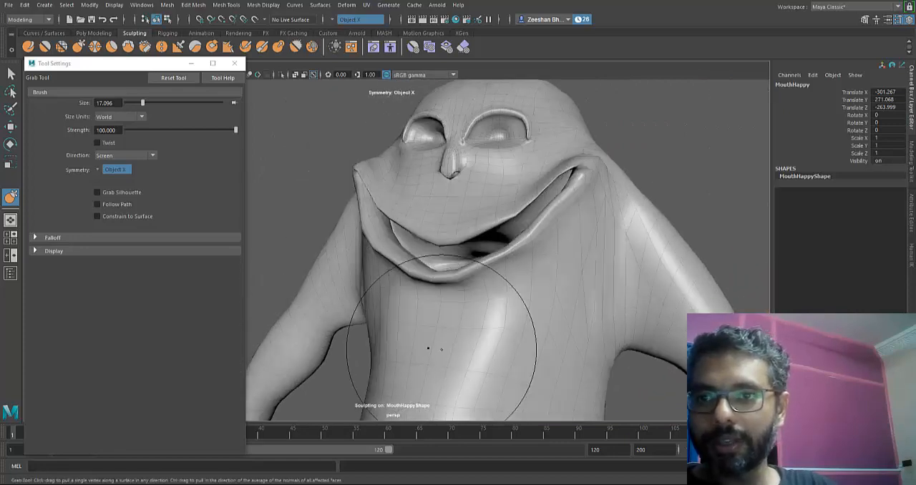
mouse_move(522, 322)
alt+mouse_down()
mouse_move(446, 322)
mouse_move(537, 271)
mouse_move(441, 321)
mouse_move(544, 287)
mouse_move(440, 321)
mouse_move(494, 276)
mouse_move(532, 301)
alt+mouse_up()
drag(573, 251, 443, 323)
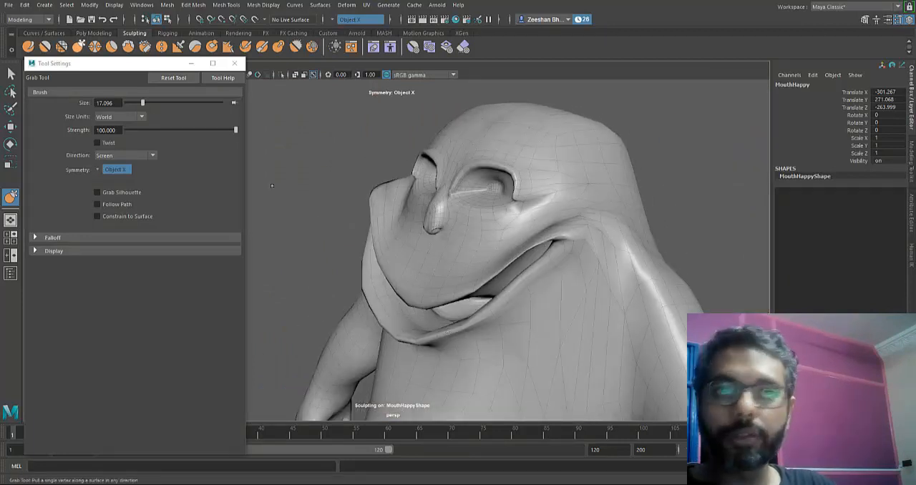
- Try to even out the mouth corners and cheeks of MouthHappy using the Smooth tool with a 17.096 brush
click(44, 47)
mouse_move(527, 236)
mouse_down()
mouse_move(550, 265)
mouse_move(558, 307)
mouse_up()
alt+drag(408, 315, 501, 300)
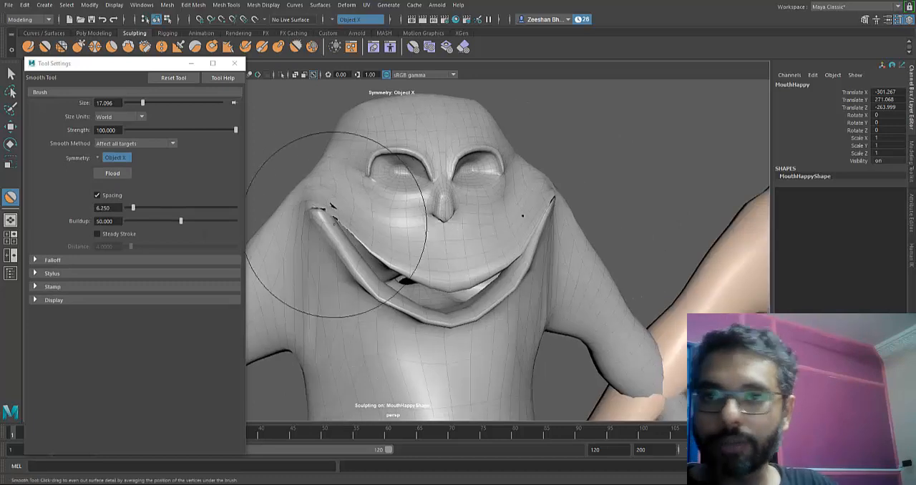
drag(337, 224, 345, 265)
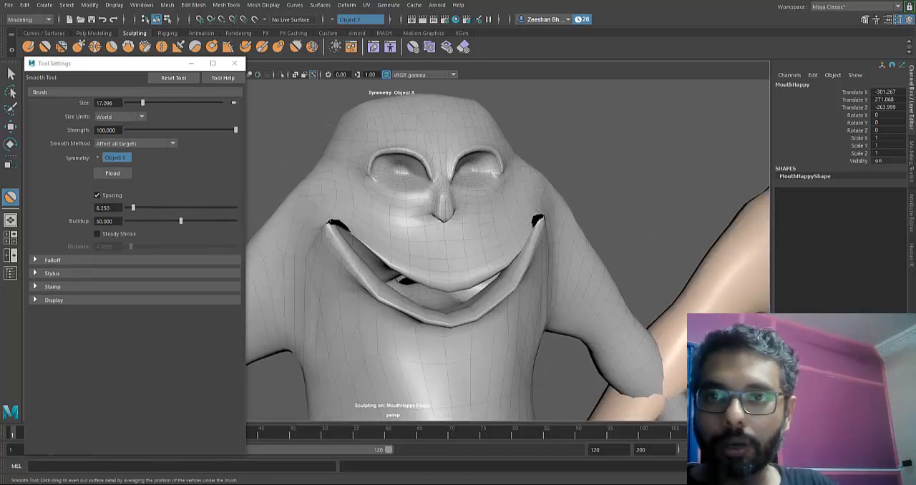
alt+drag(368, 215, 522, 338)
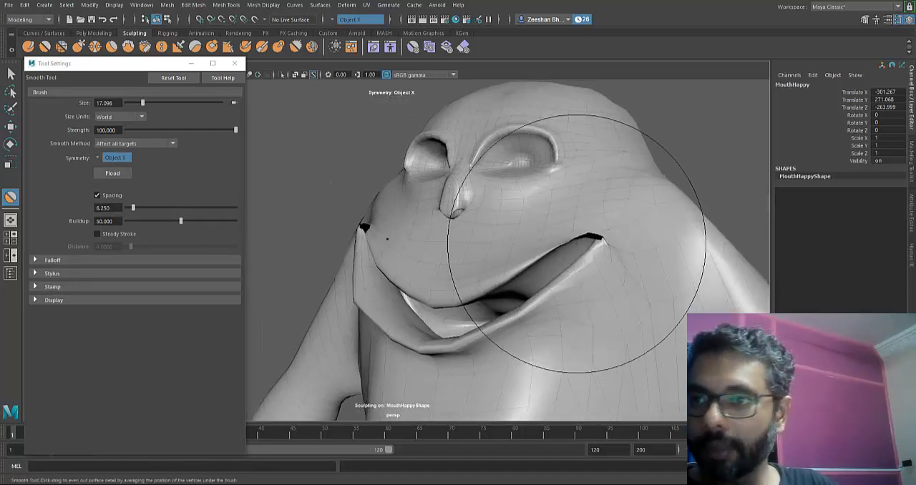
mouse_move(577, 243)
mouse_down()
mouse_move(577, 261)
mouse_move(603, 233)
mouse_move(585, 222)
mouse_move(560, 225)
mouse_up()
- Switch back to the Grab tool and undo the last sculpt strokes on the mouth corners of MouthHappy
click(78, 47)
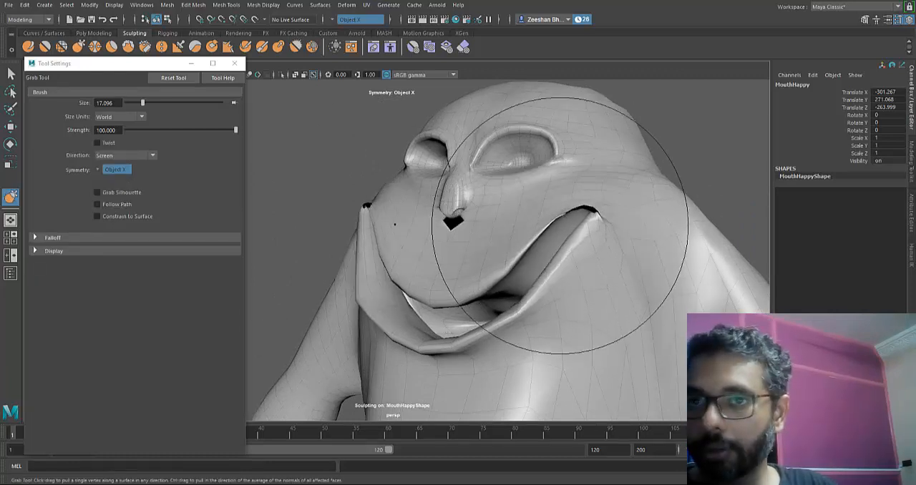
key(ctrl+z)
key(ctrl+z)
key(ctrl+z)
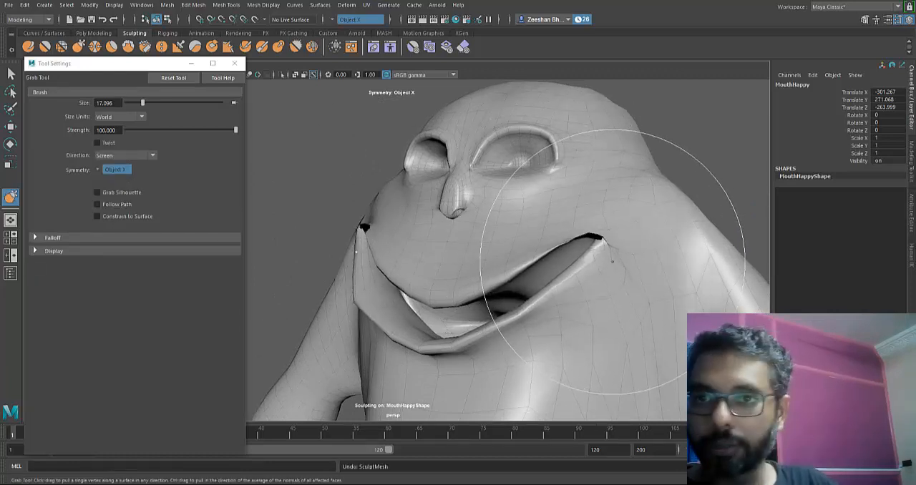
key(ctrl+z)
- Pull the mouth corners of MouthHappy outward with the Grab tool and activate the Relax tool
mouse_move(382, 228)
mouse_down()
mouse_move(342, 217)
mouse_move(359, 216)
mouse_up()
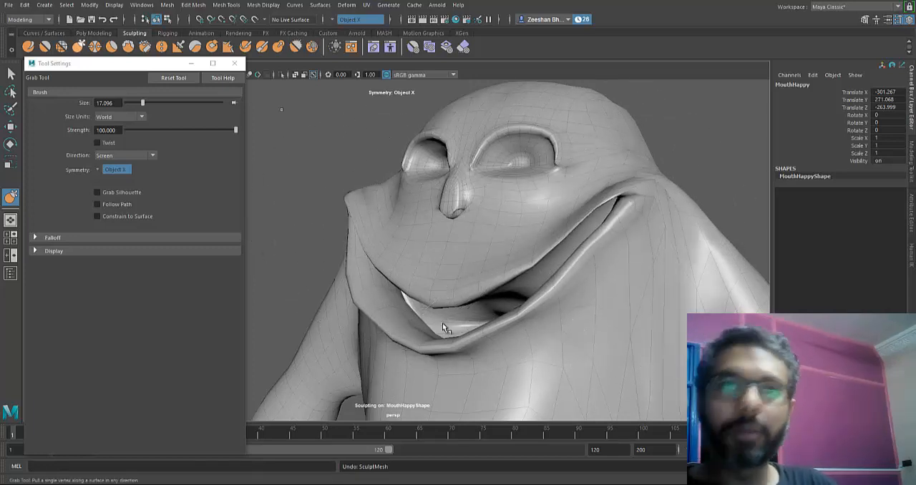
click(62, 47)
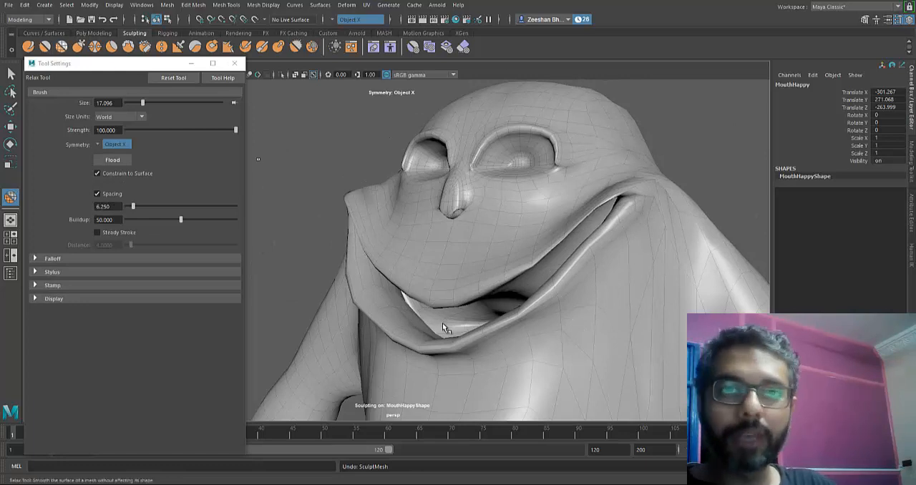
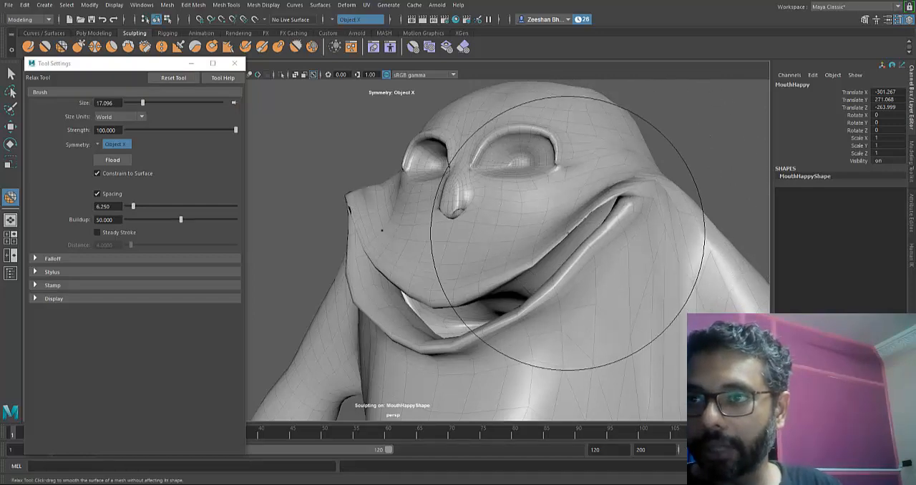
- Try to even out the mouth corners of MouthHappy with the Smooth tool at brush size 17.096, undoing the strokes
click(45, 46)
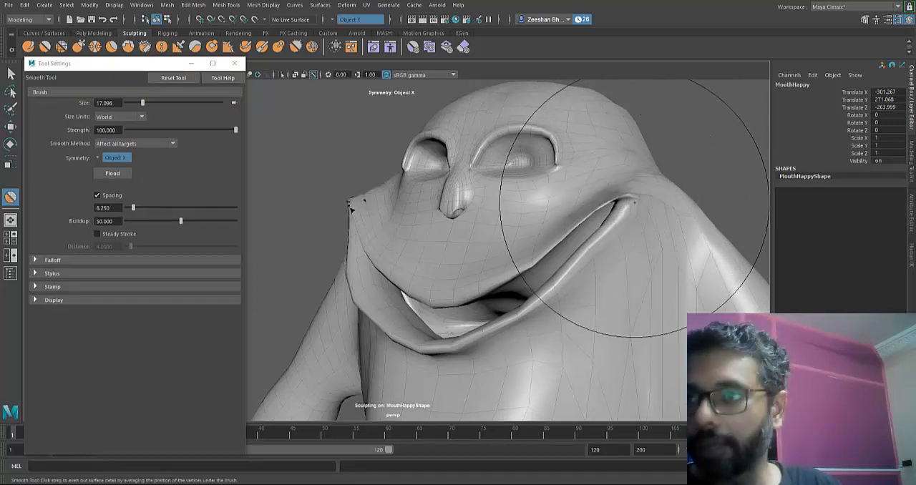
alt+drag(608, 206, 633, 220)
alt+drag(442, 324, 389, 225)
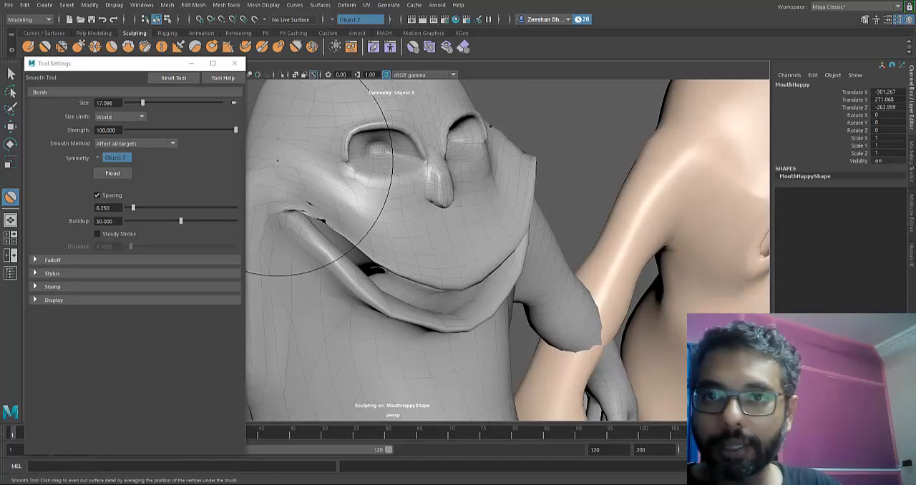
key(ctrl+z)
drag(292, 224, 306, 251)
key(ctrl+z)
mouse_move(373, 214)
mouse_down()
mouse_move(368, 200)
mouse_move(331, 219)
mouse_move(287, 220)
mouse_move(325, 203)
mouse_move(315, 215)
mouse_move(331, 215)
mouse_up()
key(ctrl+z)
- Reduce the sculpting brush size to 4.984 for close work on the mouth corner of MouthHappy
key(b)
alt+drag(526, 347, 444, 323)
alt+right_drag(444, 323, 501, 324)
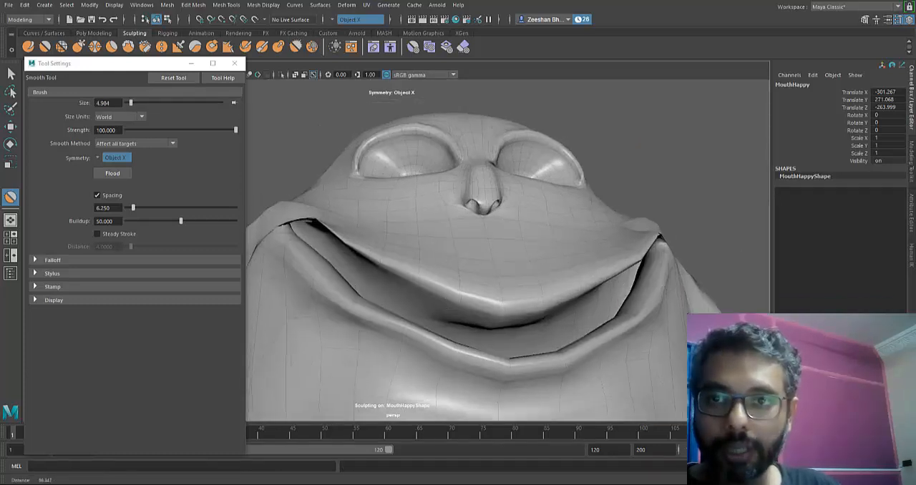
alt+middle_drag(362, 326, 444, 325)
alt+right_drag(394, 325, 443, 324)
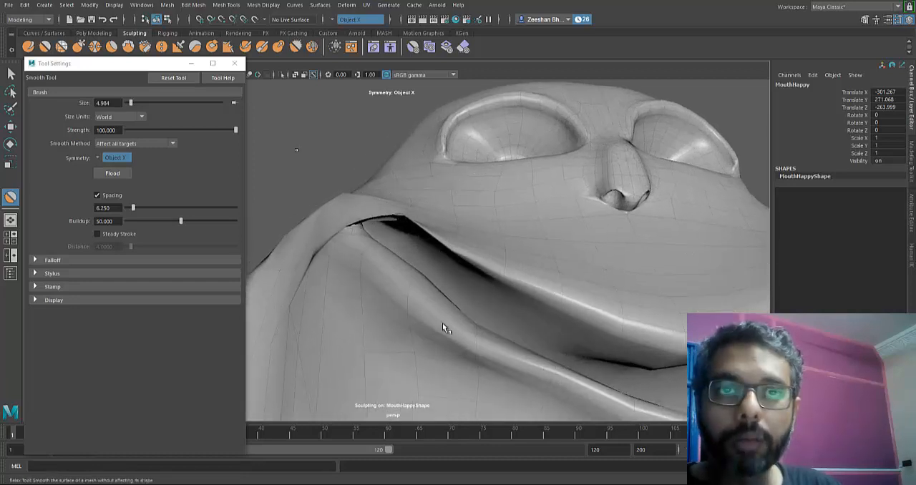
- Try to fix the mouth corner of MouthHappy with the Relax and Grab tools, and undo the last sculpt strokes
click(78, 46)
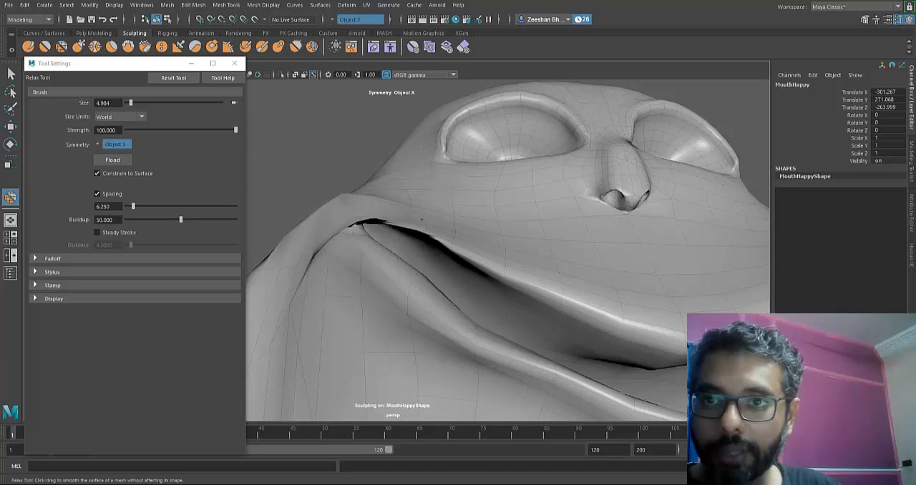
alt+drag(375, 219, 391, 229)
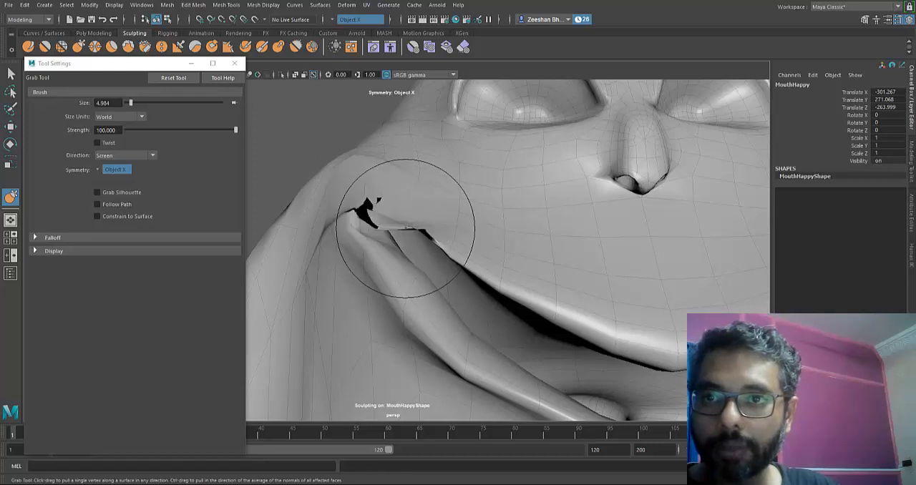
mouse_move(406, 228)
mouse_down()
mouse_move(338, 230)
mouse_move(332, 163)
mouse_move(444, 240)
mouse_up()
key(ctrl+z)
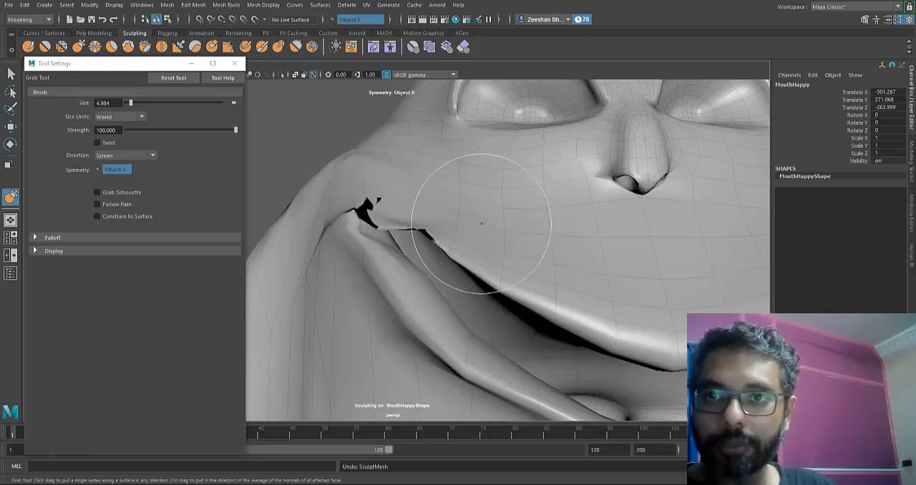
key(ctrl+z)
key(ctrl+z)
key(ctrl+z)
key(ctrl+z)
key(ctrl+z)
key(ctrl+z)
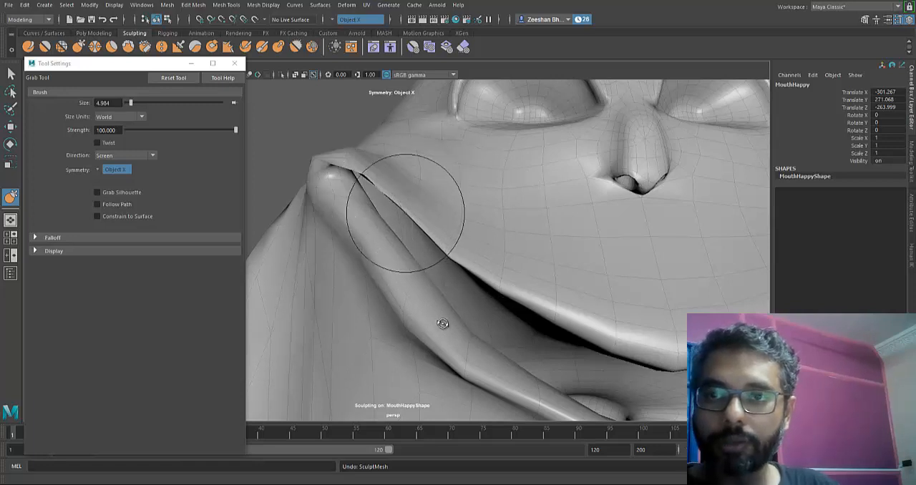
- Adjust the upper lip and fold at the mouth corner of MouthHappy with the Grab tool from several angles
alt+drag(444, 323, 482, 265)
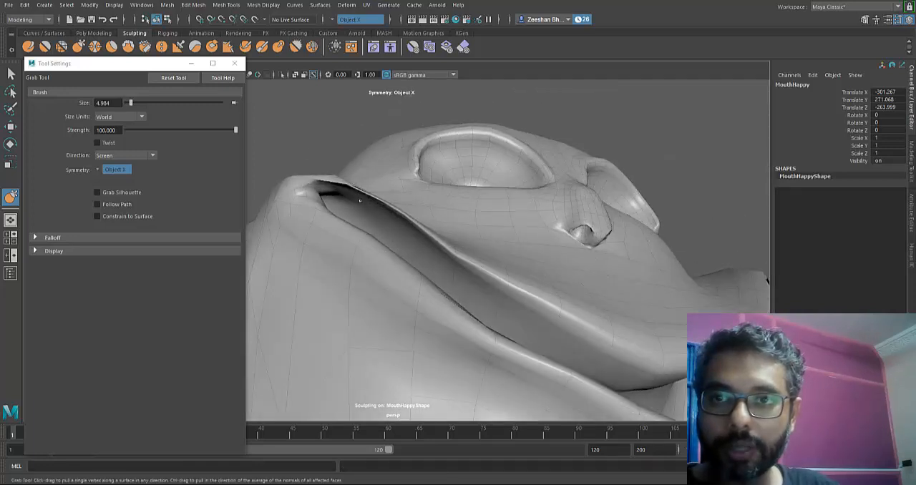
alt+drag(439, 324, 377, 223)
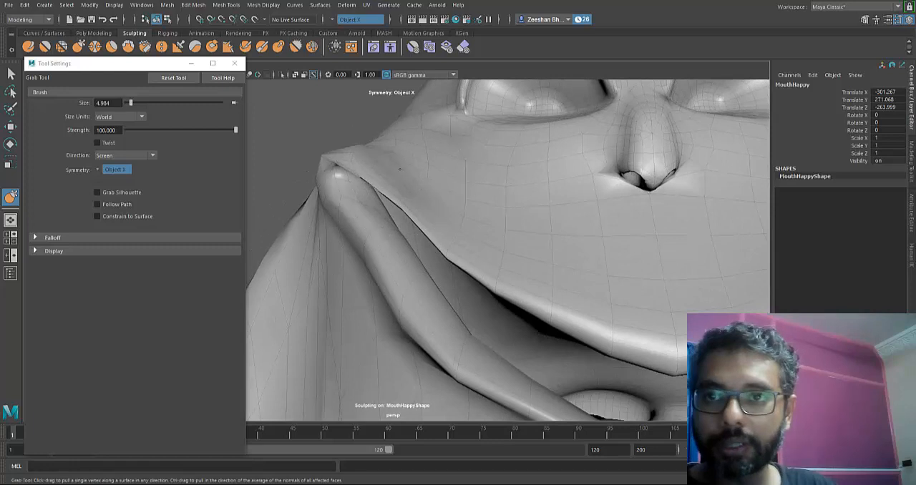
drag(401, 181, 411, 201)
mouse_move(444, 323)
alt+mouse_down()
mouse_move(487, 268)
mouse_move(443, 324)
mouse_move(383, 214)
alt+mouse_up()
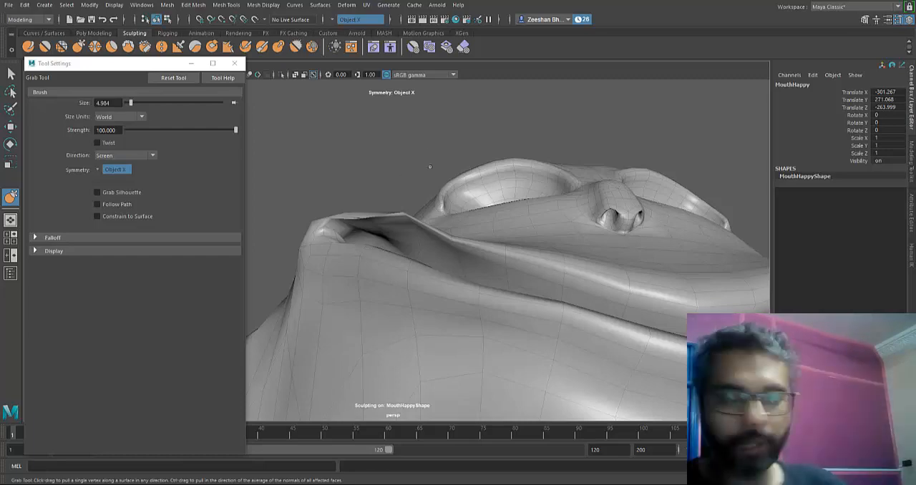
- Reshape the inner mouth corner, lip edges and adjoining cheek of MouthHappy with the Grab tool
alt+drag(489, 300, 559, 308)
alt+middle_drag(558, 308, 502, 287)
alt+drag(501, 236, 487, 301)
mouse_move(560, 268)
alt+mouse_down()
mouse_move(444, 323)
mouse_move(466, 265)
alt+mouse_up()
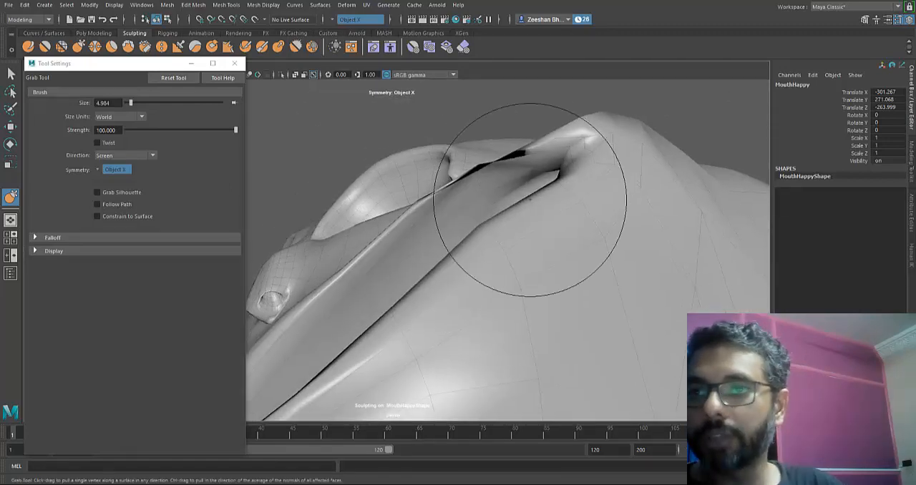
mouse_move(468, 156)
alt+mouse_down()
mouse_move(440, 321)
mouse_move(528, 265)
mouse_move(502, 279)
mouse_move(439, 321)
mouse_move(609, 229)
mouse_move(580, 272)
alt+mouse_up()
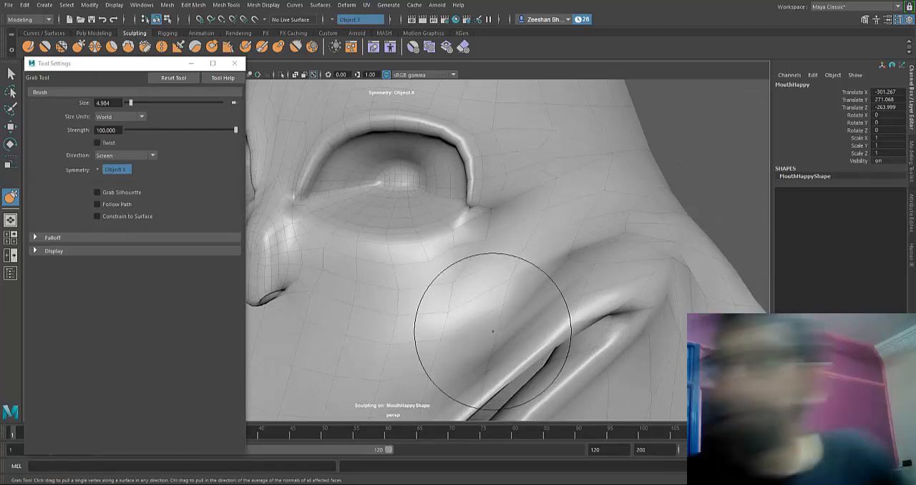
mouse_move(491, 215)
alt+mouse_down()
mouse_move(497, 221)
mouse_move(442, 324)
mouse_move(463, 308)
alt+mouse_up()
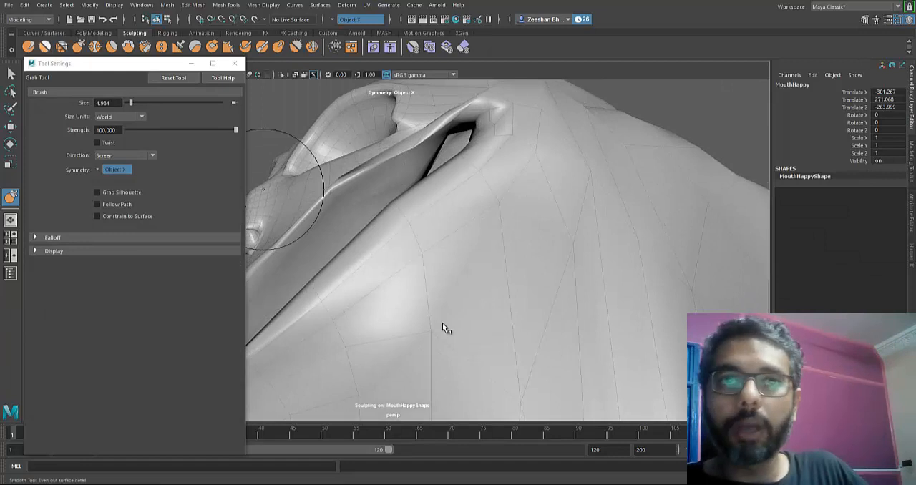
- Even out the mouth corners and the cheek folds above them on MouthHappy using the Smooth tool with the 4.984 brush
click(45, 46)
mouse_move(444, 167)
mouse_down()
mouse_move(481, 122)
mouse_move(431, 162)
mouse_move(489, 162)
mouse_move(514, 219)
mouse_move(459, 203)
mouse_move(497, 146)
mouse_up()
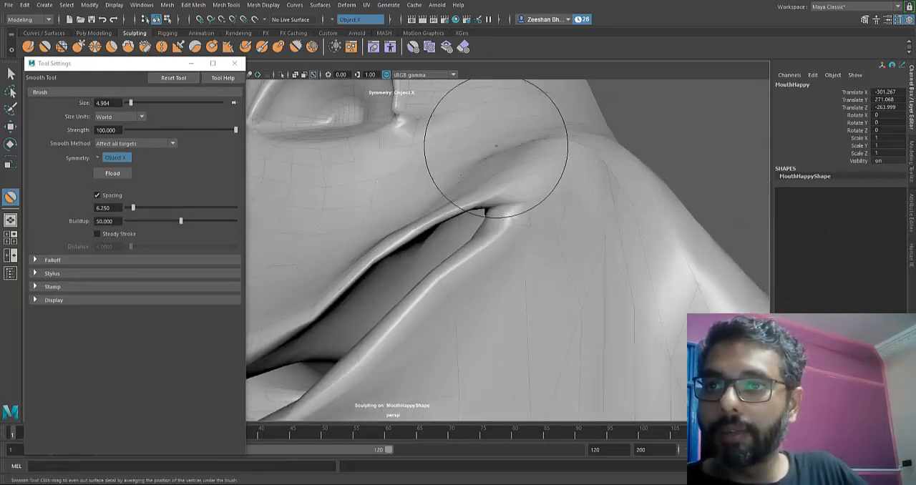
mouse_move(439, 352)
alt+mouse_down()
mouse_move(516, 233)
mouse_move(501, 265)
mouse_move(633, 269)
alt+mouse_up()
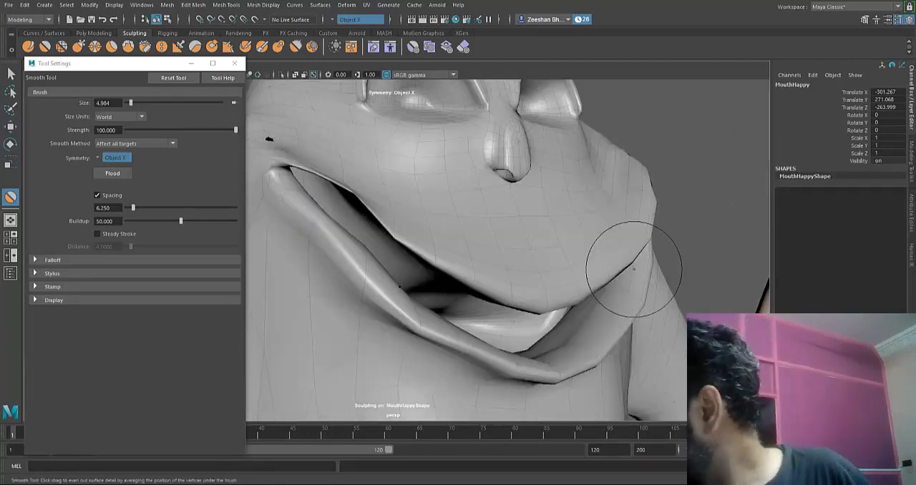
alt+drag(526, 247, 489, 256)
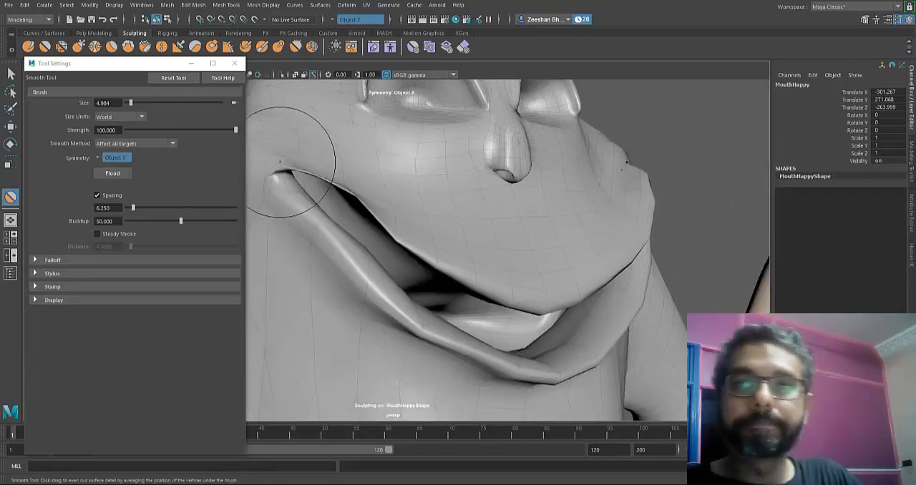
mouse_move(365, 199)
alt+mouse_down()
mouse_move(444, 322)
mouse_move(450, 308)
alt+mouse_up()
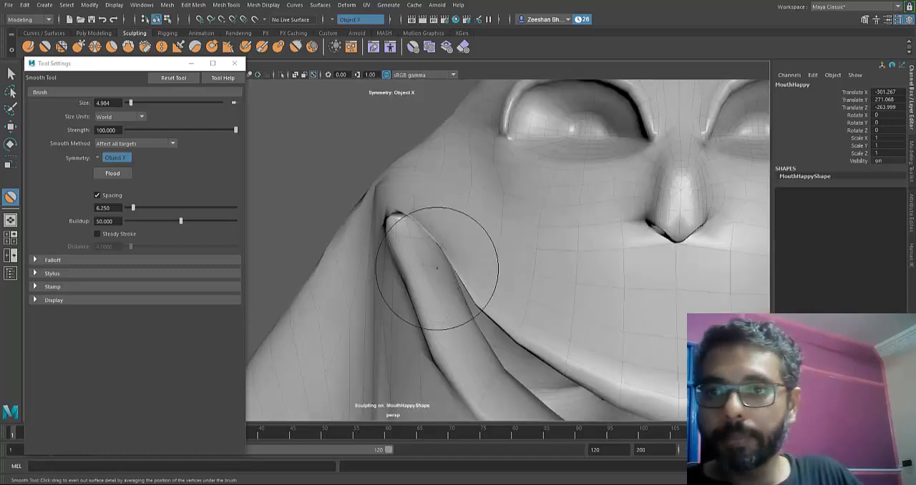
- Adjust the upper lip over the mouth corner of MouthHappy with the Grab tool, undoing the unwanted stroke
mouse_move(437, 268)
alt+mouse_down()
mouse_move(458, 213)
mouse_move(442, 321)
mouse_move(438, 304)
alt+mouse_up()
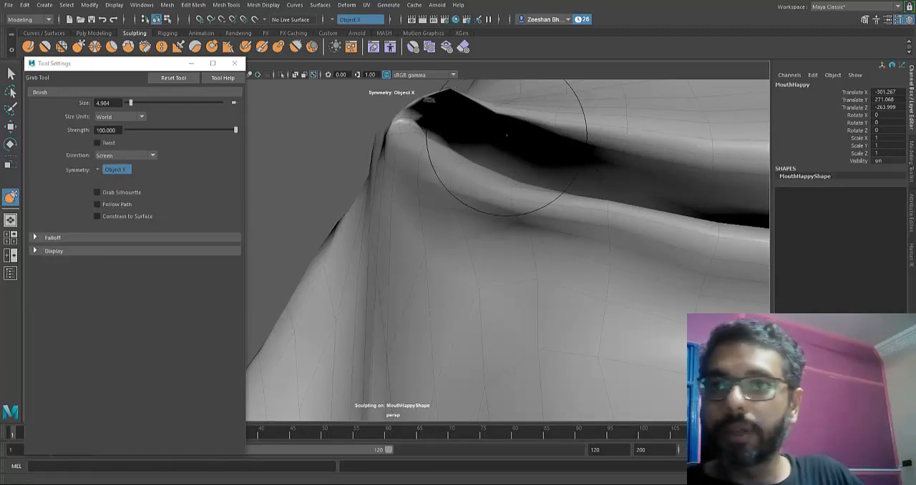
mouse_move(505, 148)
alt+mouse_down()
mouse_move(426, 151)
mouse_move(441, 321)
mouse_move(452, 218)
alt+mouse_up()
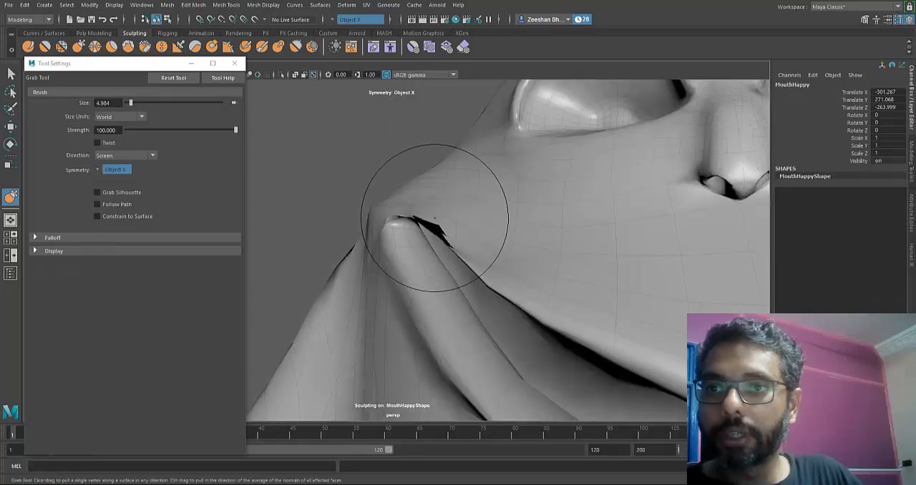
key(ctrl+z)
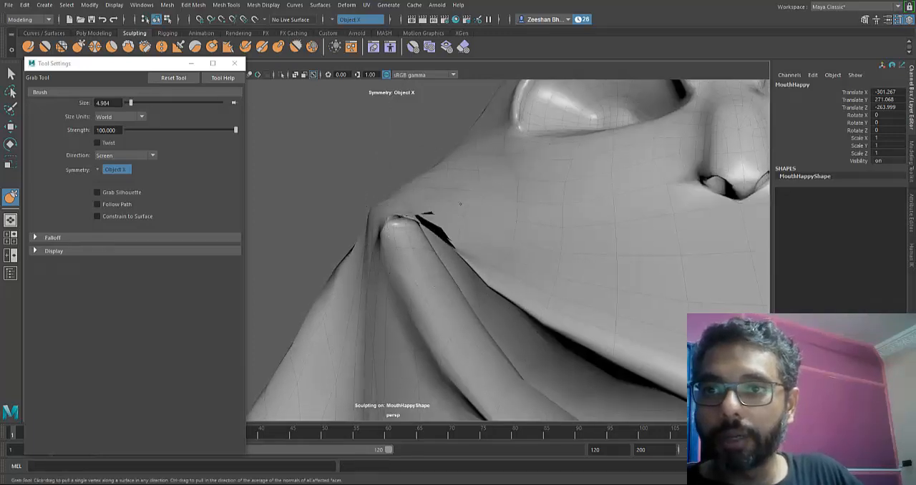
mouse_move(511, 235)
alt+mouse_down()
mouse_move(428, 221)
mouse_move(446, 321)
mouse_move(536, 241)
mouse_move(618, 321)
mouse_move(523, 258)
mouse_move(446, 324)
mouse_move(467, 253)
mouse_move(378, 280)
alt+mouse_up()
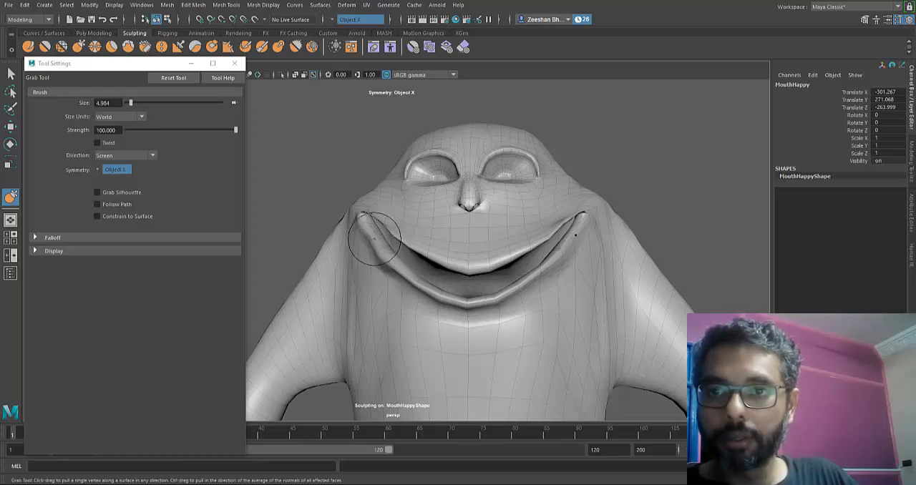
- Reshape the lower lip of MouthHappy with the Grab tool and even out its curve with the Smooth tool
alt+drag(374, 238, 358, 256)
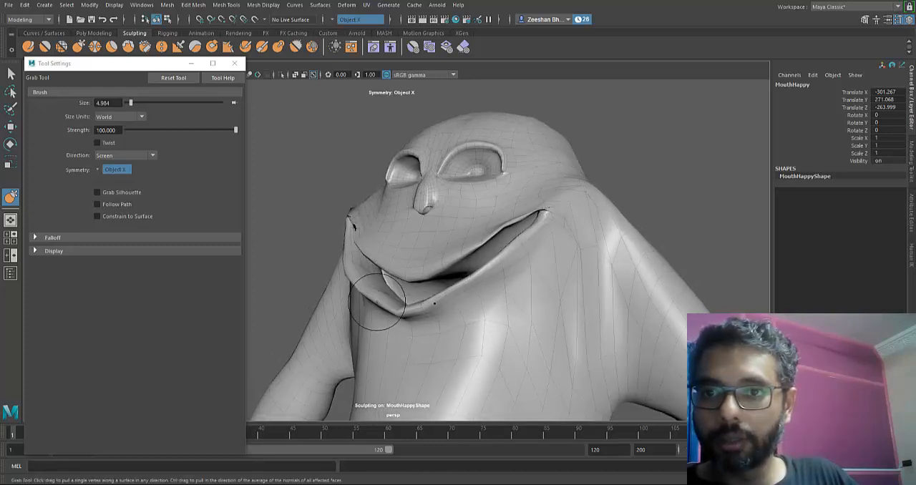
alt+drag(386, 286, 472, 283)
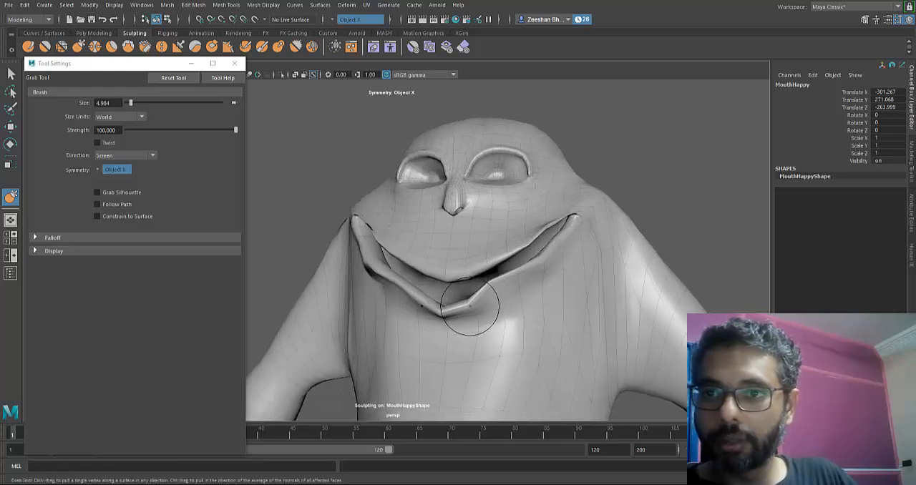
alt+drag(442, 324, 589, 281)
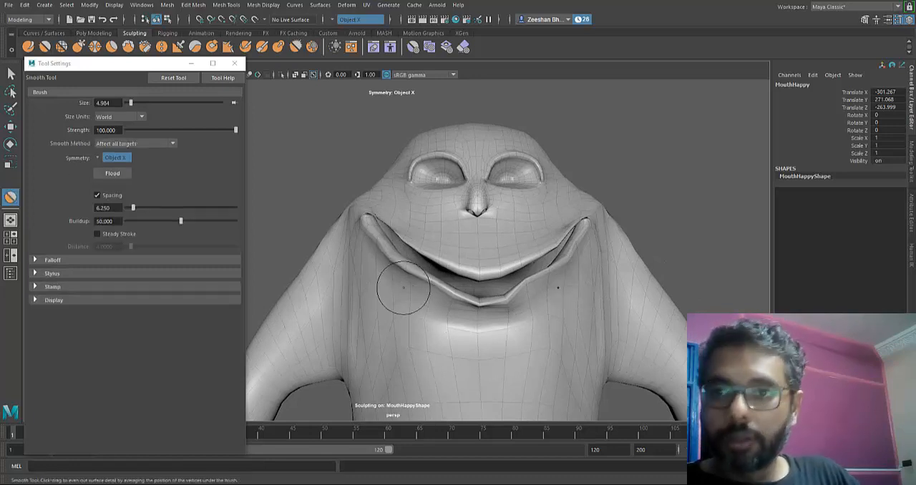
shift+drag(404, 291, 478, 312)
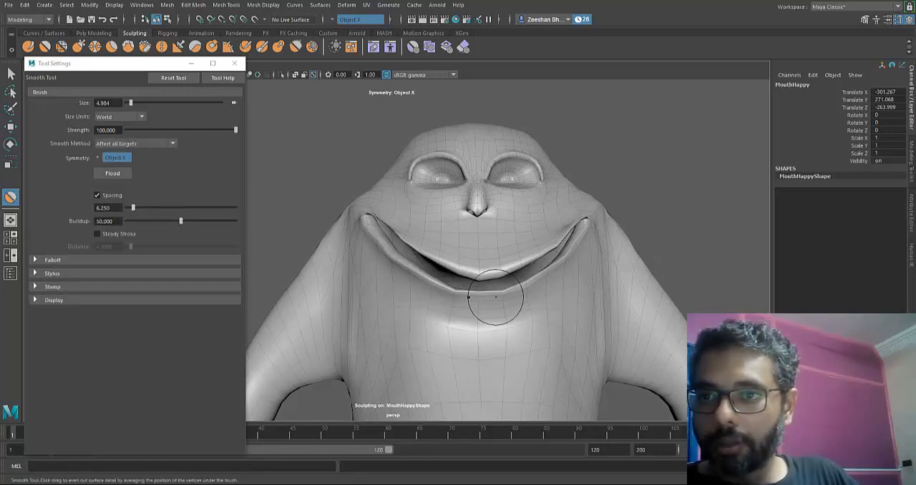
mouse_move(556, 240)
shift+mouse_down()
mouse_move(446, 266)
mouse_move(446, 324)
mouse_move(389, 287)
mouse_move(390, 237)
mouse_move(435, 271)
mouse_move(503, 280)
shift+mouse_up()
- Leave sculpting, deselect MouthHappy and examine the smile and its mouth corners from far and near
scroll(503, 280, down, 3)
key(q)
scroll(443, 326, down, 6)
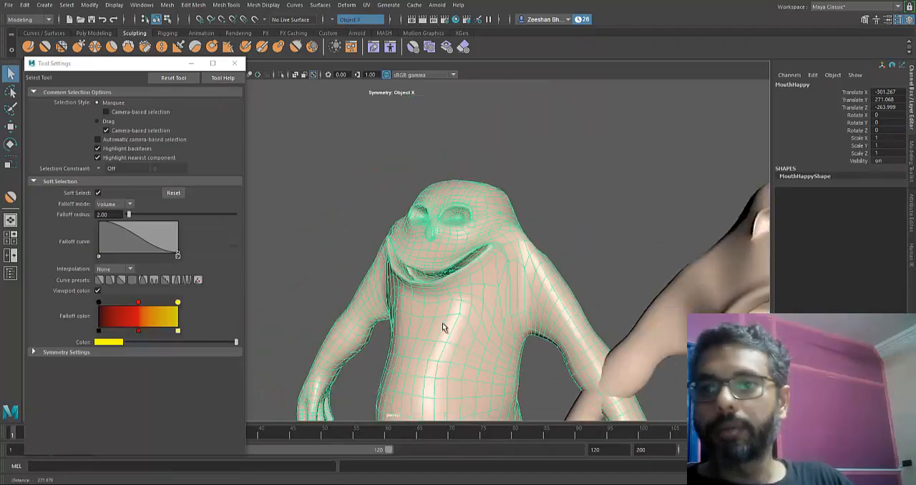
click(443, 327)
scroll(442, 327, down, 3)
scroll(442, 327, up, 3)
scroll(443, 328, down, 4)
scroll(443, 328, up, 8)
scroll(443, 327, down, 2)
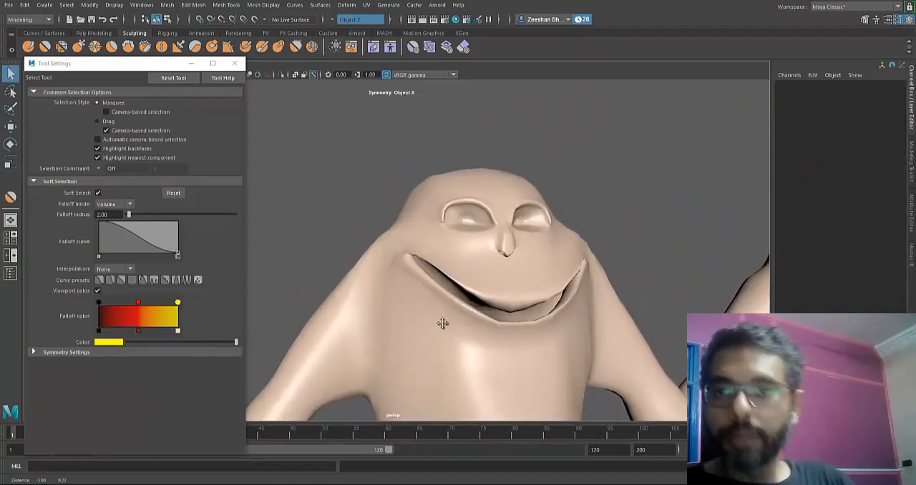
scroll(442, 327, up, 8)
scroll(442, 327, up, 2)
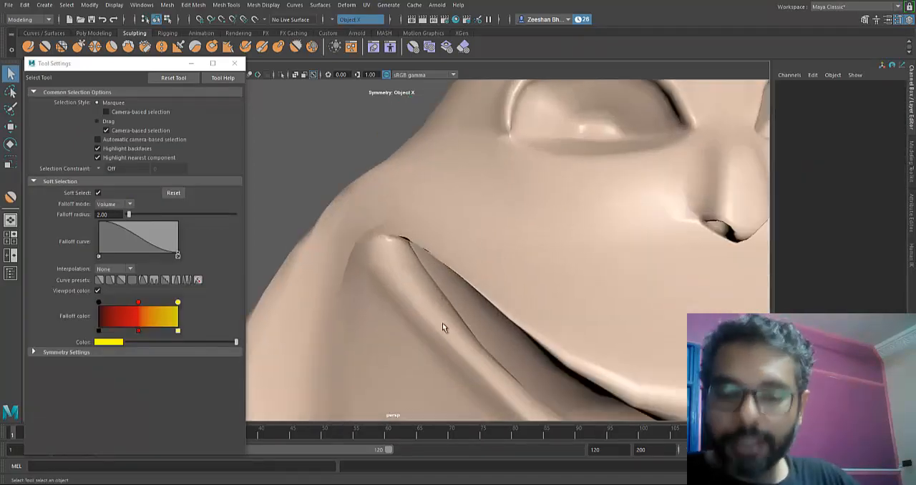
- Switch MouthHappy to vertex editing and move the soft-selected vertices at the mouth corner to close its gaps
click(442, 327)
scroll(443, 327, up, 4)
right_drag(443, 328, 426, 199)
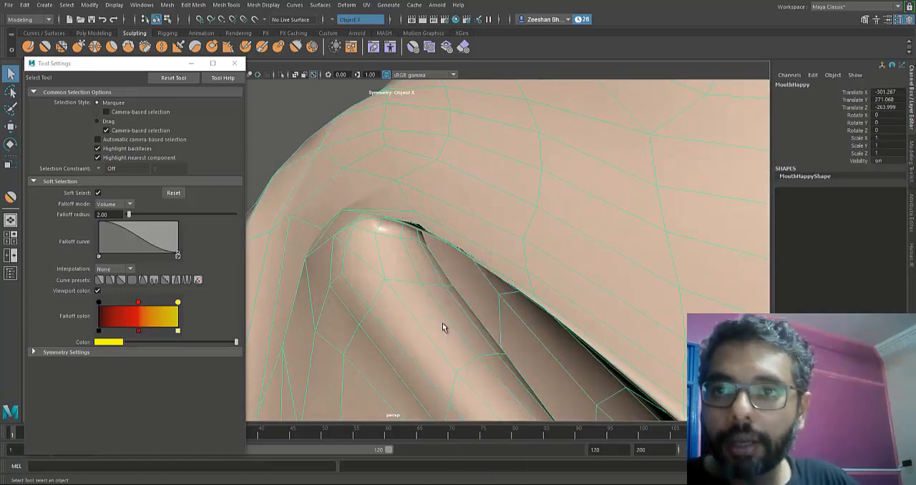
scroll(443, 327, down, 3)
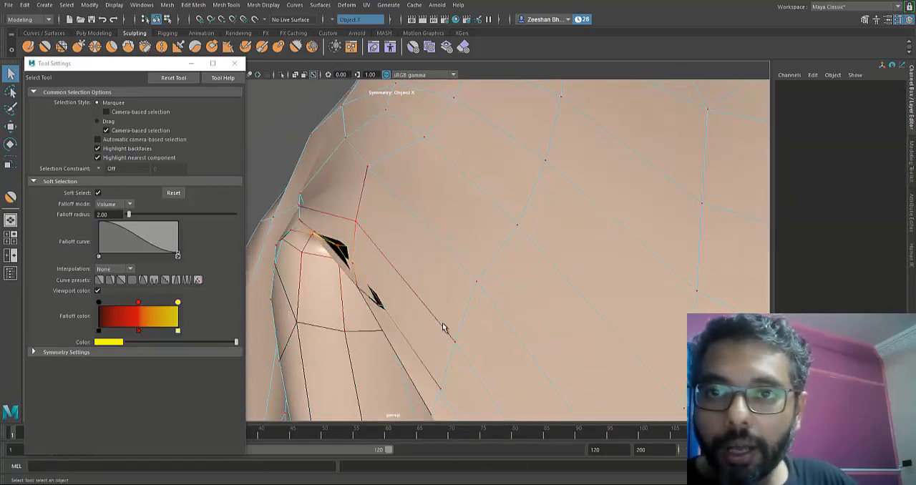
click(443, 327)
key(f)
key(w)
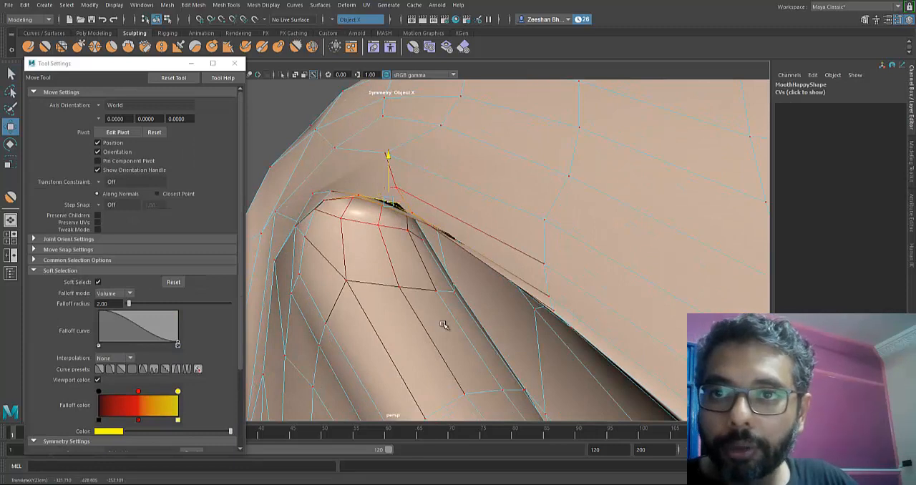
mouse_move(389, 156)
mouse_down()
mouse_move(389, 181)
mouse_move(389, 137)
mouse_move(389, 175)
mouse_up()
alt+drag(444, 326, 351, 325)
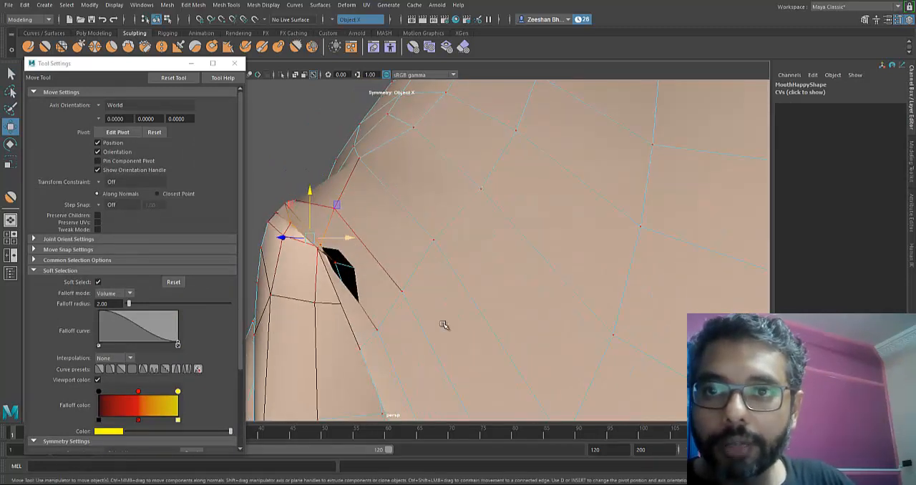
drag(320, 197, 320, 176)
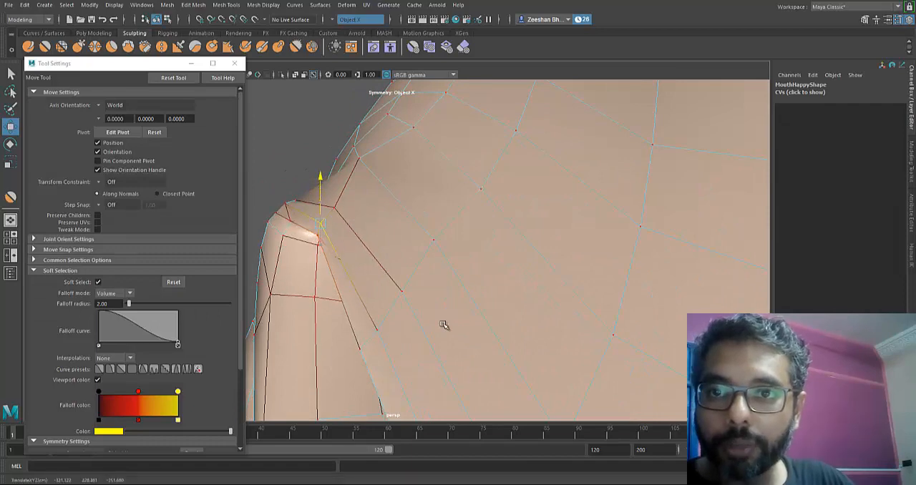
mouse_move(443, 323)
alt+mouse_down()
mouse_move(510, 290)
mouse_move(444, 325)
alt+mouse_up()
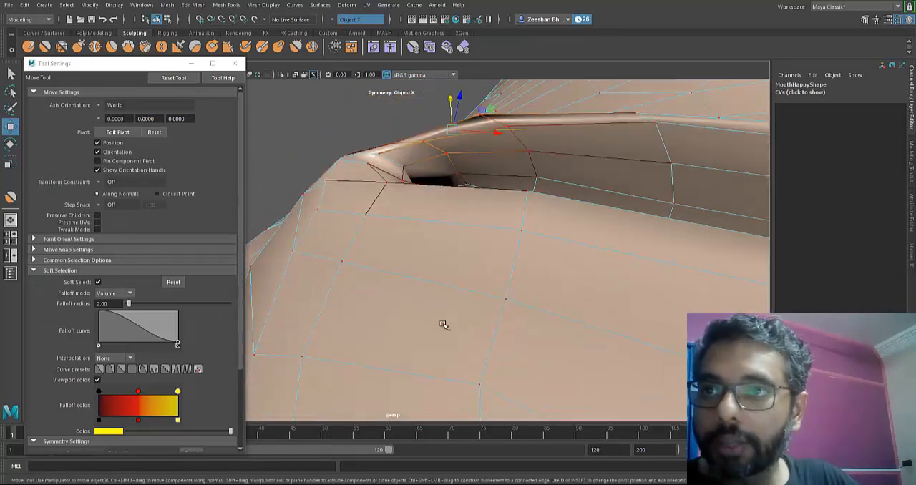
- Reposition the vertices inside the mouth corner of MouthHappy, return to object mode and deselect the mesh
click(507, 127)
drag(504, 94, 506, 108)
click(447, 153)
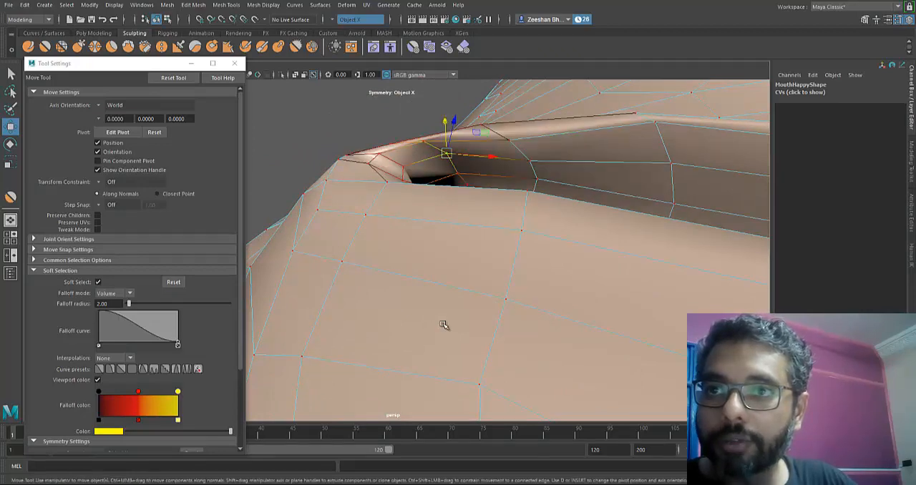
mouse_move(445, 122)
mouse_down()
mouse_move(465, 222)
mouse_move(451, 240)
mouse_up()
right_drag(458, 219, 507, 206)
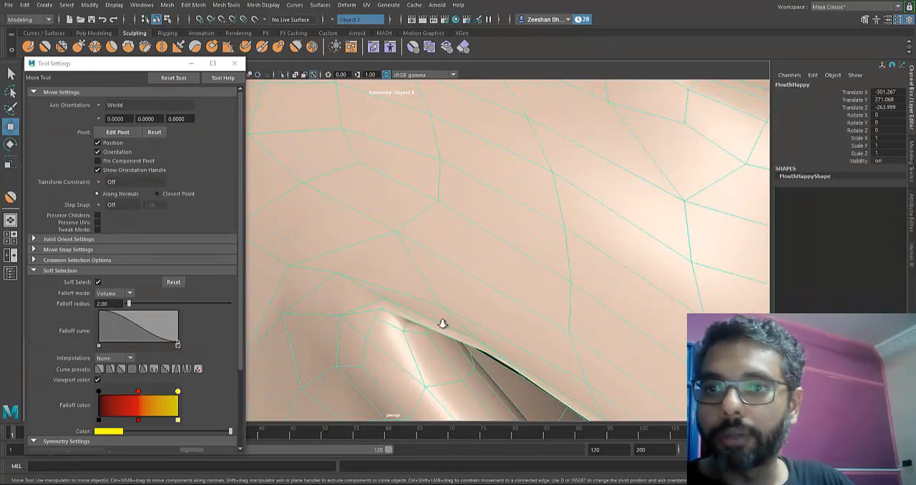
alt+right_drag(442, 324, 444, 327)
alt+drag(444, 327, 443, 324)
click(443, 325)
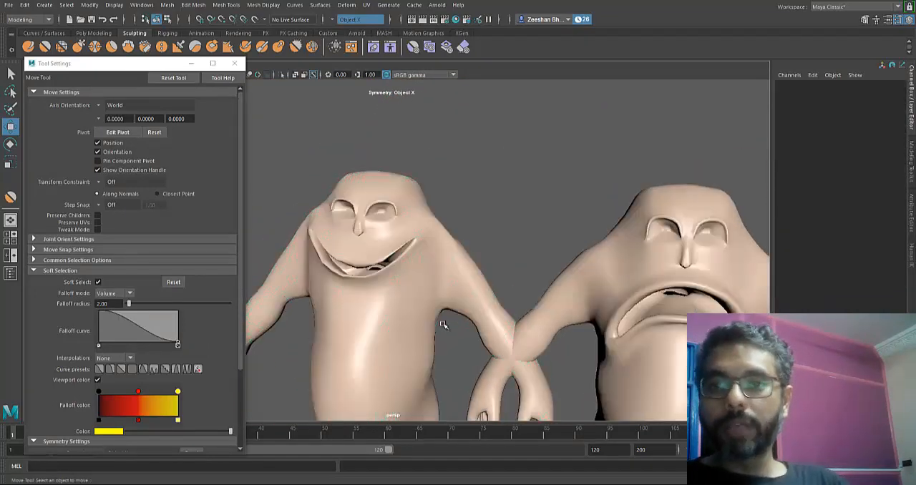
- Select BodySquash and pull its lower jaw down towards the belly with the 31.601 Grab tool to open the mouth
scroll(444, 325, down, 10)
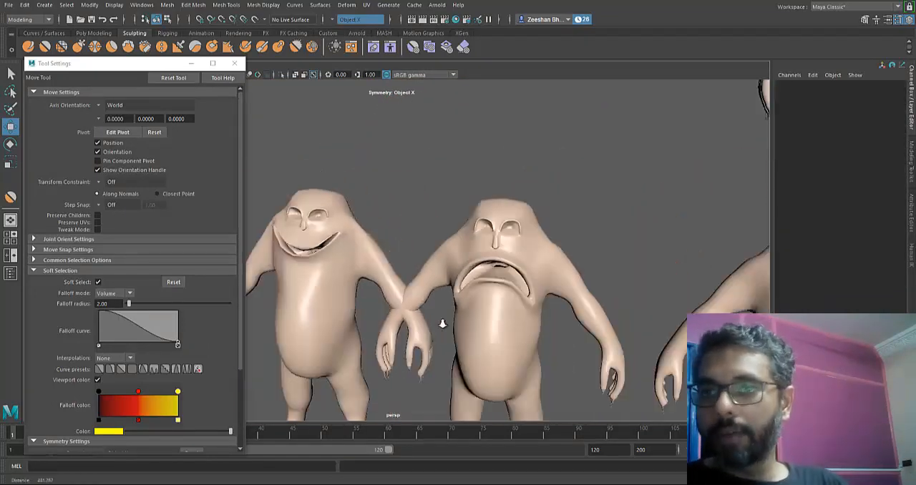
scroll(442, 324, up, 10)
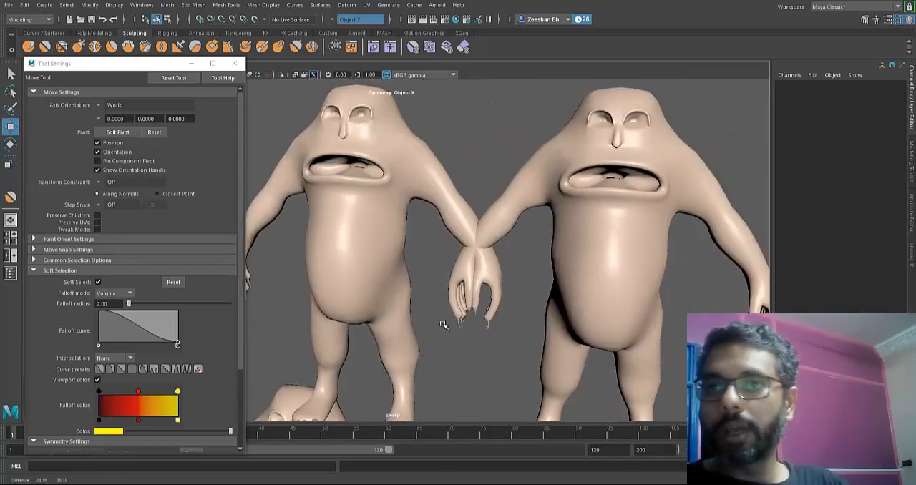
click(442, 325)
key(f)
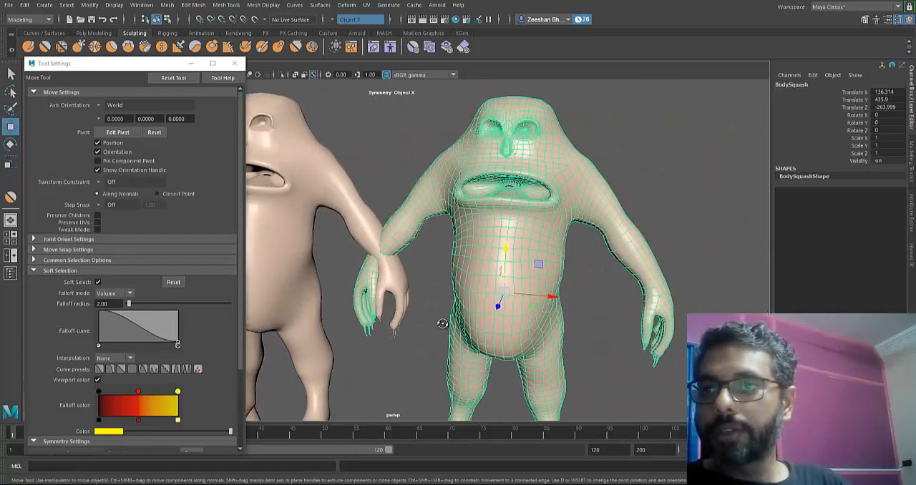
scroll(444, 325, down, 3)
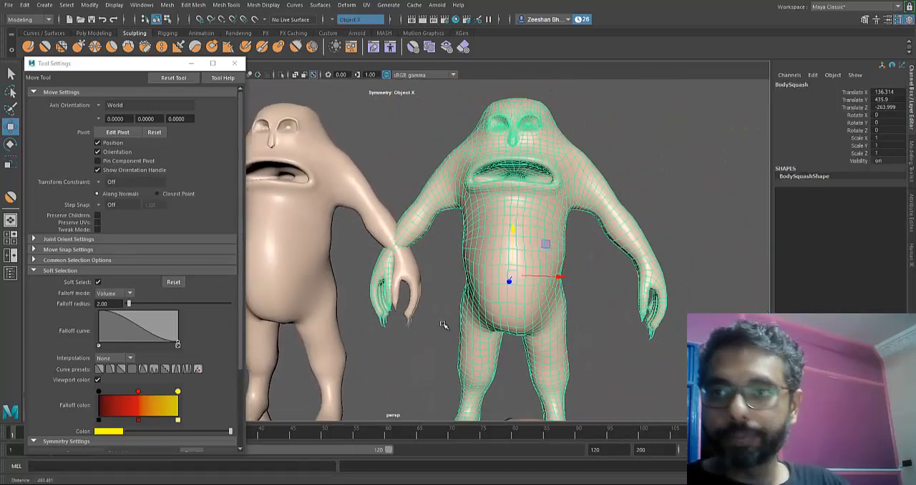
scroll(444, 325, up, 3)
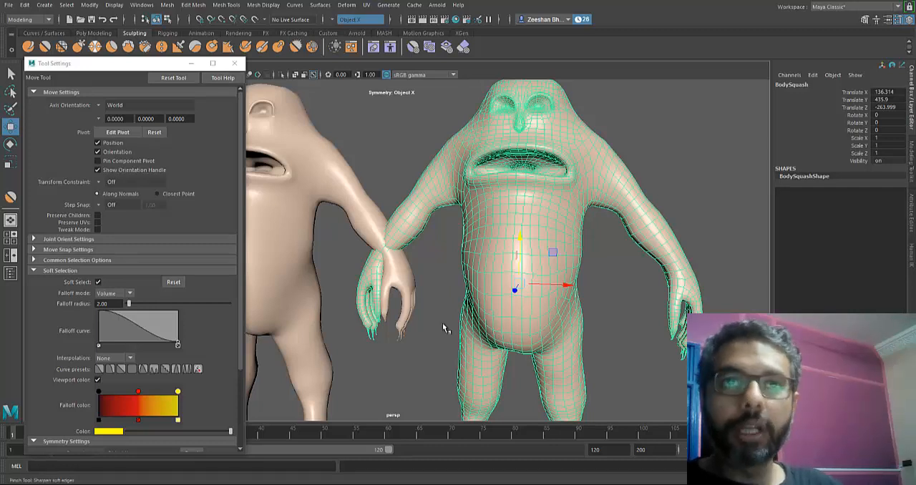
alt+drag(504, 221, 573, 209)
drag(535, 181, 534, 214)
drag(532, 166, 531, 150)
drag(511, 211, 510, 248)
mouse_move(495, 223)
mouse_down()
mouse_move(493, 232)
mouse_move(285, 210)
mouse_up()
alt+middle_drag(438, 224, 480, 209)
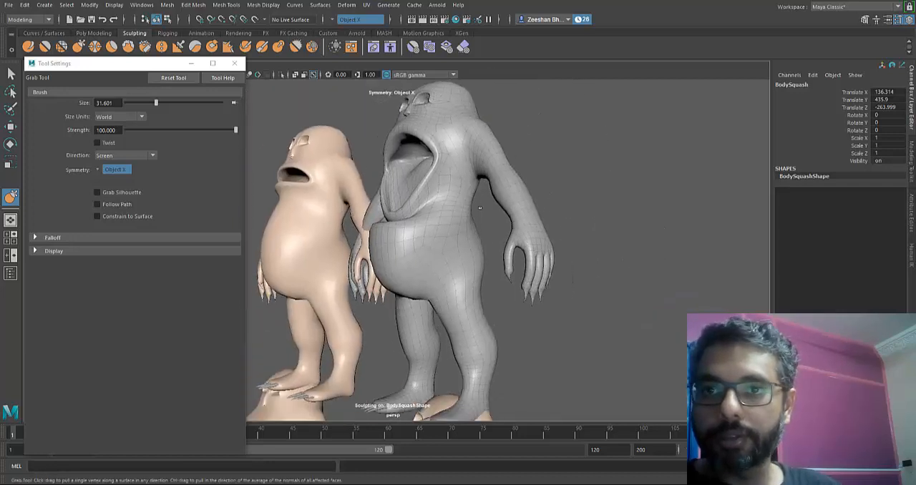
- Widen the lower half of the open mouth on BodySquash and stretch the lower lip down over the belly with the Grab tool
mouse_move(433, 216)
mouse_down()
mouse_move(417, 241)
mouse_move(391, 237)
mouse_move(442, 321)
mouse_move(565, 261)
mouse_up()
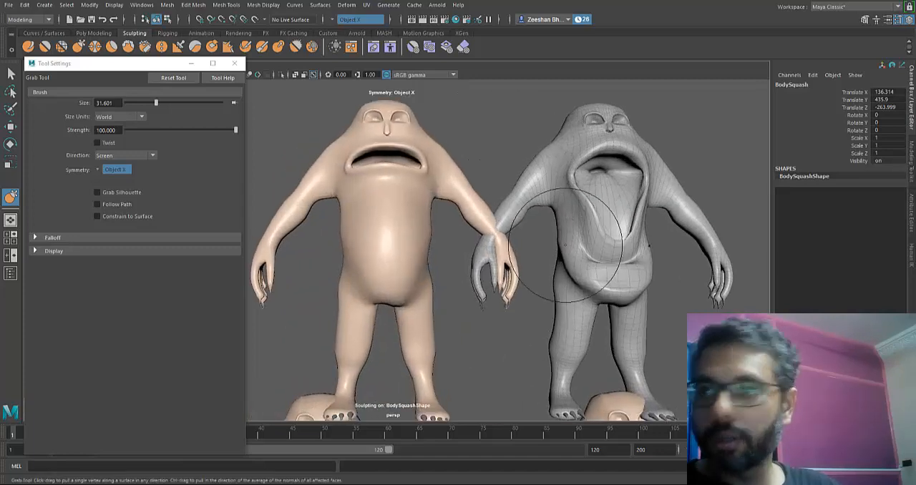
alt+middle_drag(577, 239, 496, 240)
alt+right_drag(496, 240, 566, 247)
drag(542, 203, 526, 211)
mouse_move(550, 251)
alt+mouse_down()
mouse_move(494, 251)
mouse_move(487, 270)
mouse_move(415, 283)
alt+mouse_up()
alt+middle_drag(437, 204, 490, 278)
mouse_move(464, 133)
mouse_down()
mouse_move(465, 120)
mouse_move(482, 131)
mouse_up()
mouse_move(444, 323)
alt+mouse_down()
mouse_move(398, 283)
mouse_move(451, 243)
alt+mouse_up()
drag(396, 304, 380, 307)
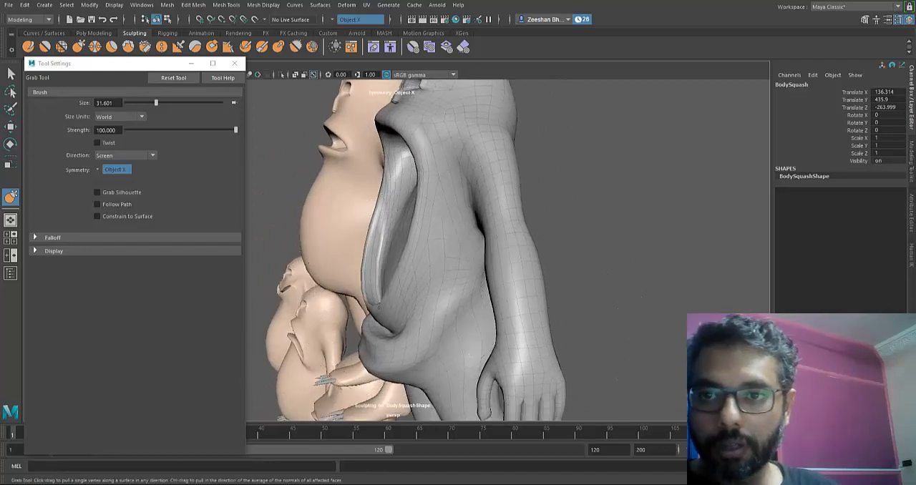
- Reshape the belly fold below the lower lip, the mouth's lower corners and the upper lip of BodySquash with the Grab tool
mouse_move(443, 324)
alt+mouse_down()
mouse_move(458, 337)
mouse_move(446, 344)
alt+mouse_up()
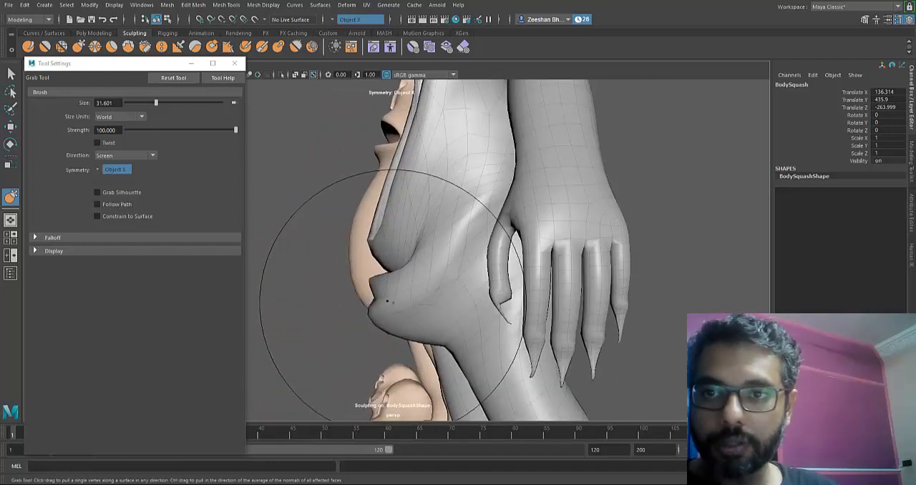
alt+drag(392, 278, 437, 279)
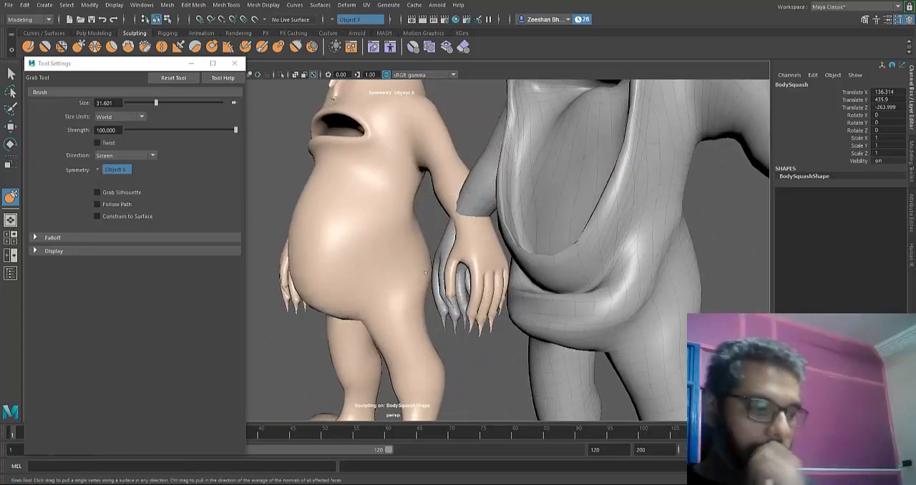
mouse_move(579, 246)
alt+mouse_down()
mouse_move(442, 323)
mouse_move(542, 289)
mouse_move(494, 286)
mouse_move(474, 267)
mouse_move(516, 255)
mouse_move(507, 263)
alt+mouse_up()
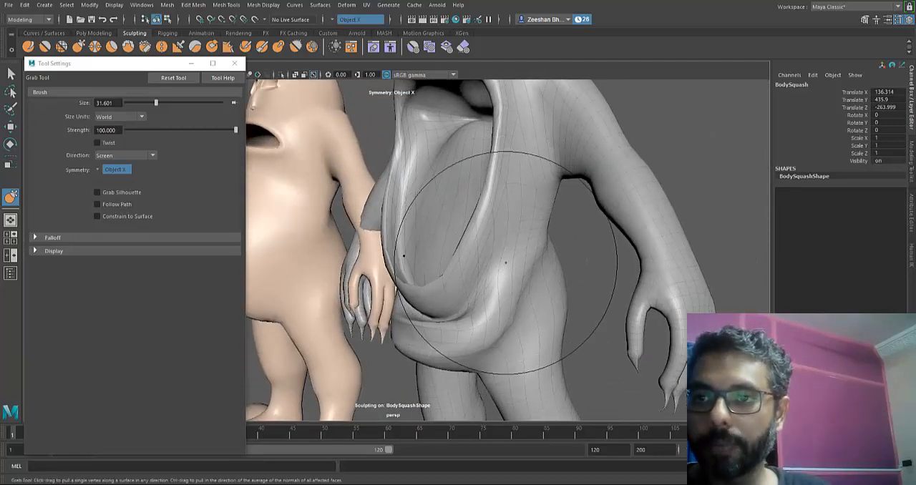
mouse_move(517, 216)
alt+mouse_down()
mouse_move(439, 322)
mouse_move(550, 312)
mouse_move(463, 290)
mouse_move(490, 301)
mouse_move(516, 279)
alt+mouse_up()
alt+drag(442, 323, 401, 236)
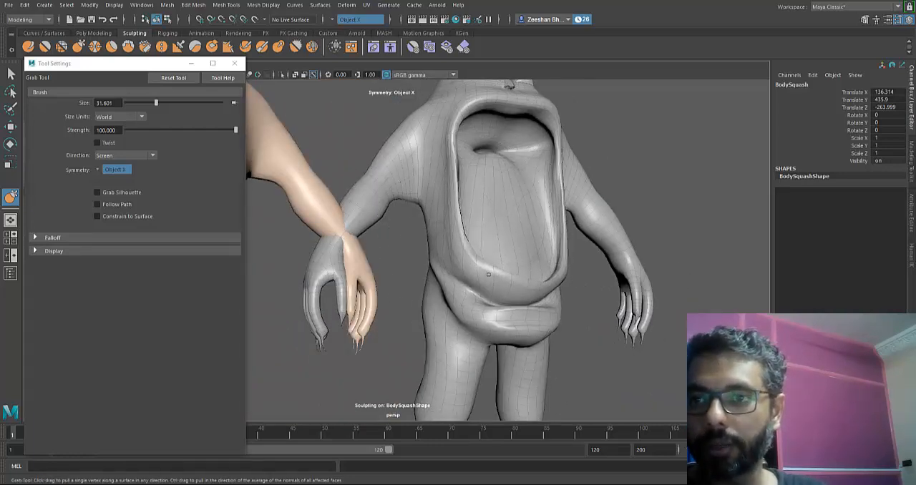
alt+drag(516, 282, 393, 308)
alt+drag(347, 269, 268, 266)
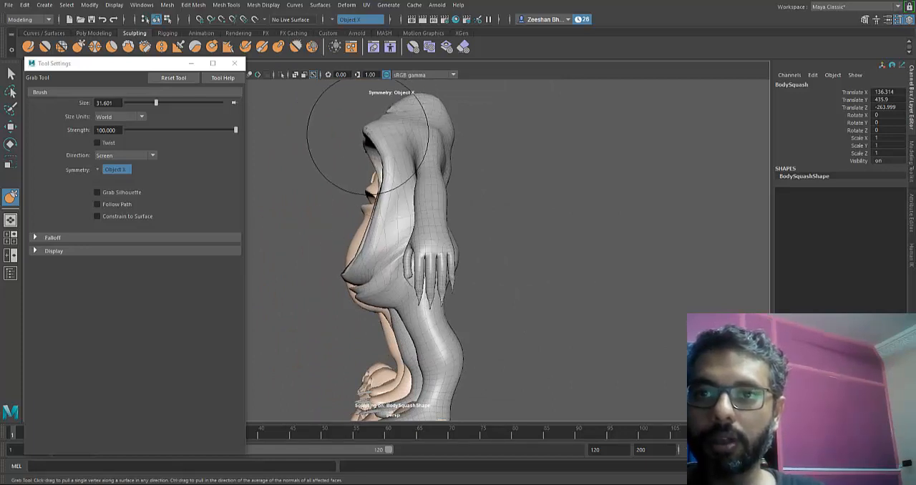
alt+drag(362, 136, 442, 327)
- Leave sculpting and rename the open-mouthed BodySquash mesh as MouthFullOpen
key(q)
key(ctrl+z)
key(ctrl+z)
key(ctrl+z)
key(ctrl+z)
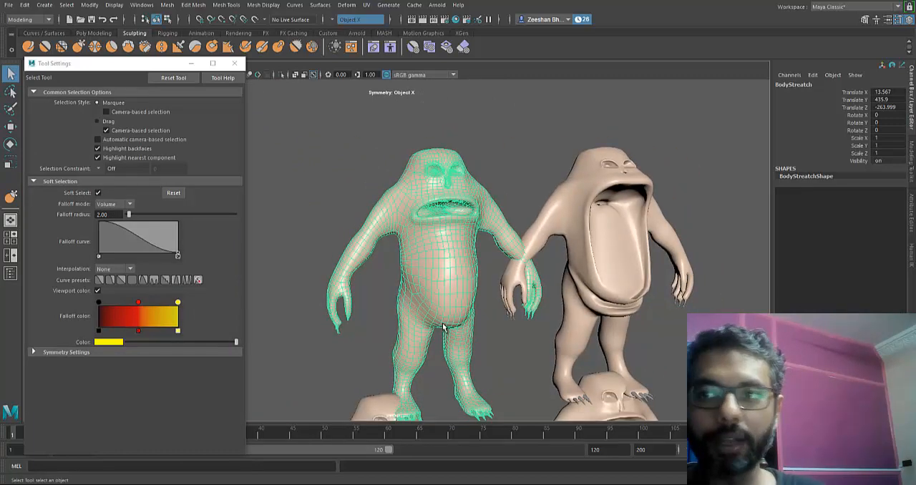
key(alt+e)
key(Escape)
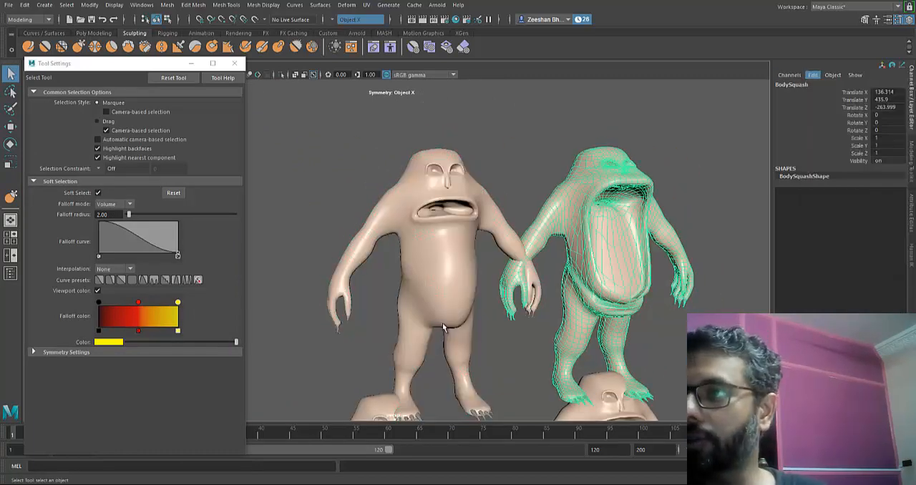
click(793, 85)
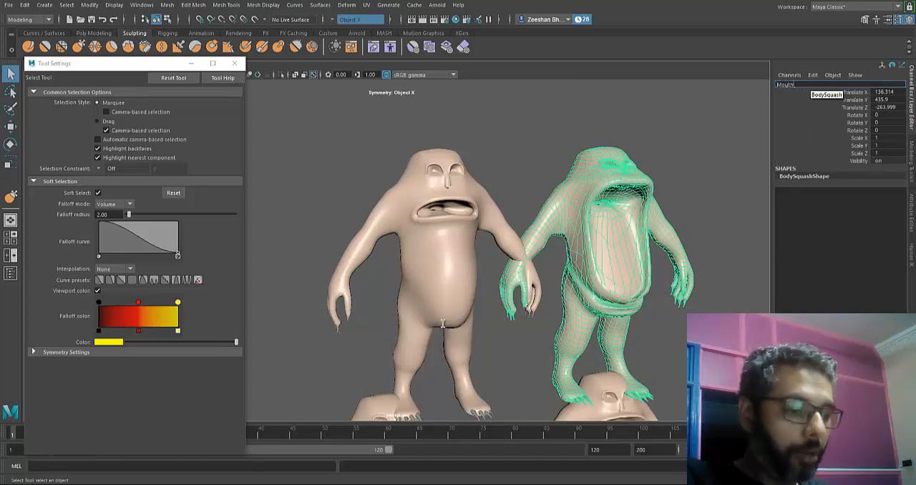
text(MouthFullOpen)
key(Return)
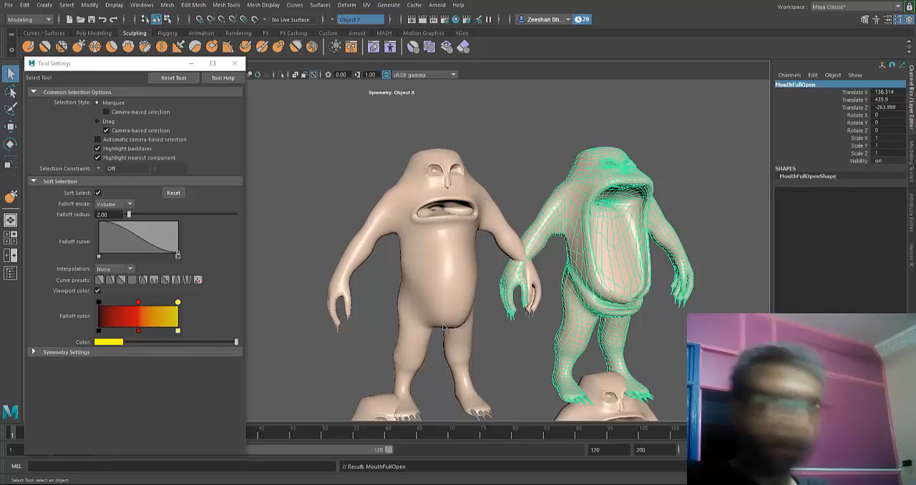
- Move MouthFullOpen down into the lower row beside the round-mouthed mesh, at Translate X 217.534 and Y 287.526
alt+middle_drag(443, 324, 315, 201)
scroll(443, 323, down, 2)
key(w)
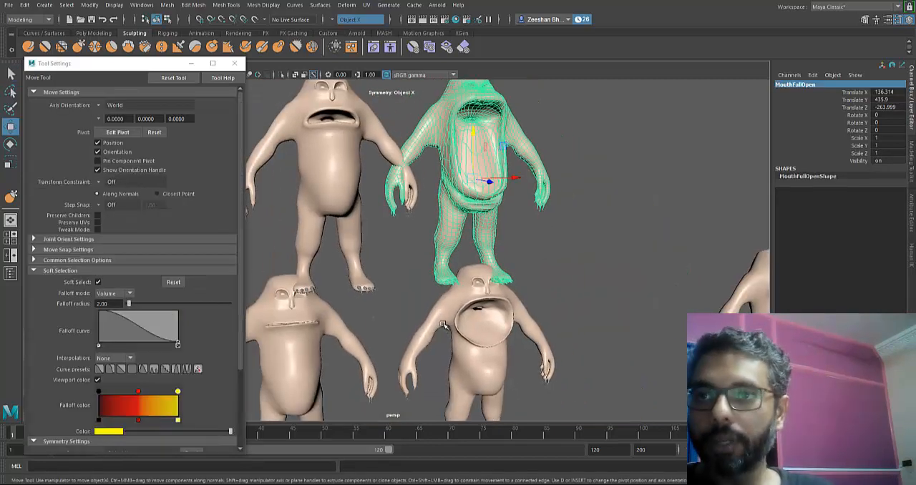
drag(518, 177, 582, 177)
mouse_move(558, 147)
mouse_down()
mouse_move(558, 310)
mouse_move(592, 336)
mouse_up()
alt+middle_drag(443, 324, 468, 338)
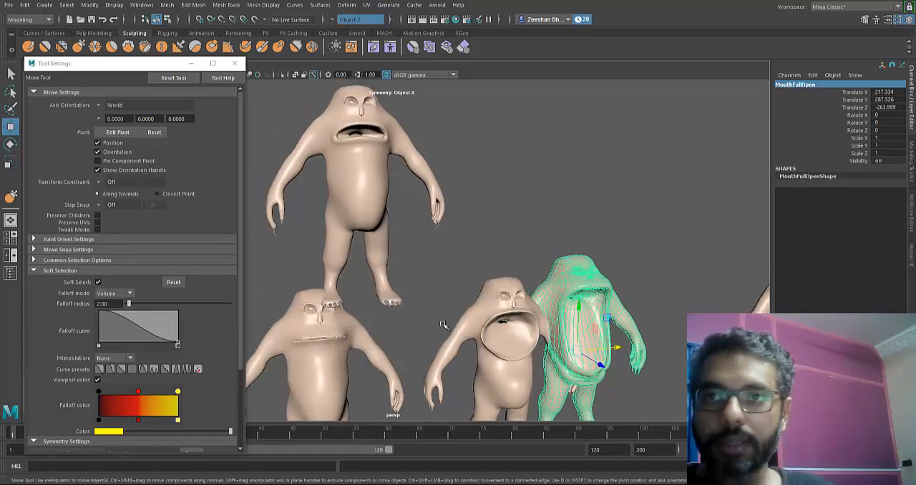
- Duplicate BodyStreatch, move the copy beside it to Translate X 153.663 and rename it as BodySquash
click(358, 186)
alt+drag(358, 186, 316, 187)
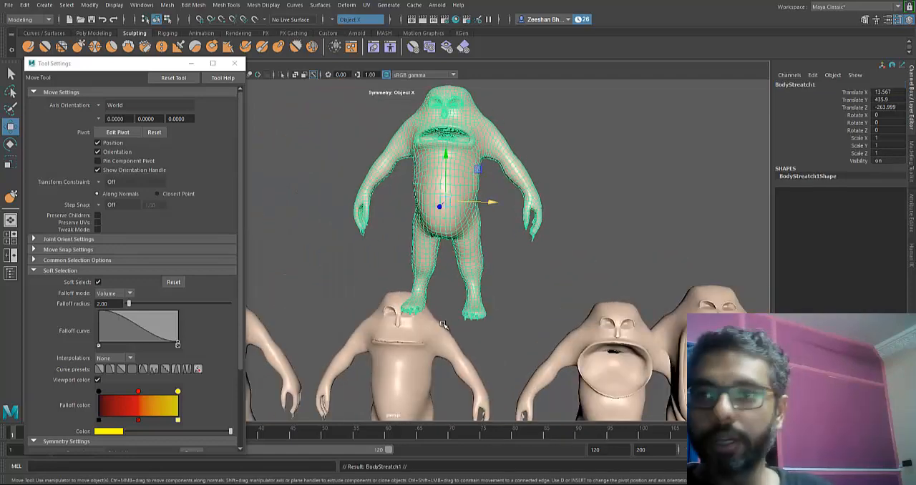
mouse_move(483, 203)
mouse_down()
mouse_move(720, 202)
mouse_move(673, 203)
mouse_up()
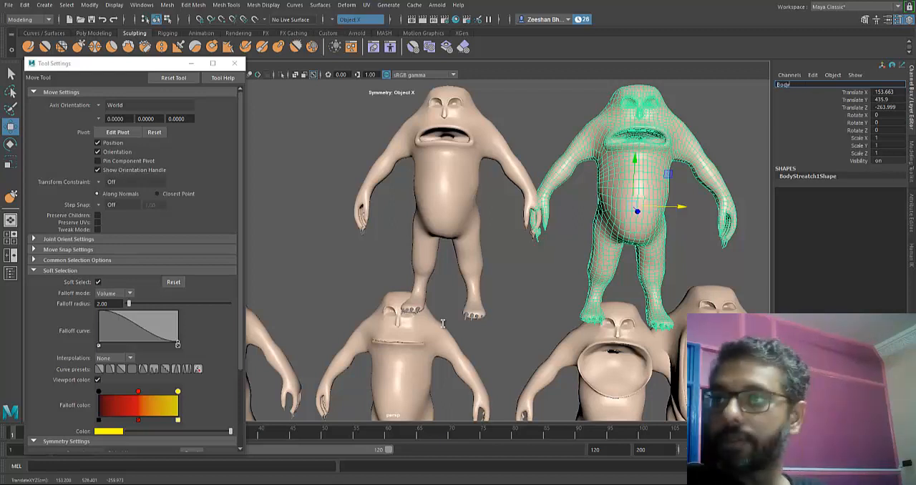
text(BodySquash)
key(Return)
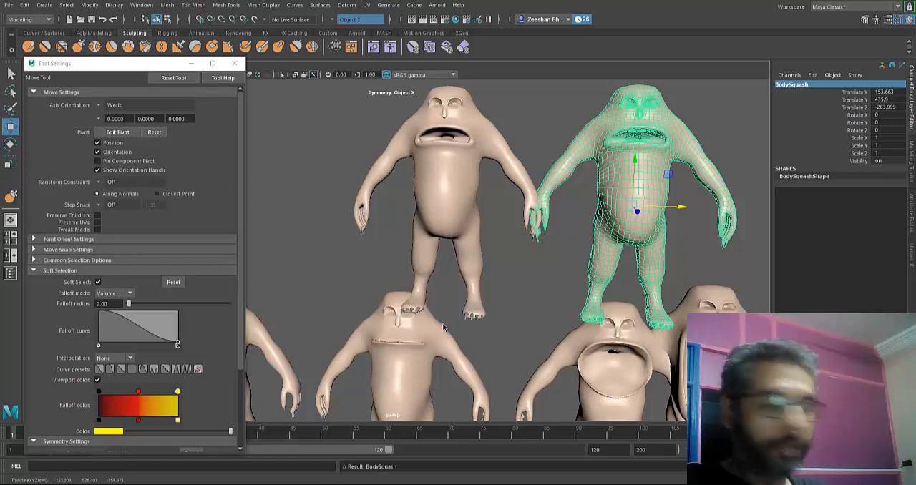
- Switch to the rigging toolset and add a lattice deformer to BodySquash
key(f)
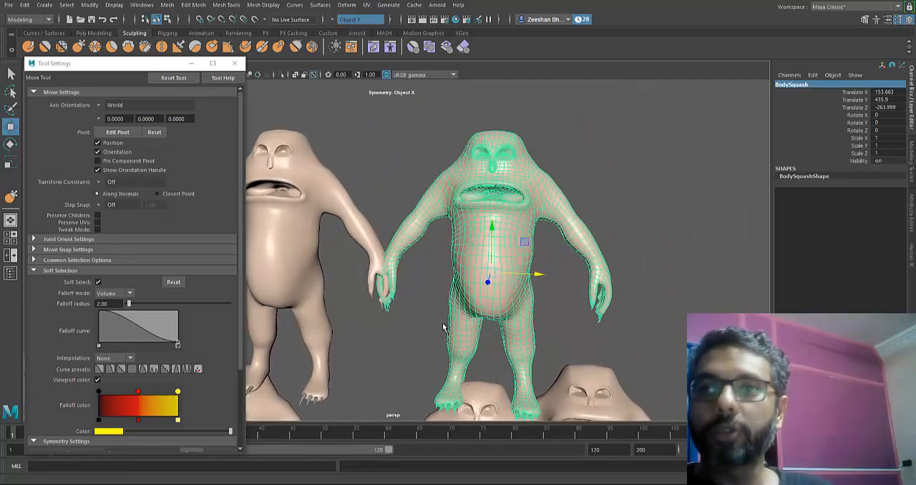
click(29, 20)
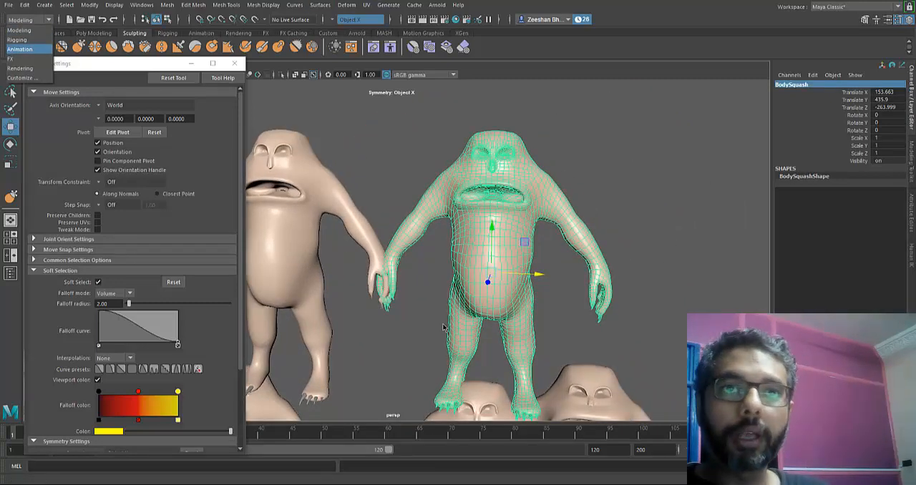
click(17, 40)
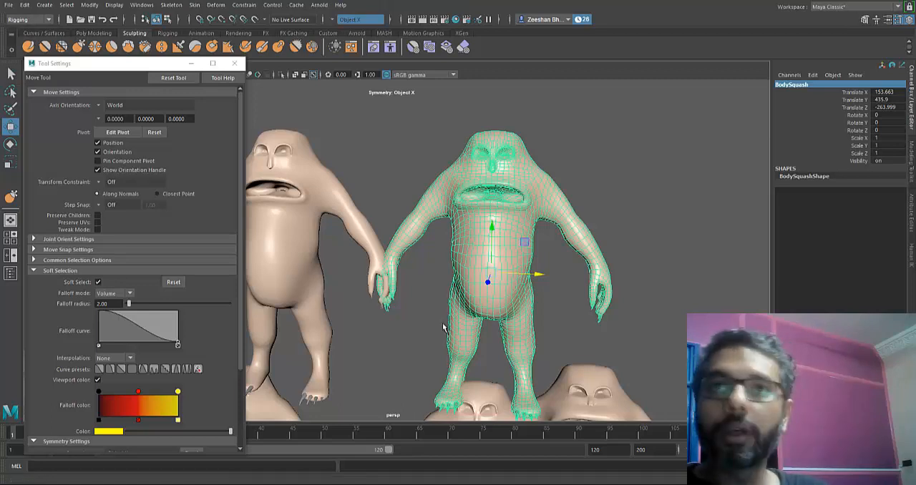
click(215, 5)
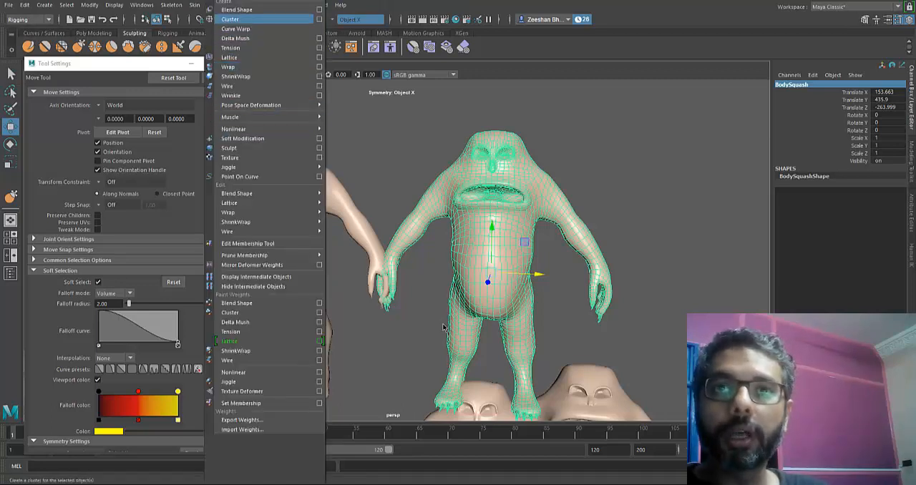
click(229, 57)
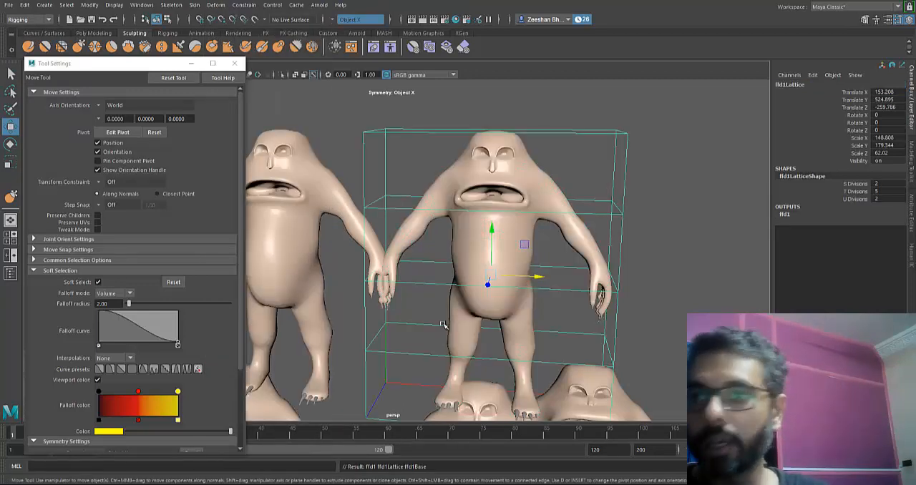
- Set the S Divisions of the BodySquash lattice to 4
key(f)
click(855, 184)
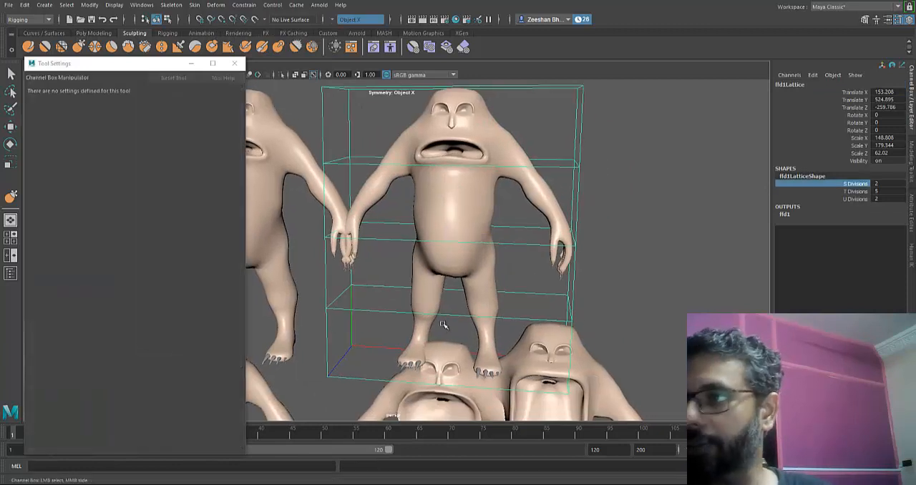
middle_drag(442, 324, 414, 324)
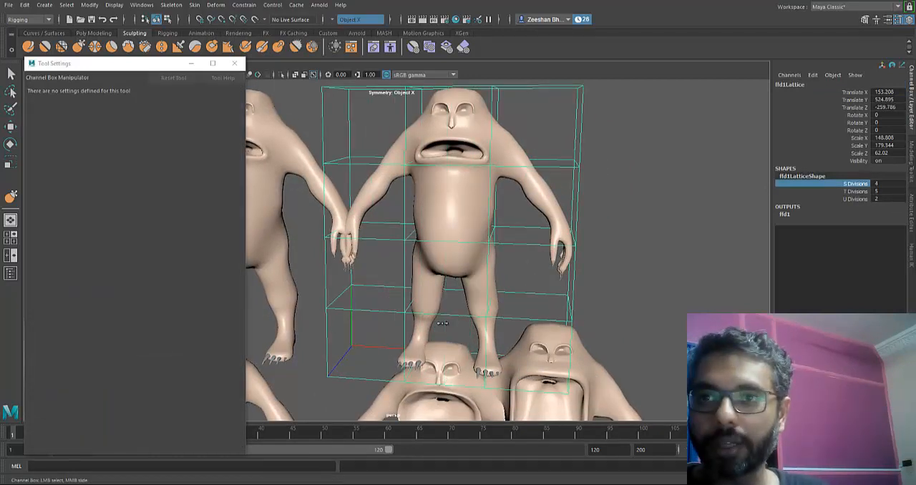
mouse_move(443, 325)
alt+mouse_down()
mouse_move(401, 323)
mouse_move(443, 327)
alt+mouse_up()
- Select the central lattice points of the upper three rows around BodySquash and scale them down vertically to squash its head and torso
right_drag(561, 95, 561, 62)
alt+drag(401, 337, 444, 325)
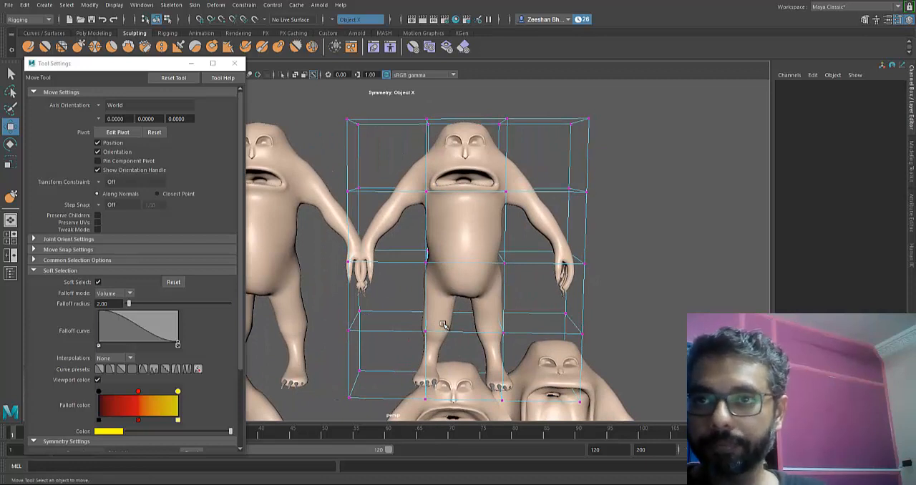
drag(523, 279, 536, 280)
key(r)
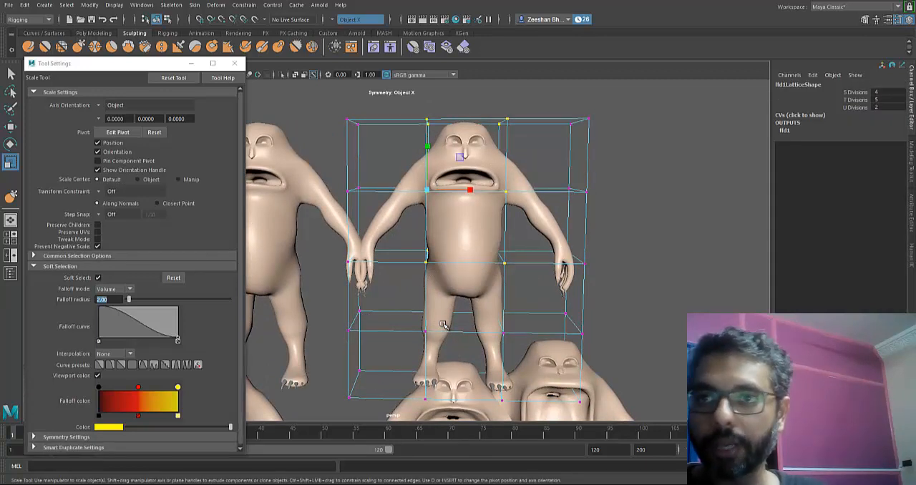
drag(427, 146, 428, 209)
key(w)
- Scale the selected central lattice points front to back to thicken the squashed torso in depth
alt+drag(442, 324, 286, 324)
alt+middle_drag(443, 324, 534, 288)
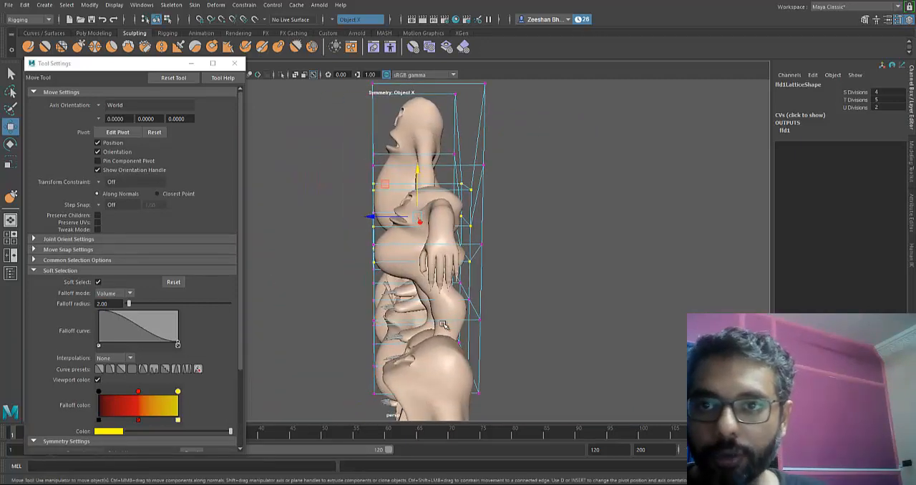
alt+drag(443, 324, 423, 316)
key(r)
drag(373, 214, 356, 214)
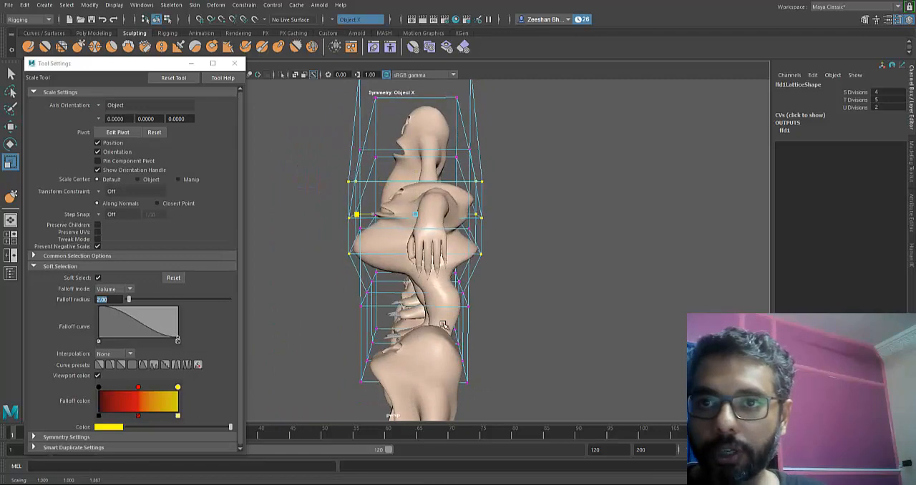
alt+drag(442, 324, 401, 336)
drag(399, 223, 401, 222)
- Move the central columns of upper lattice points outward on each side to widen BodySquash's head and belly
alt+drag(442, 325, 519, 308)
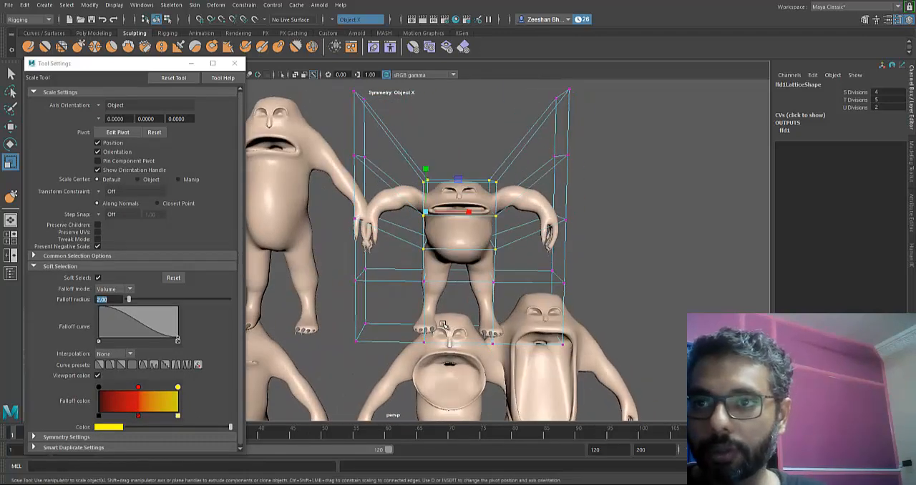
drag(469, 211, 470, 212)
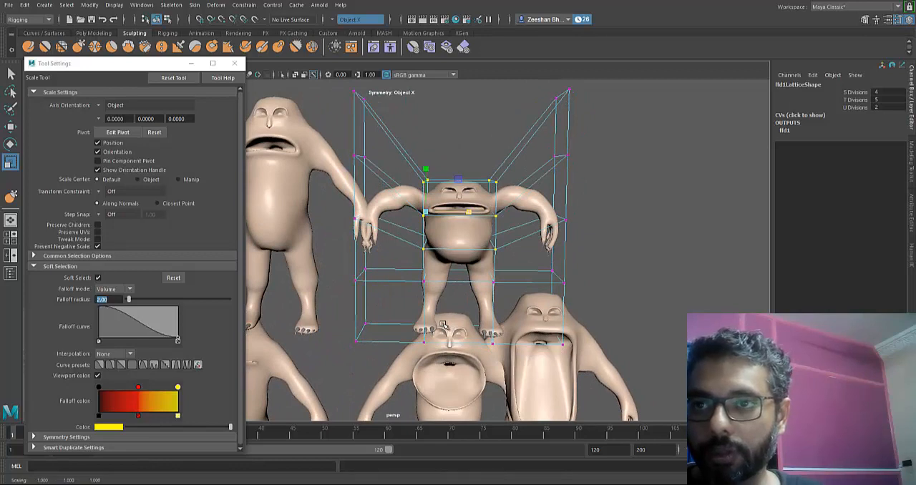
alt+drag(442, 324, 441, 340)
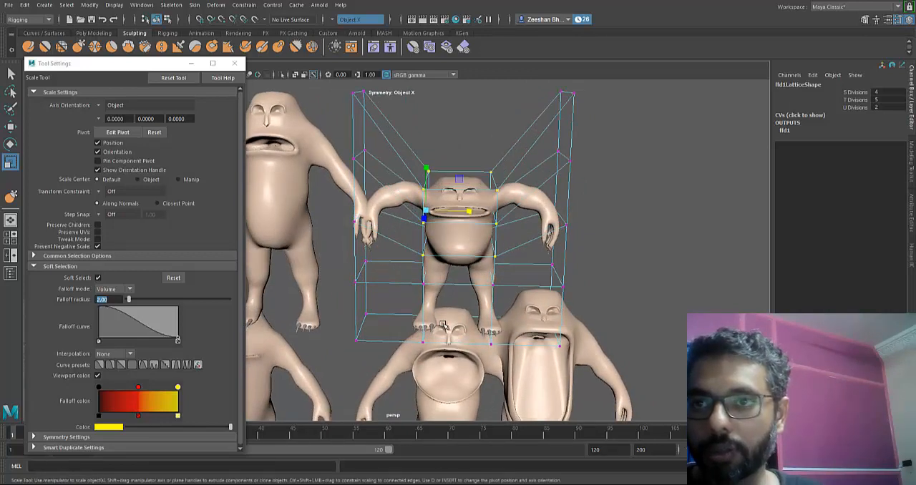
drag(483, 154, 514, 264)
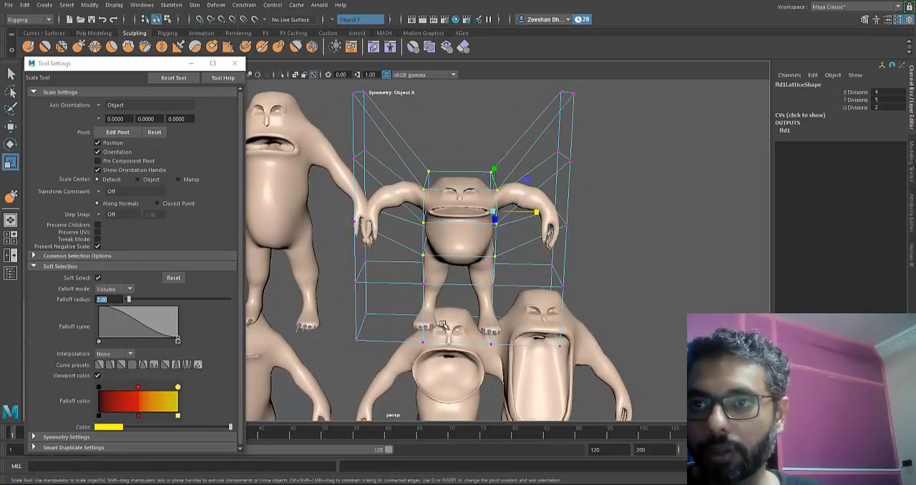
alt+drag(443, 325, 442, 314)
key(w)
drag(538, 212, 552, 213)
alt+drag(443, 325, 454, 330)
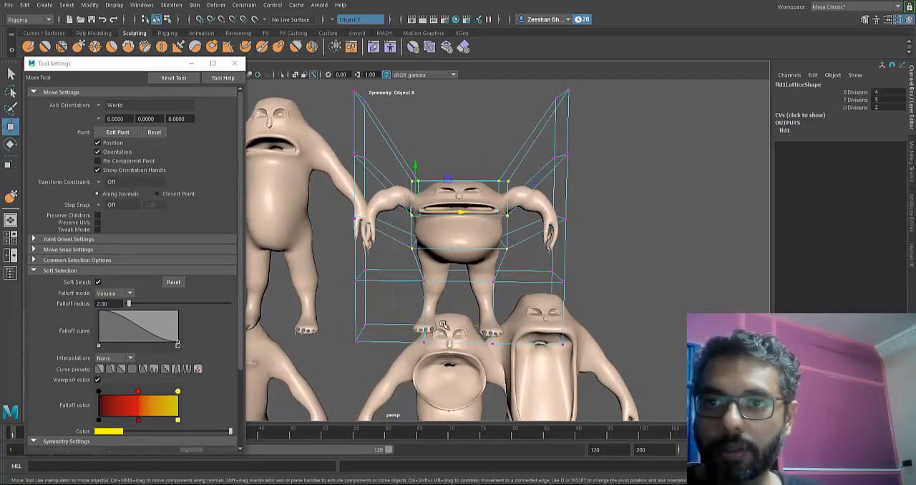
drag(465, 212, 477, 212)
- Pull the front lattice points at mouth level slightly forward on BodySquash
mouse_move(443, 325)
alt+mouse_down()
mouse_move(451, 323)
mouse_move(443, 325)
alt+mouse_up()
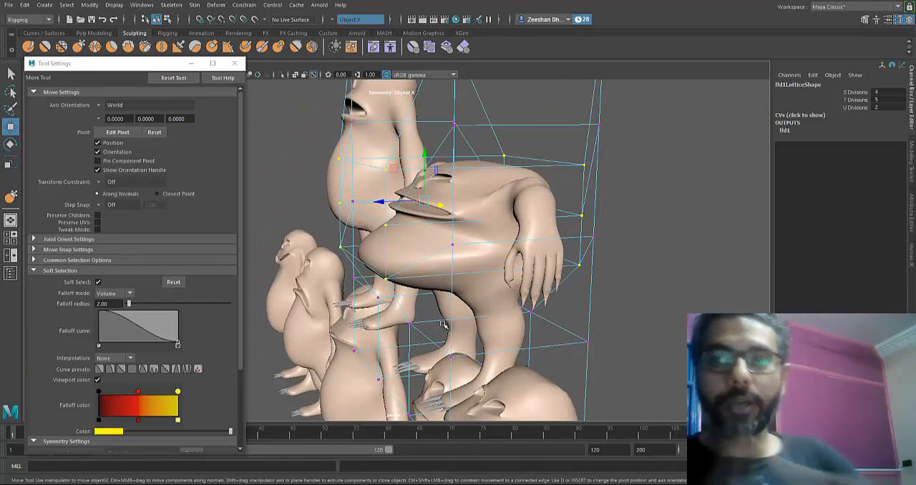
alt+drag(443, 323, 443, 328)
click(443, 325)
key(ctrl+z)
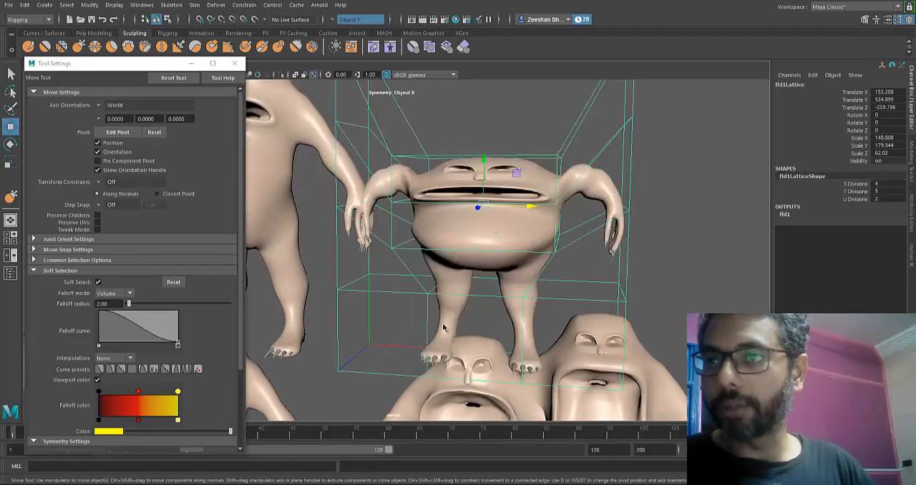
right_drag(560, 165, 554, 136)
drag(552, 190, 622, 201)
alt+drag(443, 324, 443, 326)
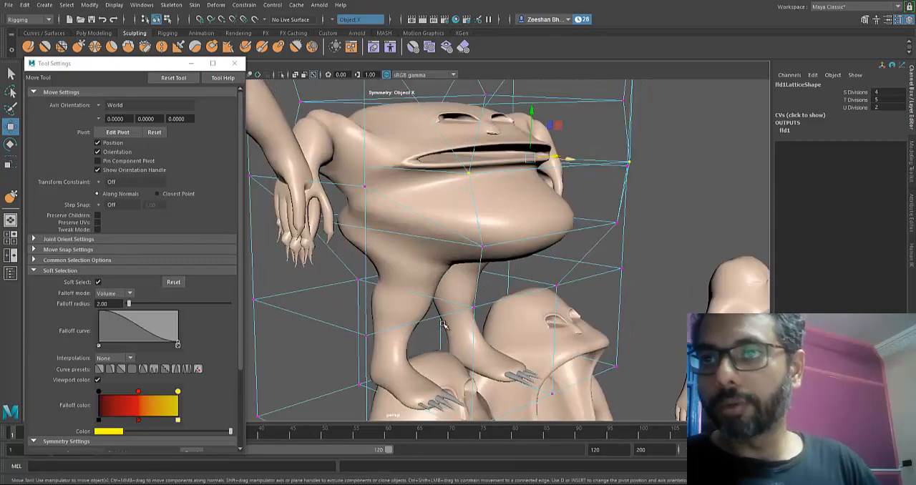
drag(531, 158, 539, 156)
alt+drag(443, 324, 444, 325)
click(444, 324)
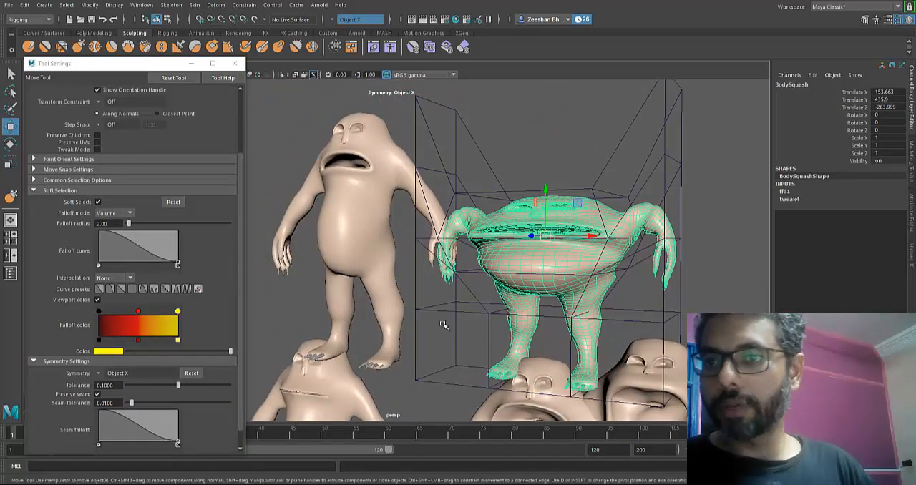
- Adjust the front lattice points at belly level and lower the top lattice points slightly to refine the squashed shape
alt+middle_drag(444, 326, 443, 325)
alt+drag(443, 325, 443, 325)
click(443, 325)
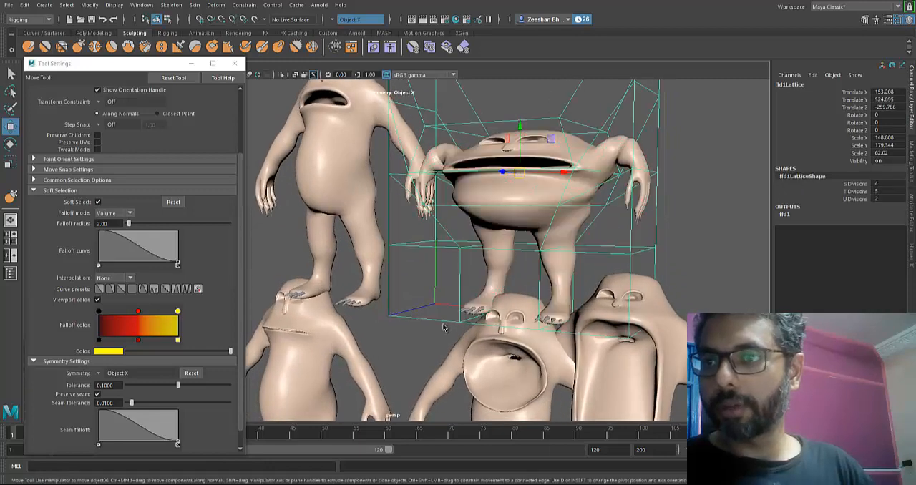
right_drag(595, 250, 590, 222)
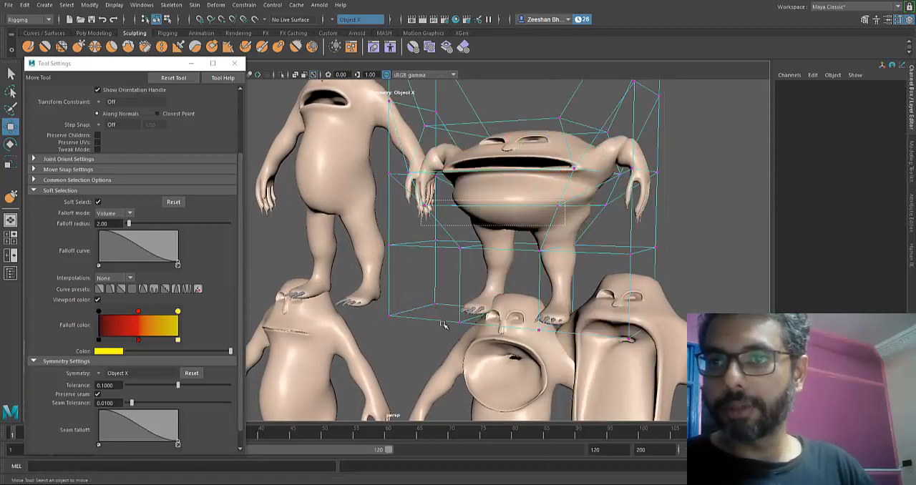
drag(607, 231, 613, 232)
drag(584, 159, 584, 174)
alt+drag(443, 326, 444, 326)
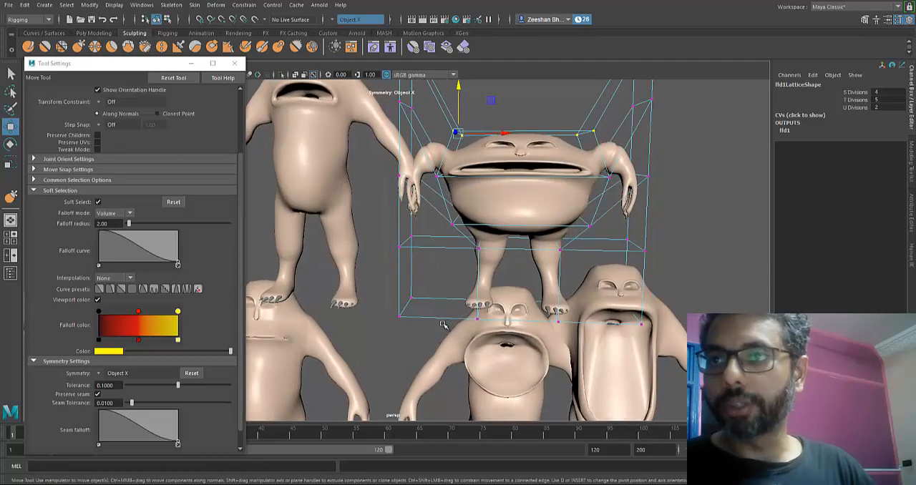
drag(459, 86, 459, 89)
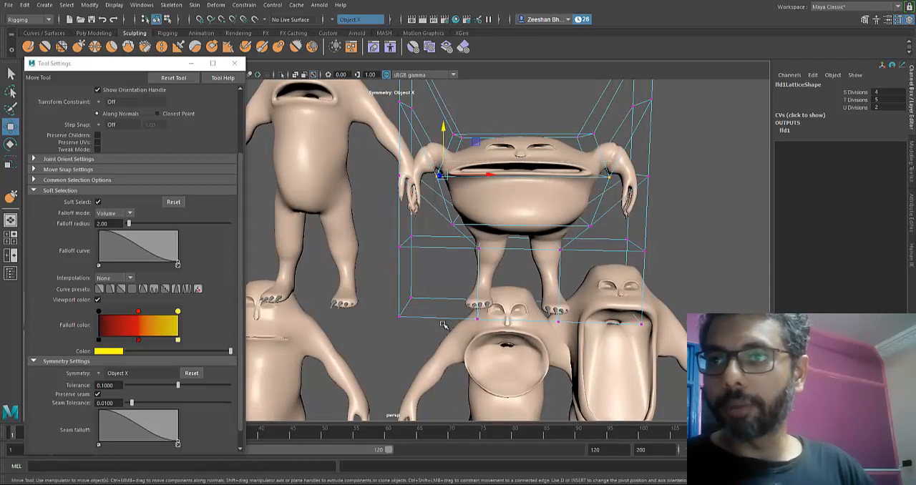
key(ctrl+z)
- Delete the history of BodySquash to keep its squashed shape and remove the lattice
alt+drag(443, 325, 473, 315)
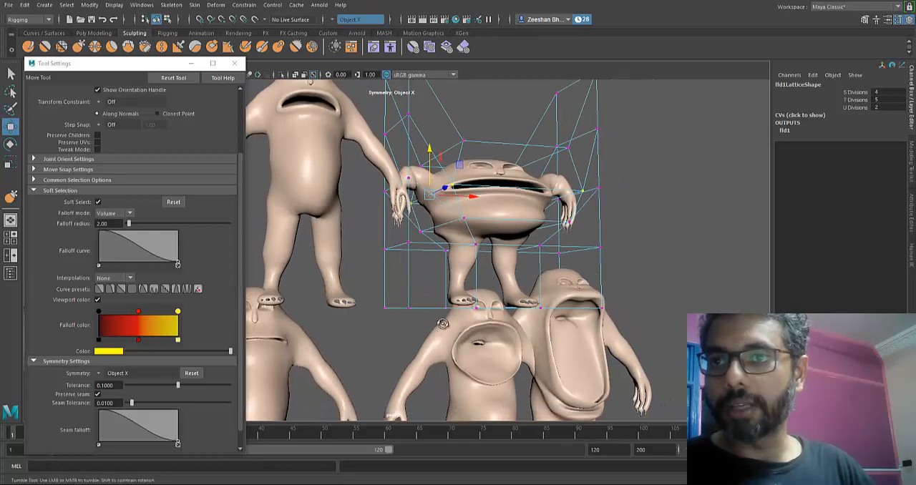
alt+middle_drag(443, 325, 537, 372)
click(441, 324)
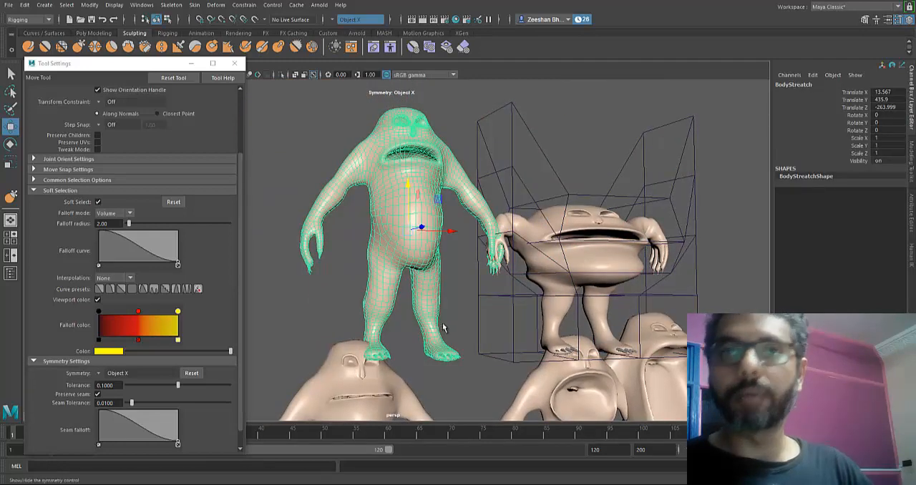
key(ctrl+z)
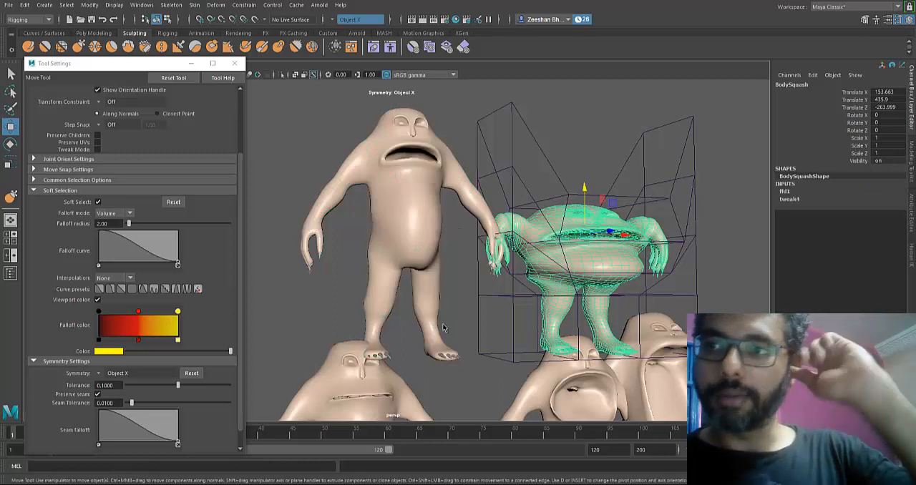
click(25, 5)
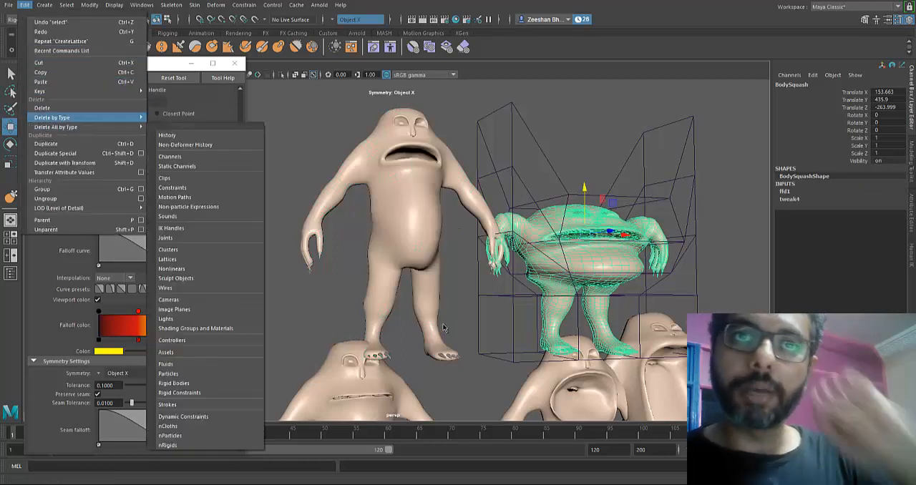
mouse_move(71, 117)
click(167, 126)
- Add a lattice deformer to BodyStreatch and set its S Divisions to 4
click(444, 326)
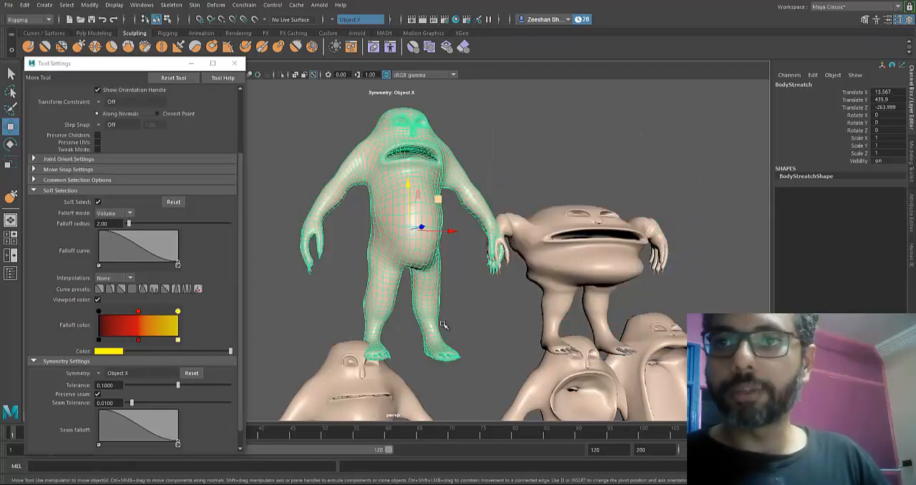
click(215, 5)
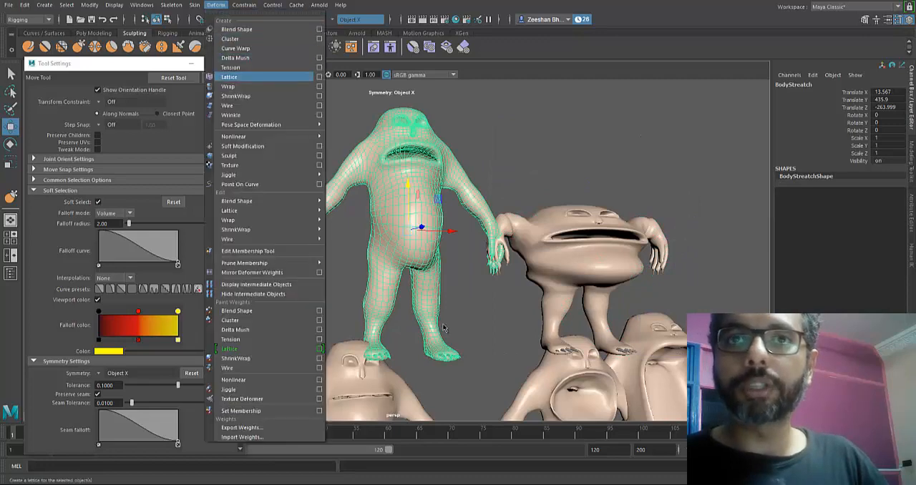
click(230, 75)
alt+drag(443, 324, 415, 324)
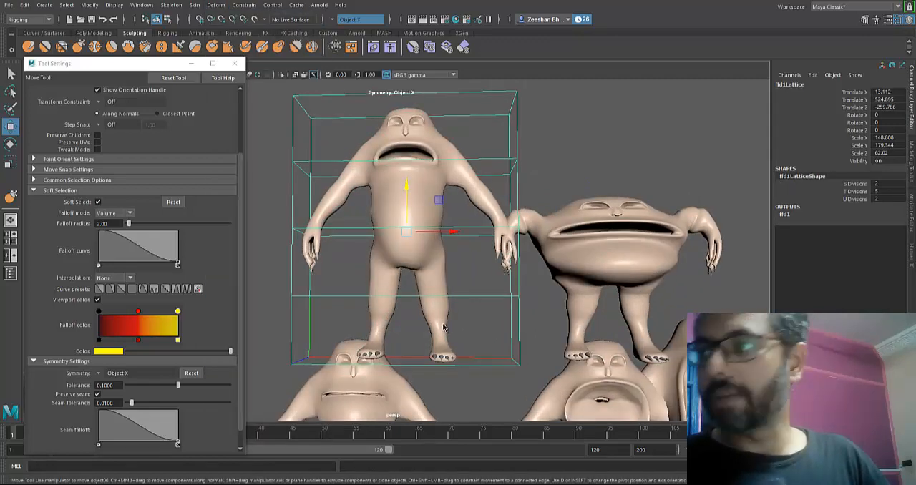
click(856, 184)
middle_drag(441, 325, 445, 323)
alt+drag(445, 323, 444, 325)
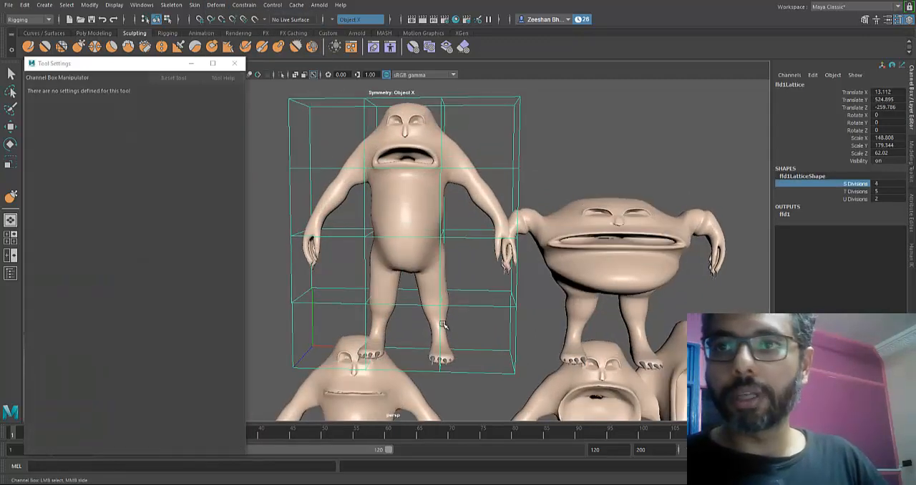
- Select the central lattice points of the upper two rows around BodyStreatch and move them up to stretch its torso
right_click(443, 325)
right_drag(482, 169, 484, 139)
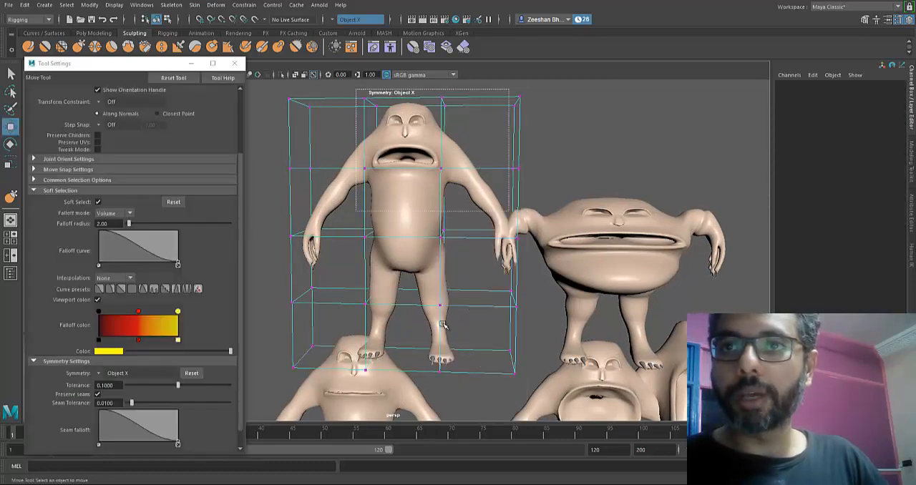
drag(357, 89, 448, 210)
alt+middle_drag(448, 210, 444, 245)
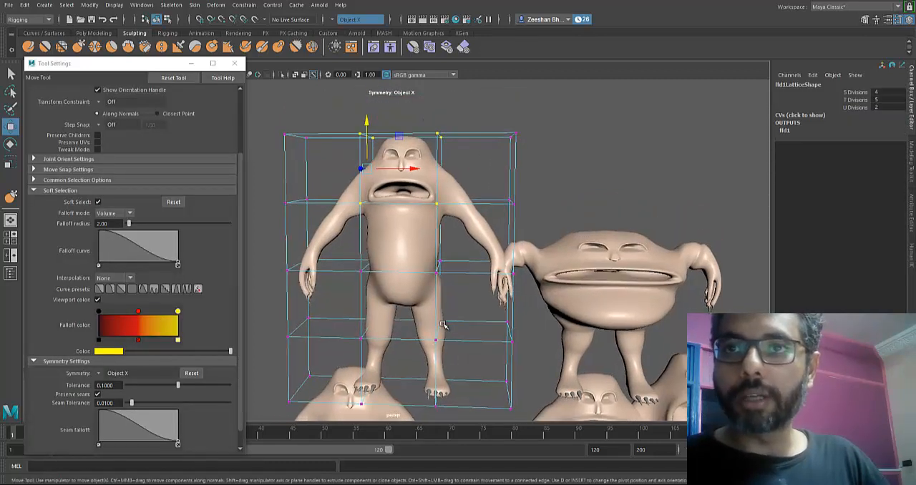
drag(367, 122, 366, 79)
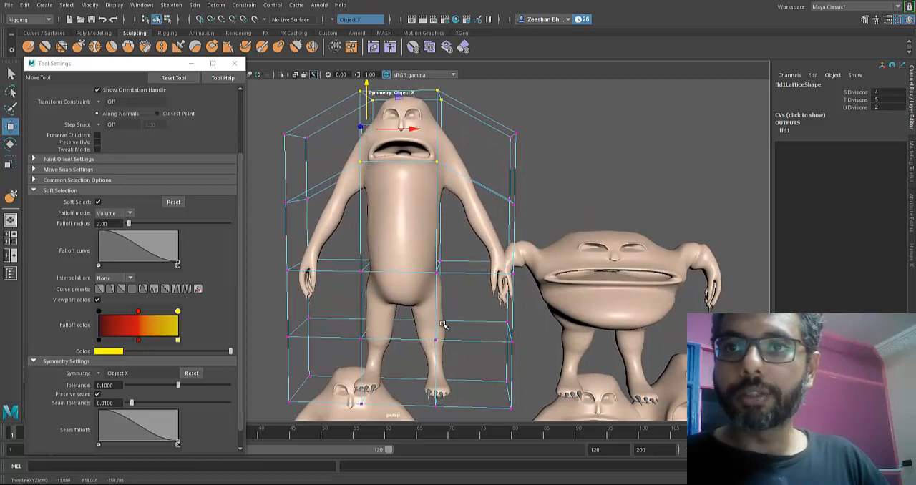
- Lower the central hip-level lattice points around BodyStreatch and pull the front ones slightly forward to lengthen and round its torso
alt+middle_drag(443, 325, 451, 271)
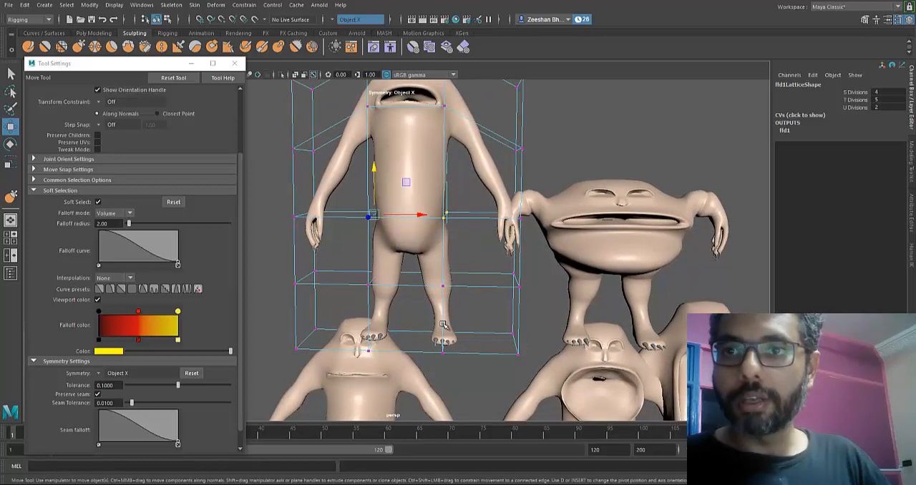
drag(374, 169, 374, 198)
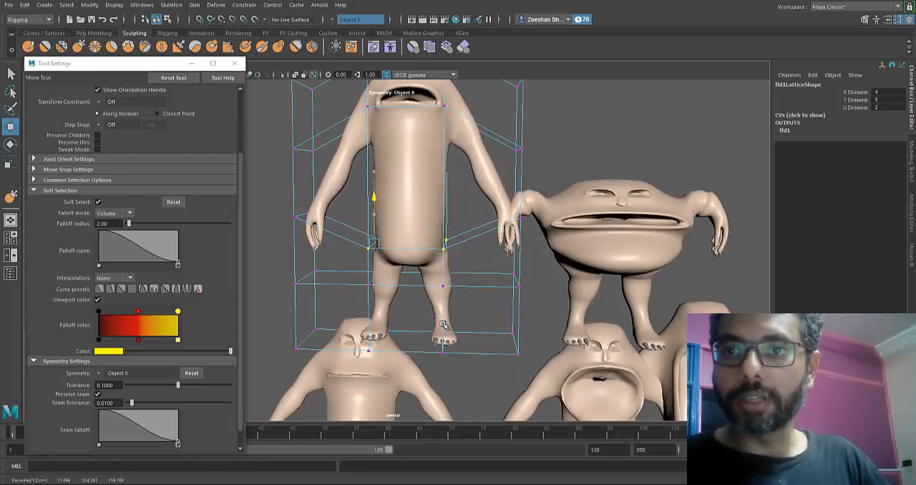
alt+drag(443, 325, 301, 326)
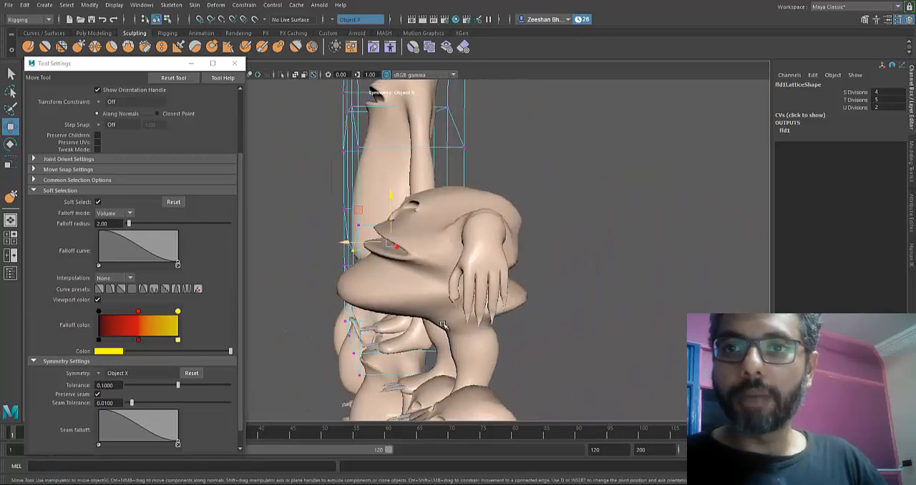
drag(345, 242, 336, 242)
alt+drag(443, 325, 526, 353)
key(ctrl+z)
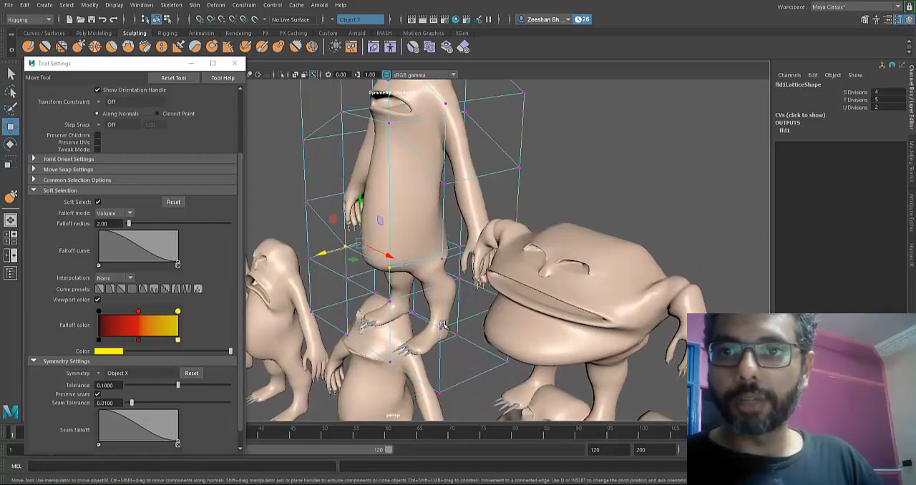
- Shift the rear hip-level lattice points of BodyStreatch in depth to adjust its lower back
key(ctrl+z)
key(ctrl+z)
key(ctrl+z)
alt+drag(443, 325, 355, 311)
key(ctrl+z)
key(ctrl+z)
key(ctrl+z)
key(ctrl+z)
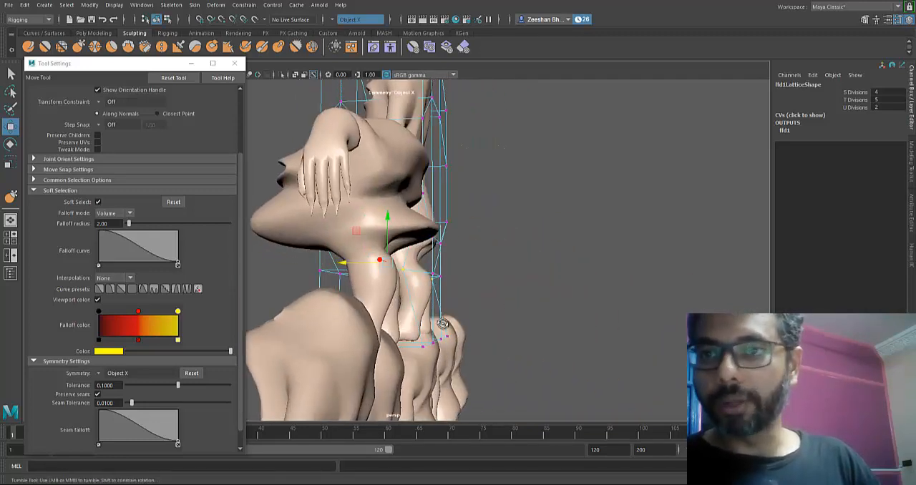
key(ctrl+z)
key(ctrl+z)
key(ctrl+z)
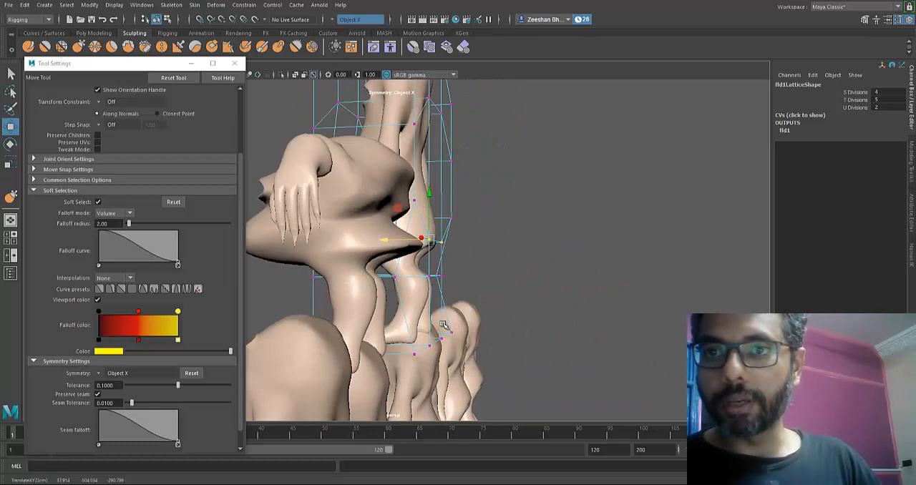
alt+drag(443, 325, 443, 323)
key(ctrl+z)
key(ctrl+z)
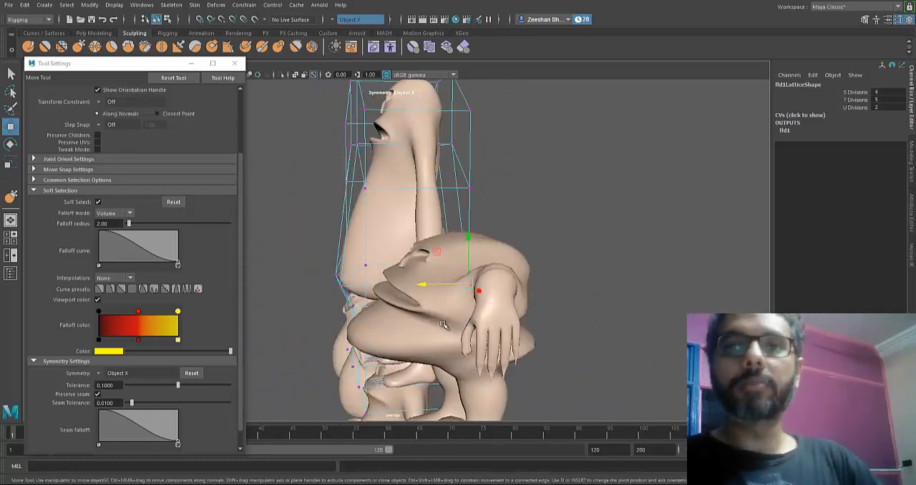
- Move the front hip-level lattice points of BodyStreatch back toward the body to reduce the belly bulge
key(ctrl+z)
key(ctrl+z)
key(ctrl+z)
key(ctrl+z)
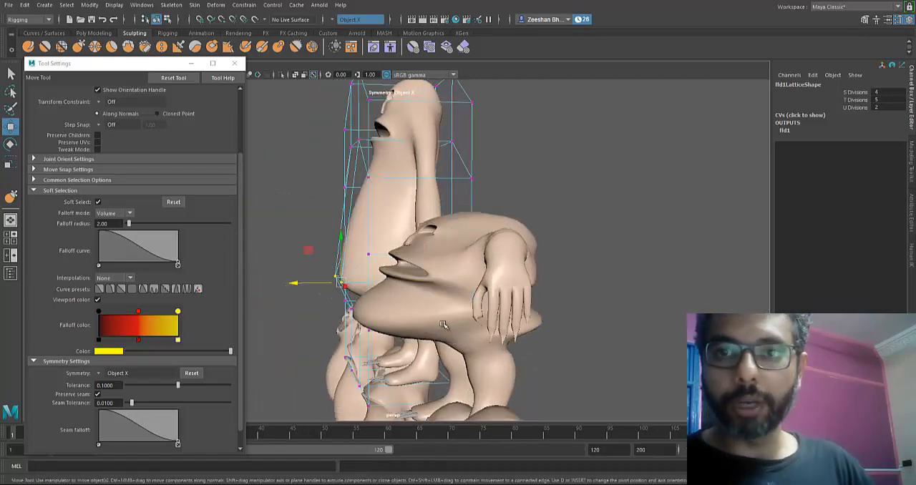
key(ctrl+z)
key(ctrl+z)
key(ctrl+z)
key(ctrl+z)
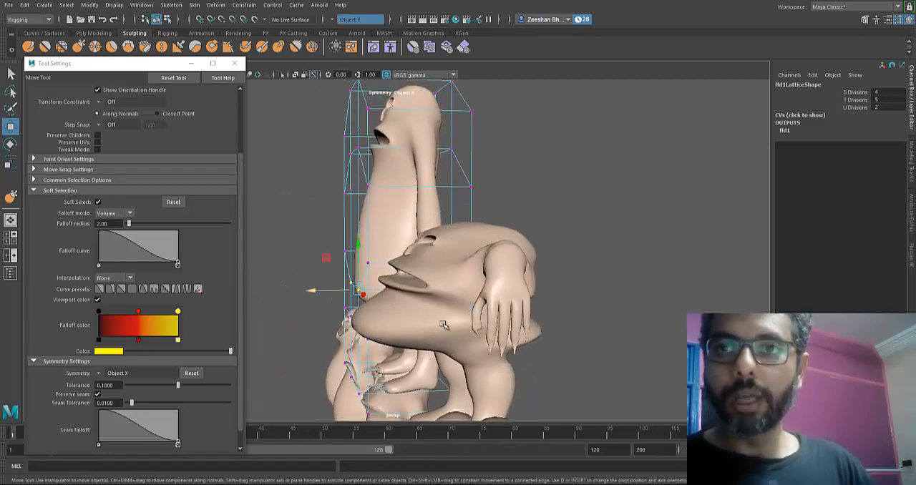
key(ctrl+z)
key(ctrl+z)
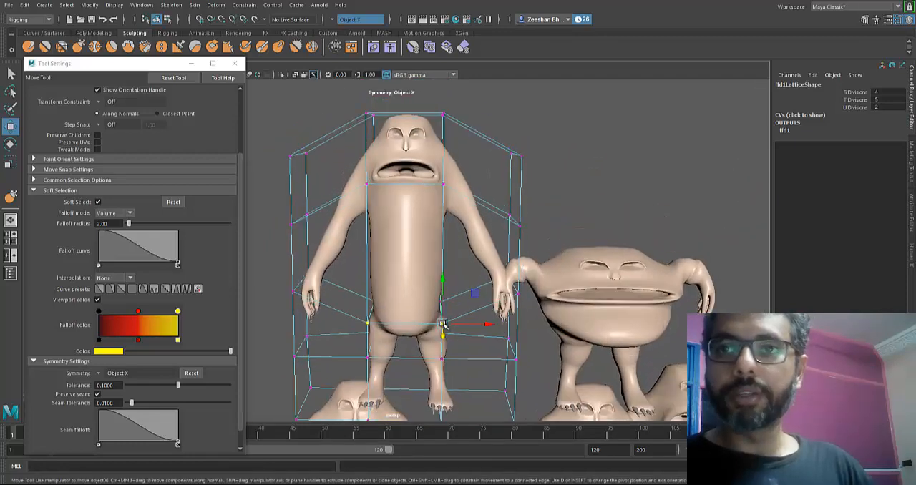
- Select the central lattice points of the upper two rows around BodyStreatch and raise them further to stretch the head and torso
key(ctrl+z)
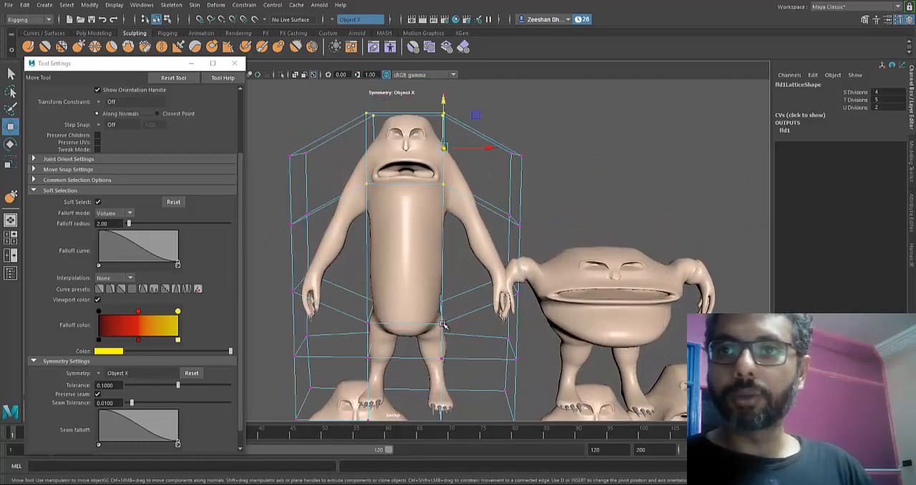
key(ctrl+z)
key(ctrl+z)
key(ctrl+z)
key(ctrl+z)
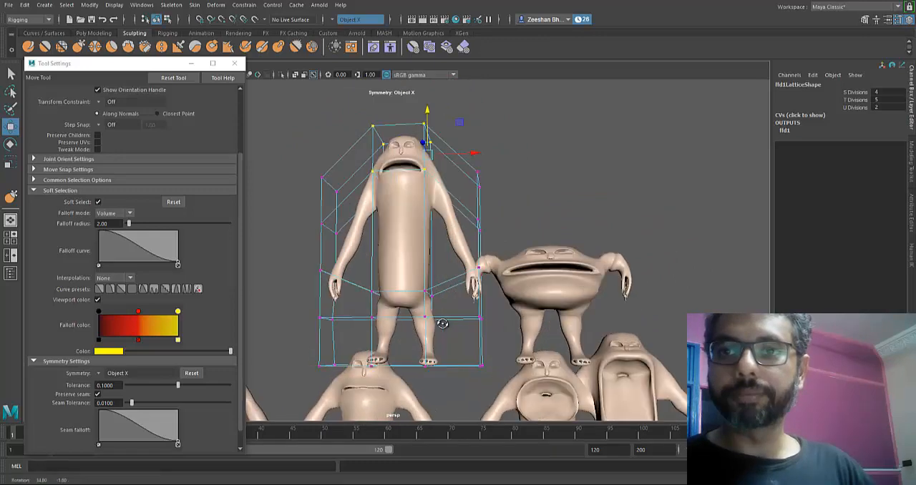
key(ctrl+z)
key(ctrl+z)
key(ctrl+z)
key(ctrl+z)
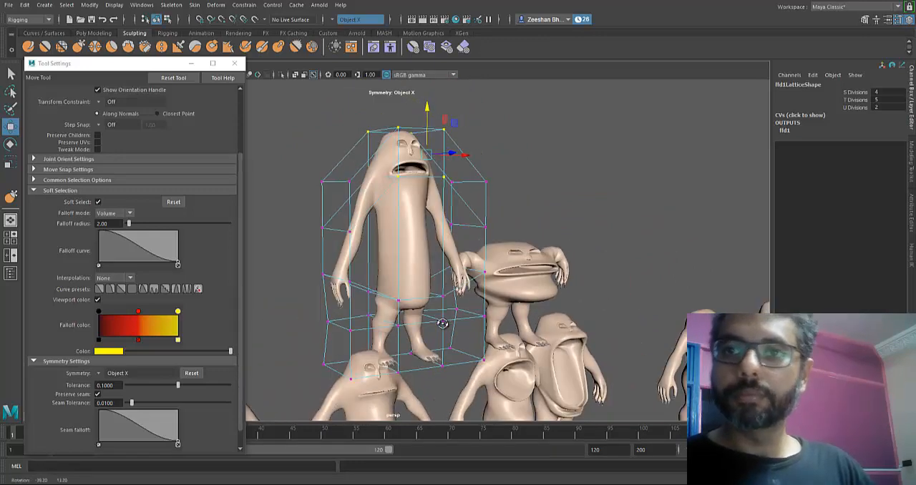
key(ctrl+z)
key(ctrl+z)
key(ctrl+z)
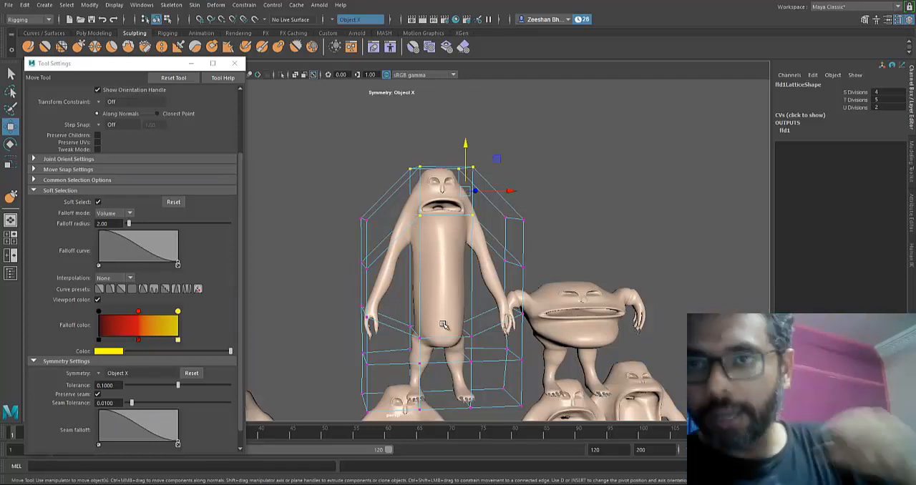
- Delete the history of BodyStreatch to keep its stretched shape and remove the lattice, leaving nothing selected
mouse_move(444, 325)
alt+mouse_down()
mouse_move(487, 272)
mouse_move(443, 324)
mouse_move(462, 328)
mouse_move(442, 325)
alt+mouse_up()
click(25, 5)
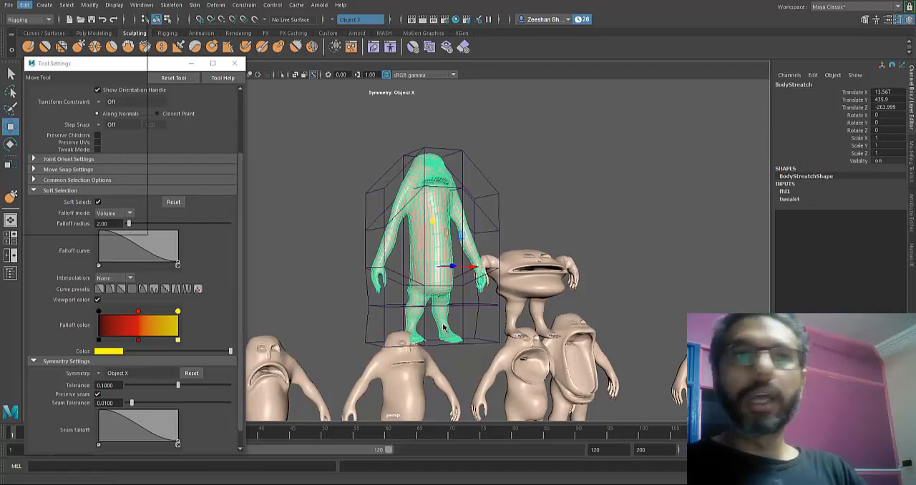
mouse_move(53, 118)
click(168, 125)
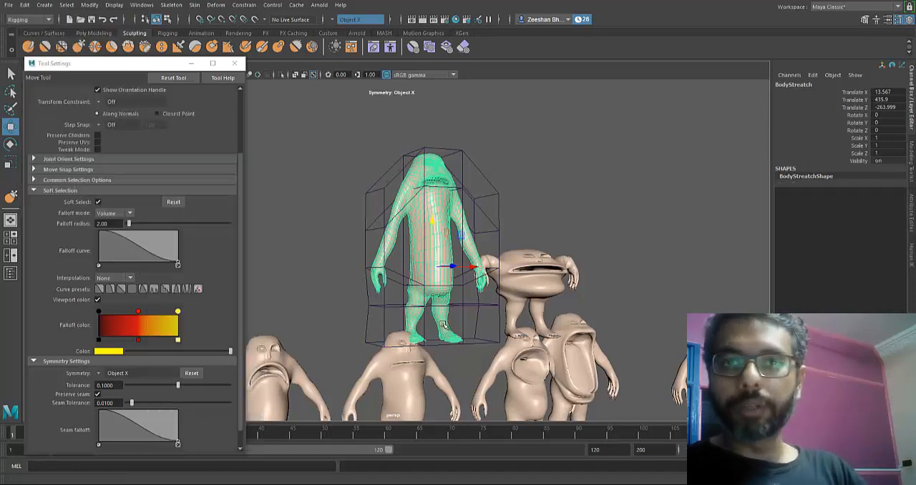
alt+drag(444, 327, 419, 325)
click(322, 187)
scroll(444, 325, down, 2)
alt+middle_drag(444, 326, 416, 222)
scroll(444, 325, down, 1)
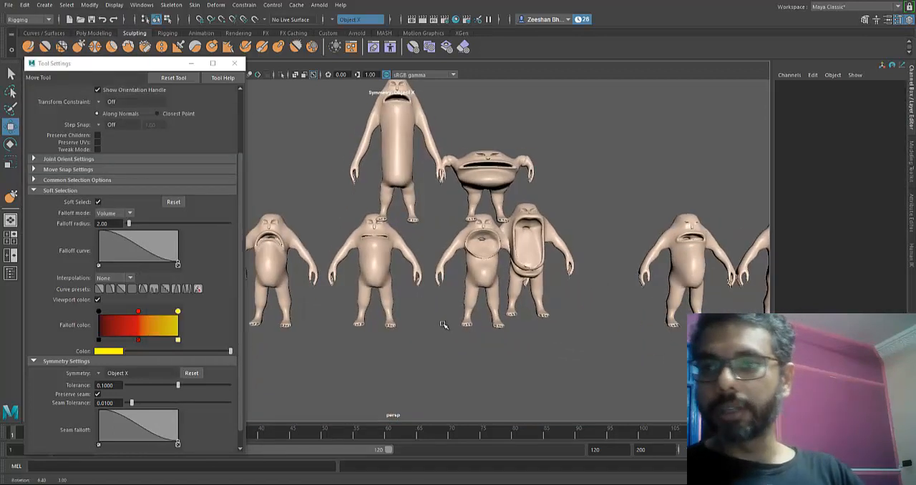
- Move MouthOpen slightly sideways along X, away from the neighbouring MouthFullOpen mesh
mouse_move(443, 324)
alt+middle_down()
mouse_move(550, 309)
mouse_move(353, 309)
mouse_move(353, 353)
alt+middle_up()
click(501, 287)
drag(547, 284, 535, 284)
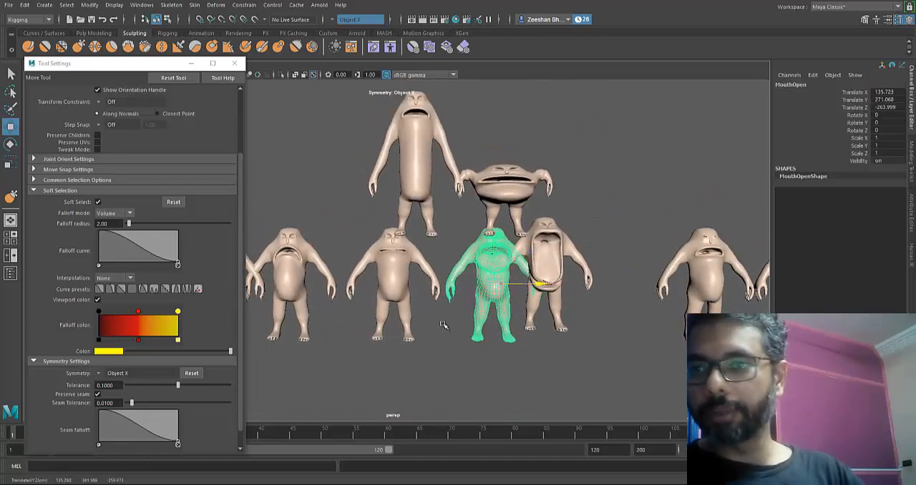
- Examine the rigged character's face and select its whole teeth group, TeethMonster
alt+middle_drag(444, 326, 274, 326)
alt+drag(444, 325, 397, 328)
alt+middle_drag(442, 325, 549, 244)
alt+right_drag(442, 324, 387, 323)
alt+middle_drag(442, 323, 491, 282)
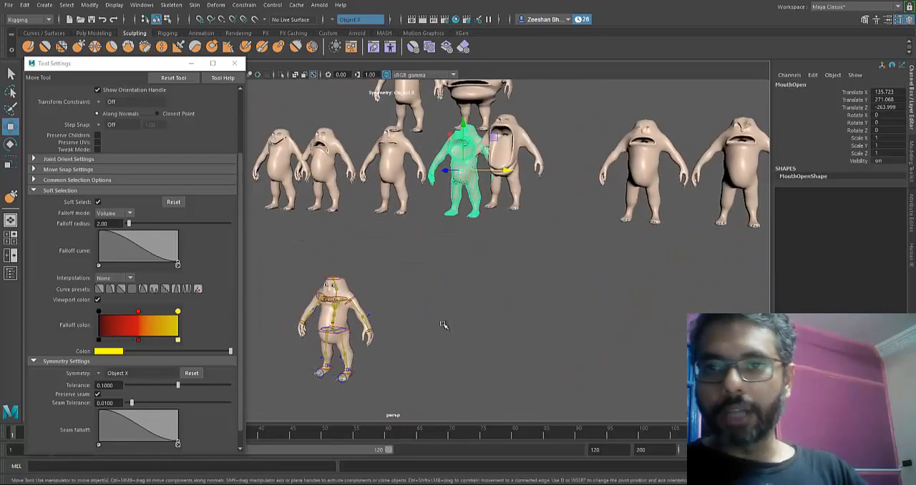
alt+drag(442, 323, 501, 325)
alt+right_drag(443, 323, 505, 324)
alt+middle_drag(443, 324, 510, 249)
alt+right_drag(443, 323, 510, 323)
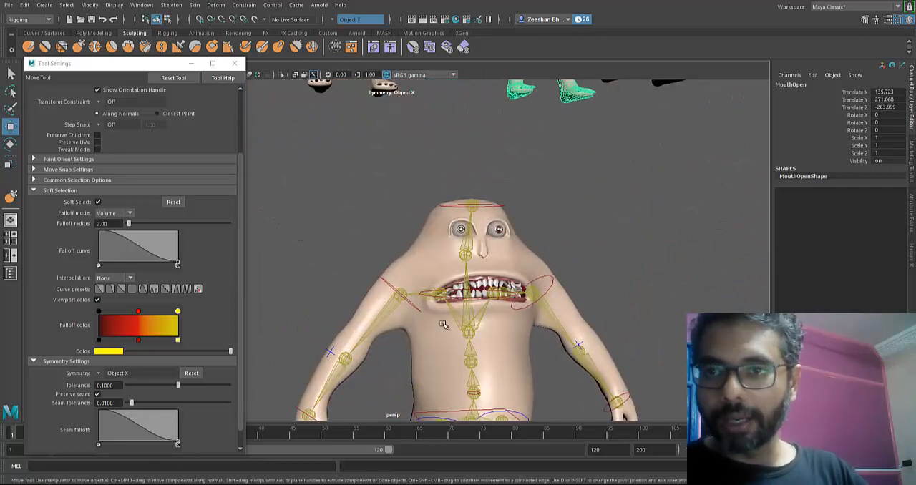
click(488, 286)
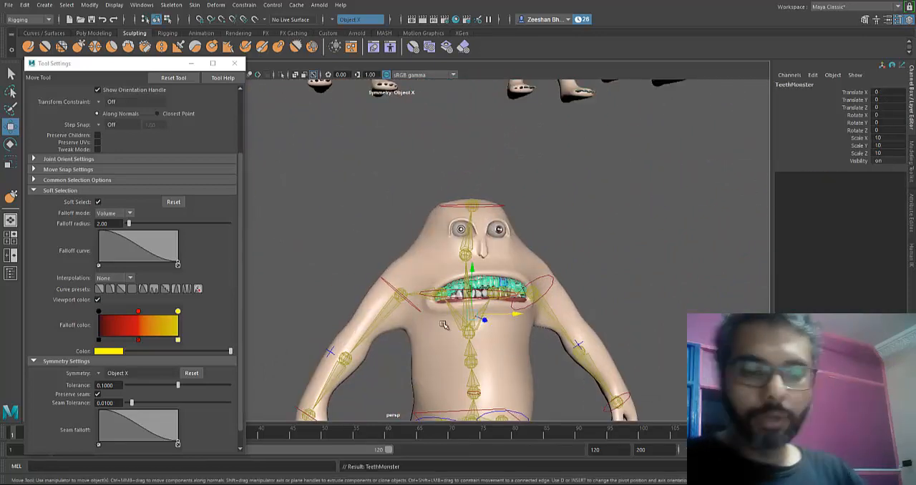
key(Up)
alt+drag(442, 324, 362, 328)
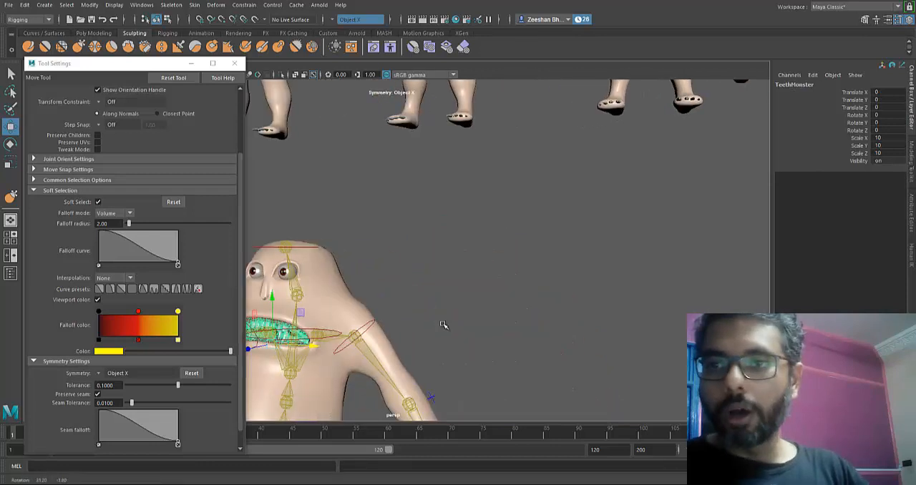
alt+middle_drag(442, 323, 505, 299)
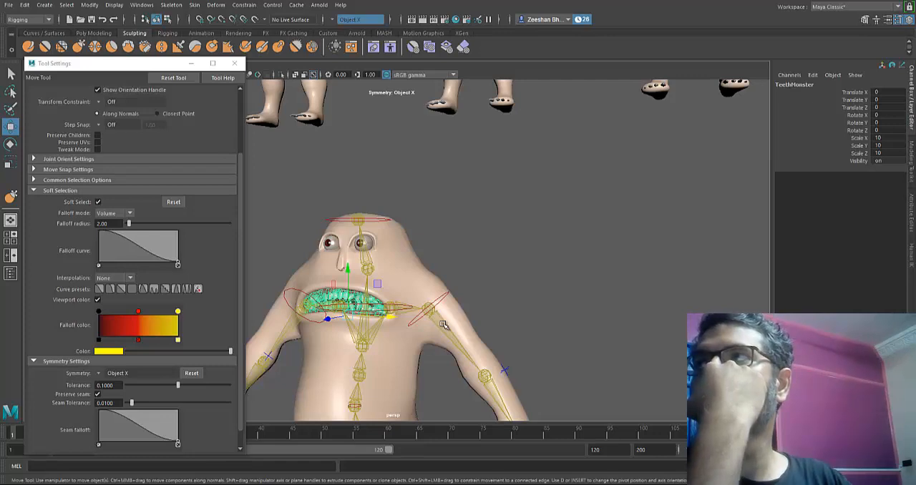
scroll(443, 325, up, 2)
alt+middle_drag(441, 267, 441, 322)
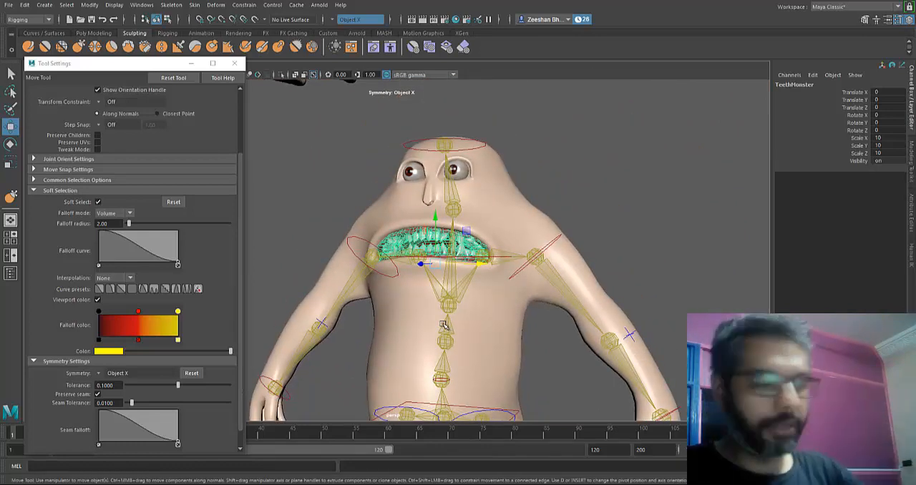
alt+middle_drag(443, 324, 443, 325)
- Select BrowsAngry and the meshes on either side of it as blend shape targets
scroll(443, 325, down, 10)
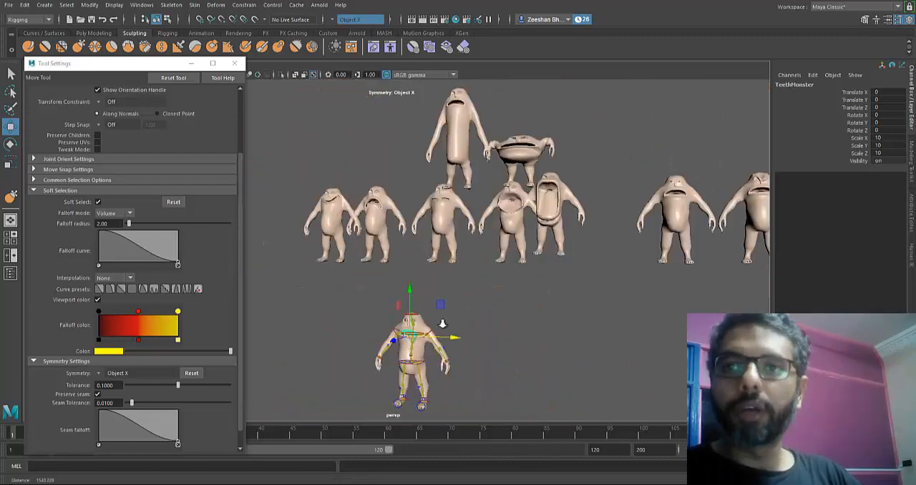
alt+drag(444, 326, 444, 325)
scroll(443, 324, up, 4)
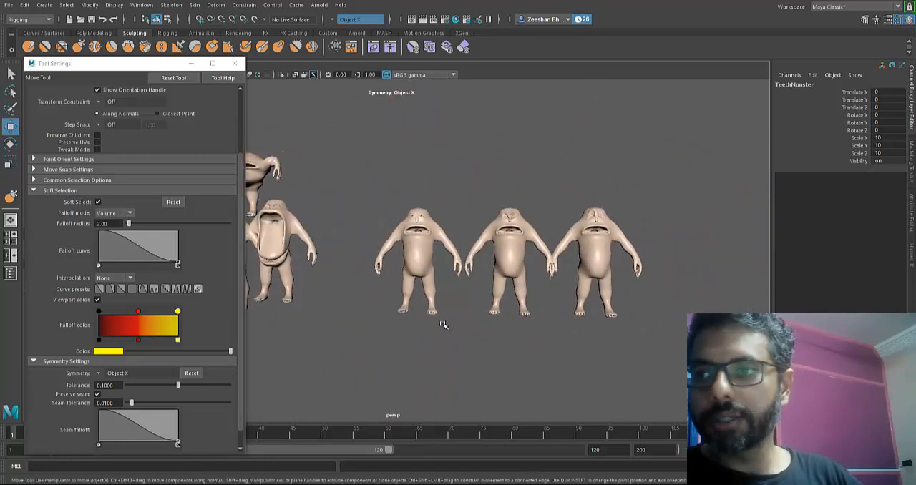
click(418, 257)
shift+click(509, 256)
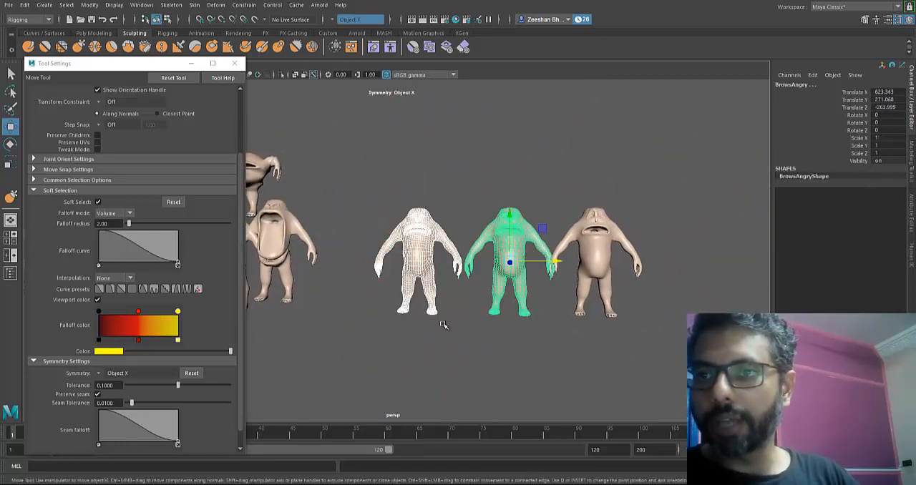
shift+click(597, 258)
alt+middle_drag(444, 324, 444, 326)
- Add the five mouth meshes from MouthFullOpen to MouthHappy, plus BodyStreatch and BodySquash, to the target selection
shift+click(637, 268)
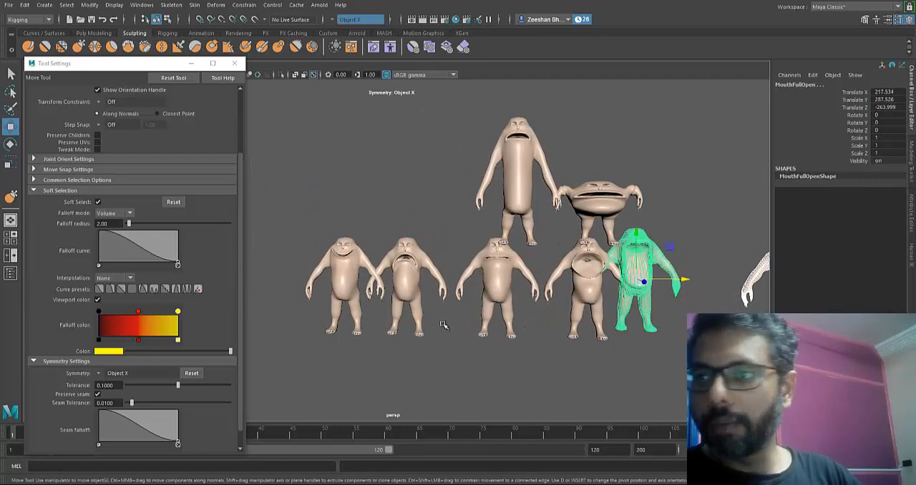
shift+click(588, 283)
shift+click(497, 279)
shift+click(408, 283)
shift+click(344, 283)
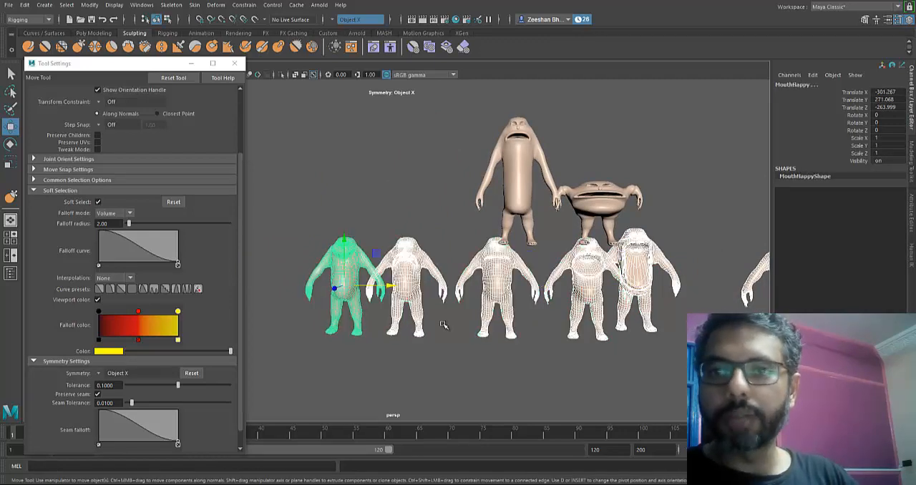
shift+click(515, 172)
shift+click(601, 208)
- Add the rigged MonsterHighPoly mesh last to the selection and create a blend shape node named MonsterBlenShapes
alt+middle_drag(444, 325, 444, 324)
alt+right_drag(444, 324, 444, 323)
alt+middle_drag(444, 323, 443, 324)
alt+right_drag(443, 324, 444, 324)
shift+click(444, 324)
alt+middle_drag(444, 324, 443, 326)
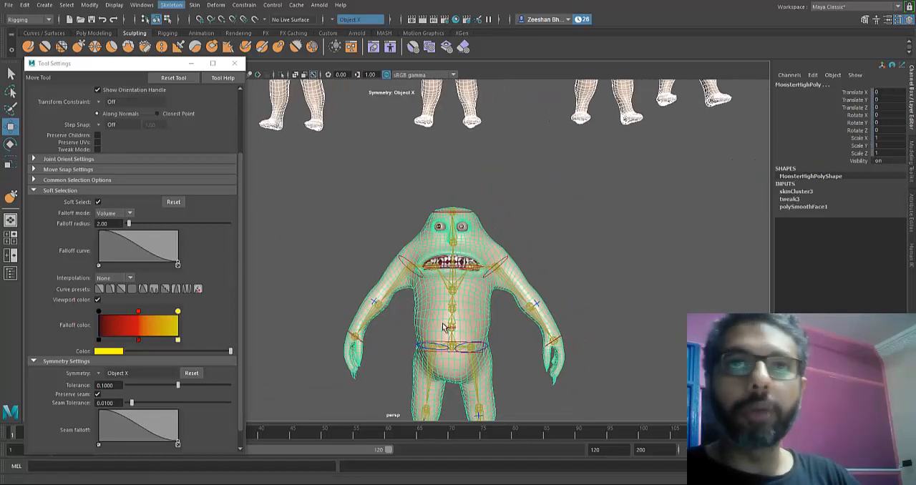
click(216, 5)
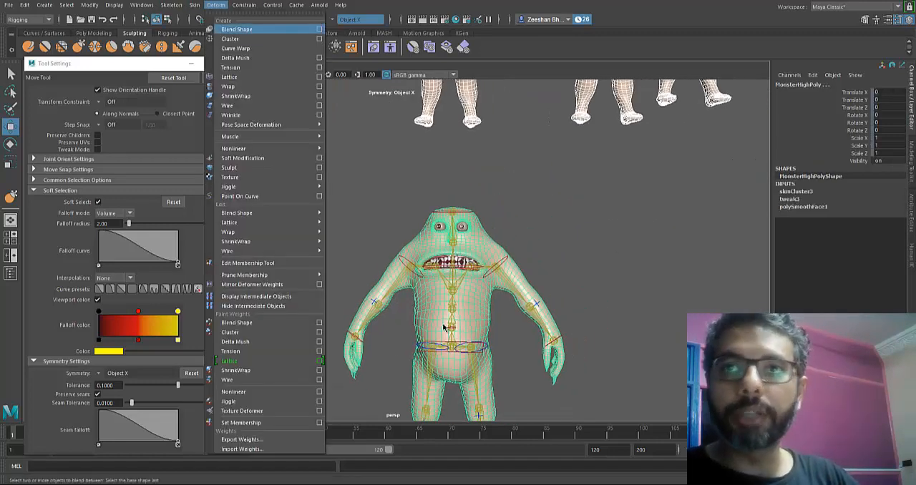
click(320, 28)
text(M)
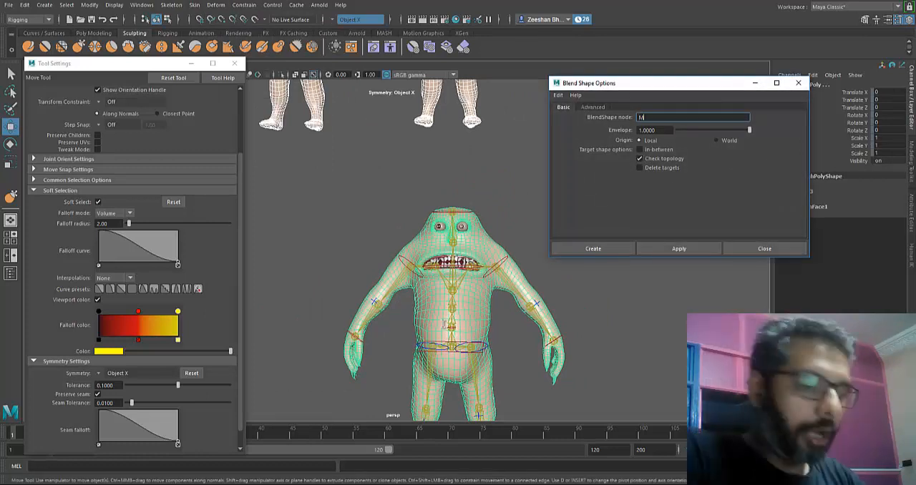
text(onsterBle)
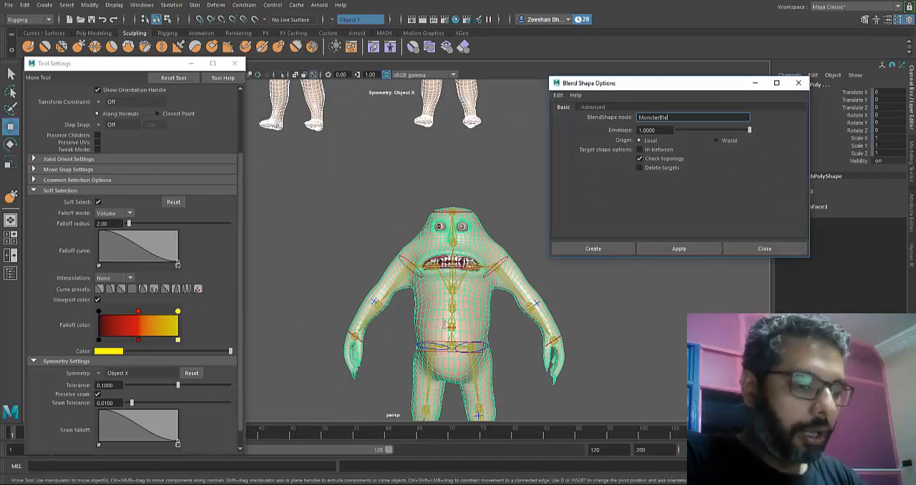
text(nShapes)
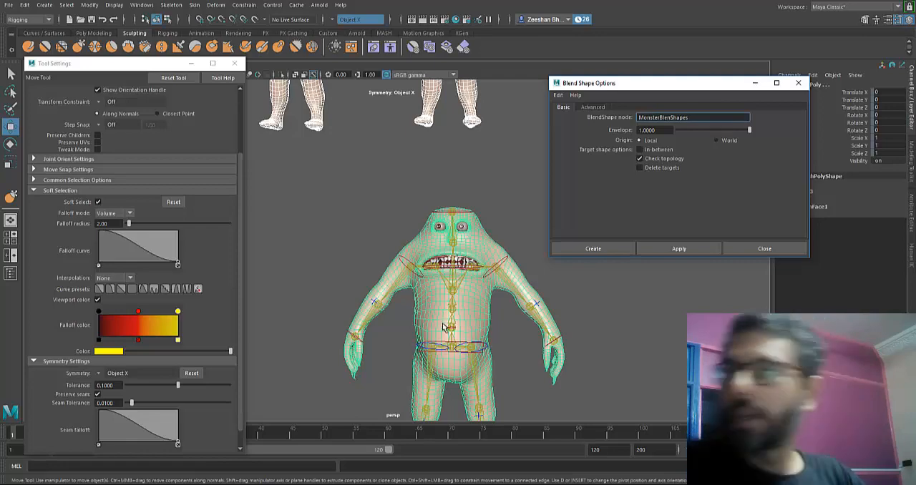
click(594, 248)
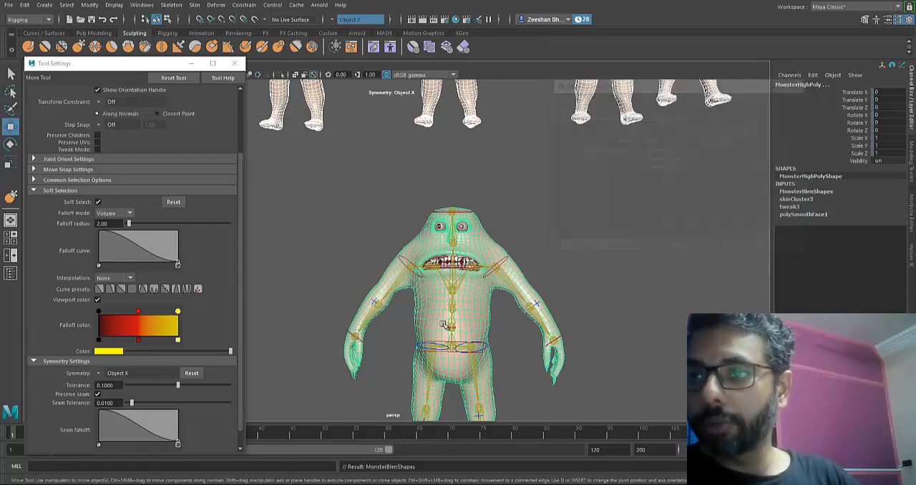
- Expand the MonsterBlenShapes channels of the MonsterHighPoly mesh and test the EyesClose target by varying its weight
scroll(443, 326, up, 3)
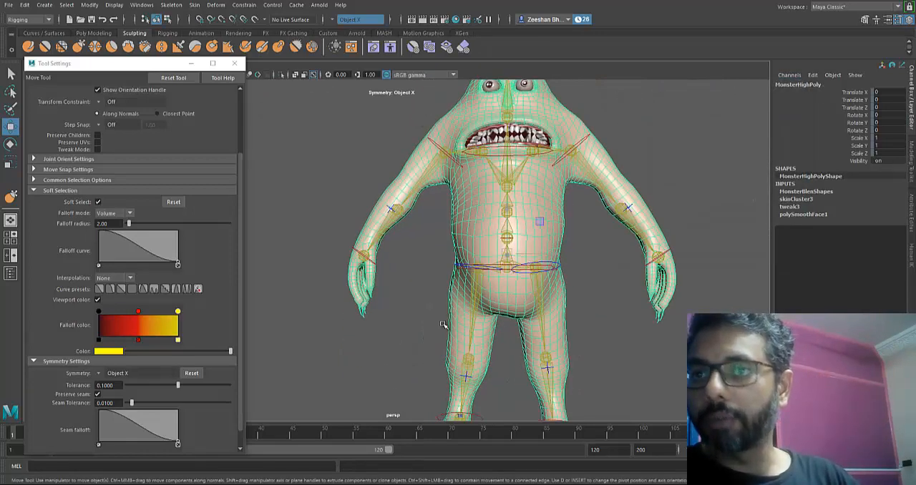
scroll(444, 325, down, 3)
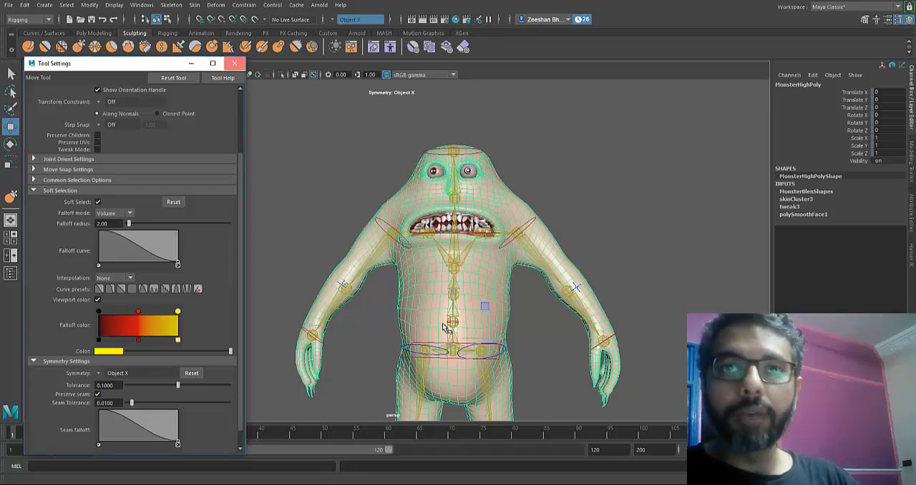
click(806, 192)
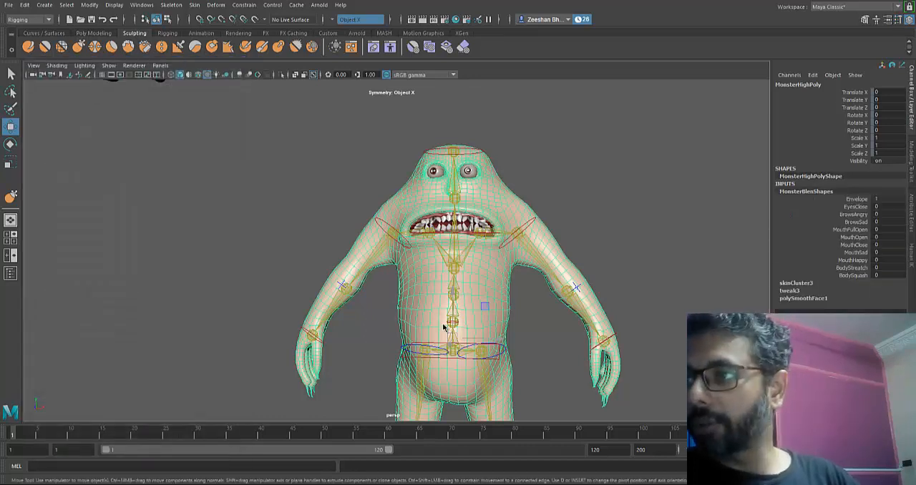
click(856, 206)
middle_drag(445, 325, 444, 324)
alt+drag(443, 323, 443, 323)
alt+middle_drag(443, 323, 444, 325)
- Test the BrowsAngry and BrowsSad targets on the monster's face, returning both weights to 0
scroll(443, 325, up, 3)
key(Down)
key(Down)
alt+drag(444, 326, 444, 328)
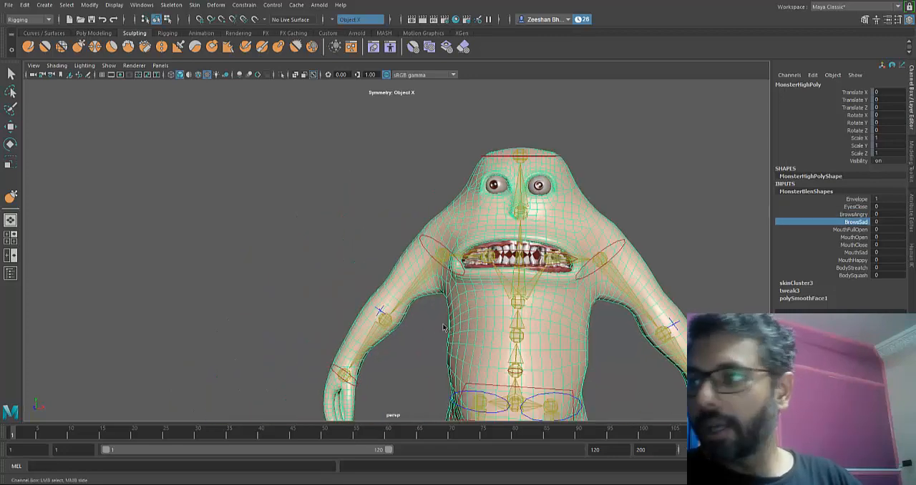
- Raise the MouthFullOpen weight to 1, examine the open mouth on the whole rigged body, and return the weight to 0
key(Down)
middle_drag(443, 327, 444, 325)
scroll(443, 324, down, 5)
alt+drag(443, 325, 443, 325)
scroll(443, 325, up, 3)
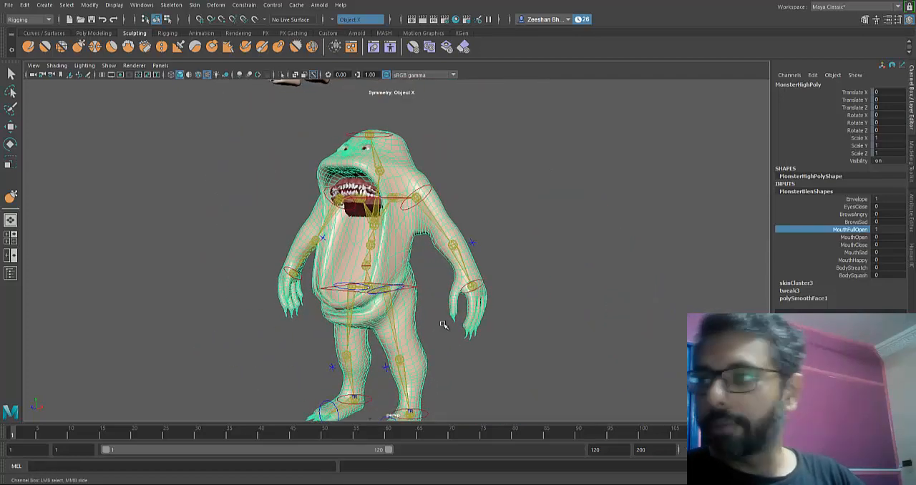
middle_drag(444, 326, 444, 325)
- Go through the remaining targets from MouthOpen to BodySquash and back to BodyStreatch, checking the deformation on the body
key(Down)
key(Down)
key(Down)
key(Down)
key(Down)
key(Down)
key(Up)
- Activate the Select tool and save the rig scene Monster_2_Rig.mb
key(q)
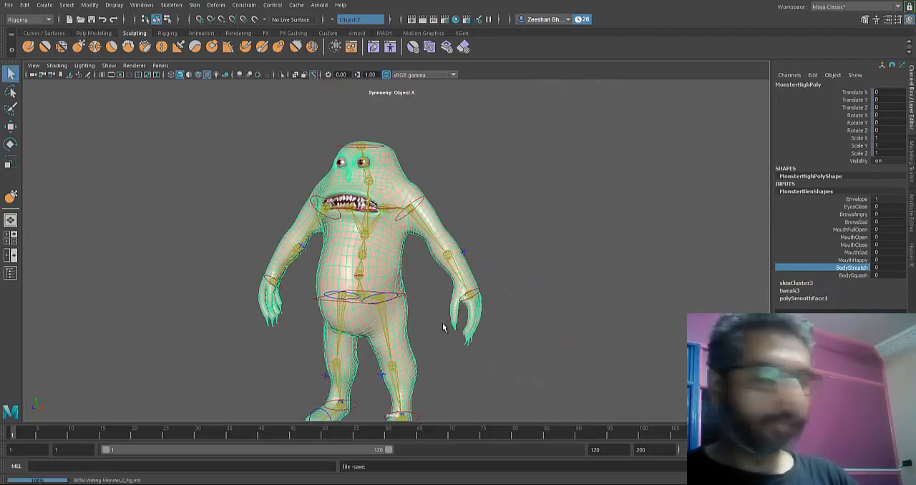
key(ctrl+s)
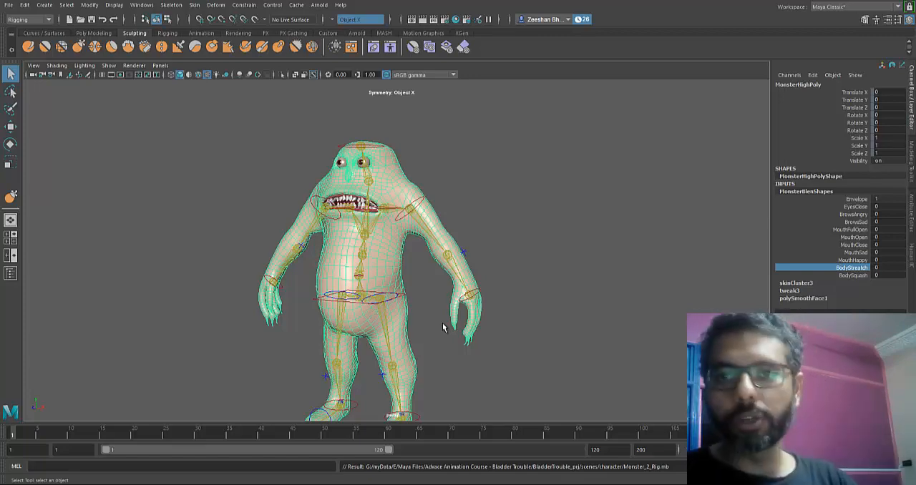
key(bracketleft)
key(bracketleft)
key(bracketleft)
key(bracketleft)
key(bracketleft)
key(bracketleft)
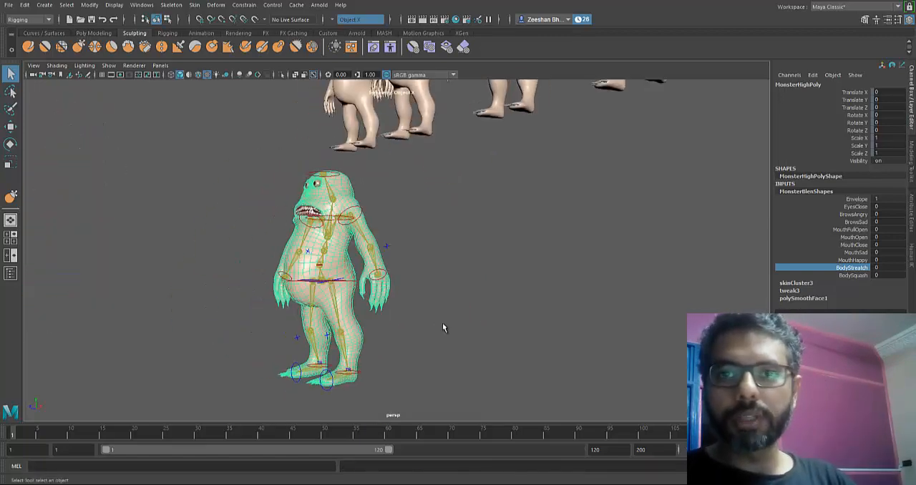
key(bracketleft)
key(bracketleft)
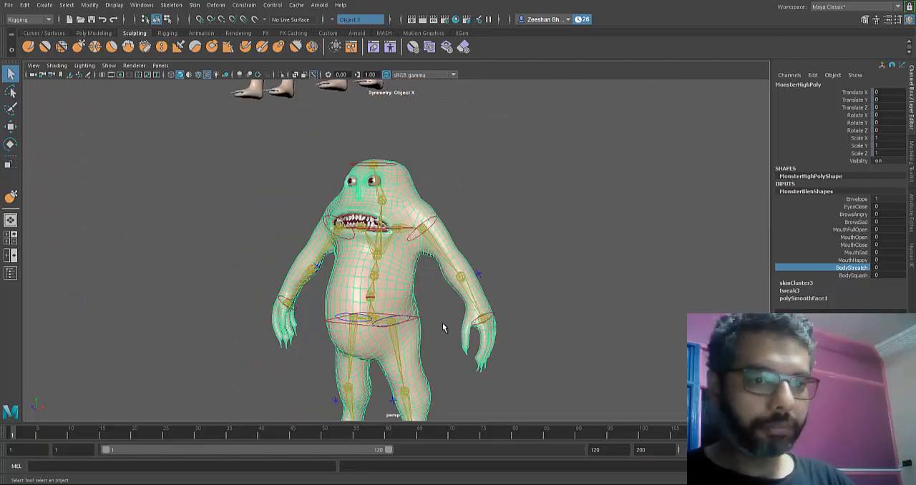
key(bracketleft)
key(bracketleft)
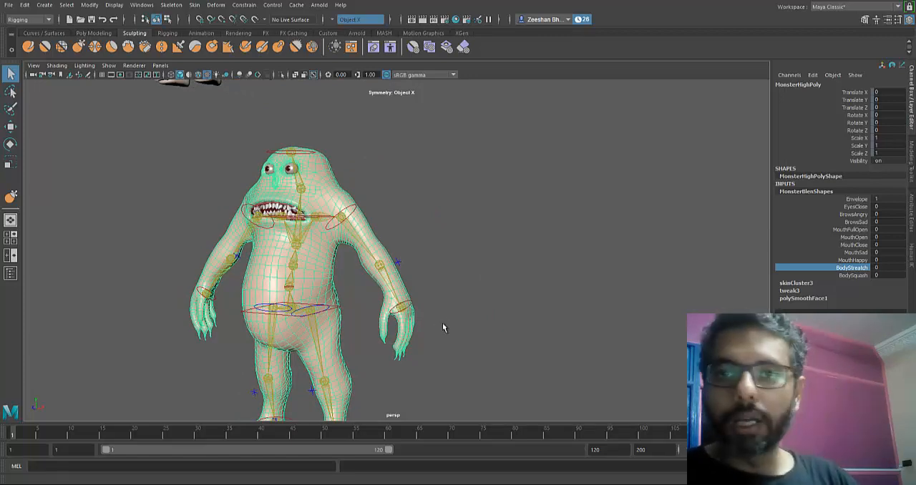
key(bracketleft)
key(bracketleft)
key(bracketleft)
key(bracketleft)
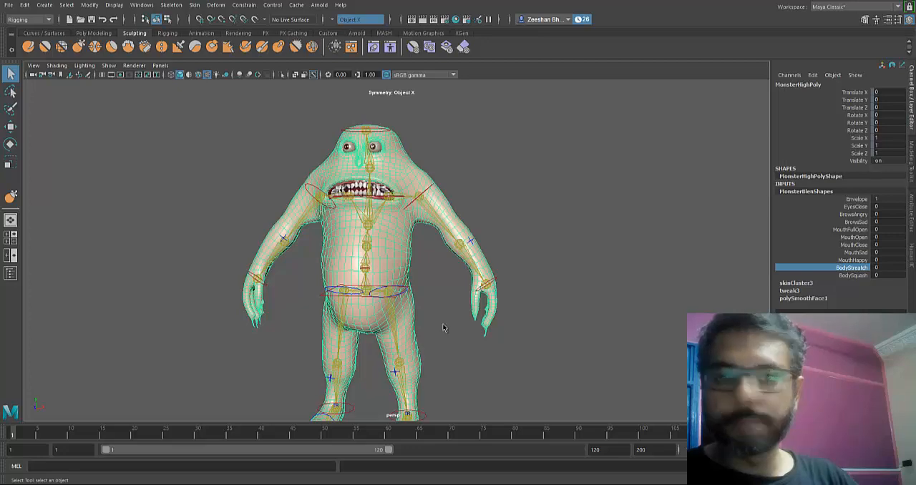
key(bracketleft)
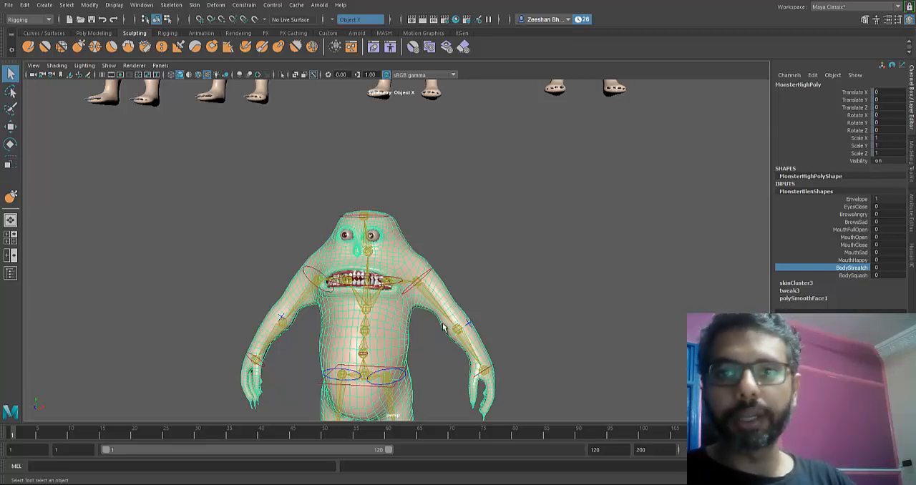
scroll(443, 327, down, 3)
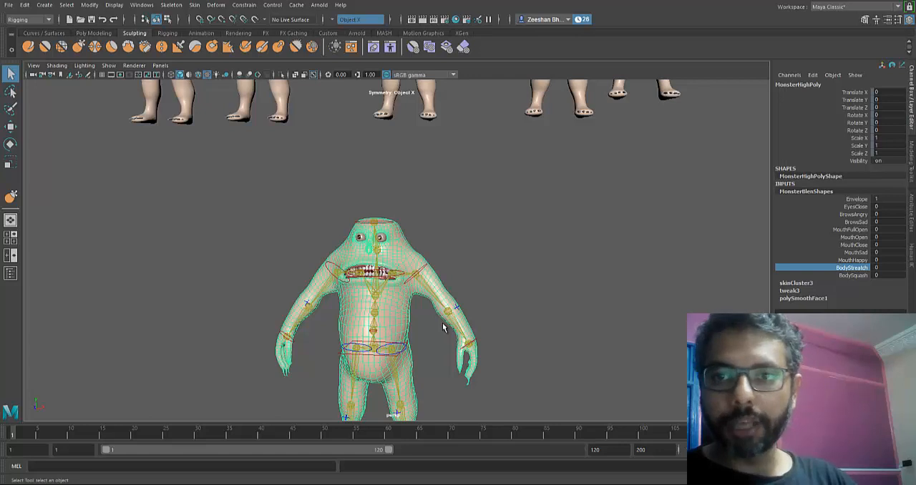